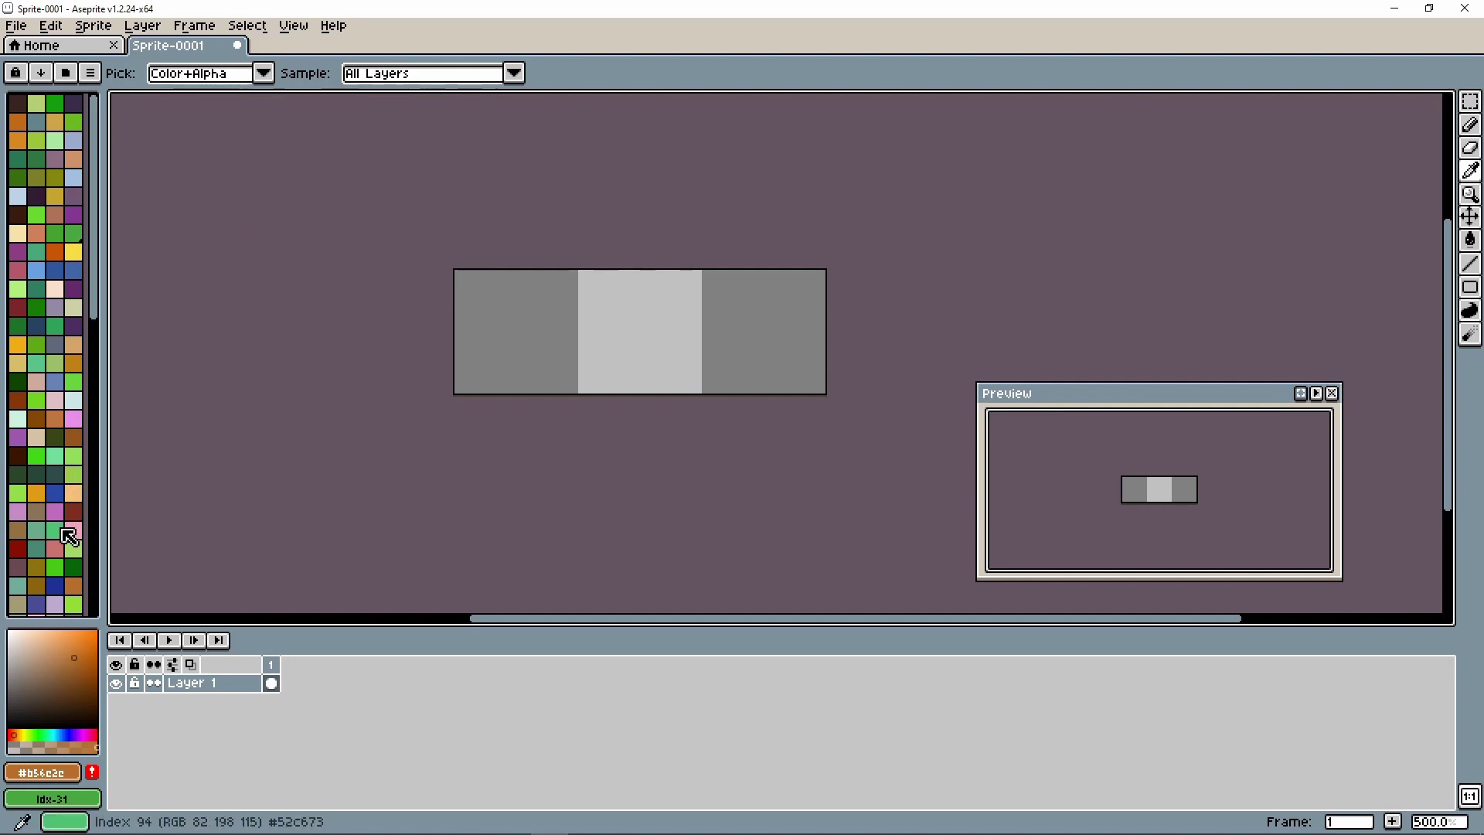
# Step: Choose the dark reddish-brown at palette index 250 as the foreground colour
pyautogui.scroll(-6, 68, 535)
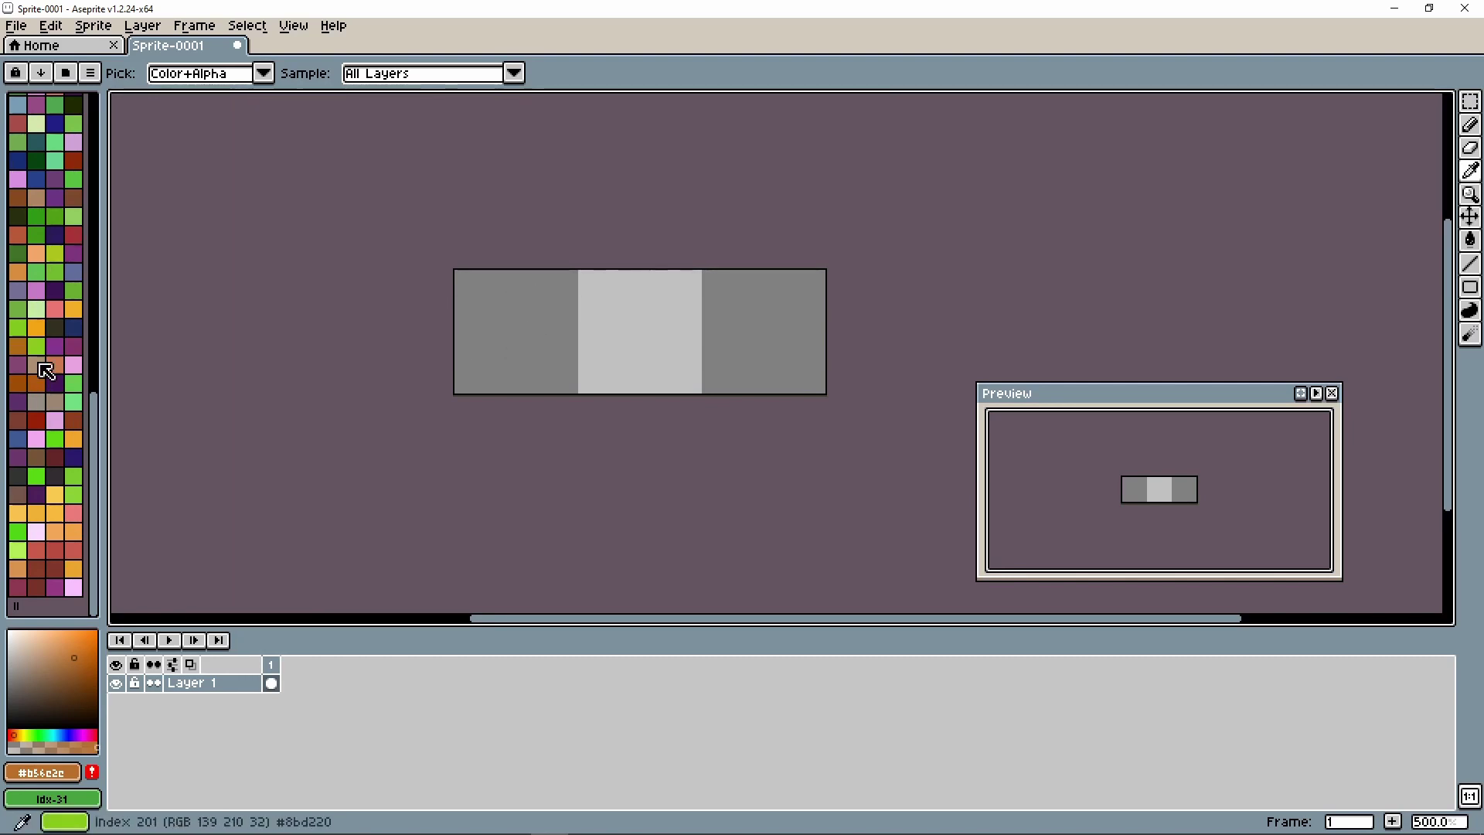
pyautogui.scroll(3, 62, 415)
pyautogui.scroll(-3, 62, 415)
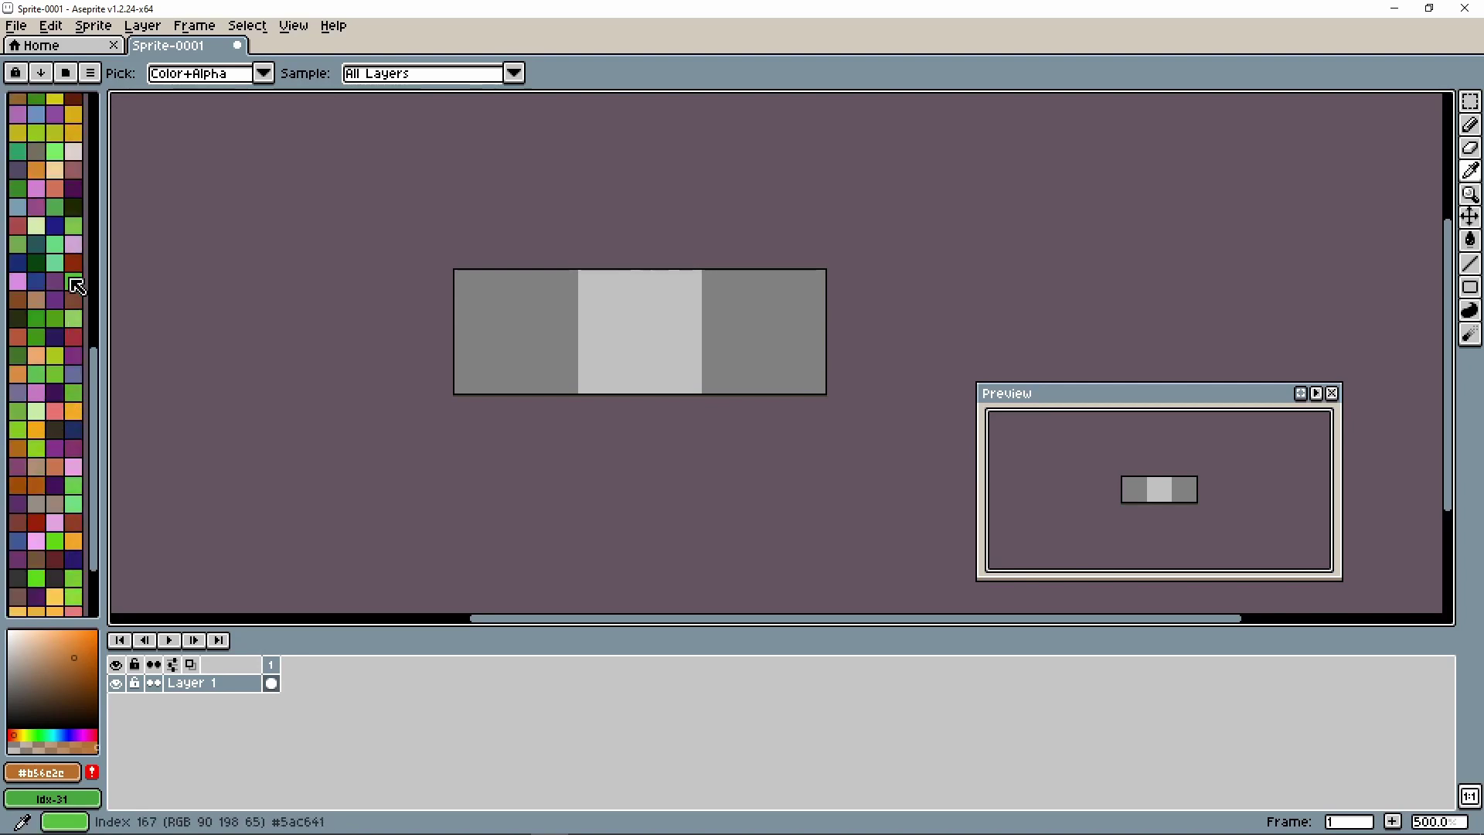
pyautogui.scroll(-3, 57, 541)
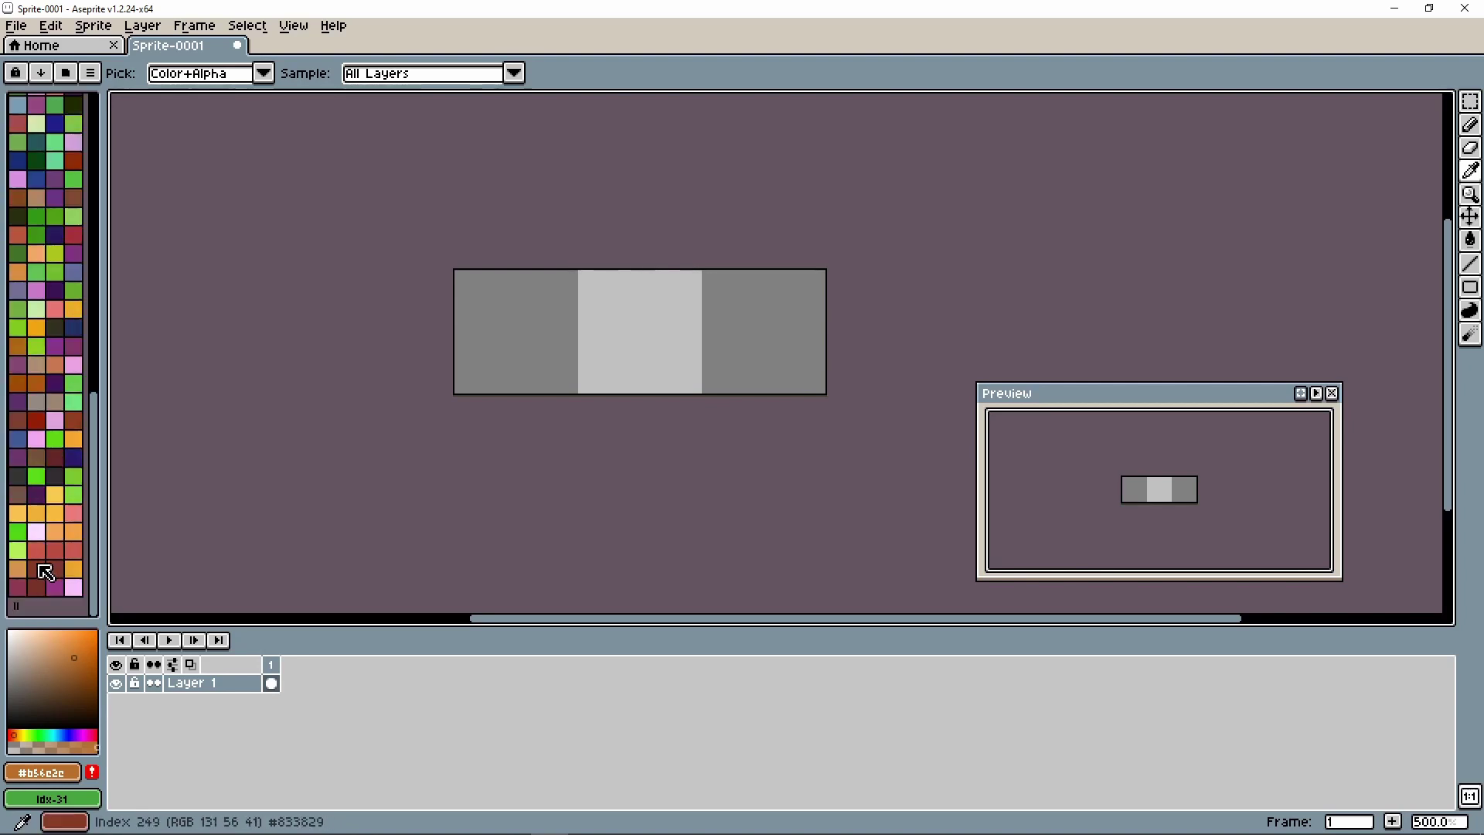
pyautogui.click(54, 574)
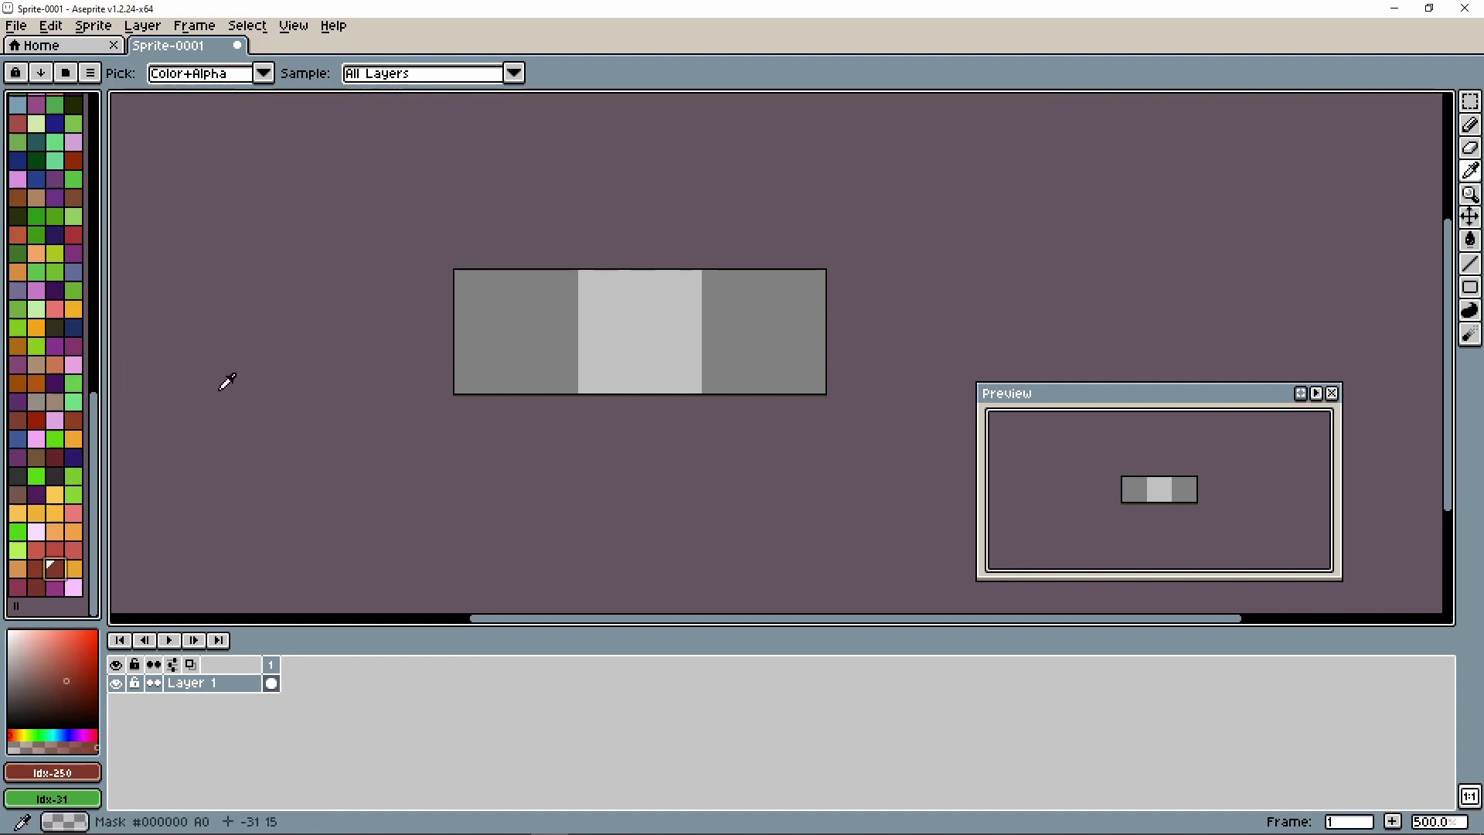
# Step: Draw a one-pixel reddish-brown pencil border around the first 16-pixel tile and scribble inside its left half
pyautogui.click(1470, 125)
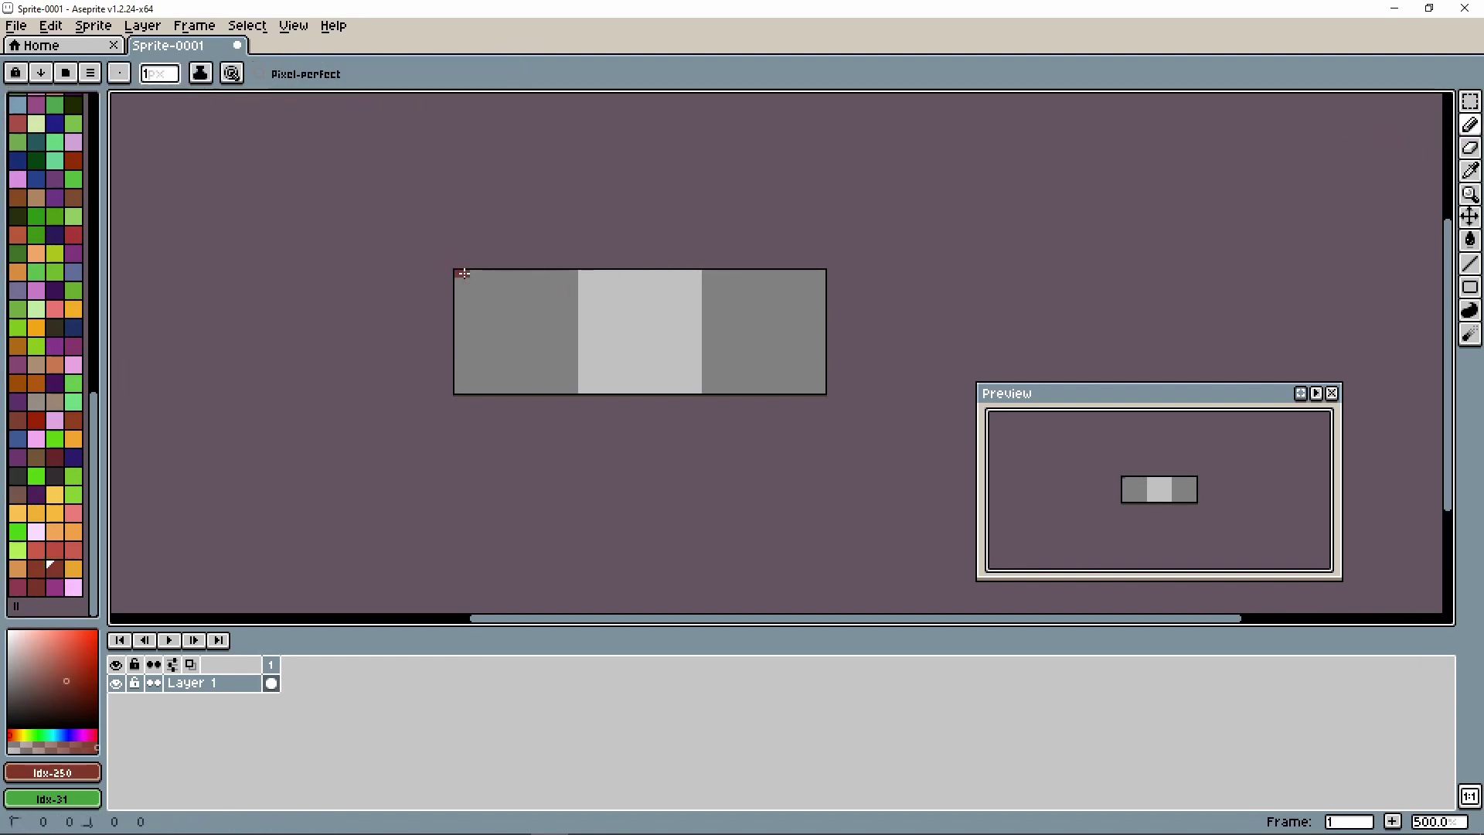
pyautogui.moveTo(459, 273)
pyautogui.mouseDown()
pyautogui.moveTo(575, 274)
pyautogui.moveTo(579, 300)
pyautogui.moveTo(578, 389)
pyautogui.moveTo(472, 390)
pyautogui.mouseUp()
pyautogui.moveTo(457, 331); pyautogui.dragTo(460, 281)
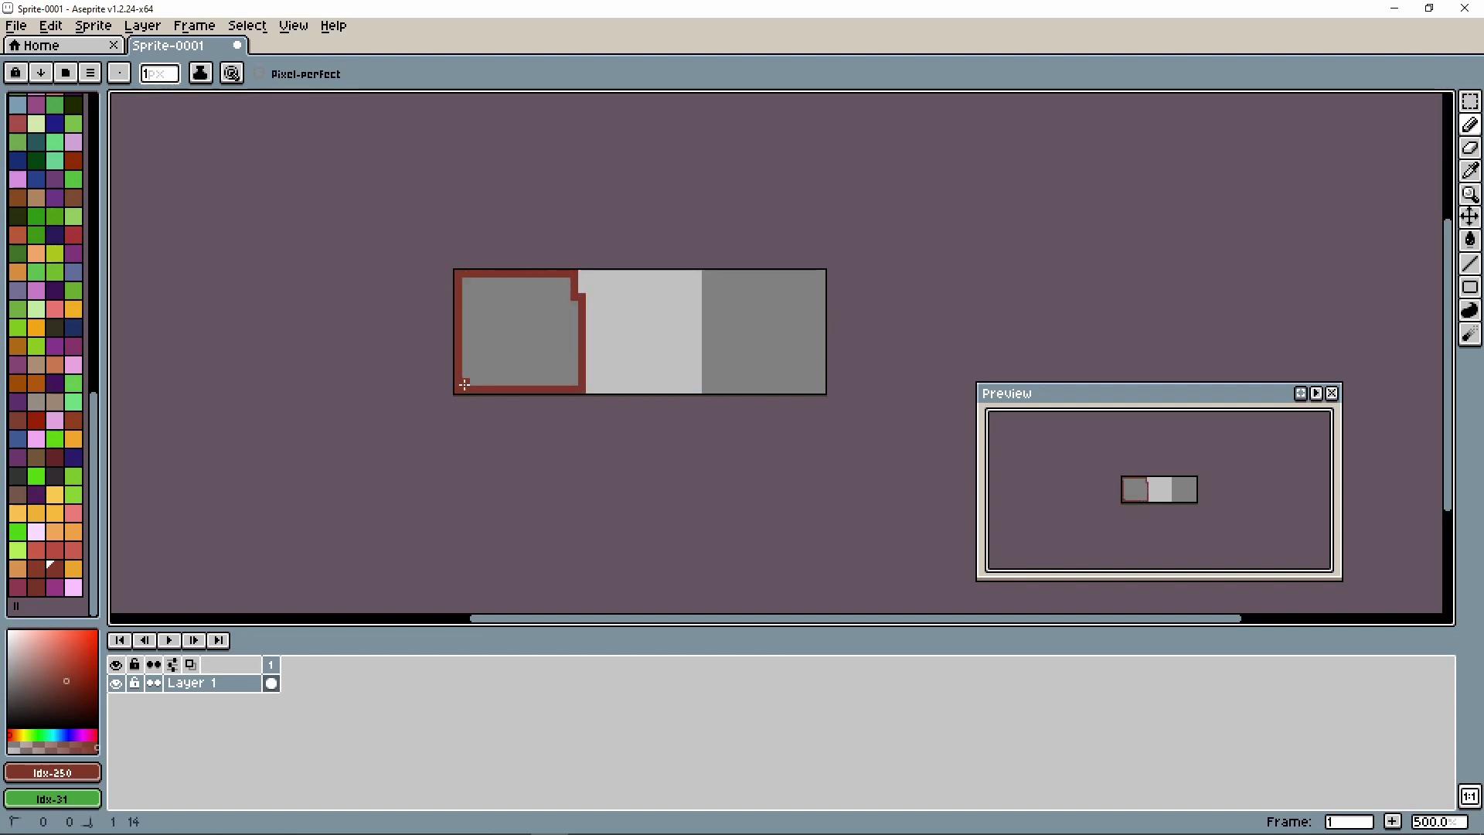
pyautogui.moveTo(464, 384)
pyautogui.mouseDown()
pyautogui.moveTo(523, 313)
pyautogui.moveTo(481, 300)
pyautogui.moveTo(510, 371)
pyautogui.mouseUp()
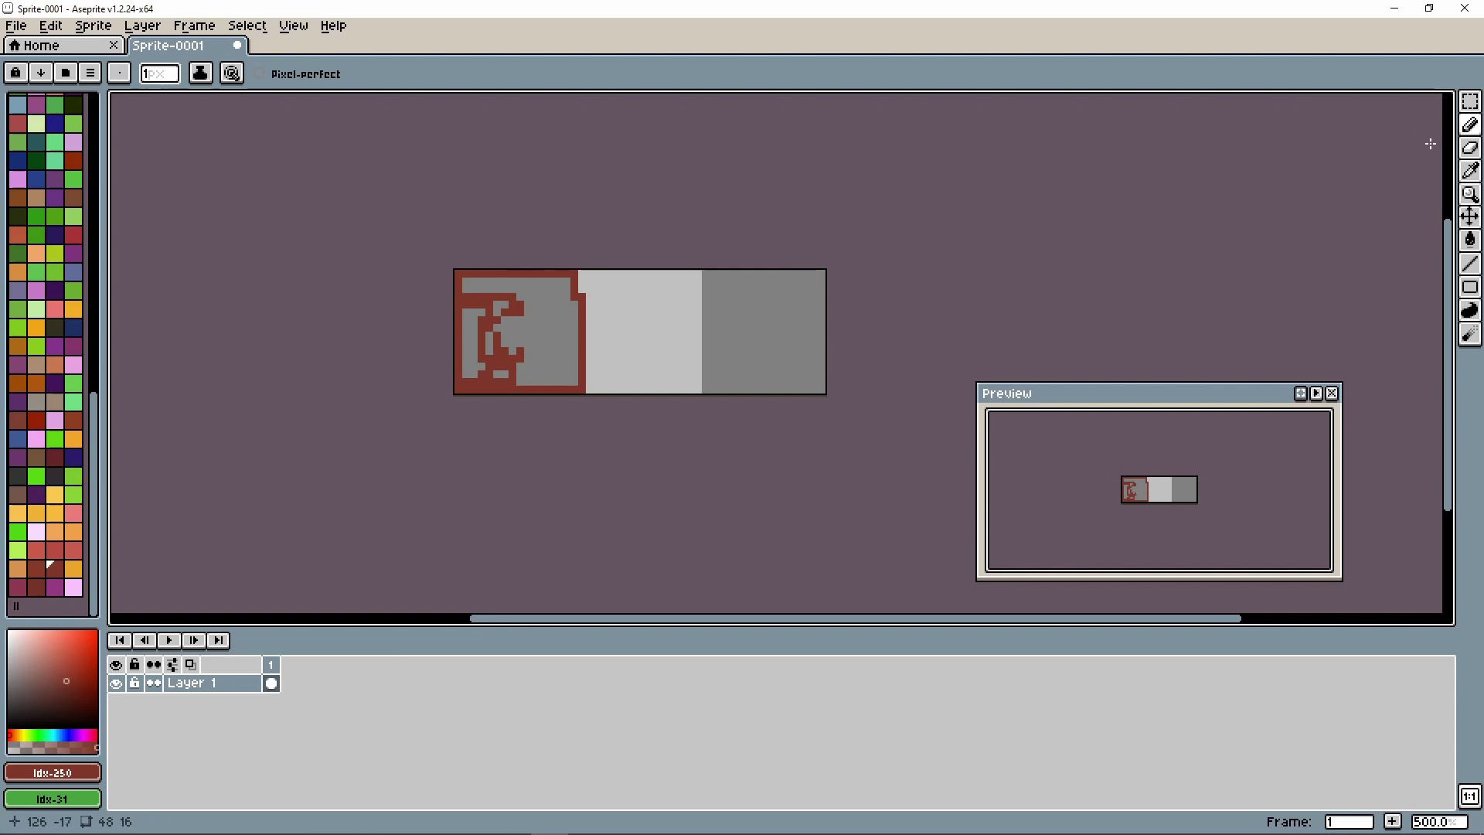
# Step: Erase the brown pixels spilling into the light grey middle tile and complete the first tile's right border with the pencil
pyautogui.click(1470, 147)
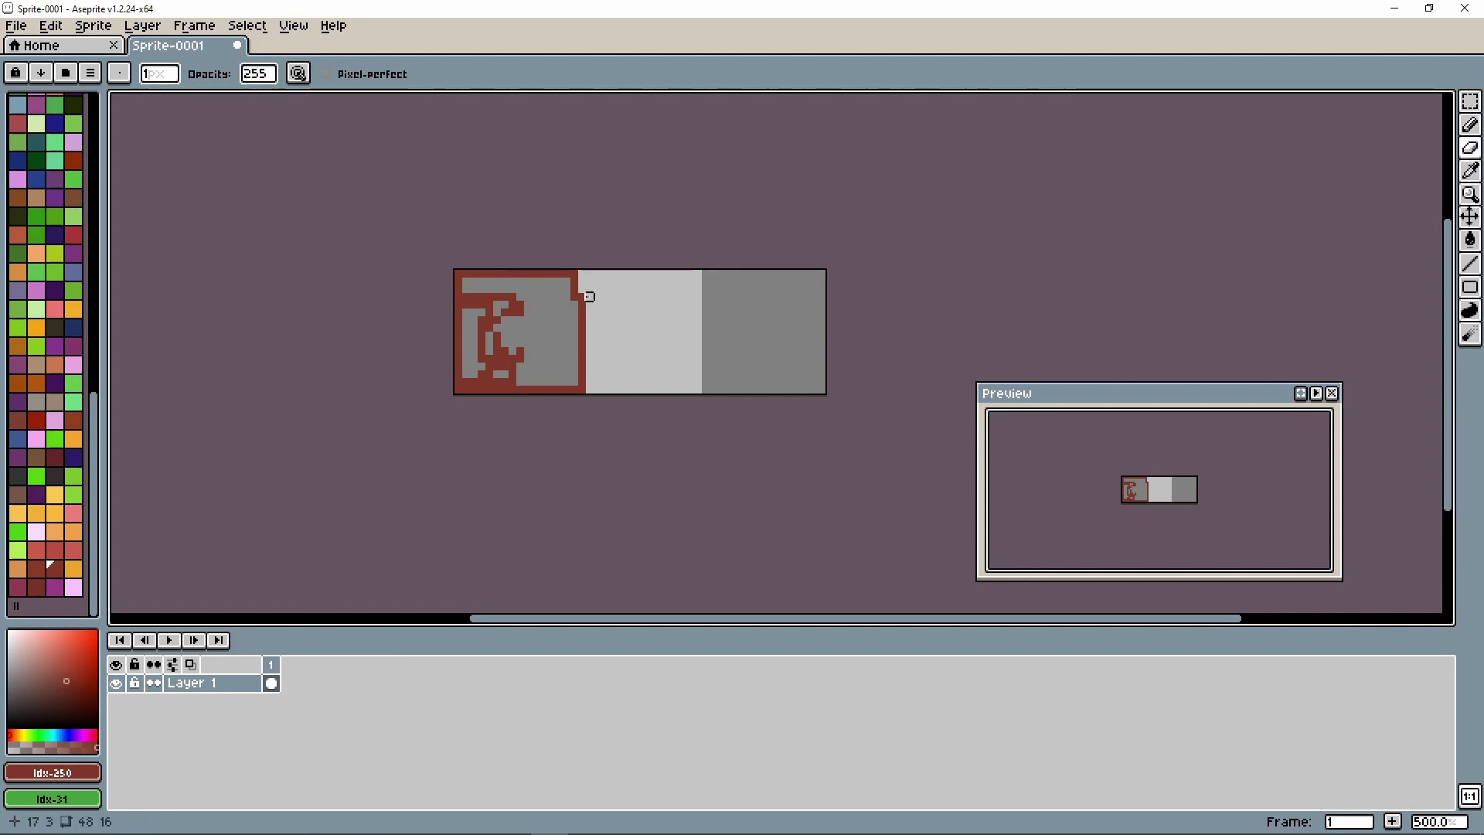
pyautogui.moveTo(589, 296); pyautogui.dragTo(583, 387)
pyautogui.click(1471, 125)
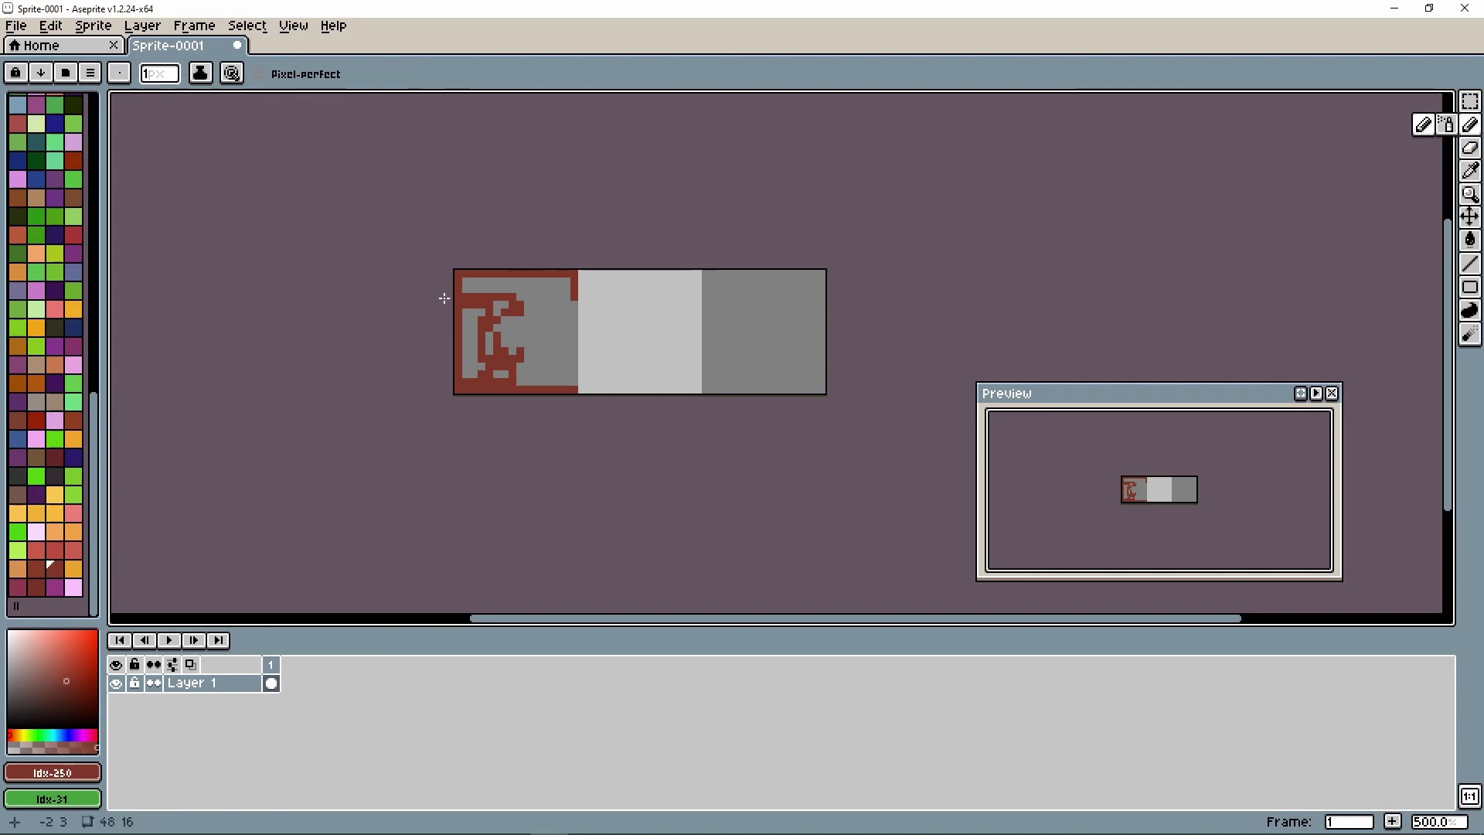
pyautogui.moveTo(480, 289)
pyautogui.mouseDown()
pyautogui.moveTo(545, 294)
pyautogui.moveTo(575, 336)
pyautogui.mouseUp()
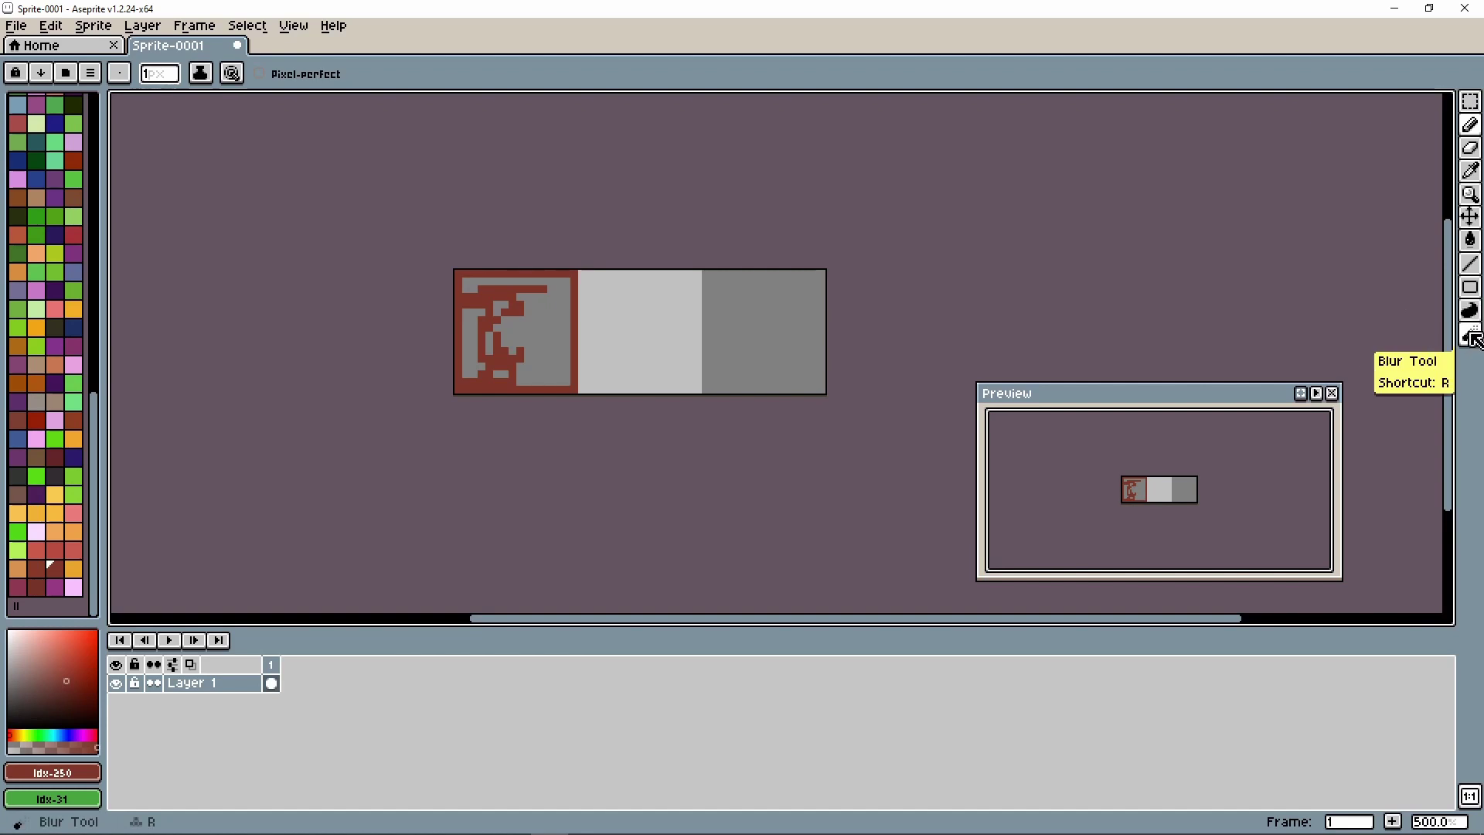
# Step: Fill all the remaining grey areas of the first tile with the reddish-brown using the Paint Bucket
pyautogui.click(1470, 239)
pyautogui.click(512, 321)
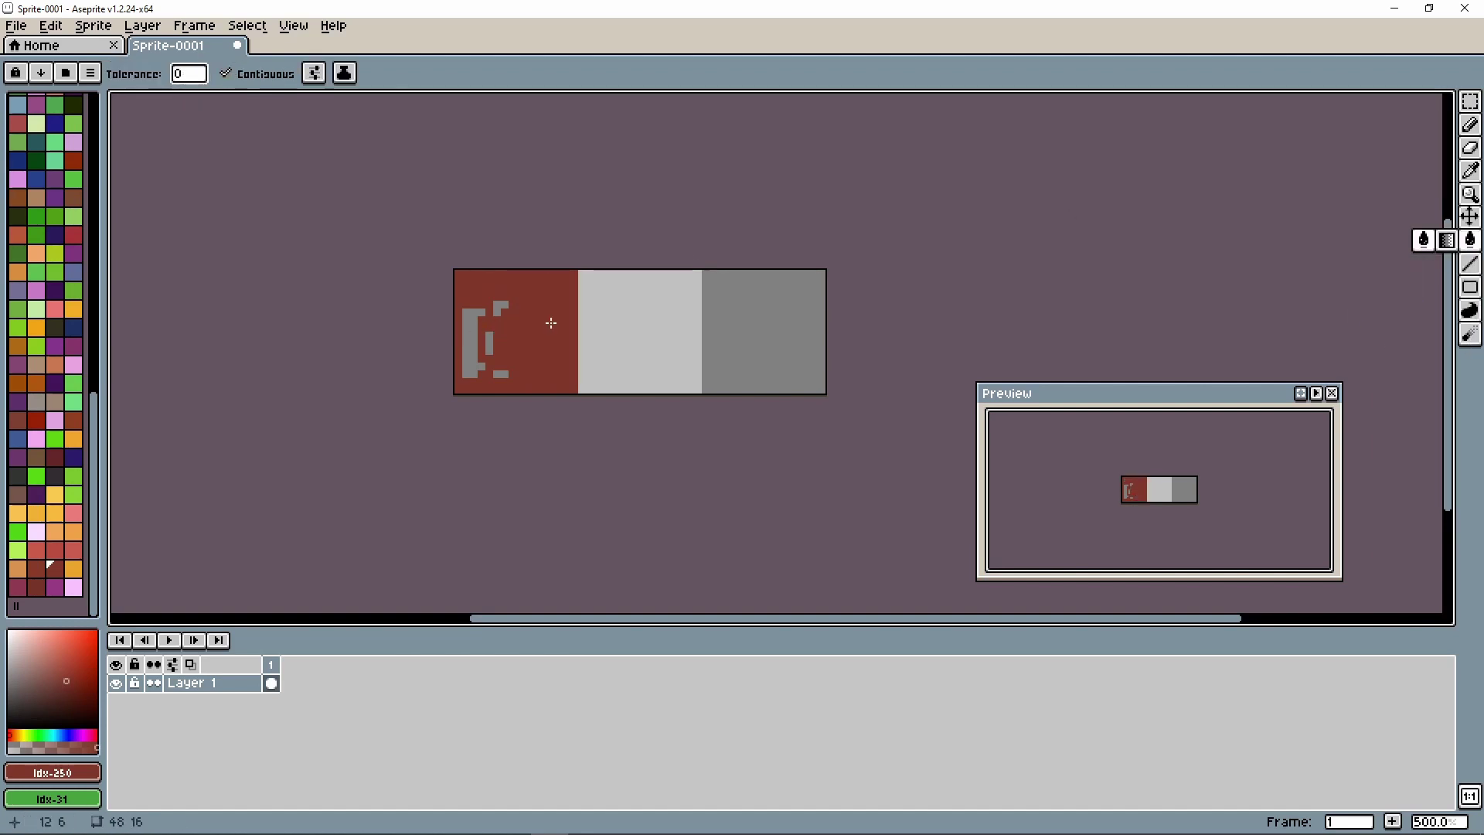
pyautogui.click(495, 307)
pyautogui.click(495, 317)
pyautogui.click(489, 318)
pyautogui.click(474, 333)
pyautogui.click(491, 351)
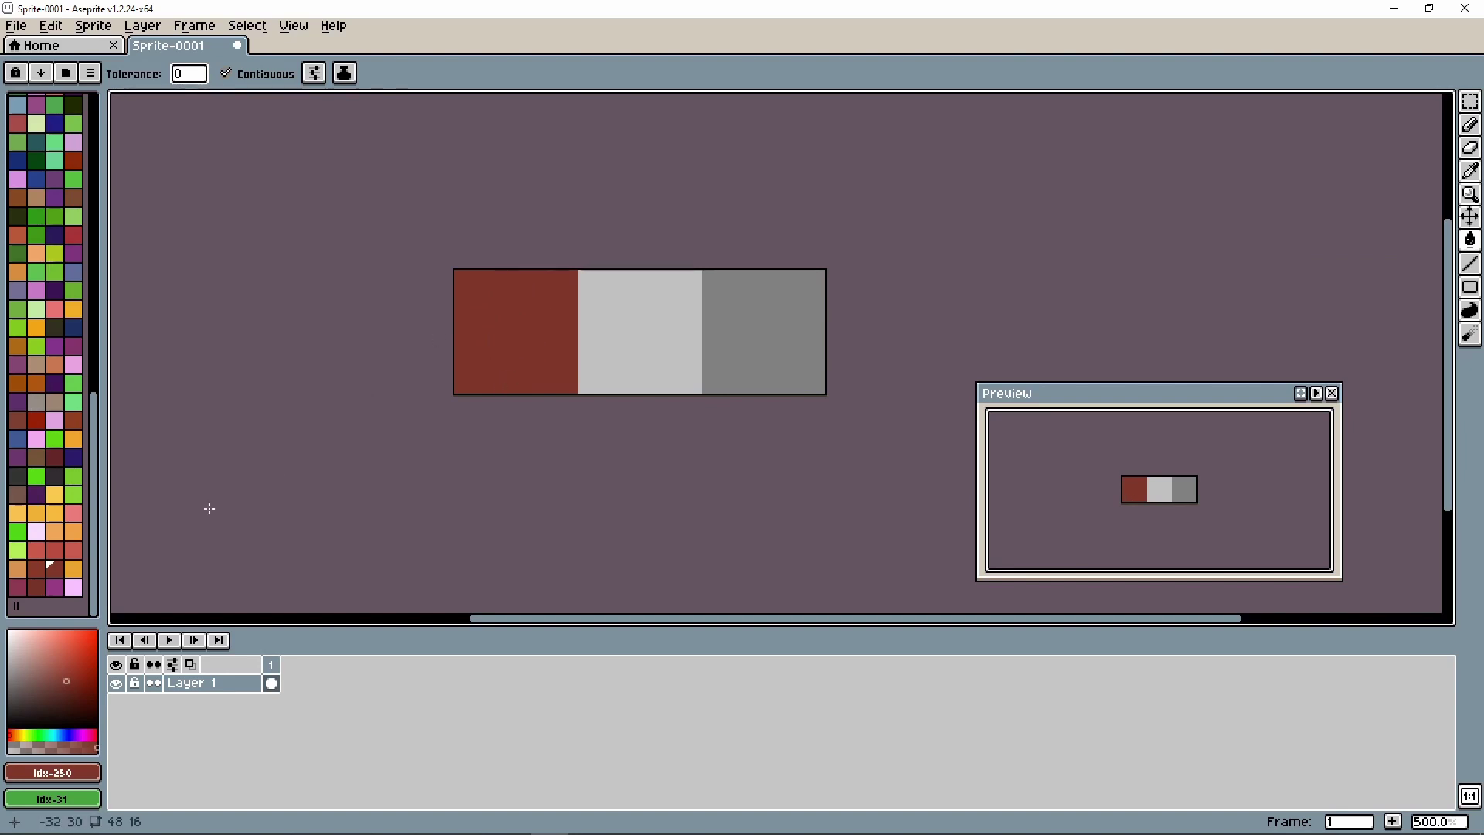
# Step: Mix a darker maroon foreground colour in HSV with hue 351, saturation 66 and value 37
pyautogui.click(67, 780)
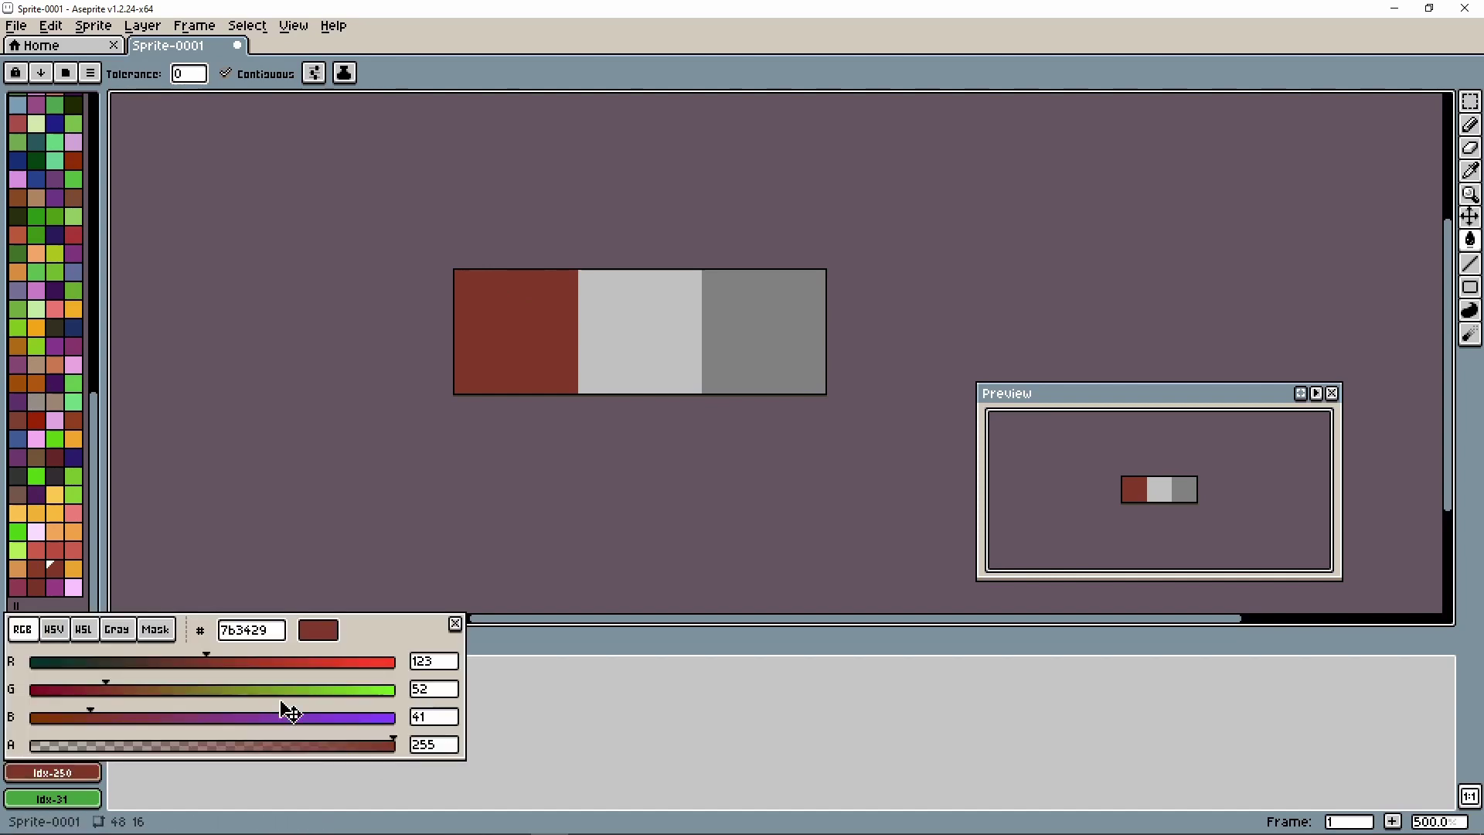
pyautogui.click(69, 633)
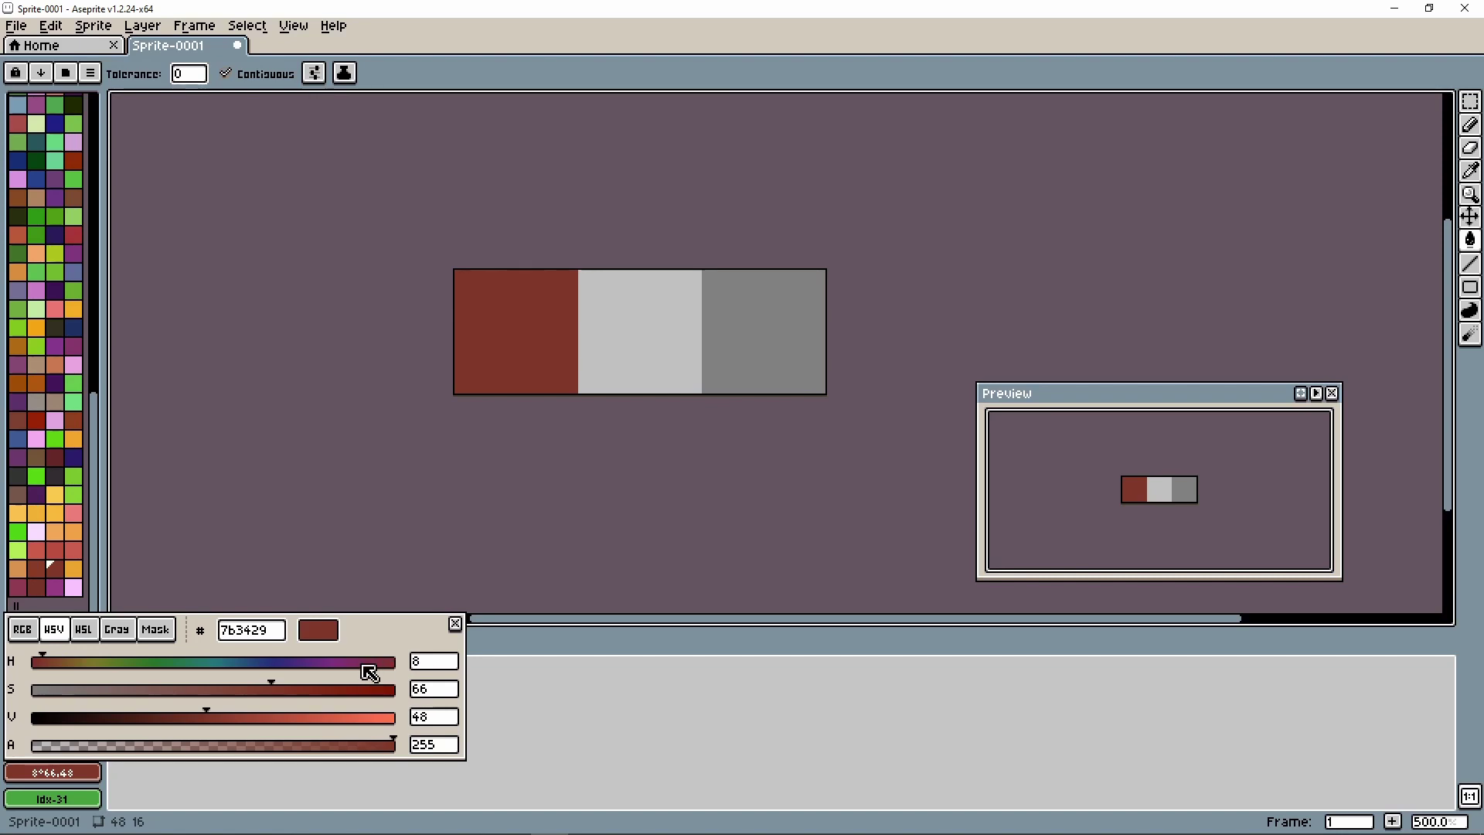
pyautogui.moveTo(47, 659); pyautogui.dragTo(392, 675)
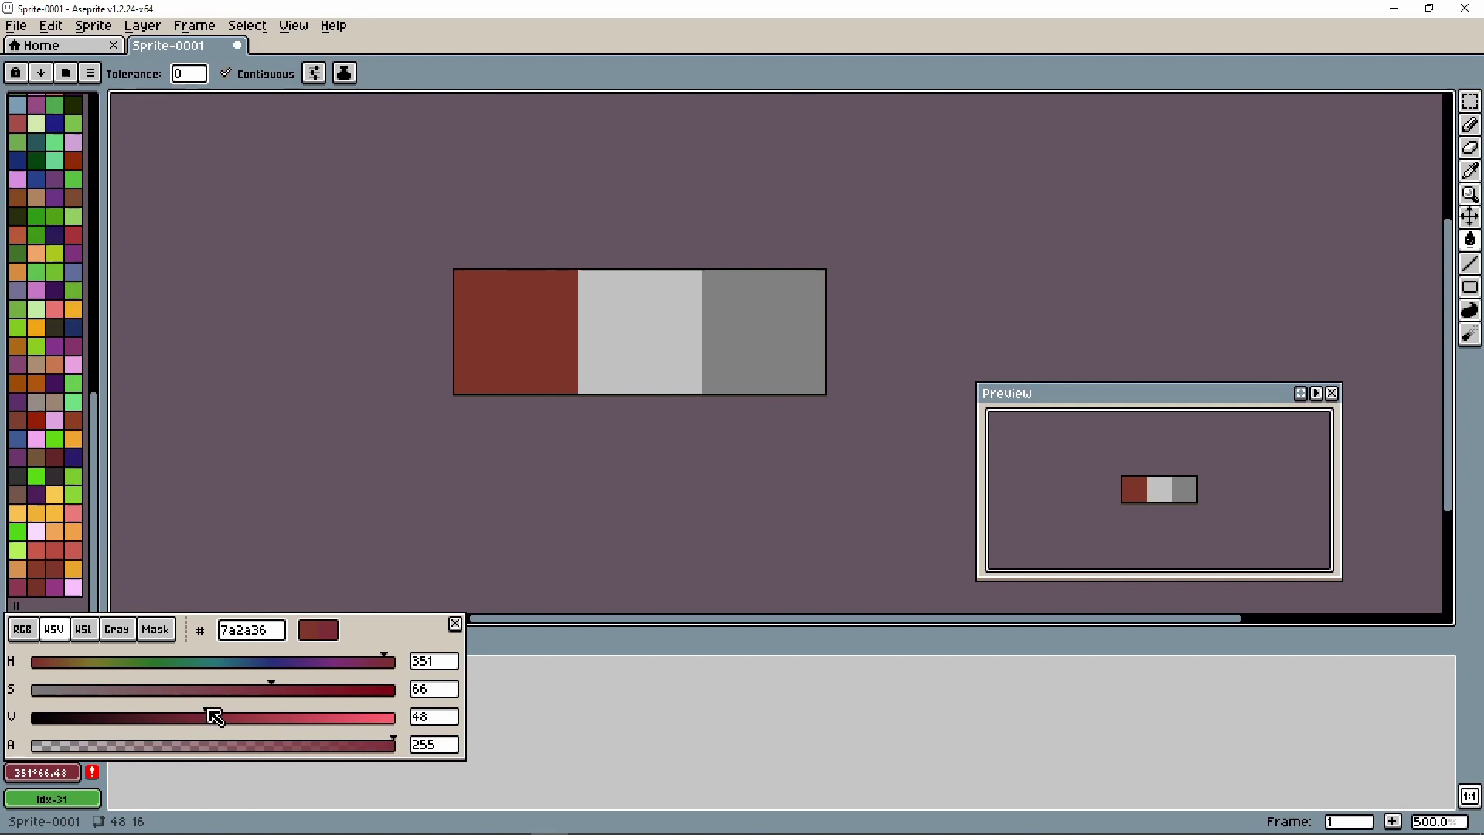
pyautogui.moveTo(213, 716); pyautogui.dragTo(167, 716)
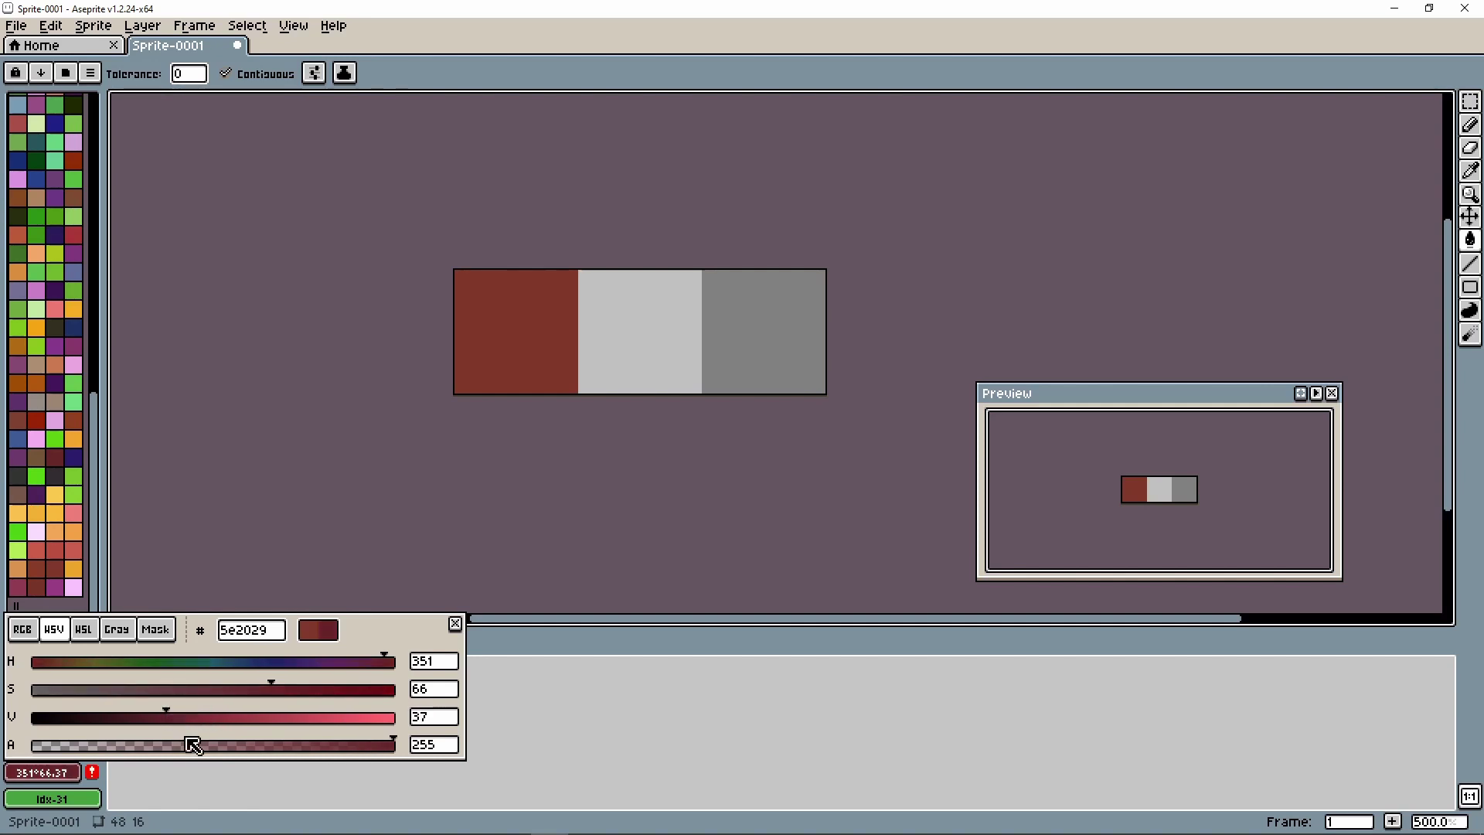
pyautogui.click(525, 345)
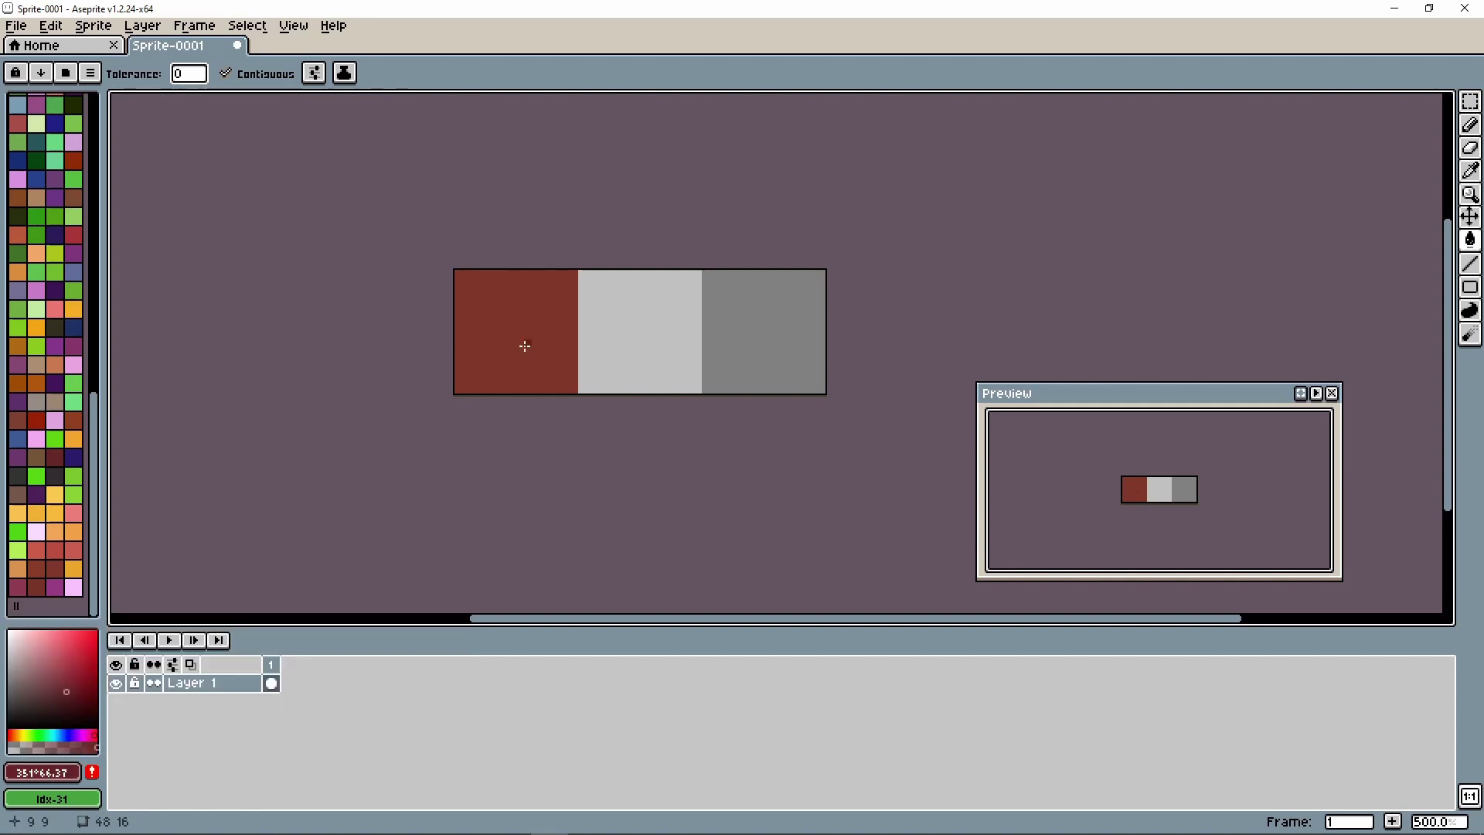
pyautogui.click(467, 292)
pyautogui.hotkey('ctrl', 'z')
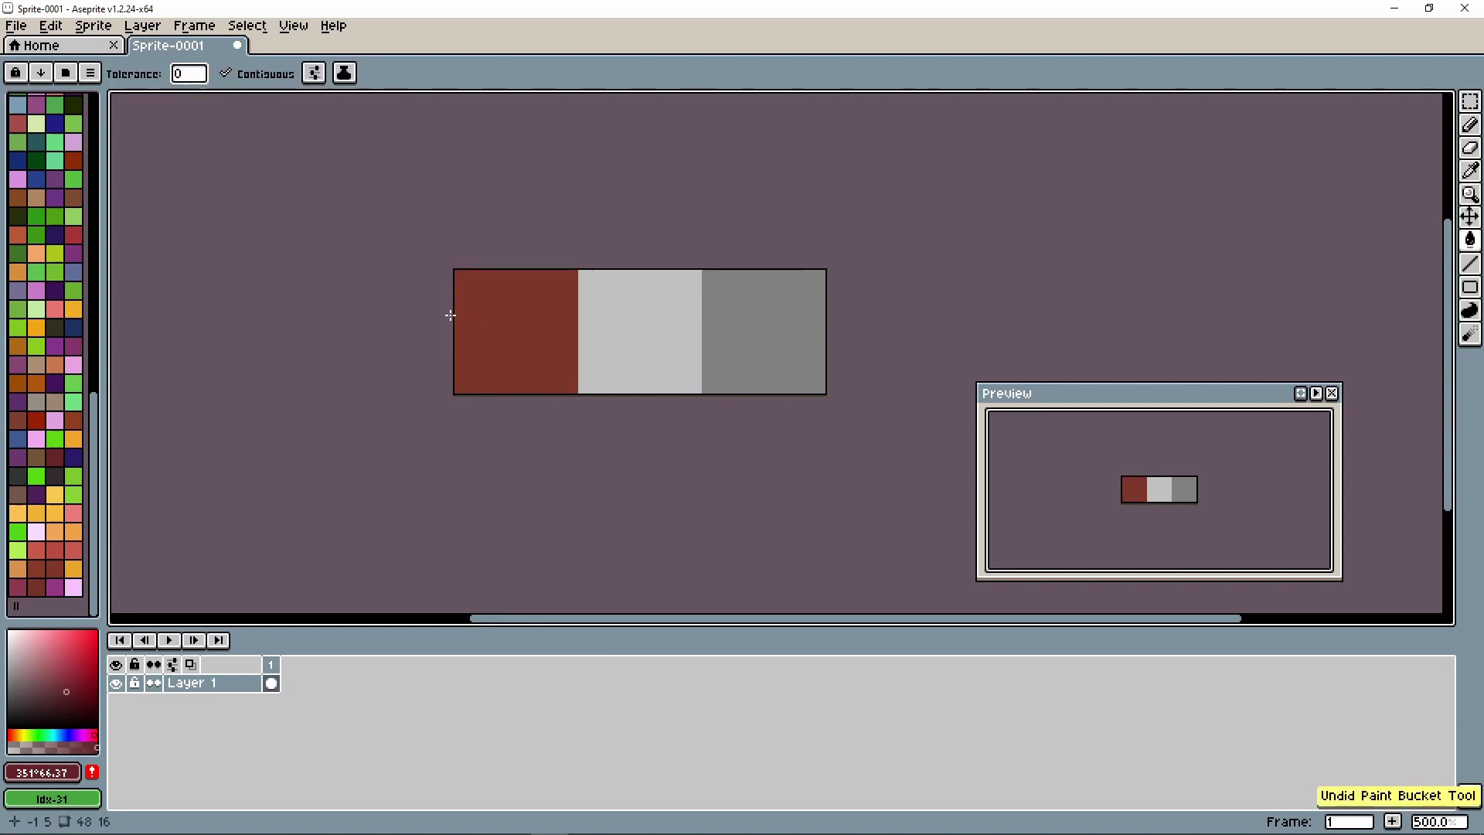
# Step: Scatter maroon pencil pixels and short vertical streaks across the reddish-brown first tile
pyautogui.click(1465, 129)
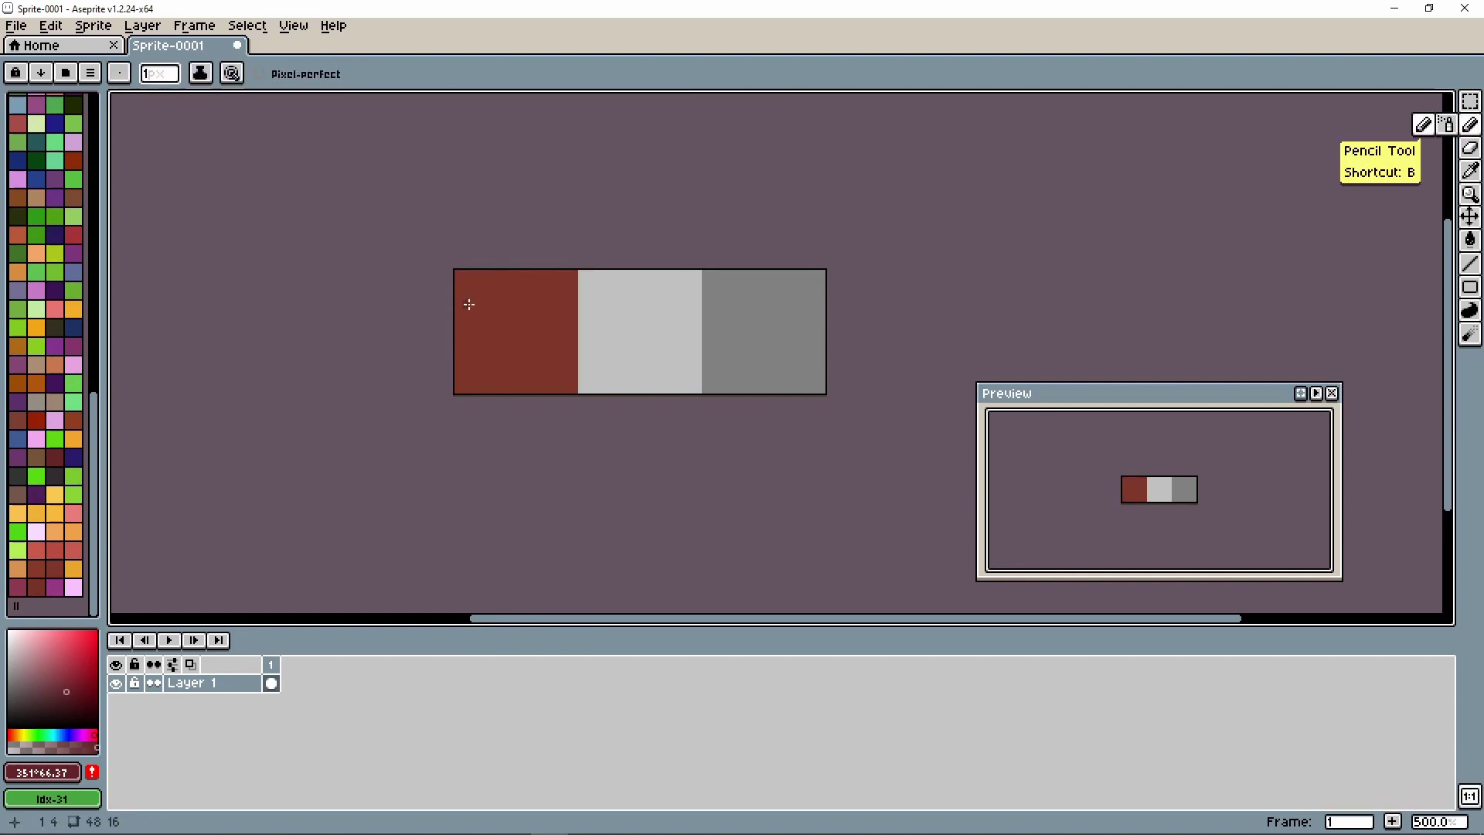
pyautogui.moveTo(472, 287)
pyautogui.mouseDown()
pyautogui.moveTo(498, 335)
pyautogui.moveTo(527, 300)
pyautogui.moveTo(503, 376)
pyautogui.mouseUp()
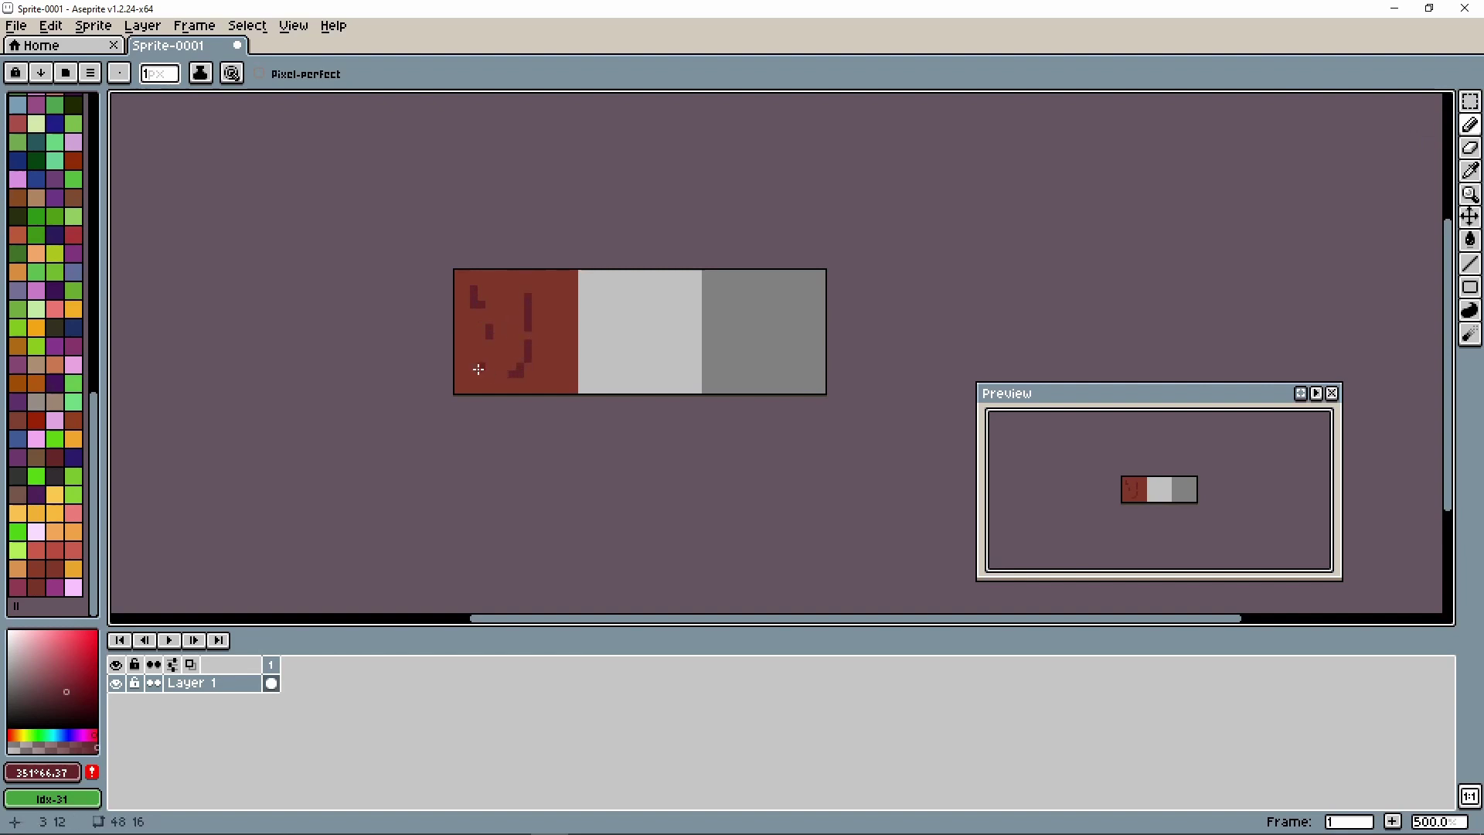
pyautogui.click(479, 369)
pyautogui.click(504, 289)
pyautogui.moveTo(554, 294); pyautogui.dragTo(566, 329)
pyautogui.click(511, 313)
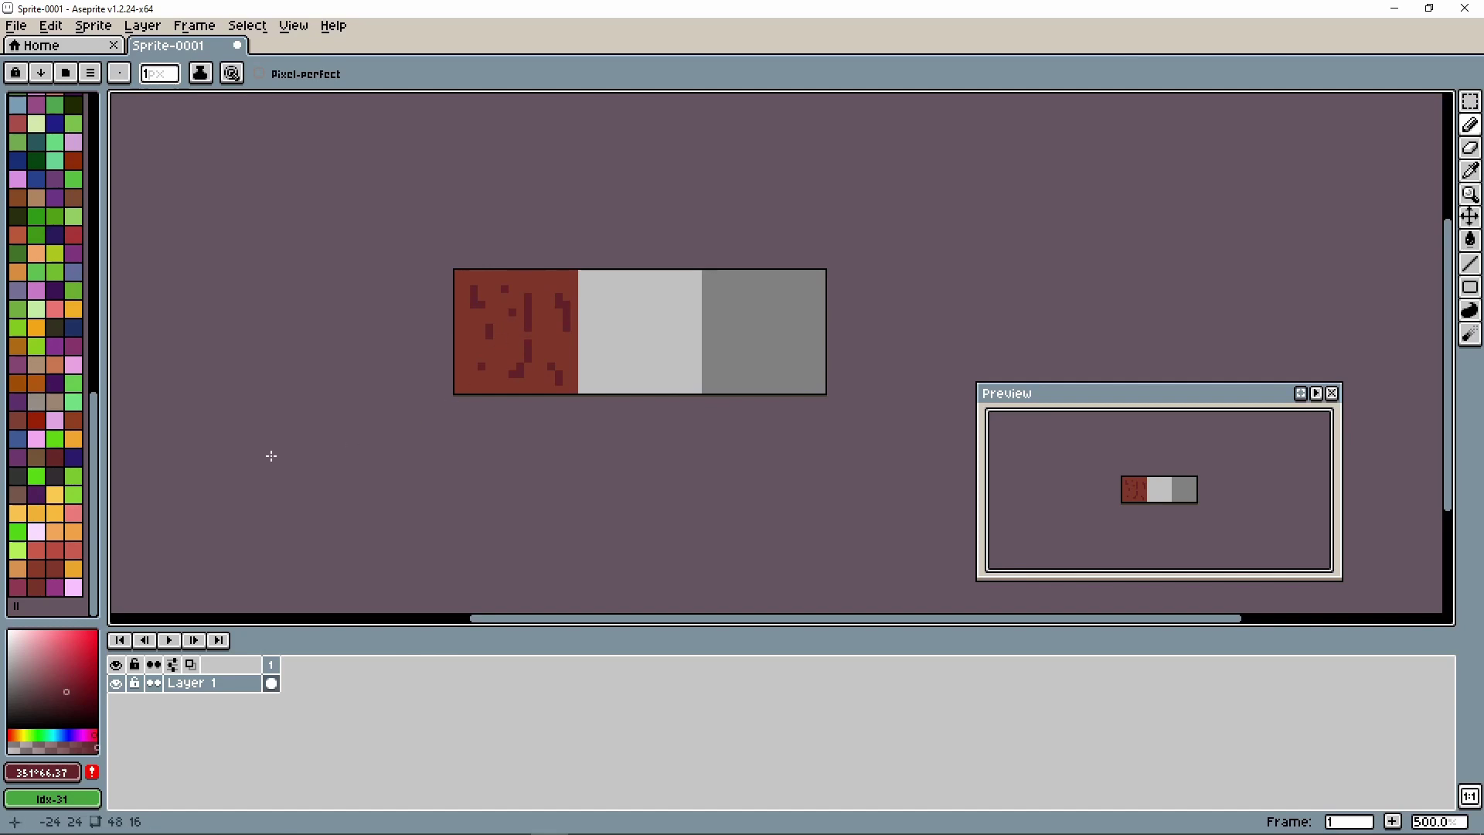
# Step: Mix an olive-brown foreground colour with hue 37, saturation 66 and value 46
pyautogui.click(43, 773)
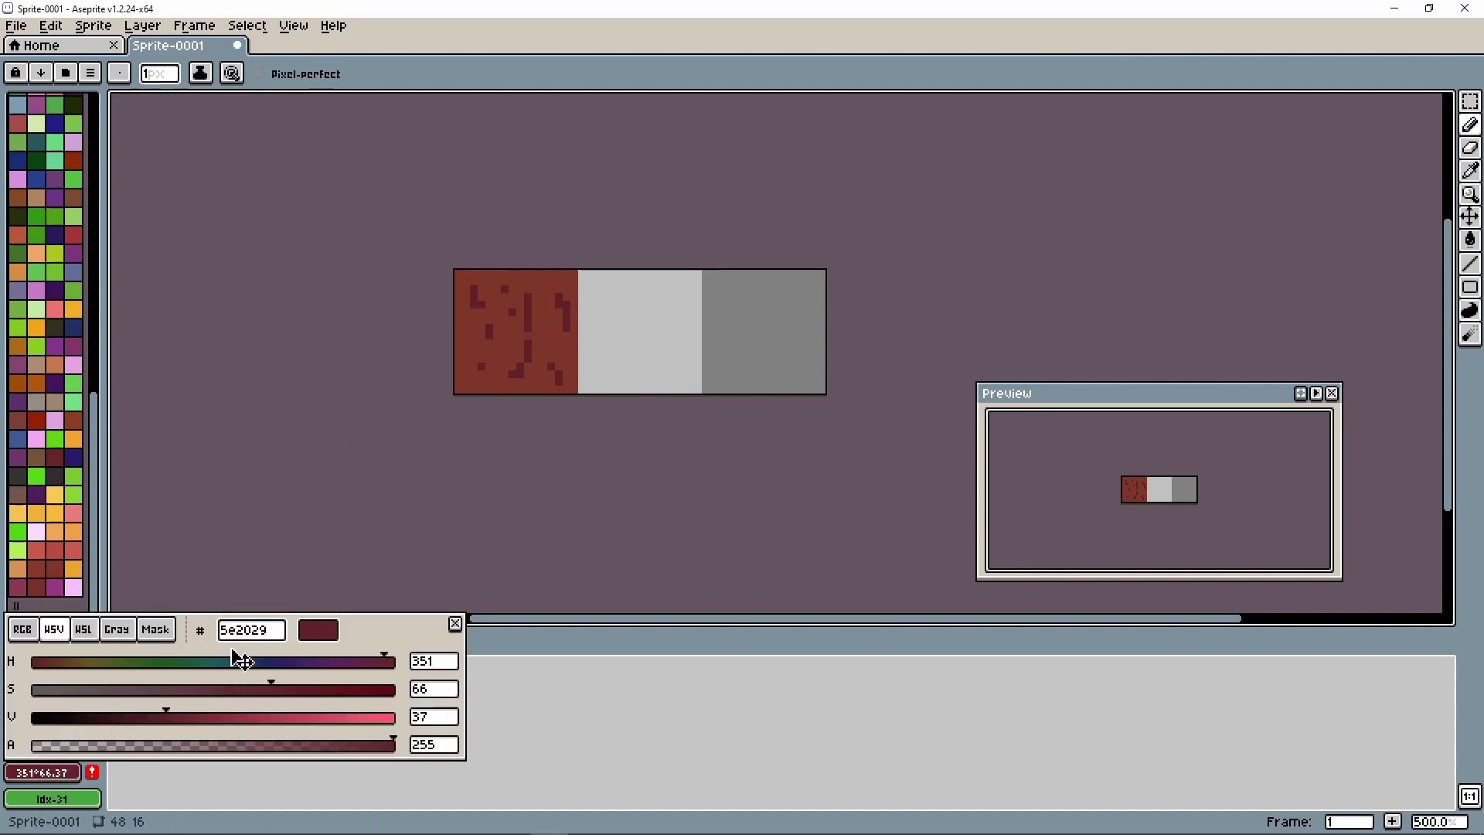
pyautogui.moveTo(173, 718); pyautogui.dragTo(199, 718)
pyautogui.moveTo(384, 661); pyautogui.dragTo(73, 665)
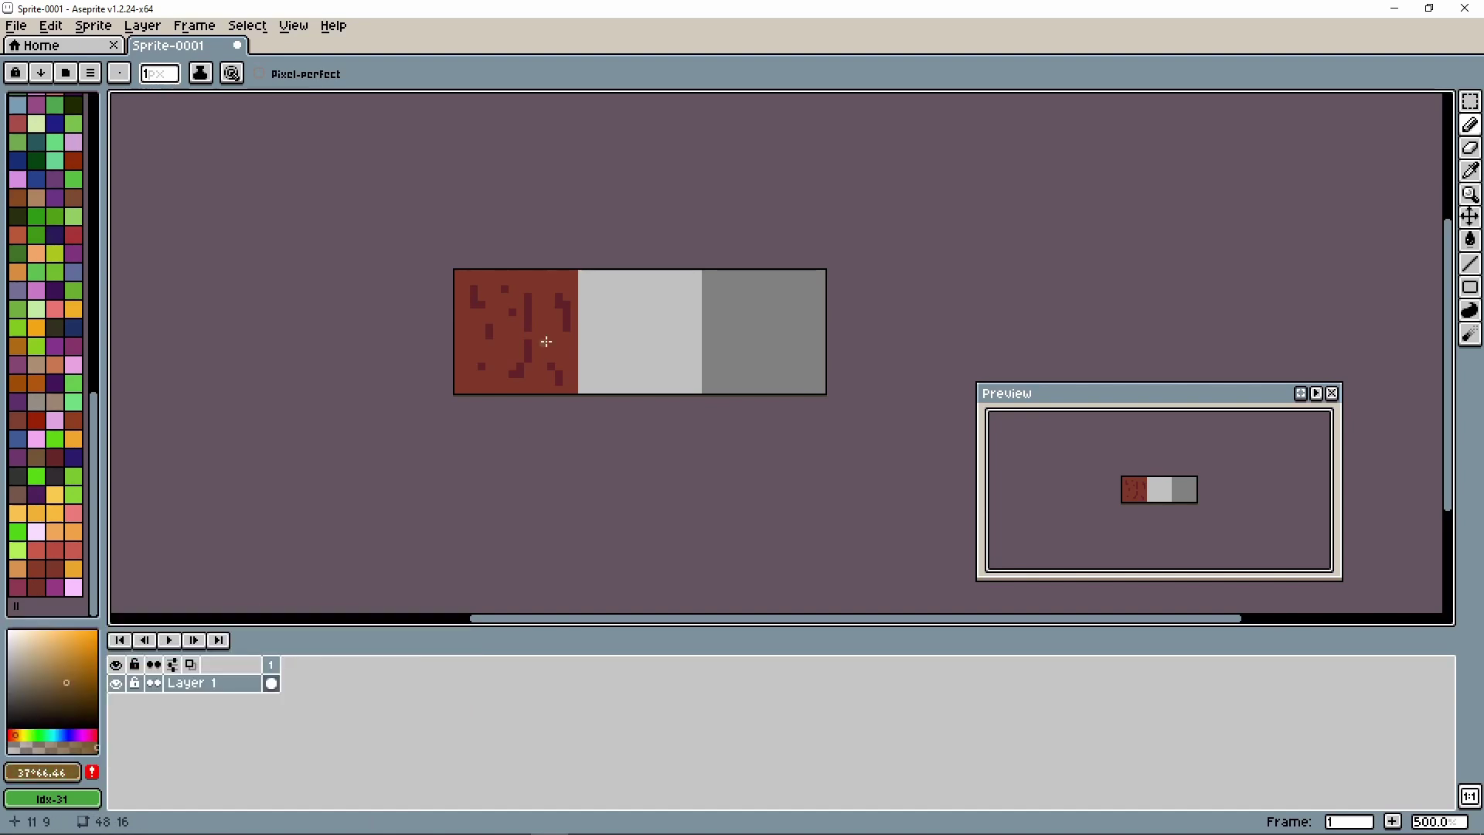
# Step: Add scattered olive-brown pixels beside and over the maroon specks in the first tile
pyautogui.click(521, 296)
pyautogui.click(535, 319)
pyautogui.click(471, 308)
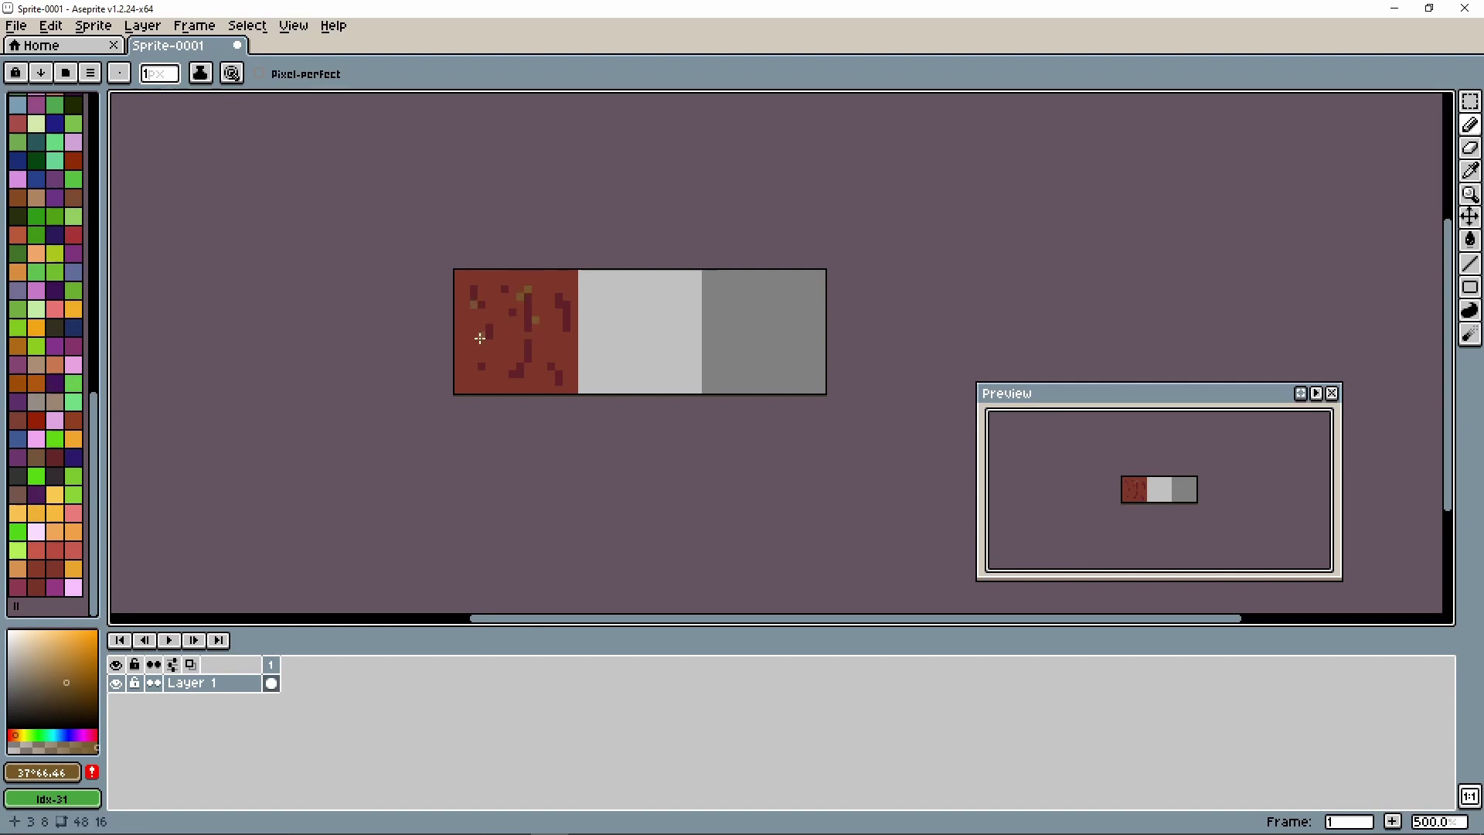
pyautogui.click(490, 334)
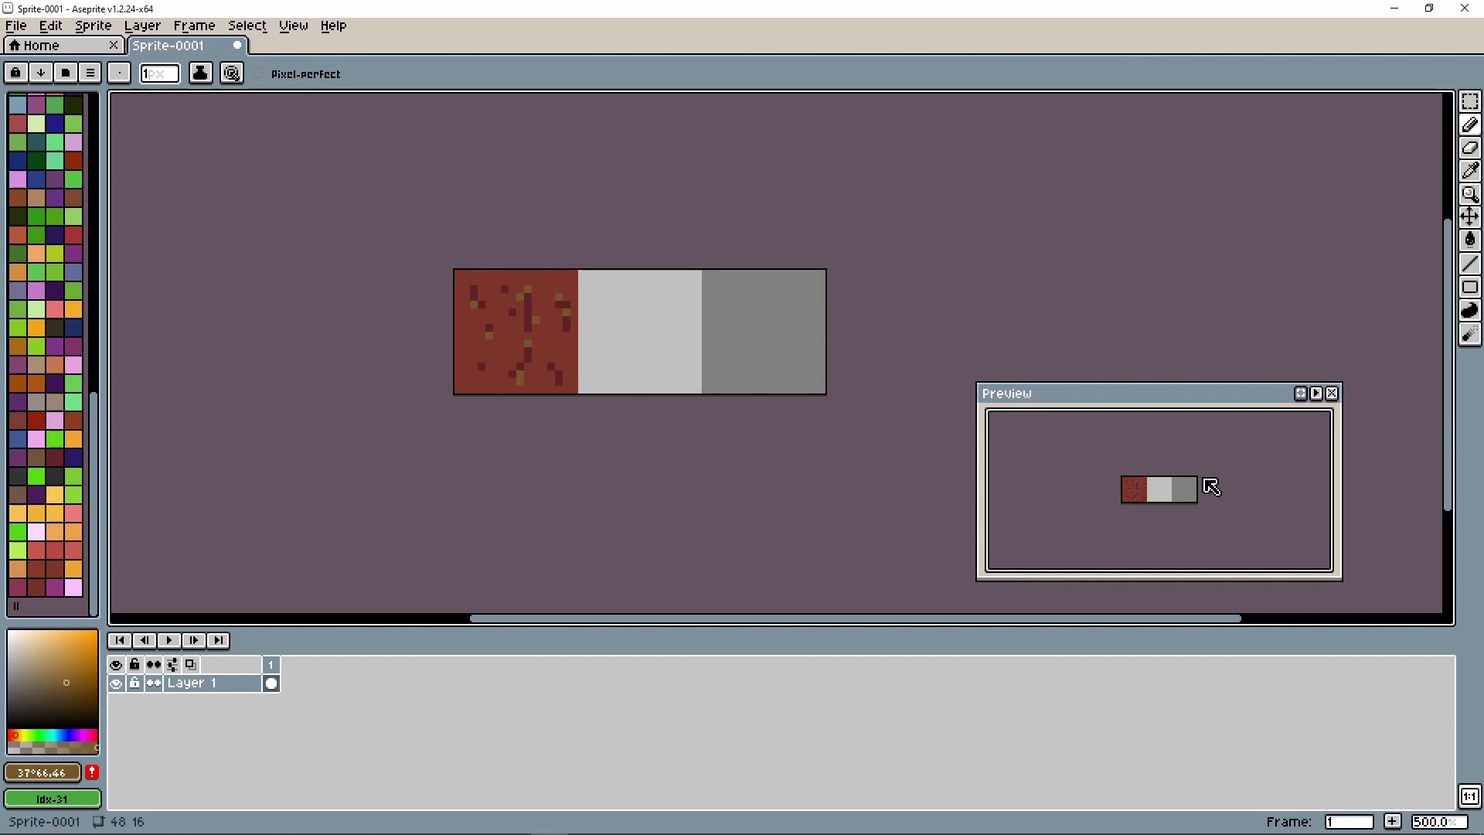
pyautogui.moveTo(465, 349); pyautogui.dragTo(475, 368)
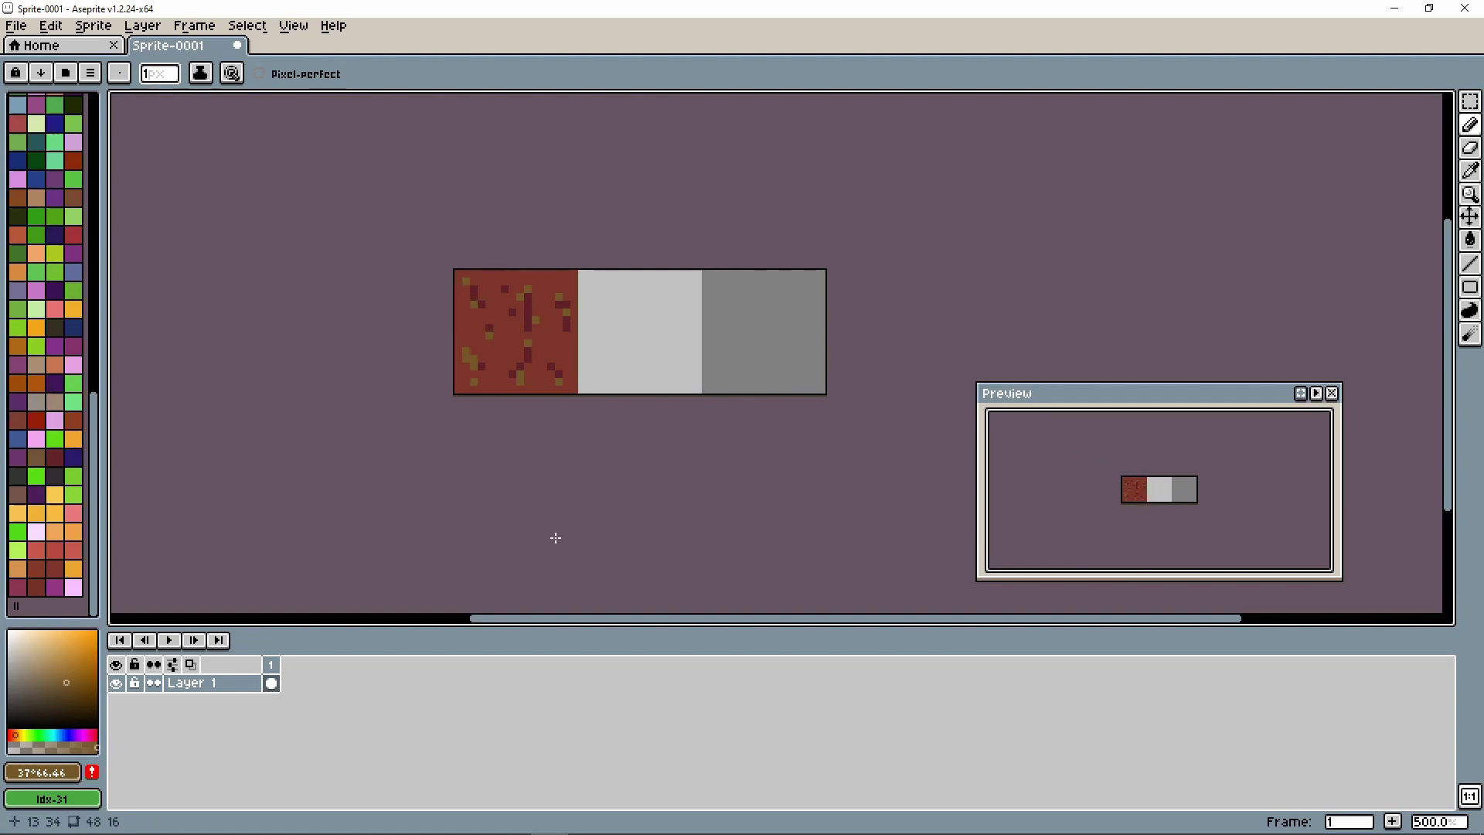
pyautogui.click(672, 365)
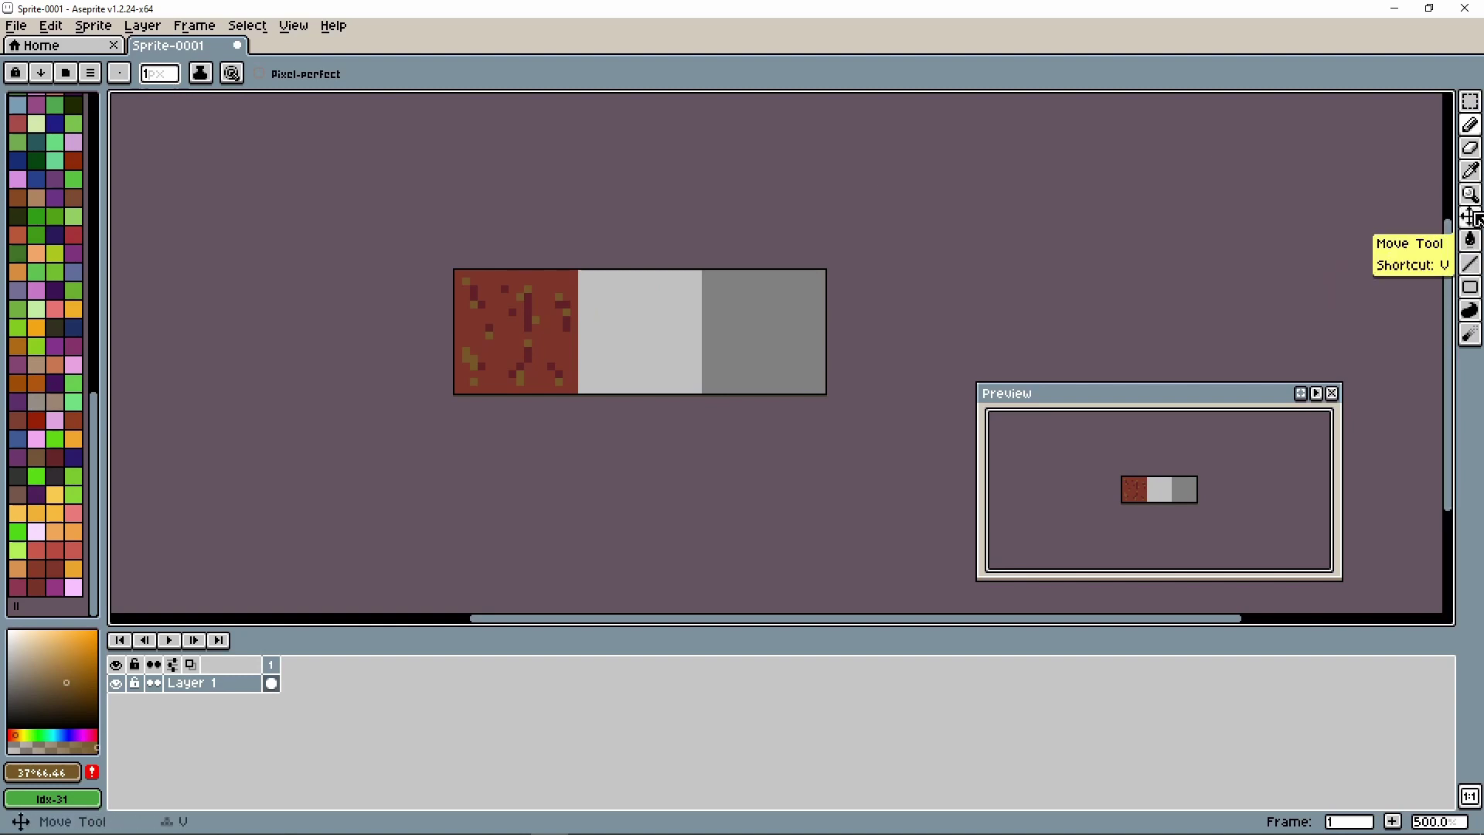
# Step: Sample the first tile's base colour #7b3429 and pencil a solid band about four pixels tall along the middle tile's top edge
pyautogui.click(1470, 171)
pyautogui.click(571, 270)
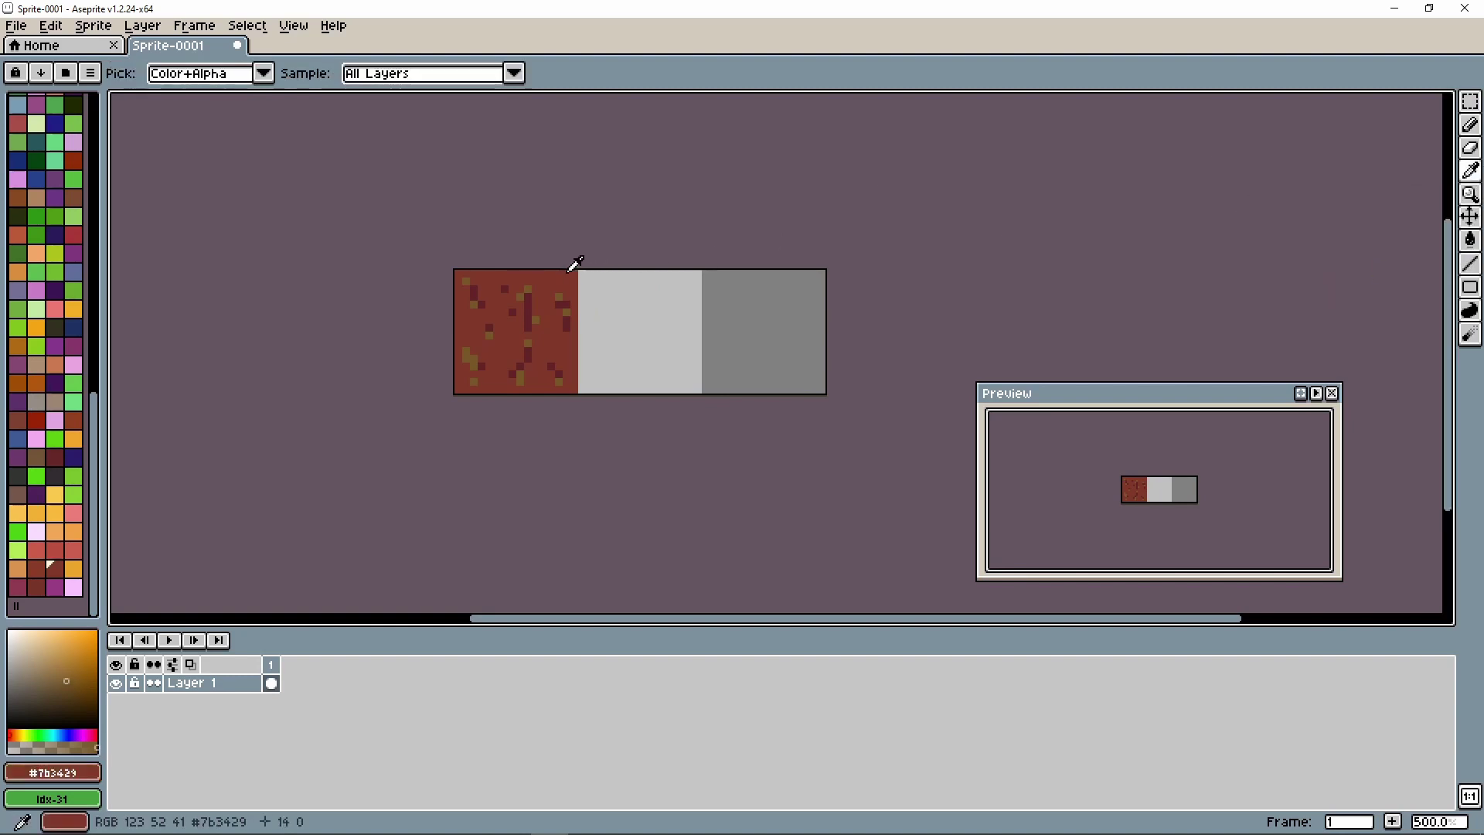
pyautogui.click(1468, 127)
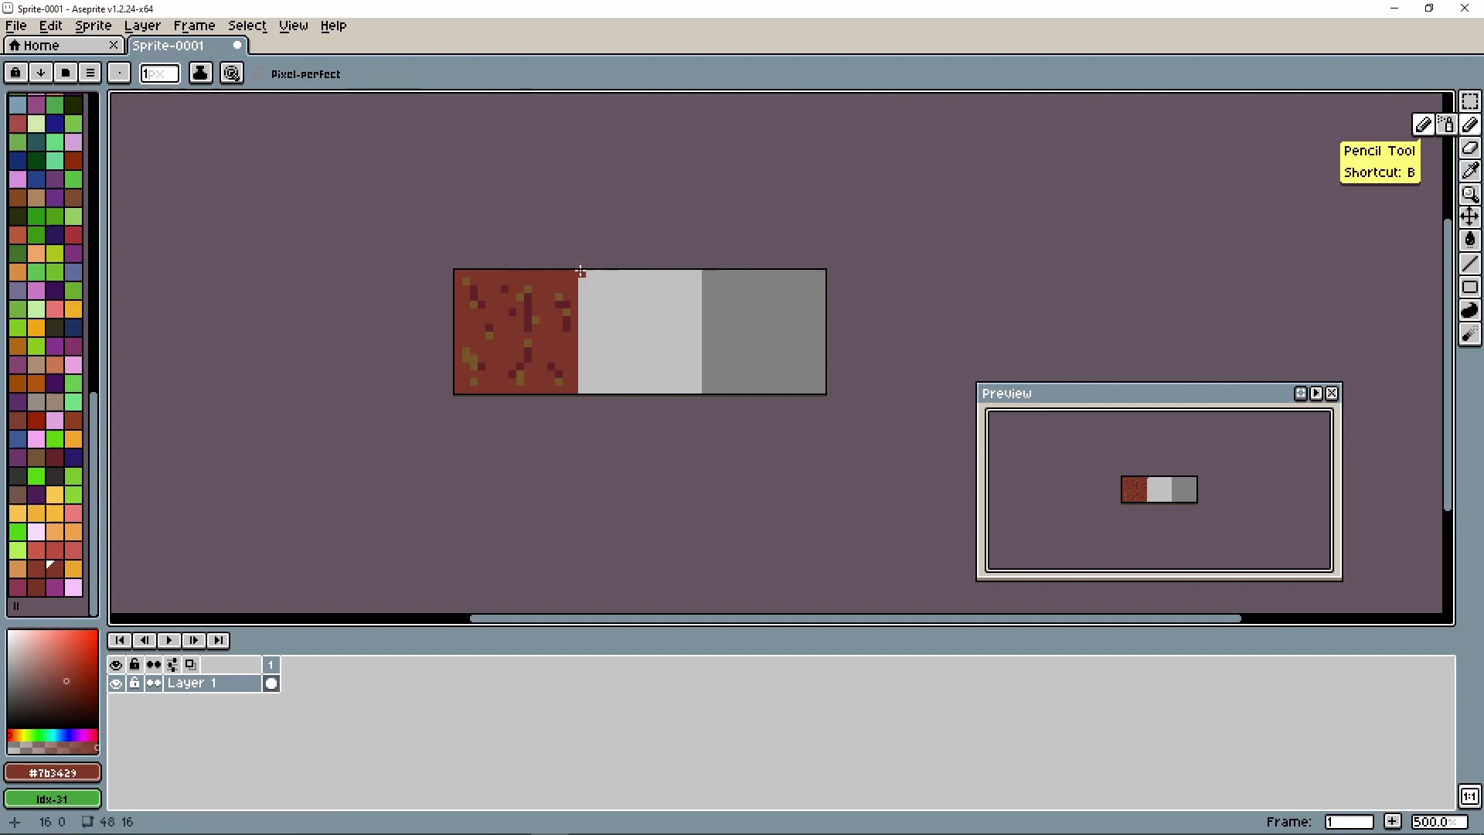
pyautogui.moveTo(600, 289)
pyautogui.mouseDown()
pyautogui.moveTo(691, 296)
pyautogui.moveTo(697, 272)
pyautogui.moveTo(583, 283)
pyautogui.moveTo(656, 279)
pyautogui.mouseUp()
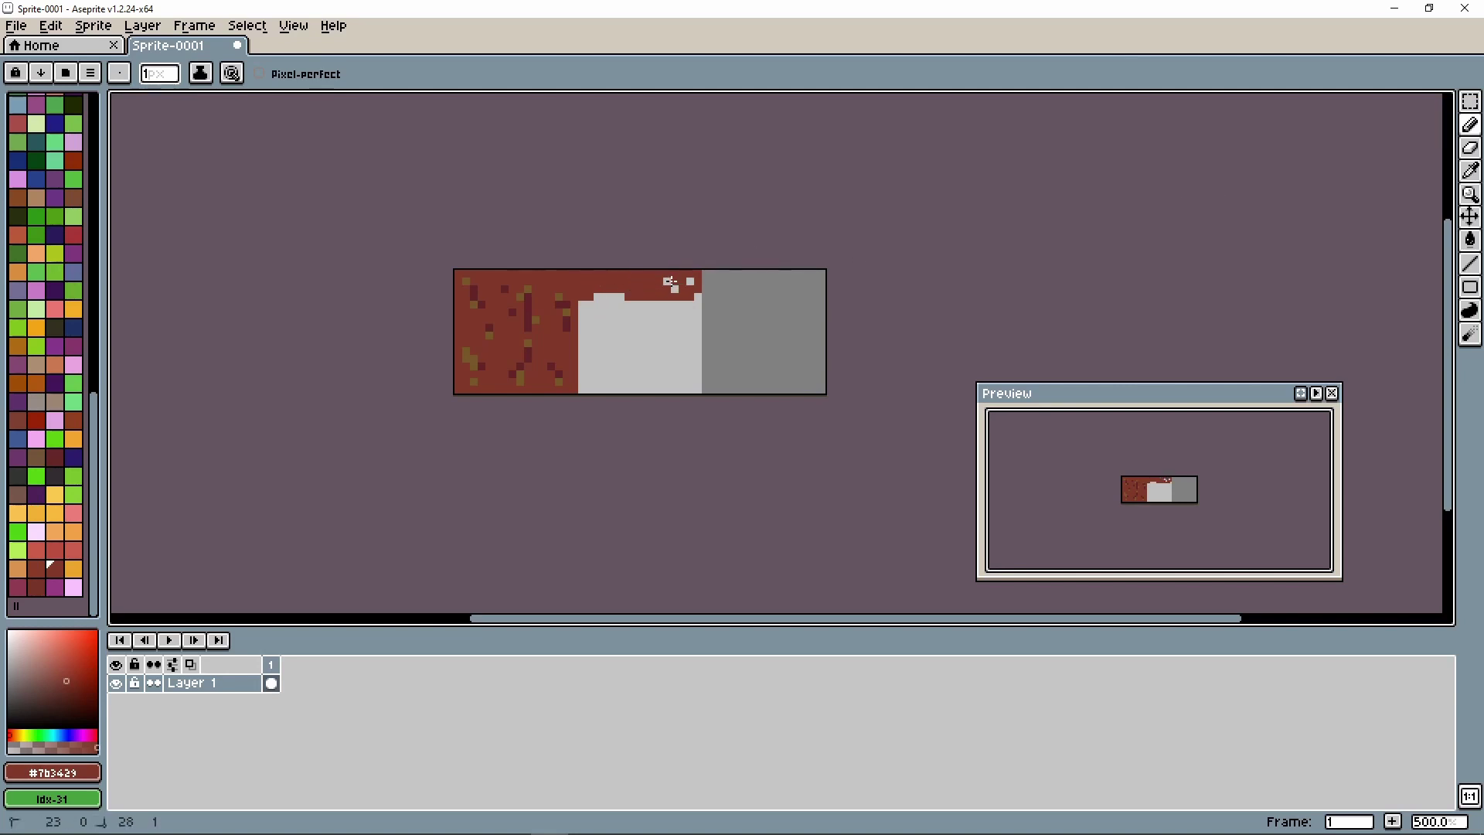
# Step: Erase single pixels along the lower edge of the middle tile's brown band to make it ragged
pyautogui.click(1471, 147)
pyautogui.click(652, 296)
pyautogui.click(682, 296)
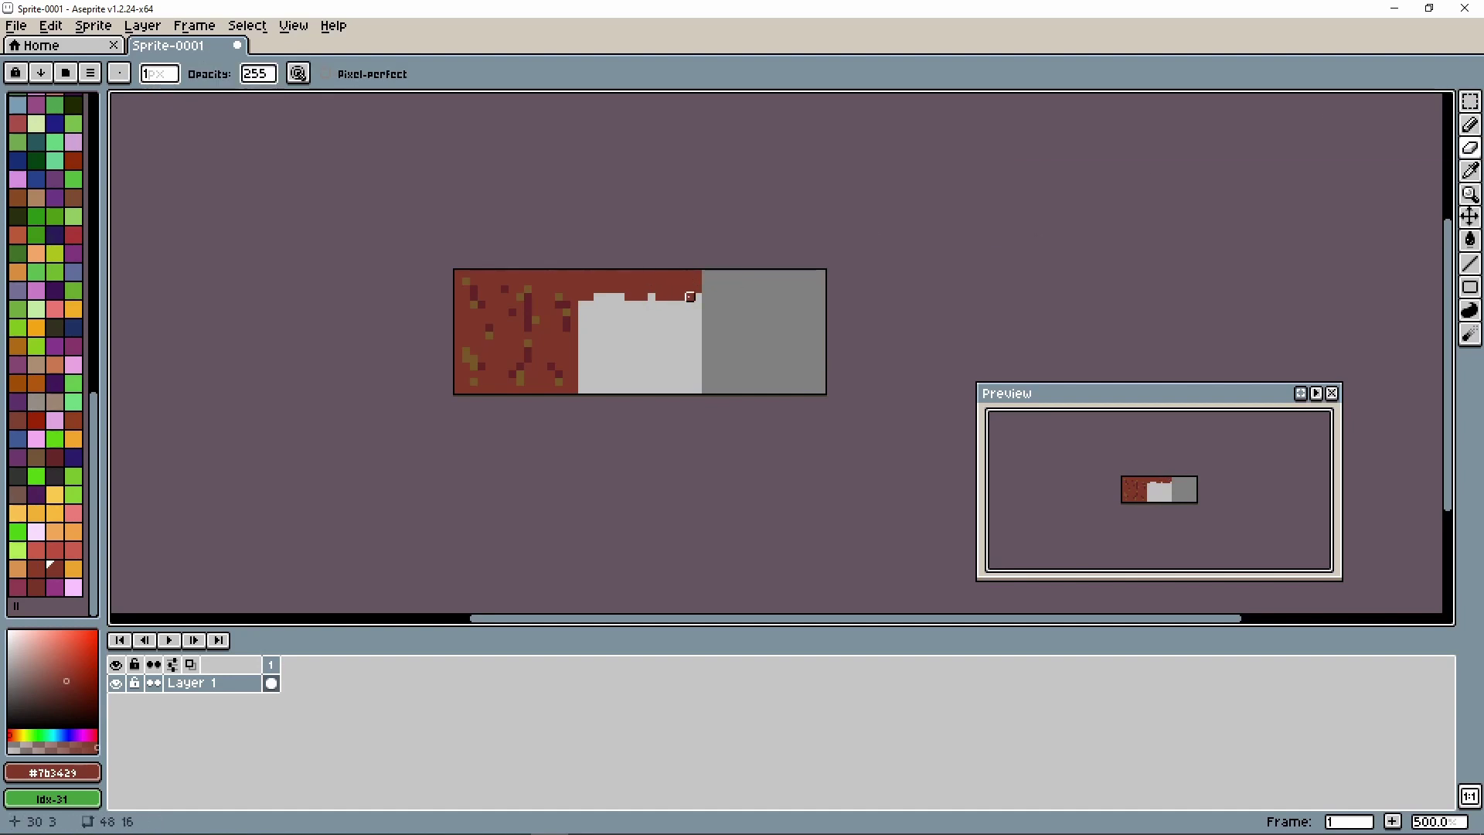
pyautogui.click(698, 296)
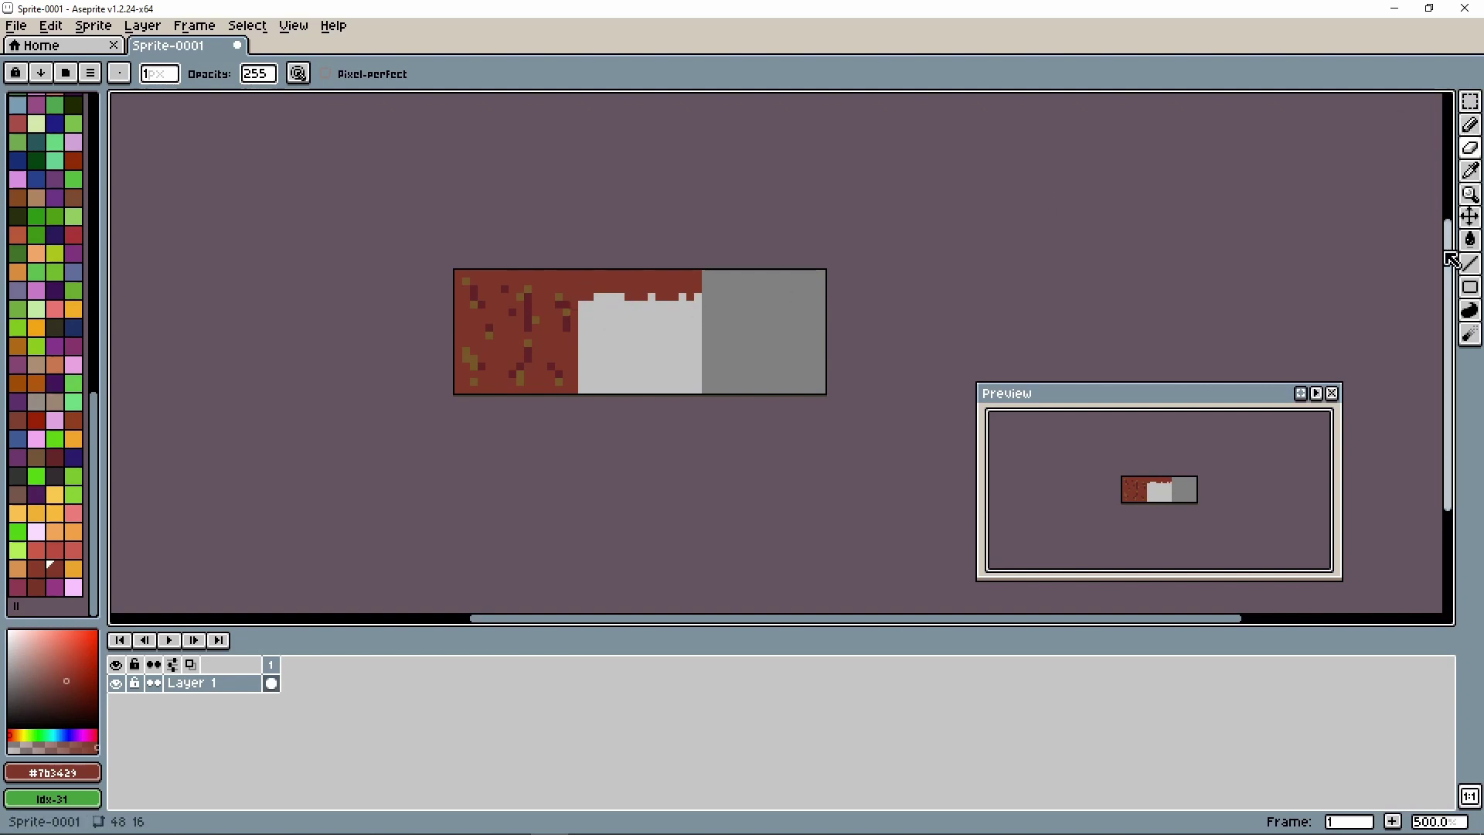
# Step: Mix a maroon foreground colour with hue 350, saturation 66 and value 38
pyautogui.click(53, 773)
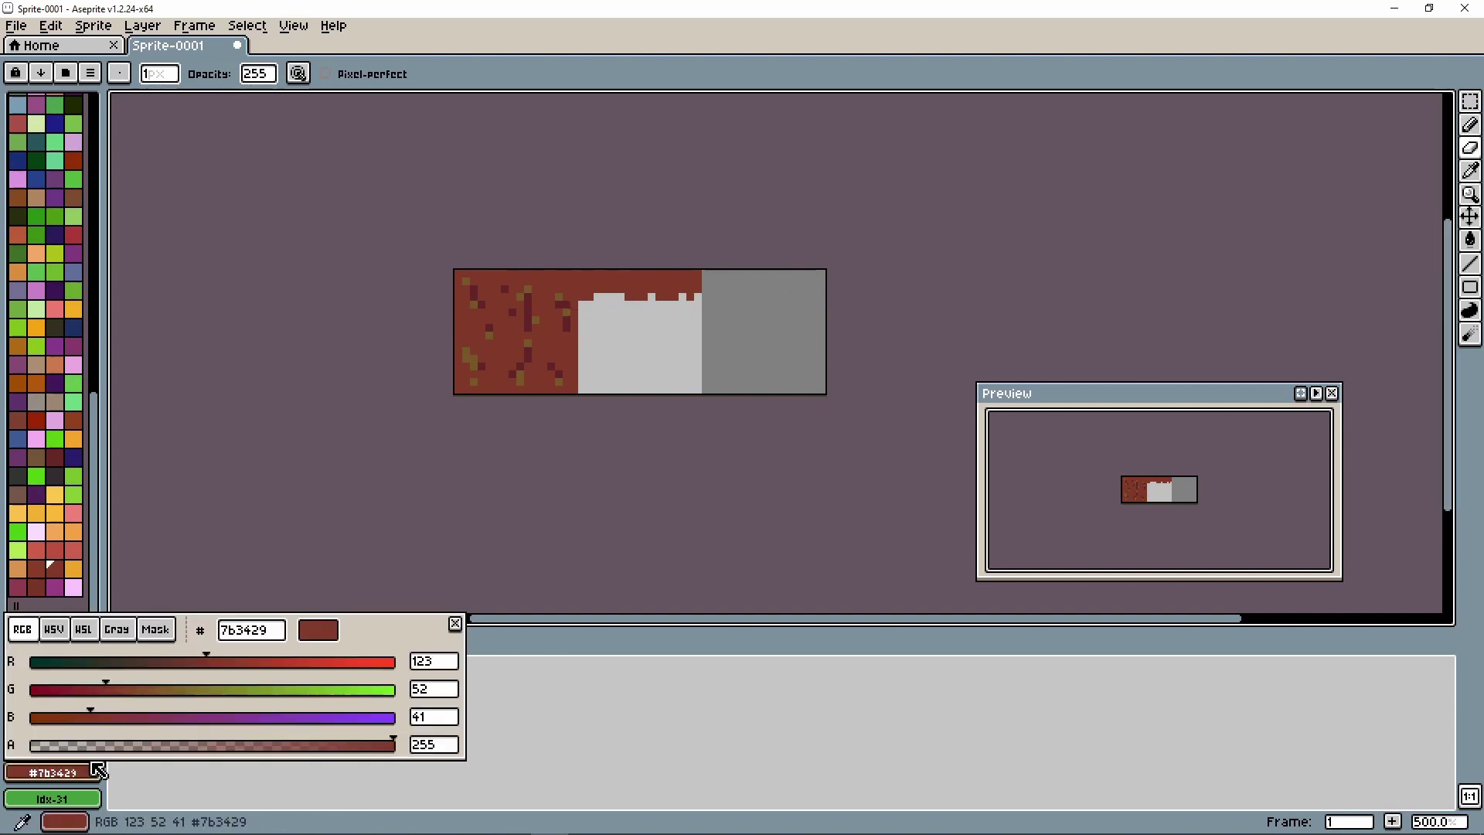
pyautogui.click(54, 629)
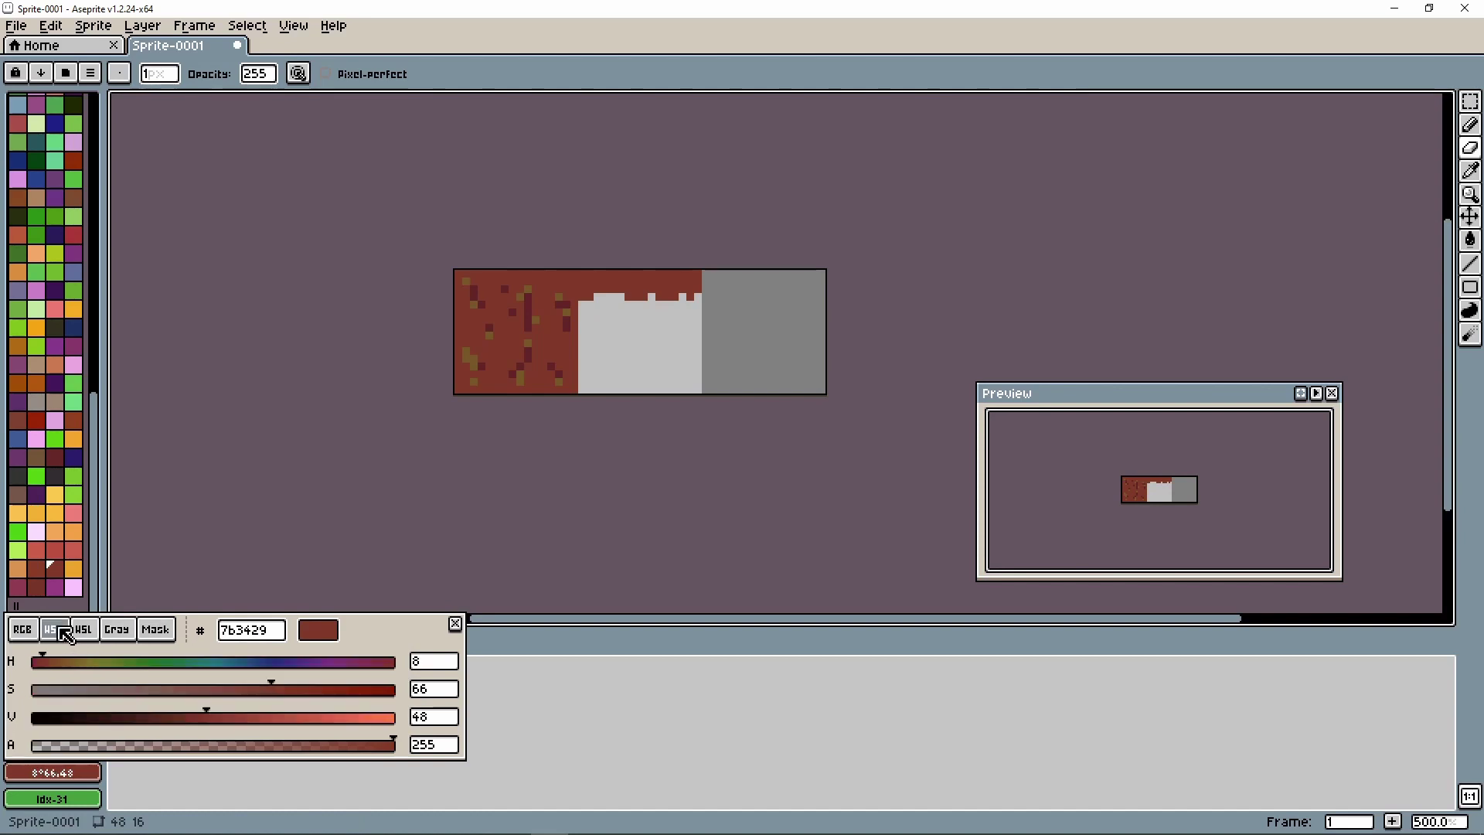
pyautogui.moveTo(48, 661); pyautogui.dragTo(344, 685)
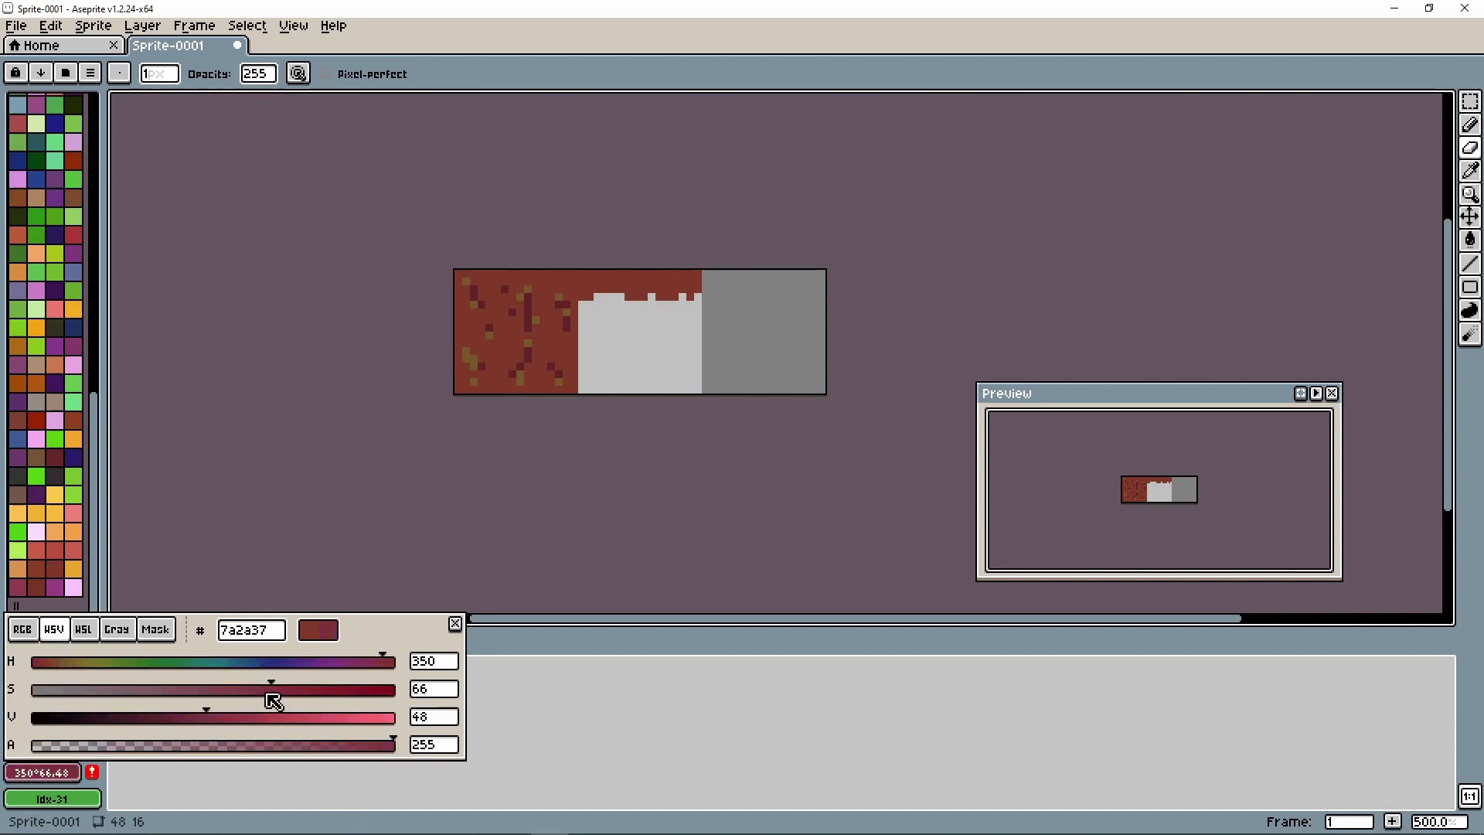
pyautogui.moveTo(210, 714); pyautogui.dragTo(177, 717)
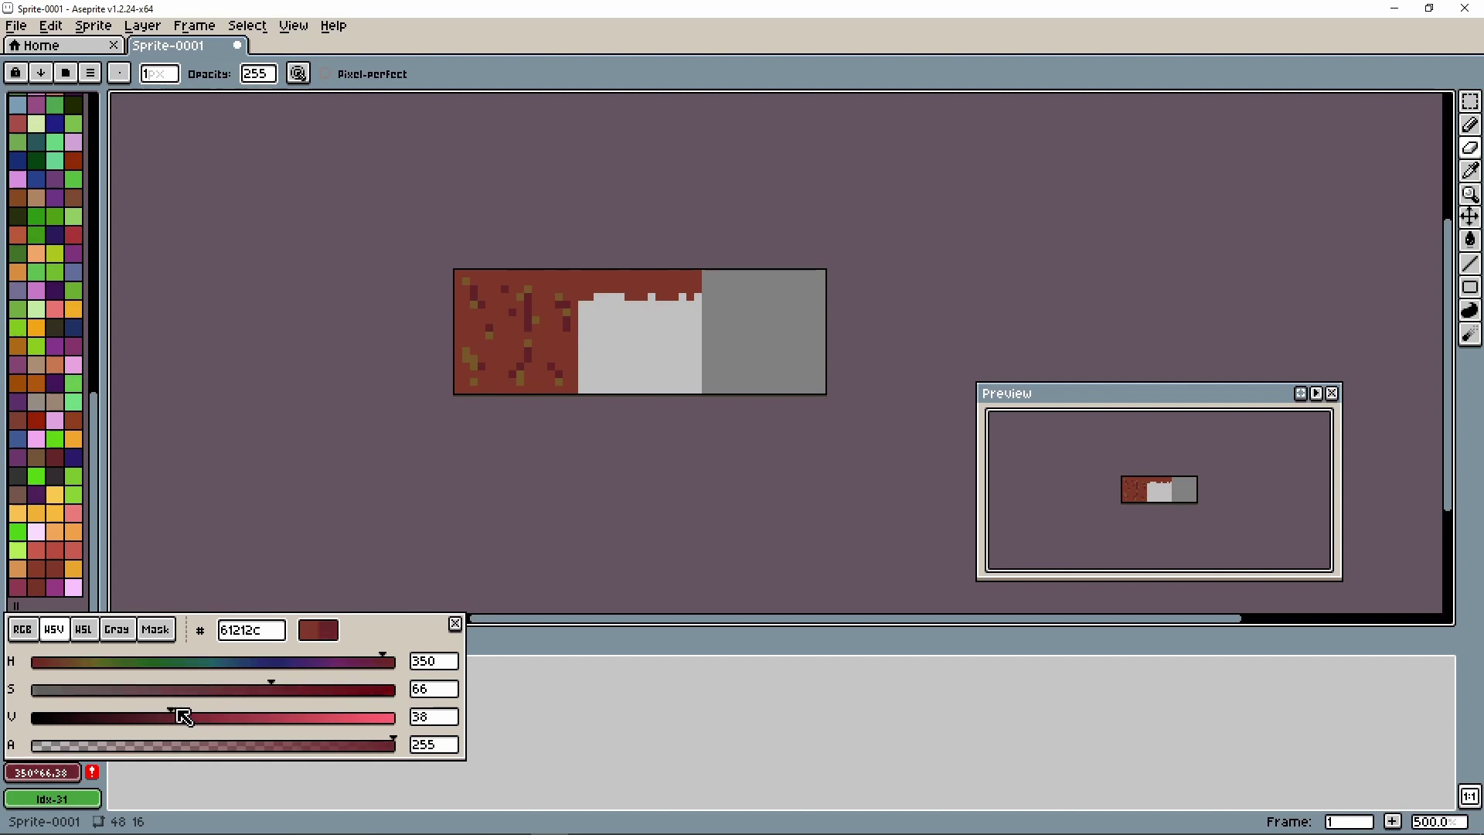
# Step: Pencil a maroon layer about three pixels tall over the middle tile's brown band, leaving brown along its ragged lower edge
pyautogui.press('b')
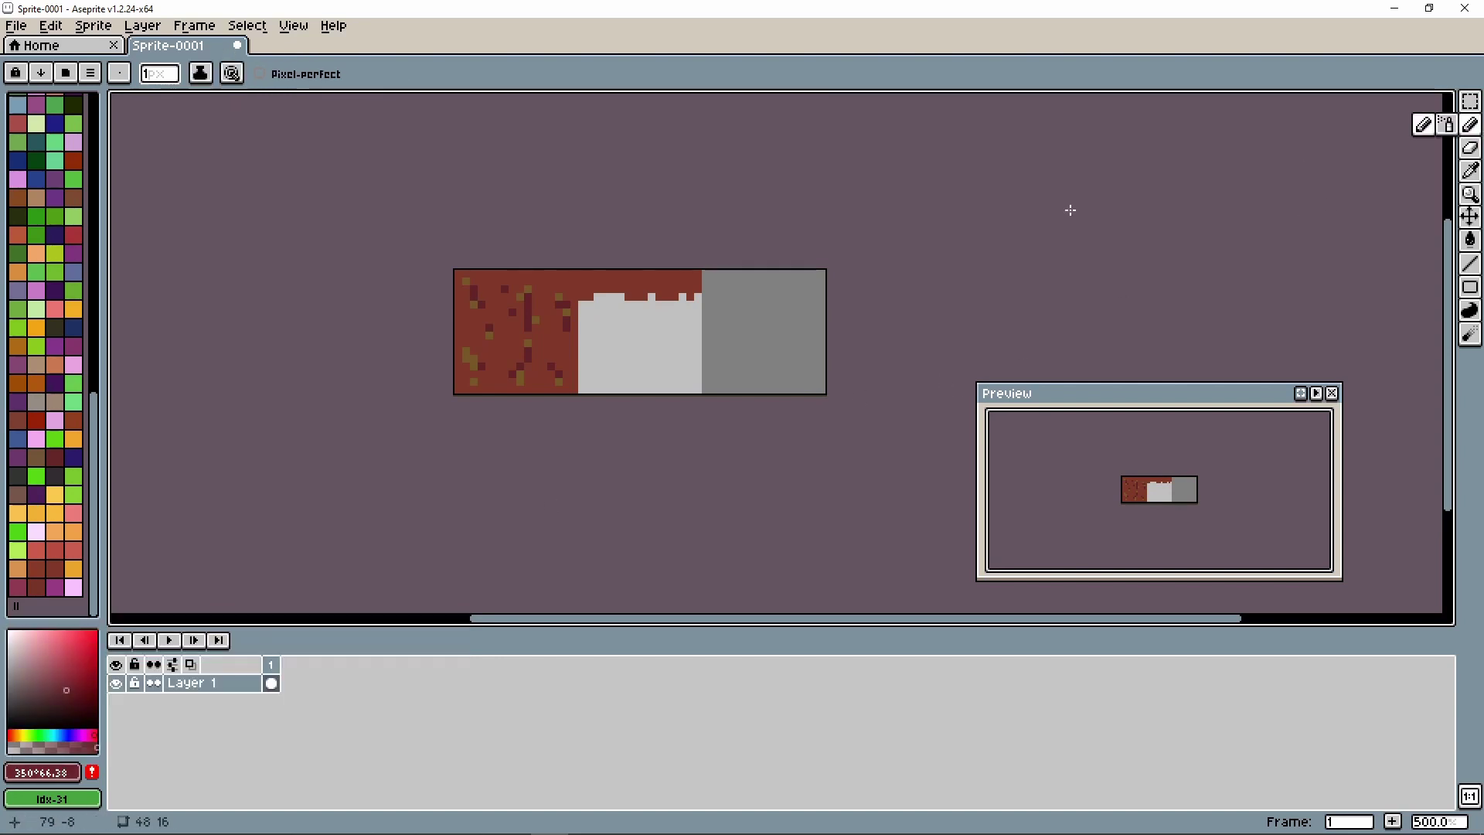
pyautogui.moveTo(583, 273); pyautogui.dragTo(587, 287)
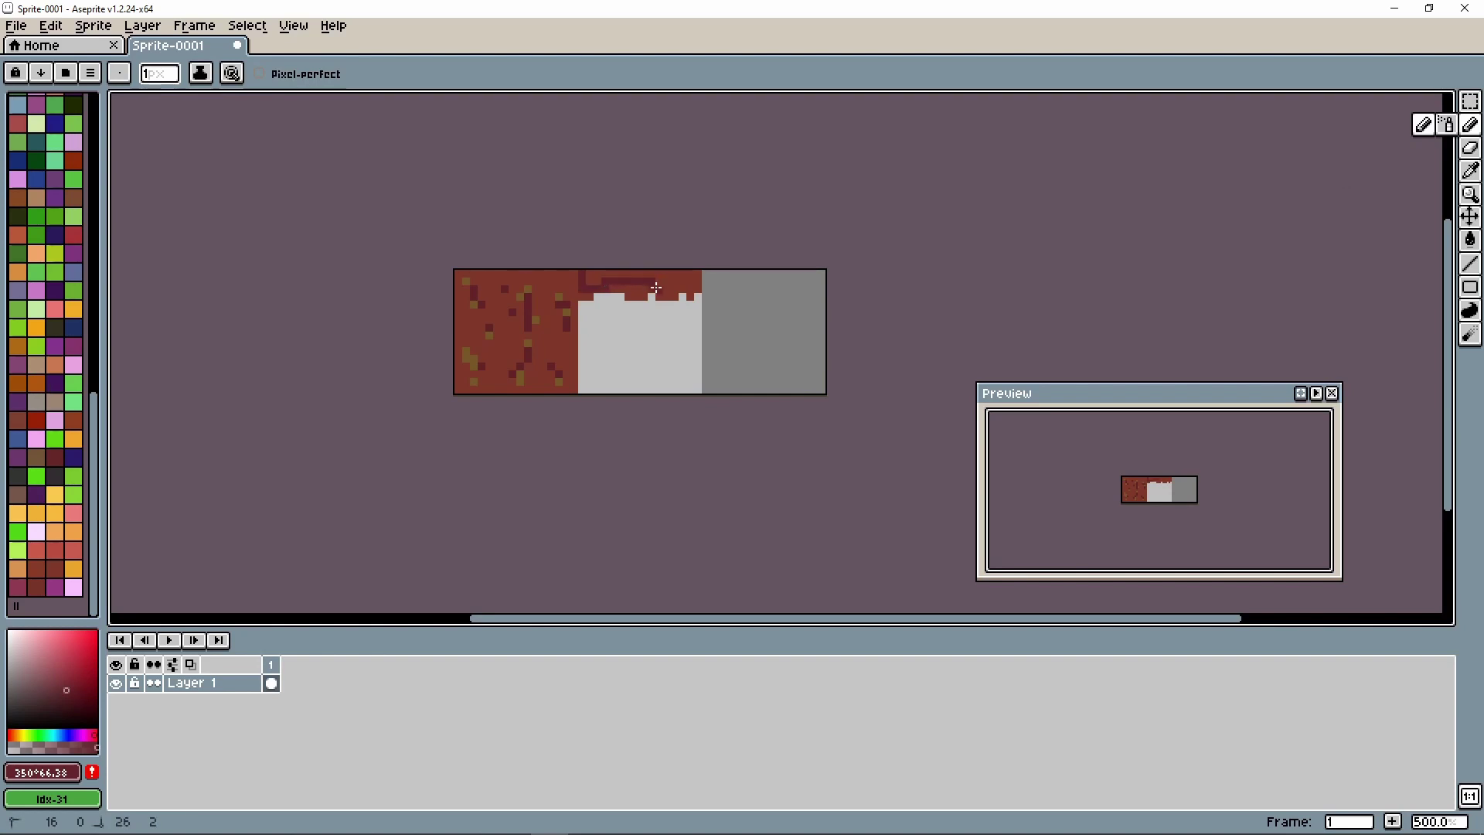
pyautogui.moveTo(695, 274); pyautogui.dragTo(697, 273)
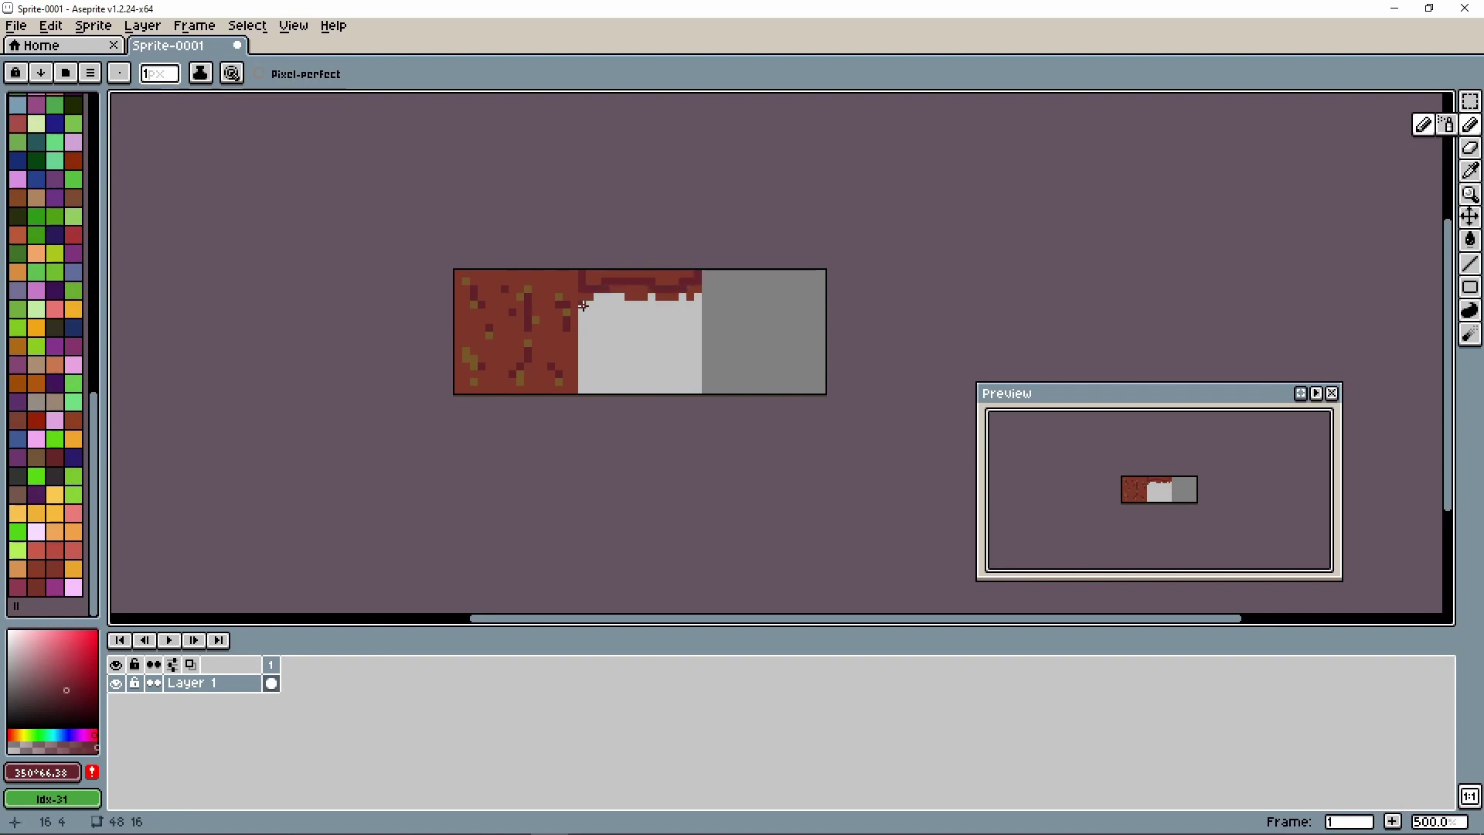
pyautogui.moveTo(589, 272); pyautogui.dragTo(695, 289)
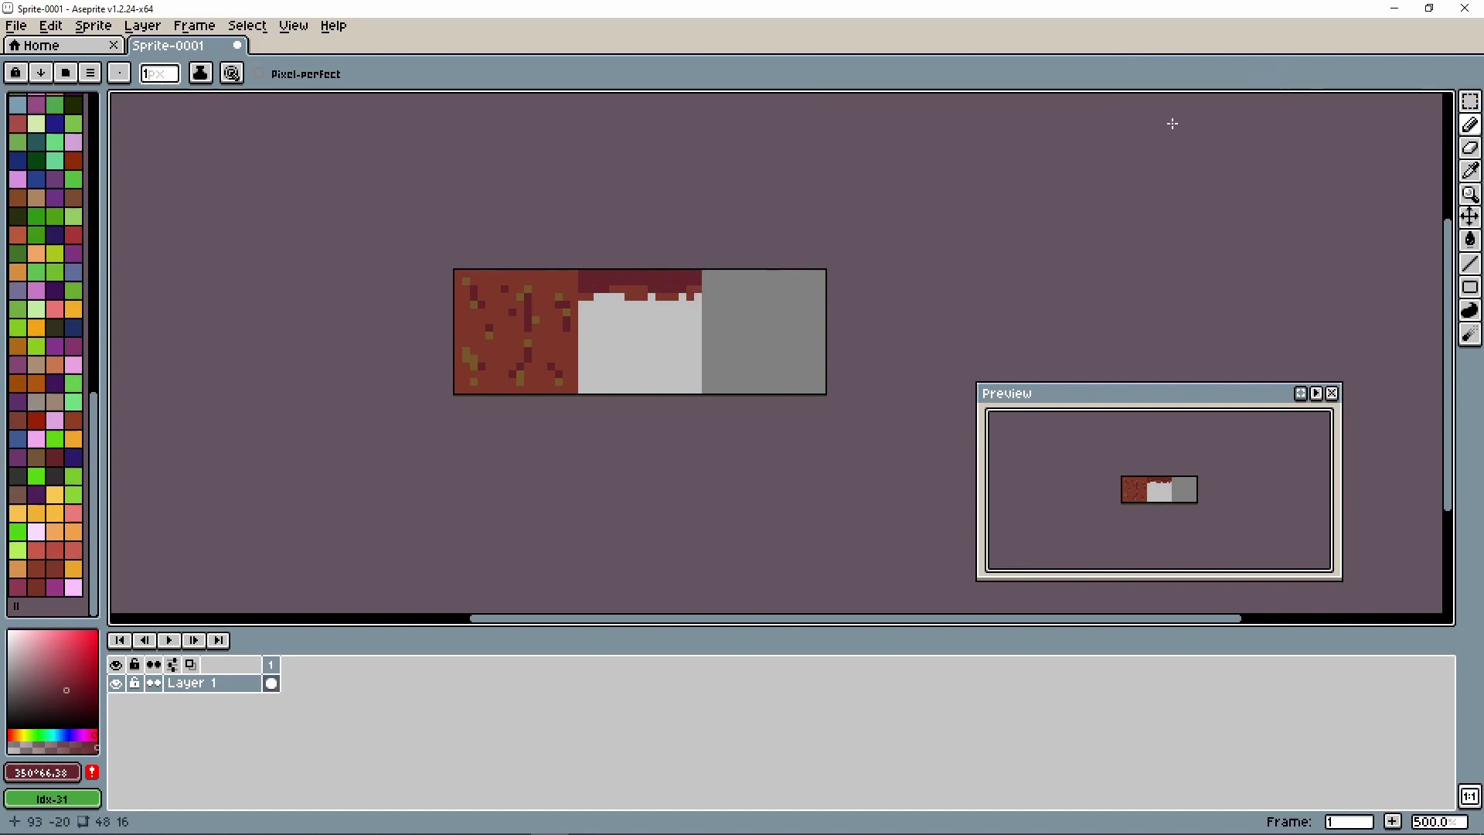
# Step: Mix an ochre colour with hue 35, saturation 66 and value 63, and pencil an uneven strip along the middle tile's top edge
pyautogui.click(68, 773)
pyautogui.moveTo(302, 663)
pyautogui.mouseDown()
pyautogui.moveTo(69, 663)
pyautogui.moveTo(73, 684)
pyautogui.mouseUp()
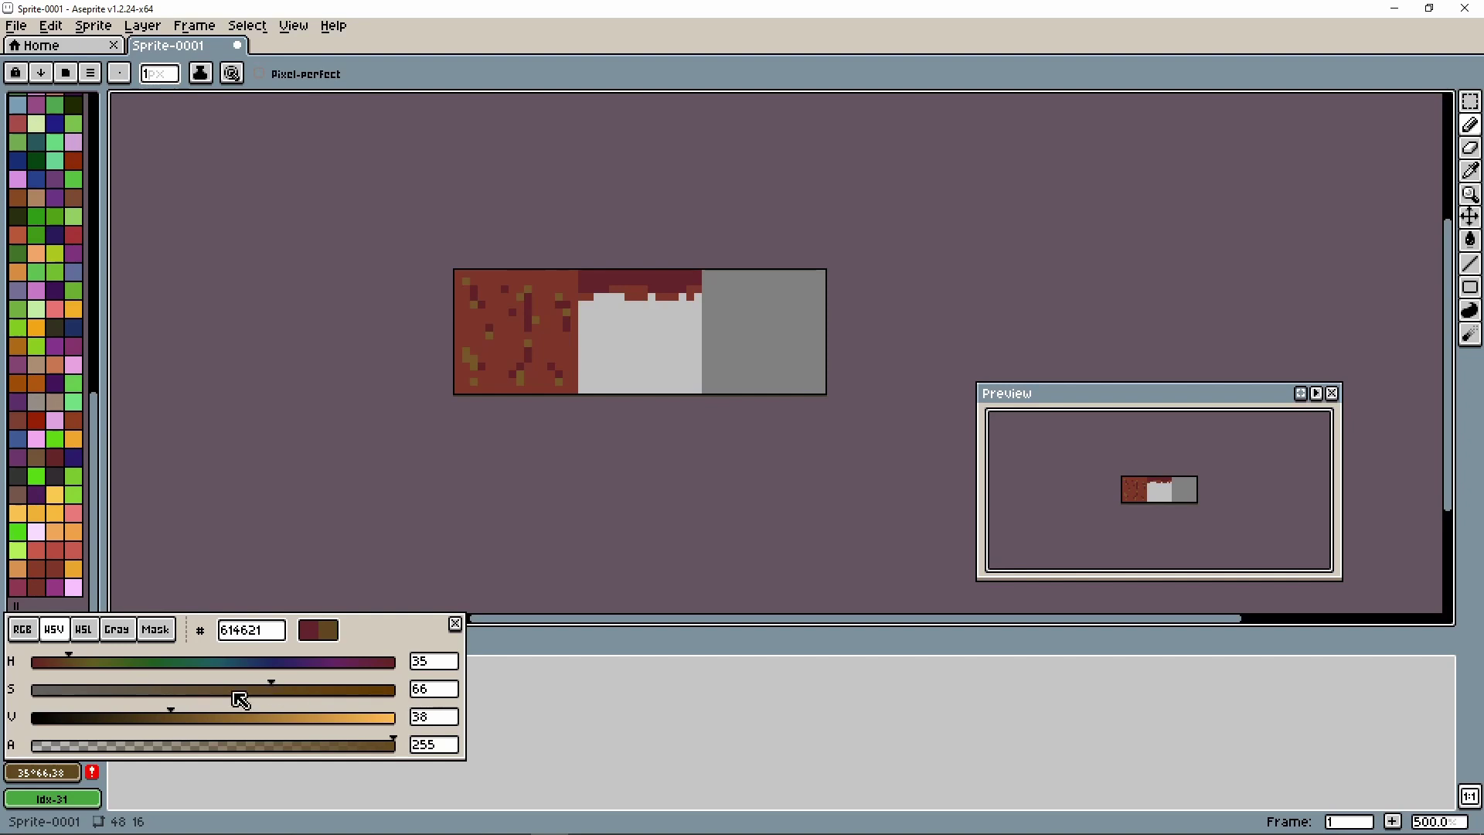
pyautogui.moveTo(178, 717); pyautogui.dragTo(261, 712)
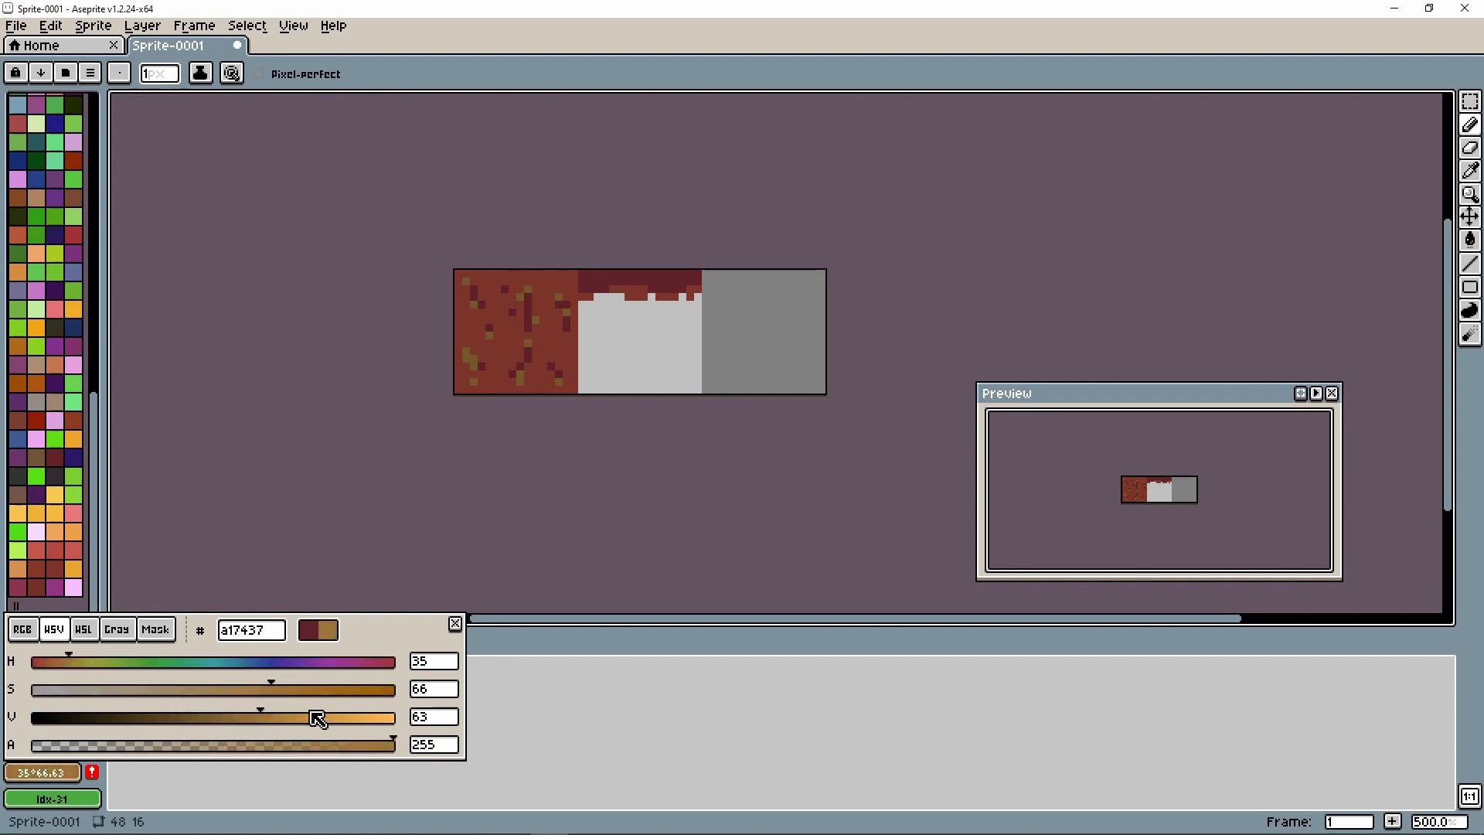
pyautogui.click(584, 274)
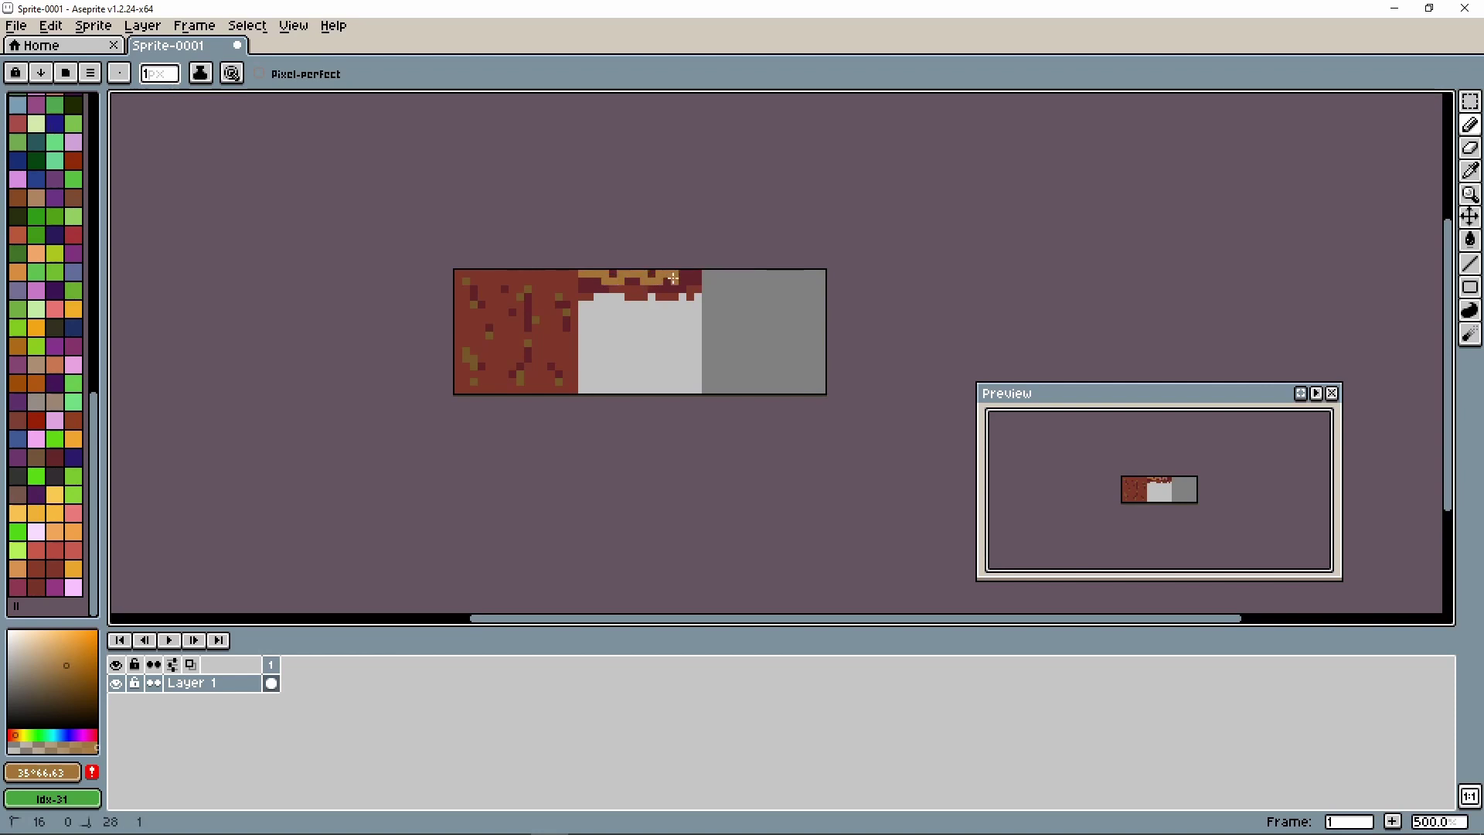
pyautogui.moveTo(695, 275); pyautogui.dragTo(624, 277)
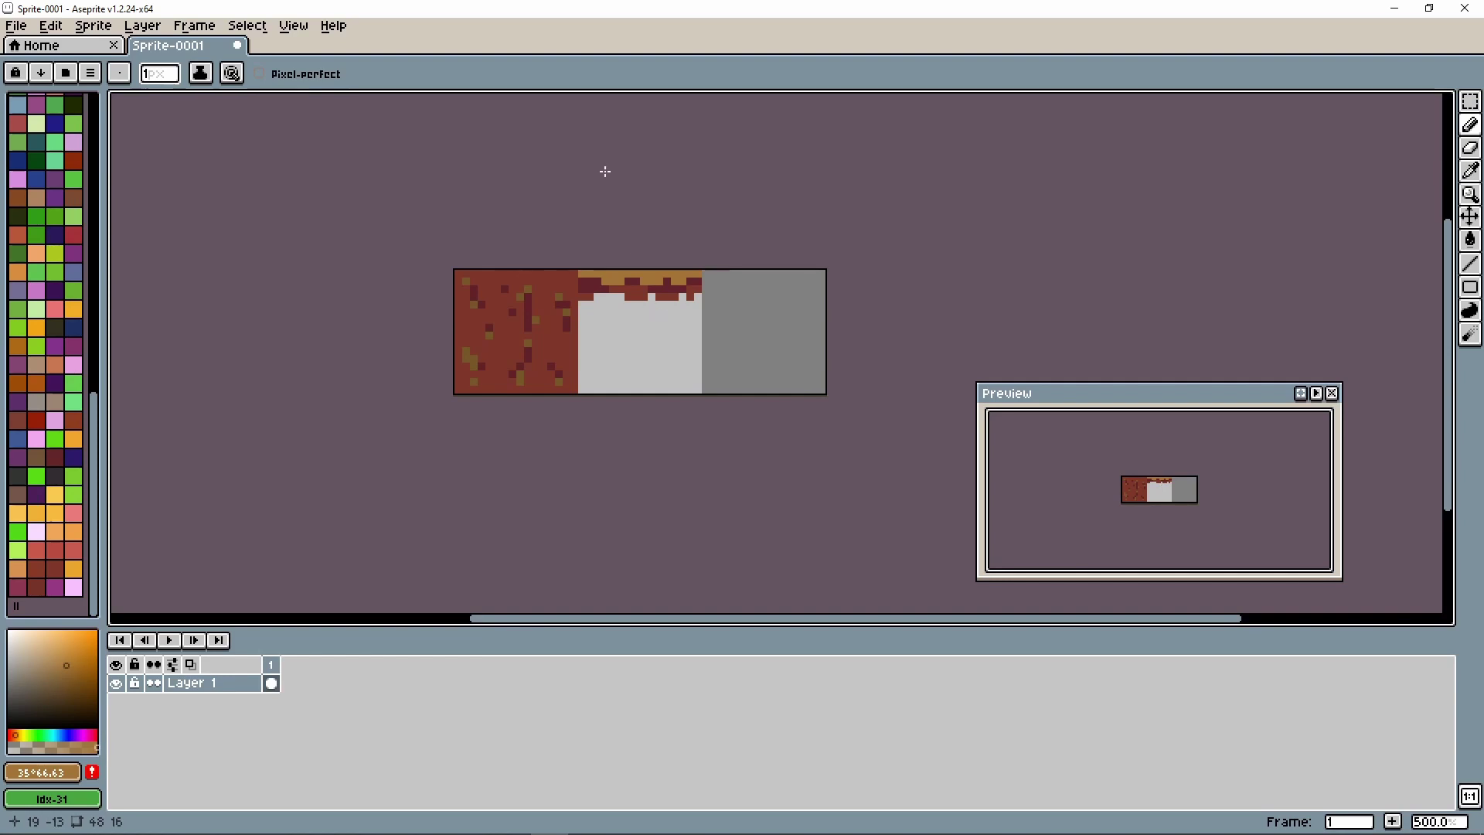
# Step: Select the middle tile's 16 by 5 border strip and place a copy rotated about 90 degrees along the third tile's left edge
pyautogui.moveTo(1470, 101); pyautogui.dragTo(1446, 101)
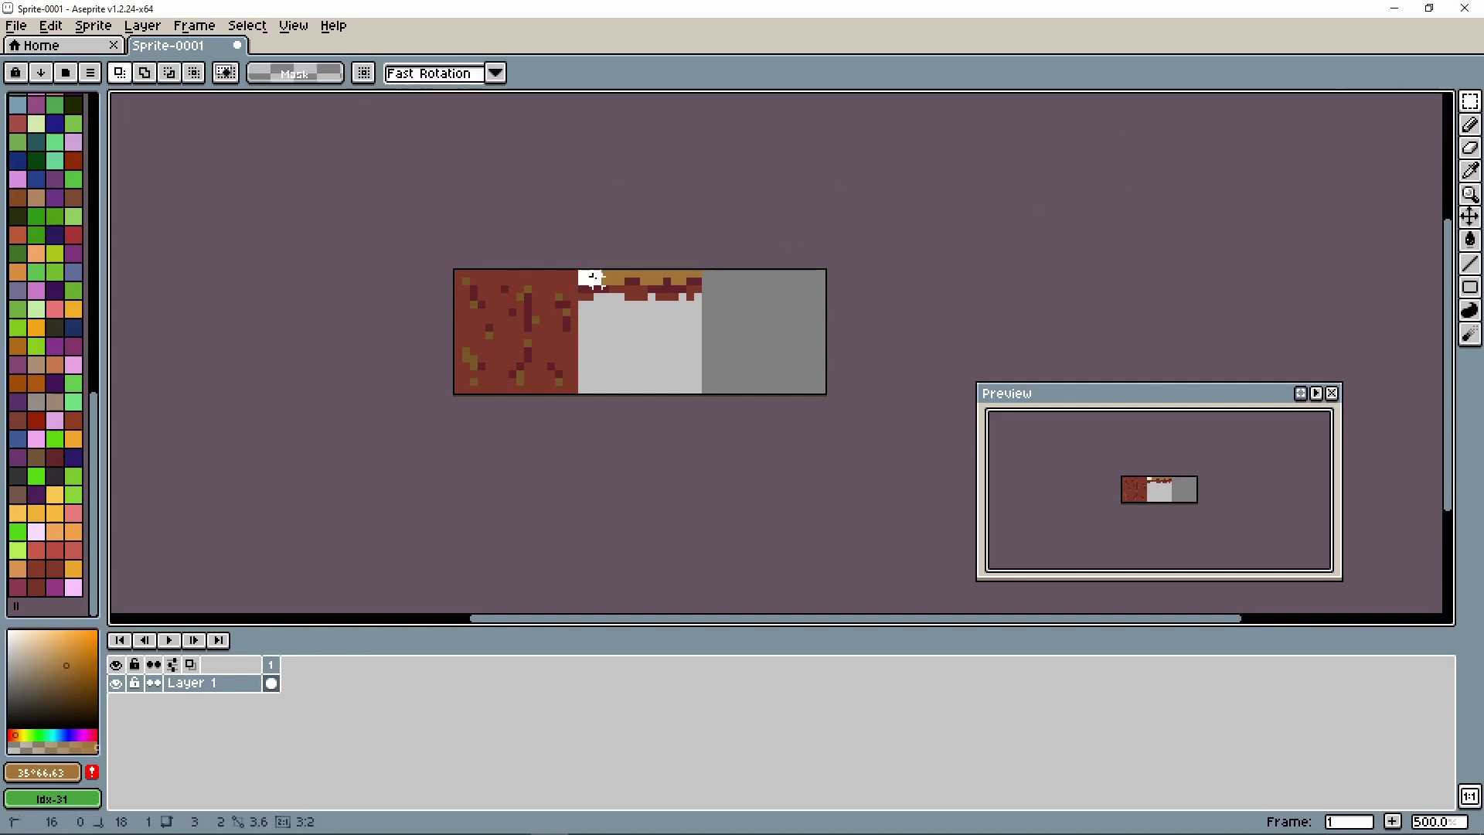
pyautogui.moveTo(582, 272); pyautogui.dragTo(698, 303)
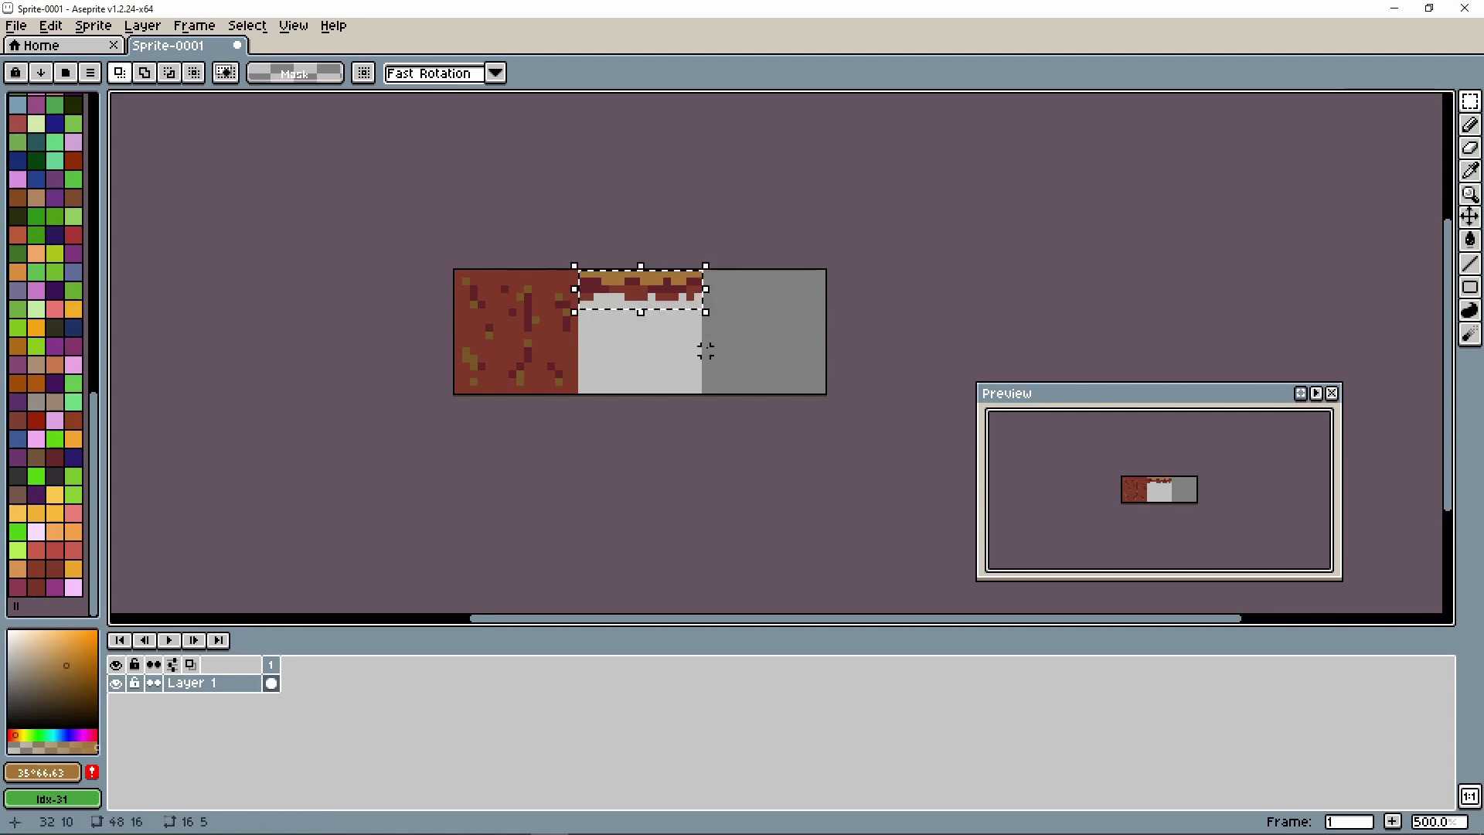
pyautogui.click(728, 257)
pyautogui.moveTo(680, 287); pyautogui.dragTo(768, 336)
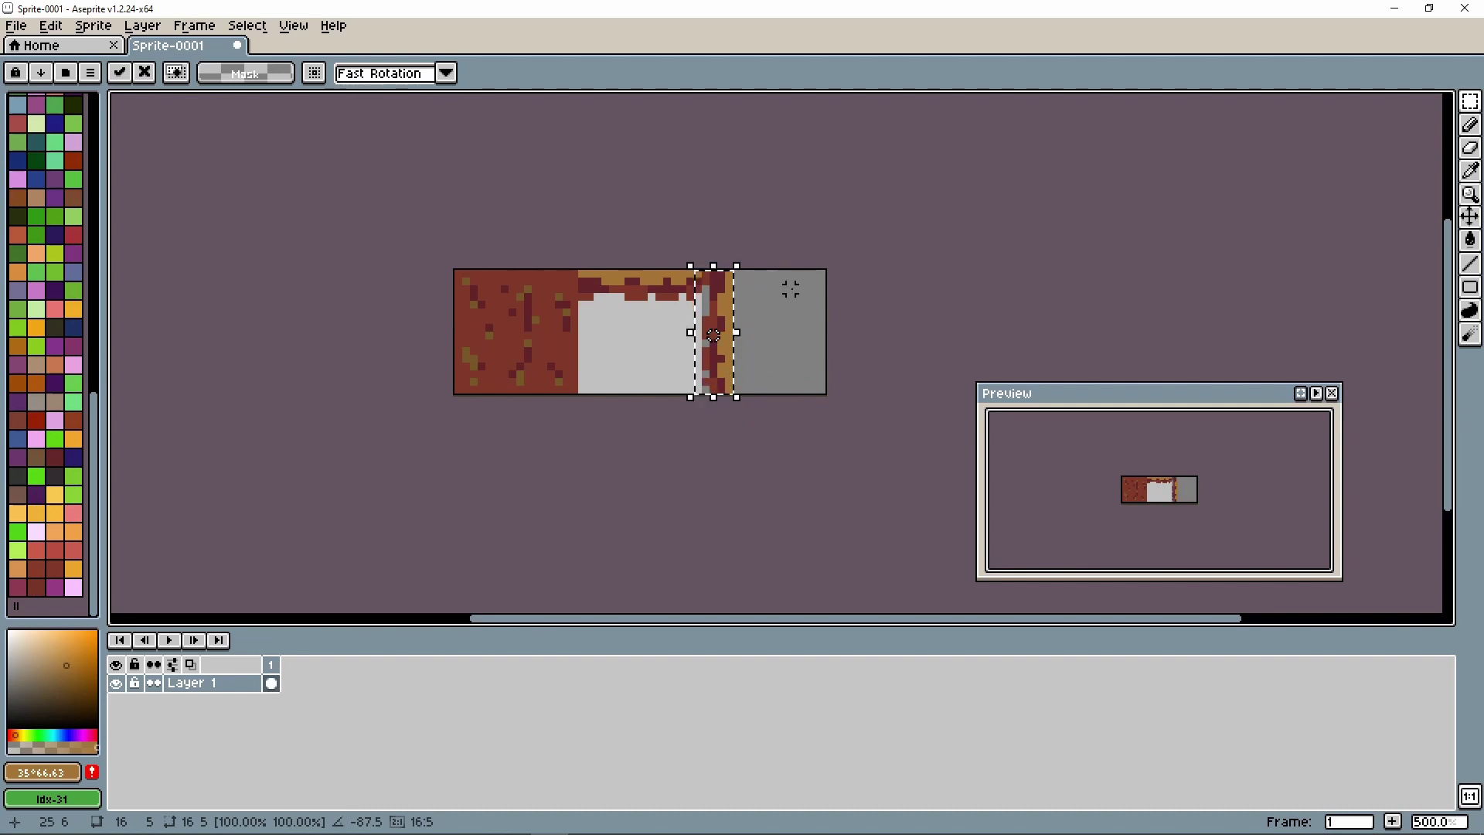
pyautogui.press('Return')
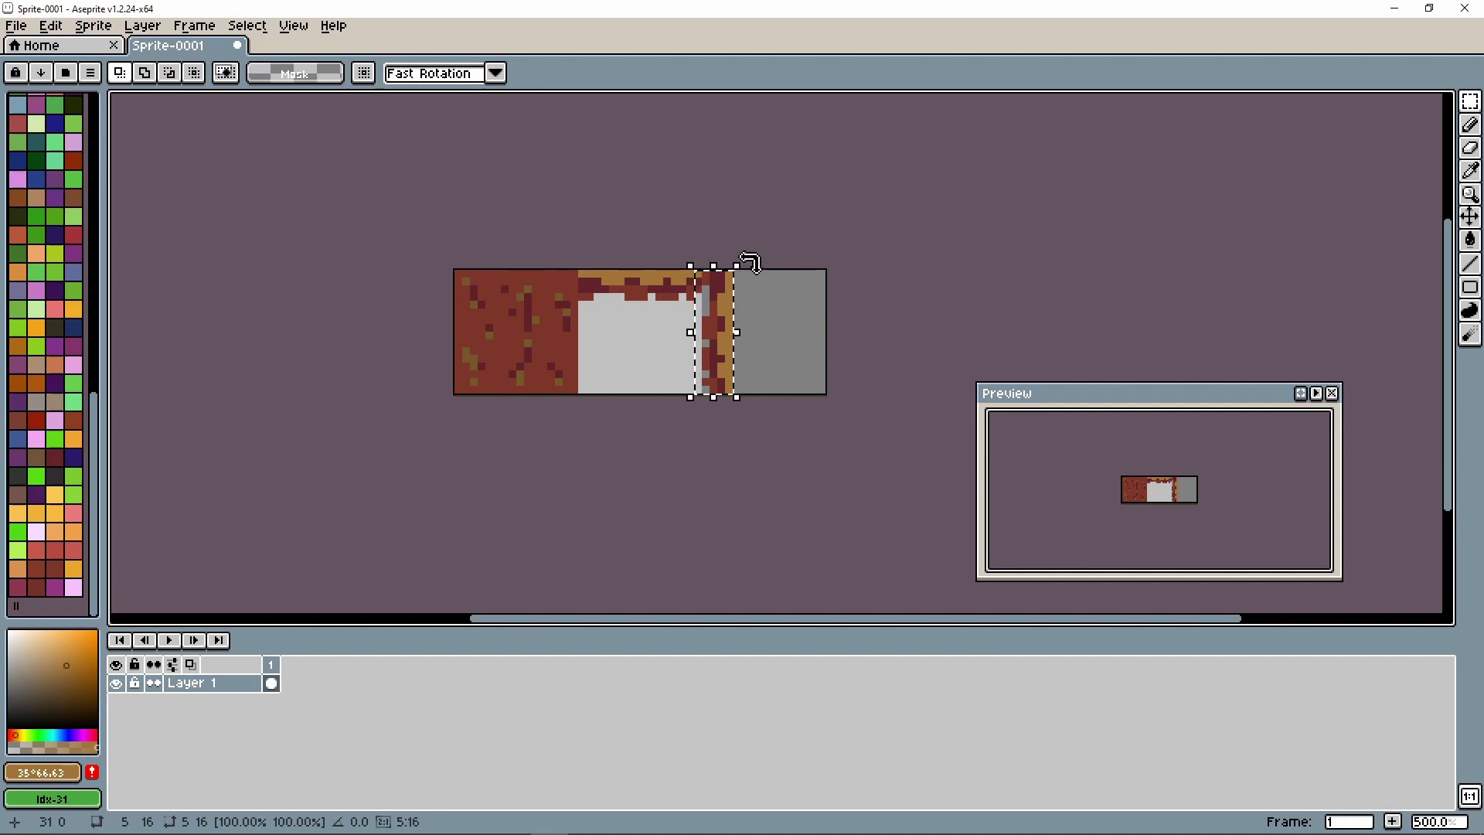
# Step: Rotate a copy of the vertical border strip to horizontal with its ochre side up, place it along the third tile's top edge, and deselect
pyautogui.moveTo(745, 262); pyautogui.dragTo(834, 404)
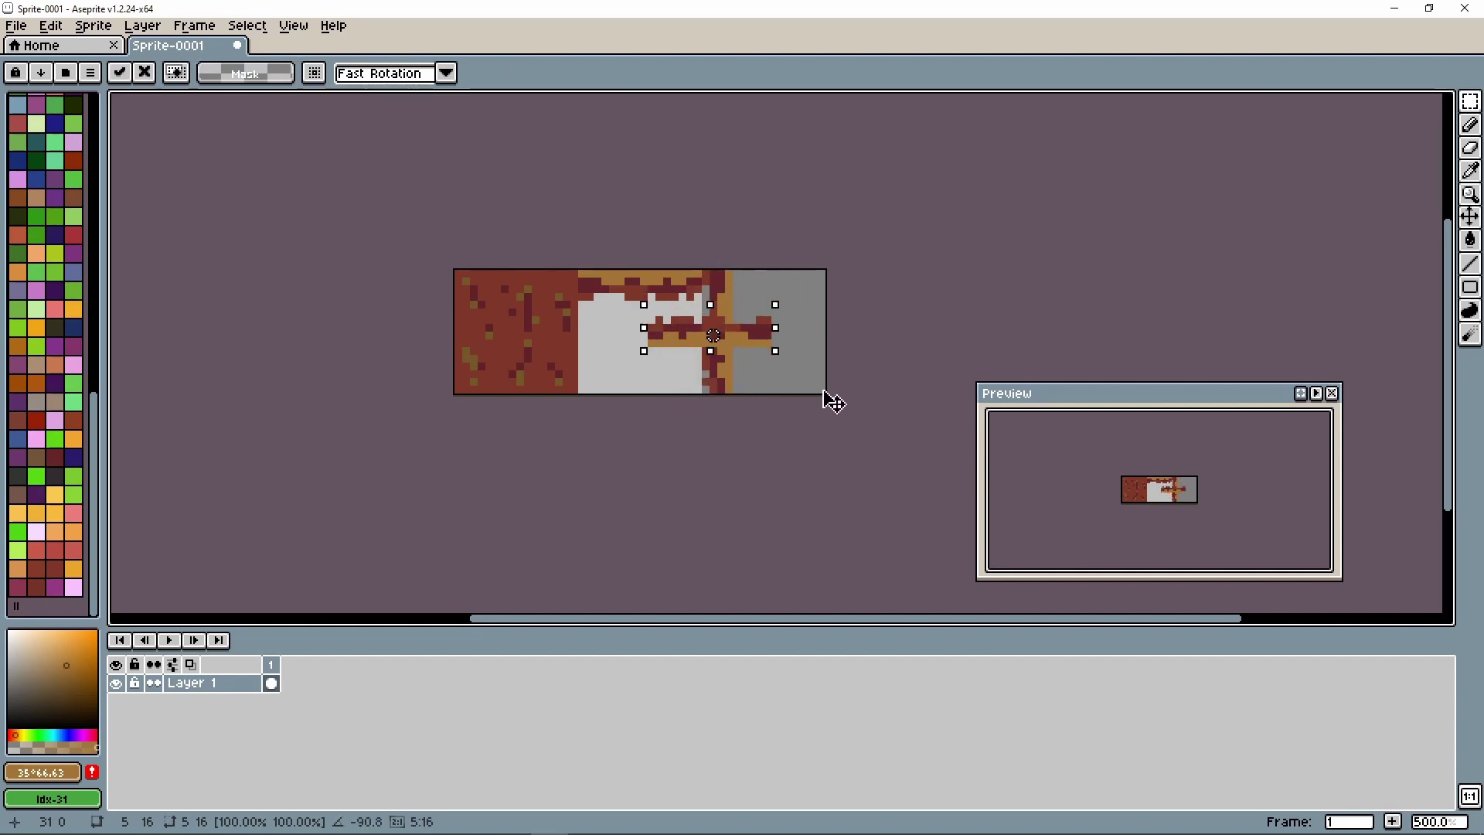
pyautogui.moveTo(773, 344); pyautogui.dragTo(830, 291)
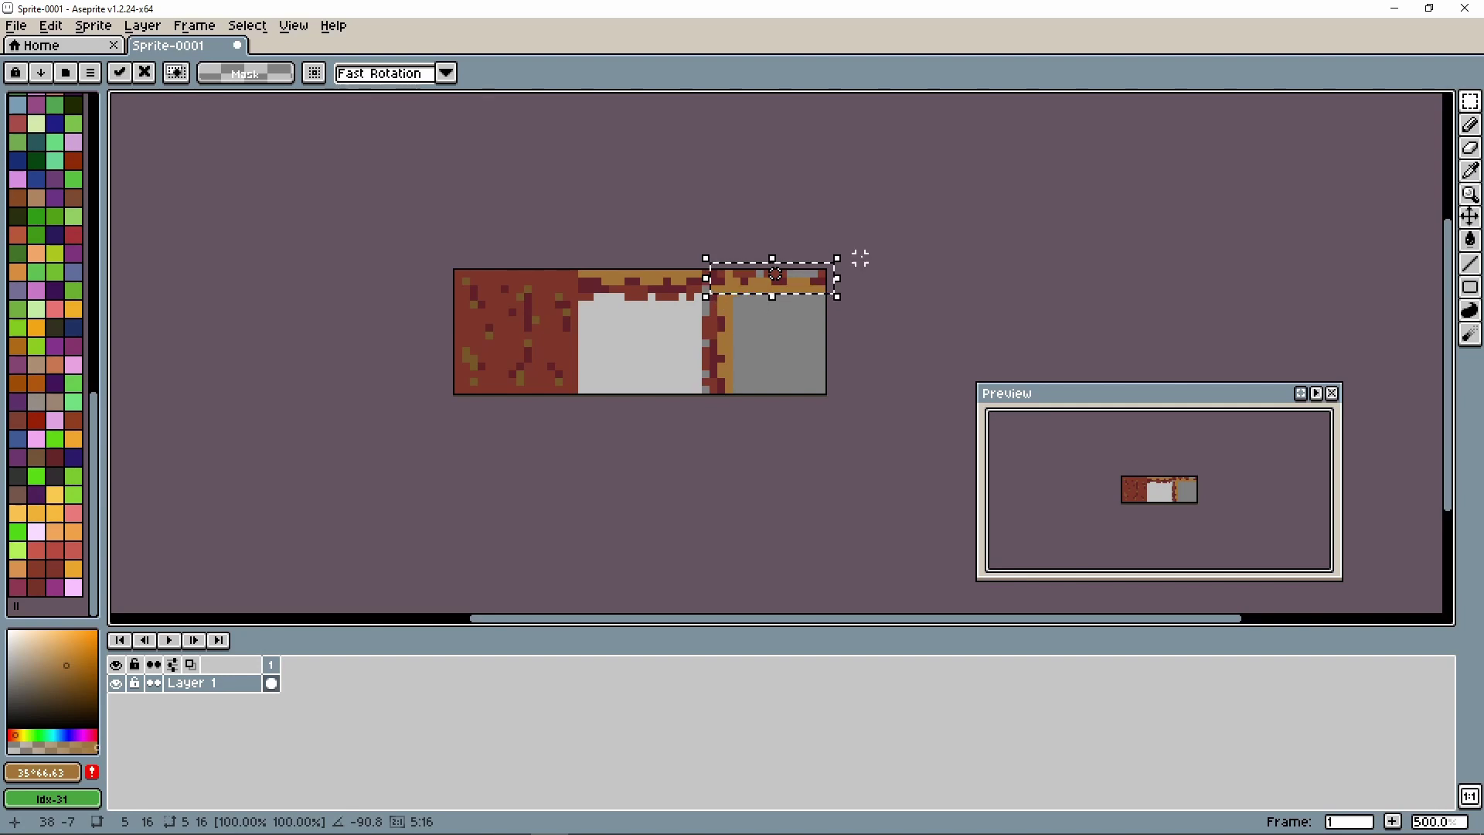
pyautogui.moveTo(849, 252); pyautogui.dragTo(735, 313)
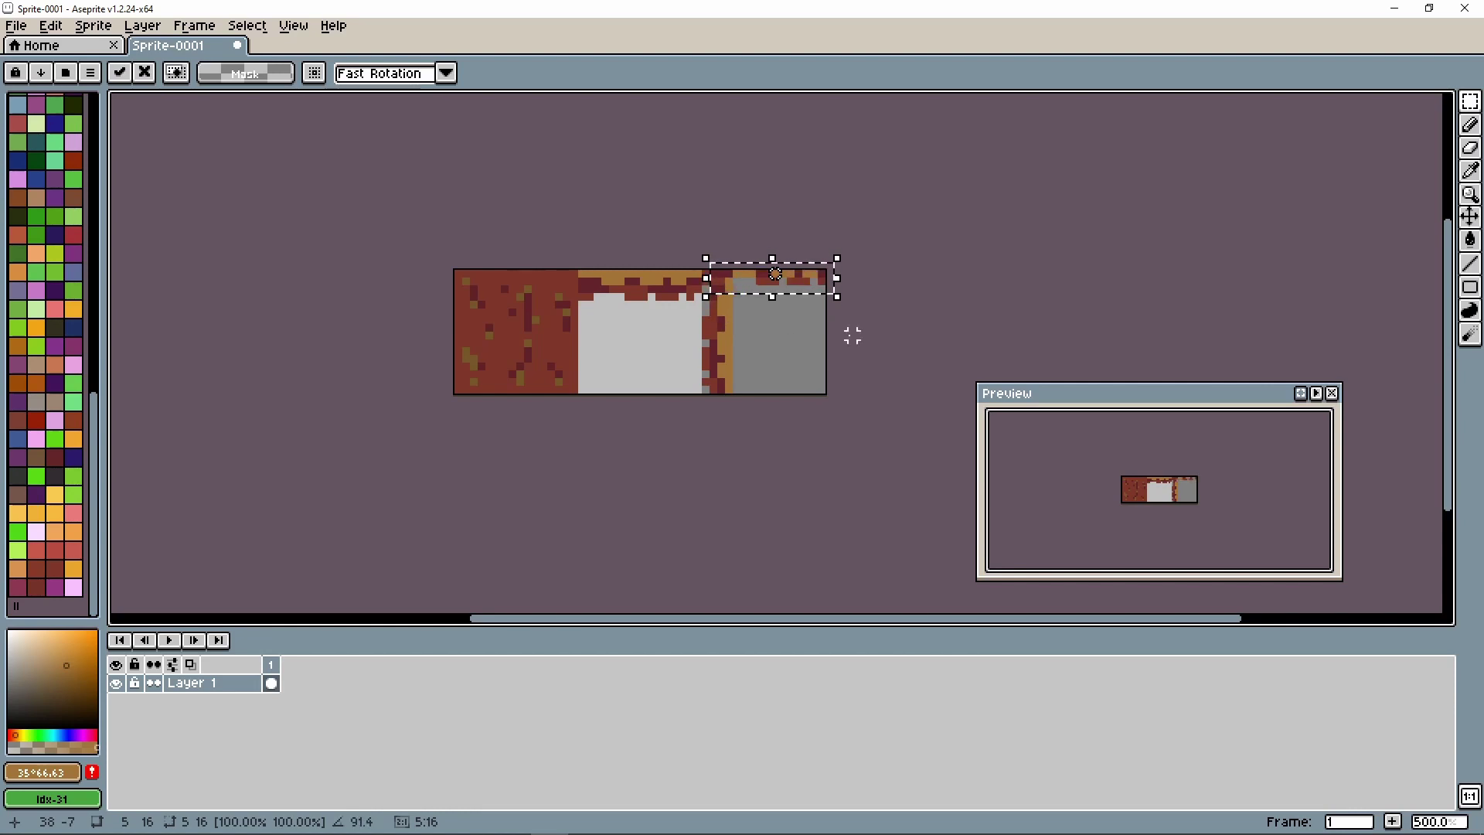
pyautogui.click(883, 304)
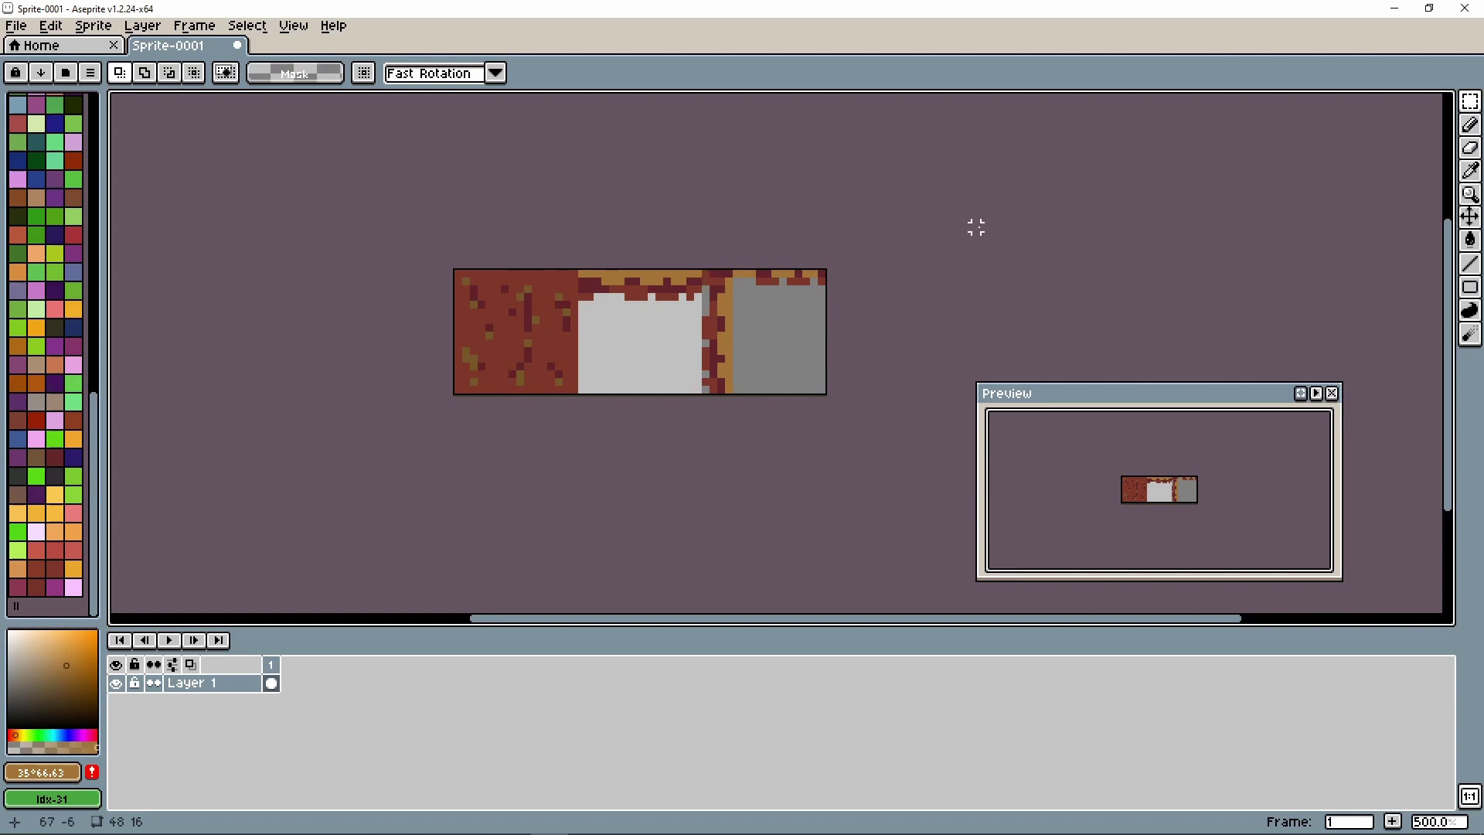
# Step: Erase the stray brown and maroon pixels at the third tile's top-left corner to round off the border
pyautogui.scroll(7, 751, 297)
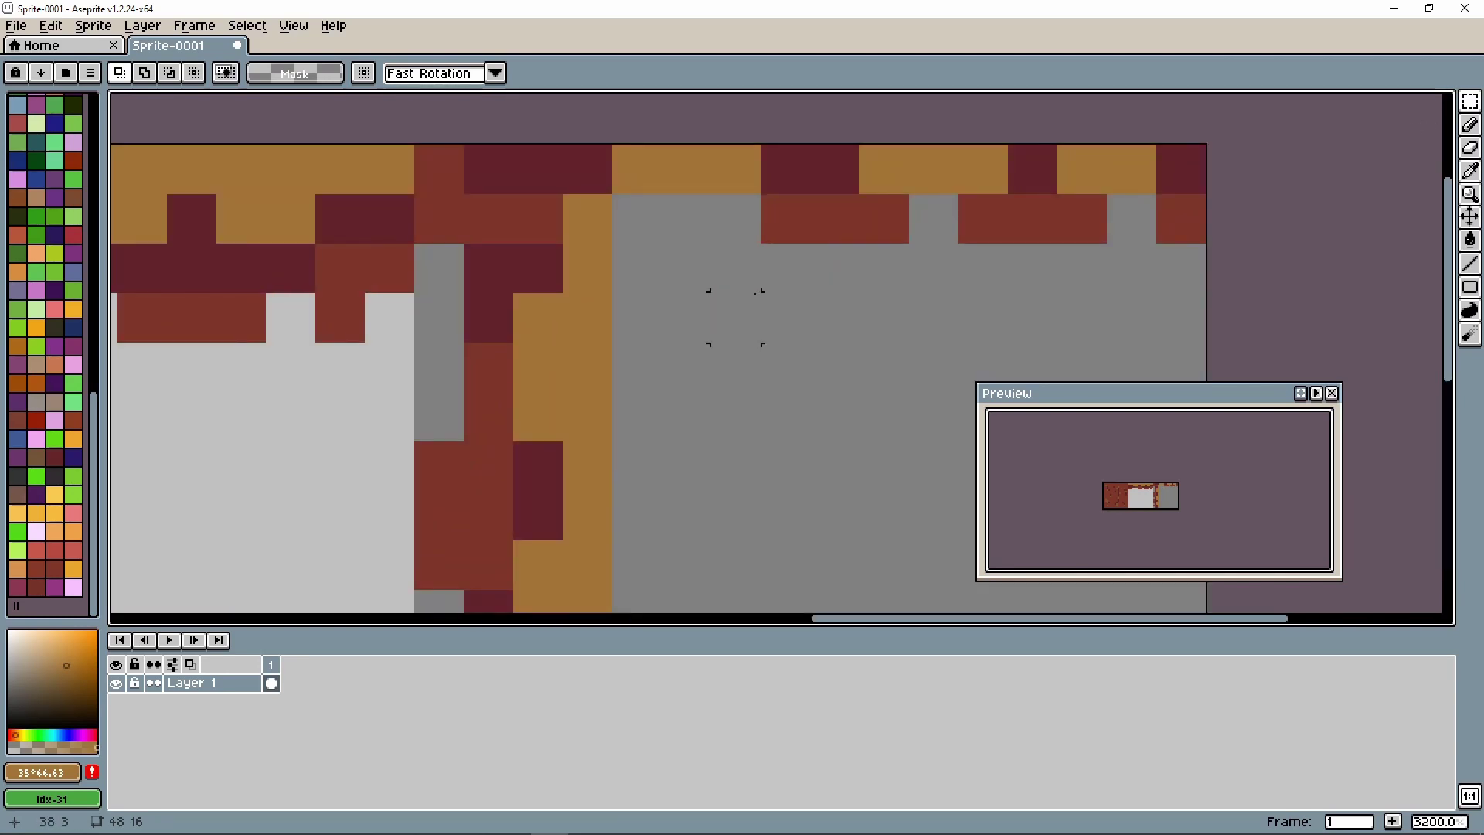
pyautogui.click(1469, 149)
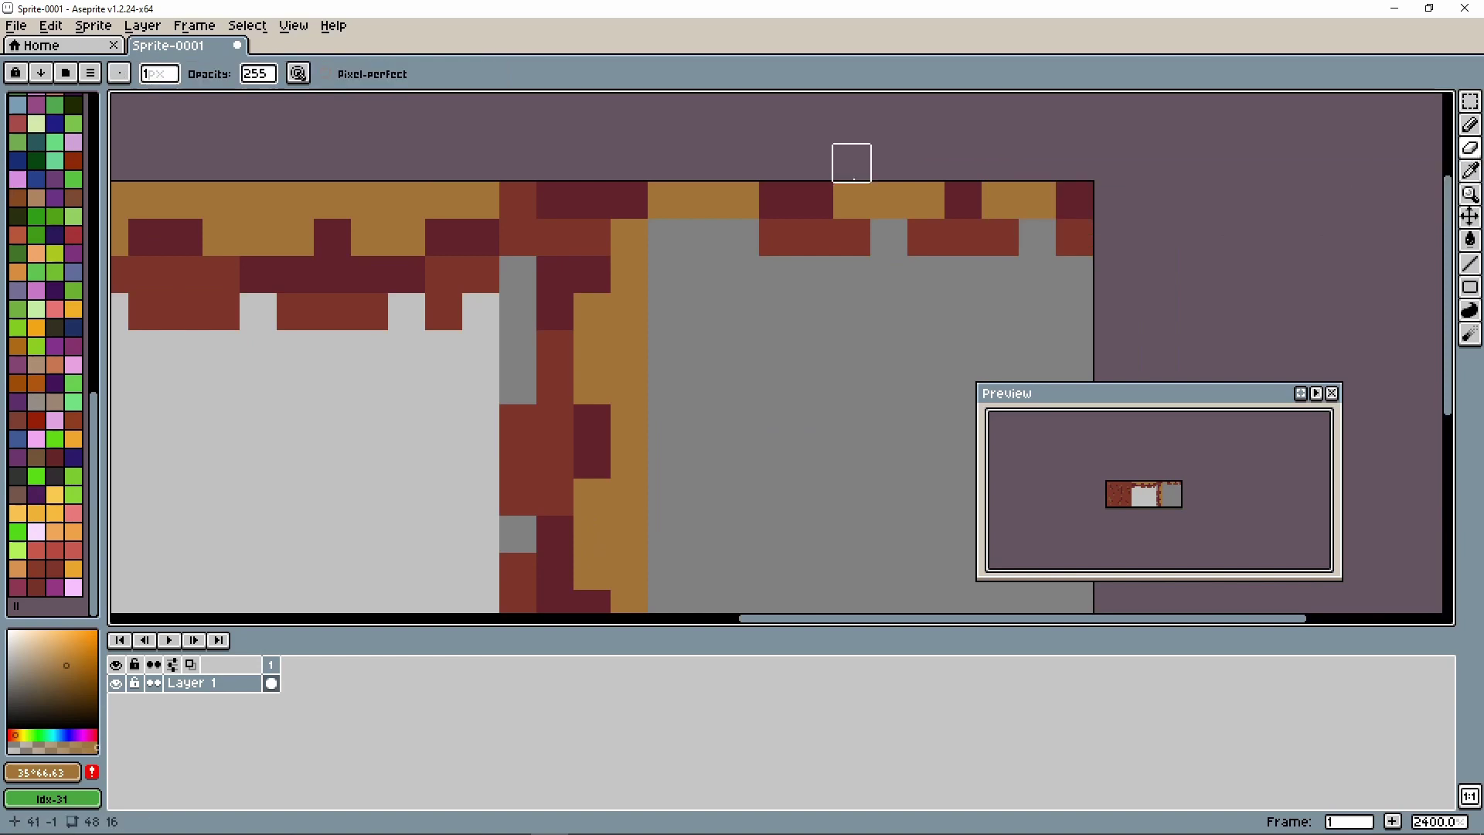
pyautogui.moveTo(556, 200)
pyautogui.mouseDown()
pyautogui.moveTo(517, 199)
pyautogui.moveTo(517, 237)
pyautogui.mouseUp()
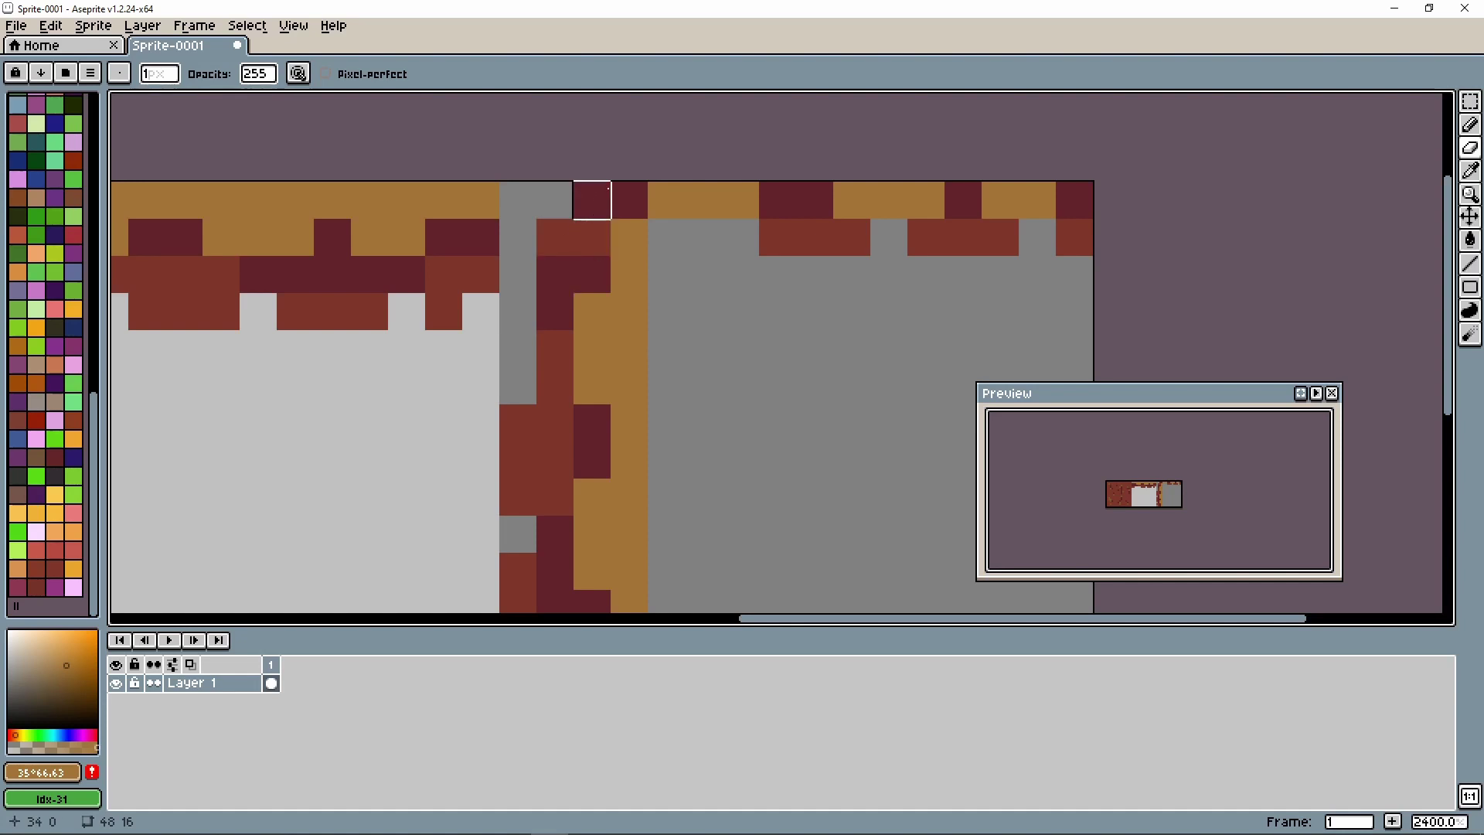
pyautogui.click(592, 200)
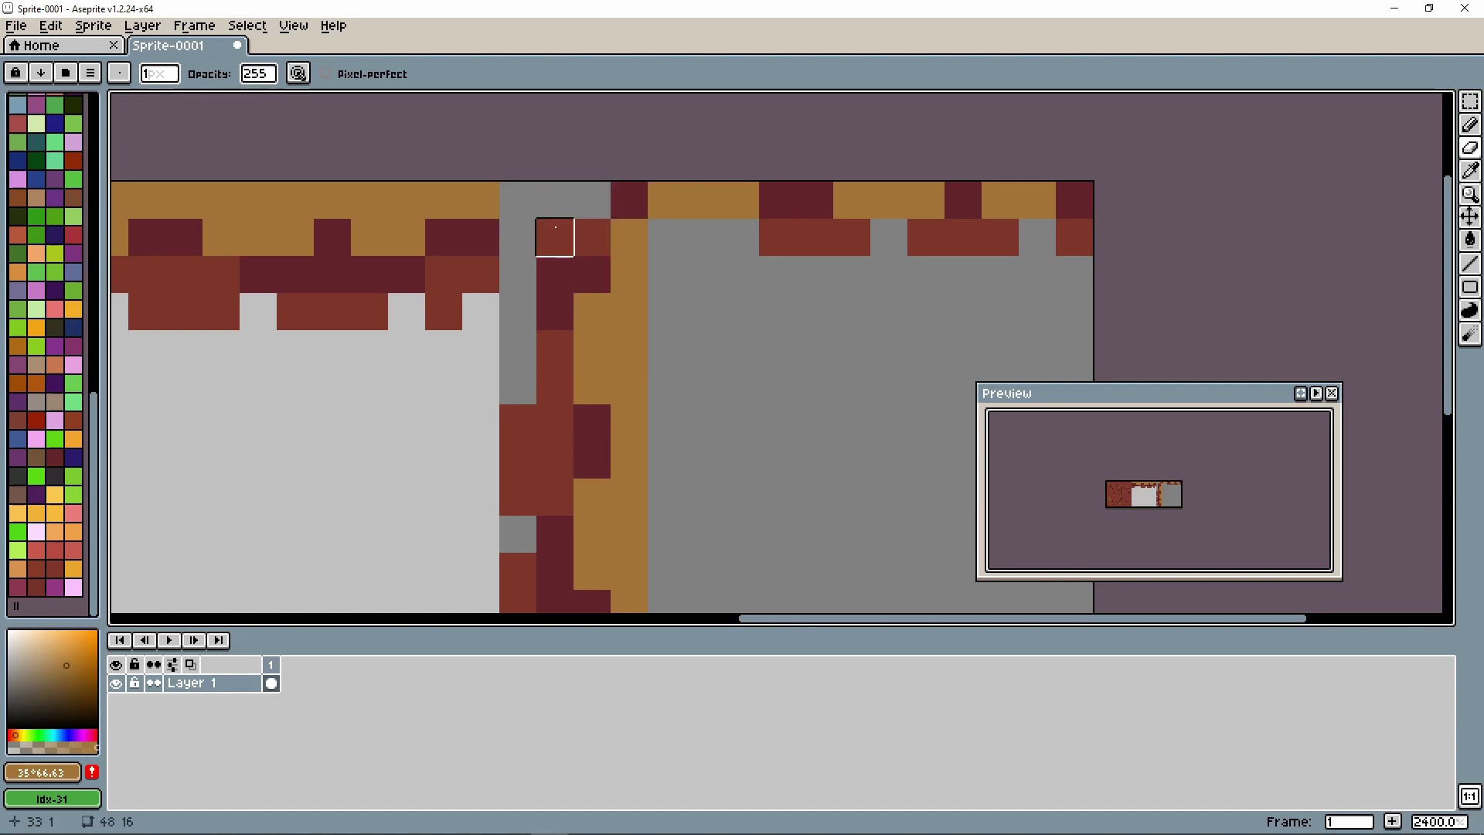
pyautogui.click(554, 236)
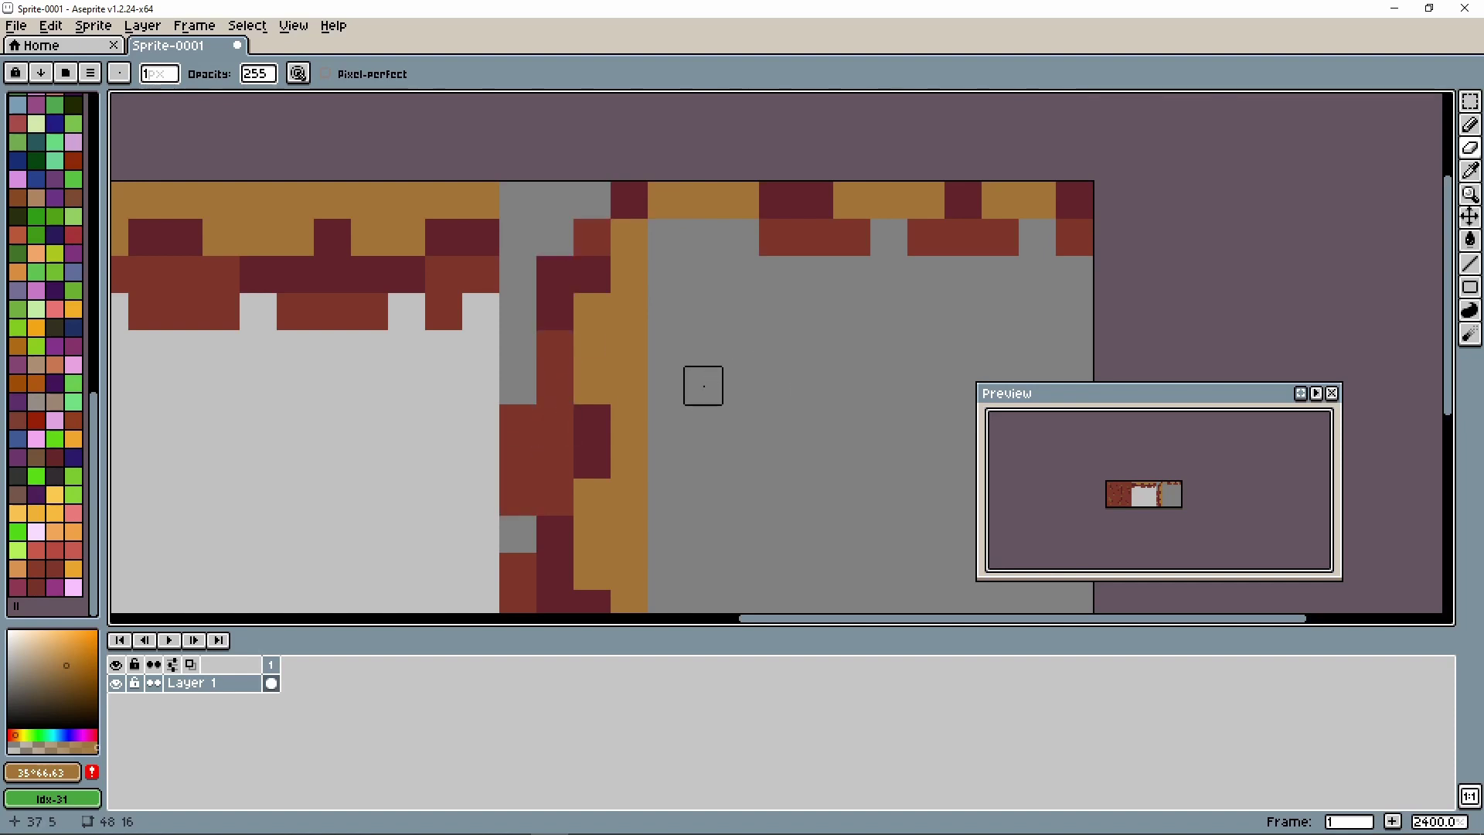
# Step: Copy the entire 48 by 16 sprite and paste it into the tileset area in Tilesetter
pyautogui.scroll(-1, 703, 384)
pyautogui.scroll(1, 702, 384)
pyautogui.scroll(-1, 702, 385)
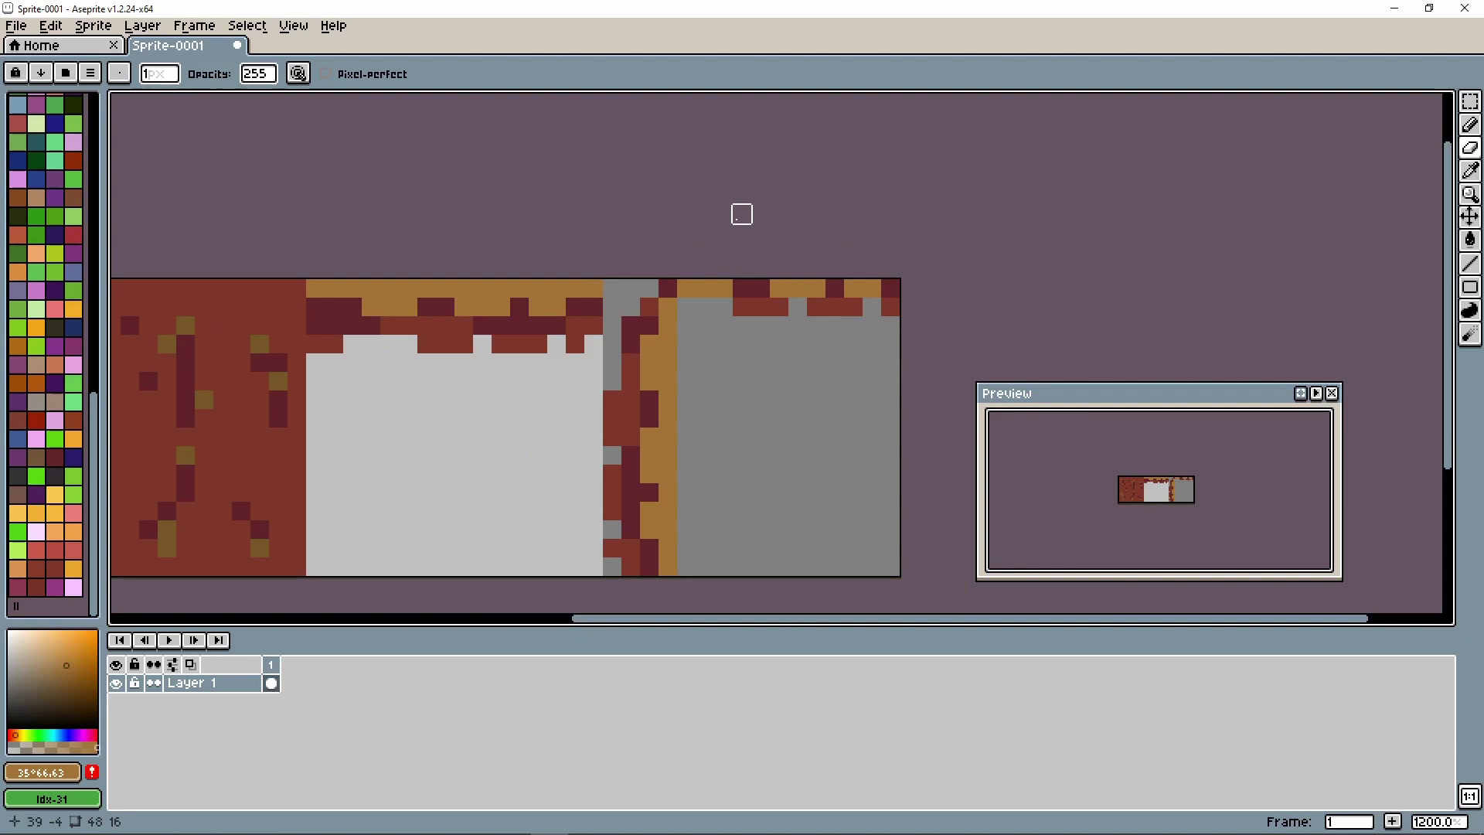
pyautogui.moveTo(630, 232); pyautogui.dragTo(812, 159)
pyautogui.press('v')
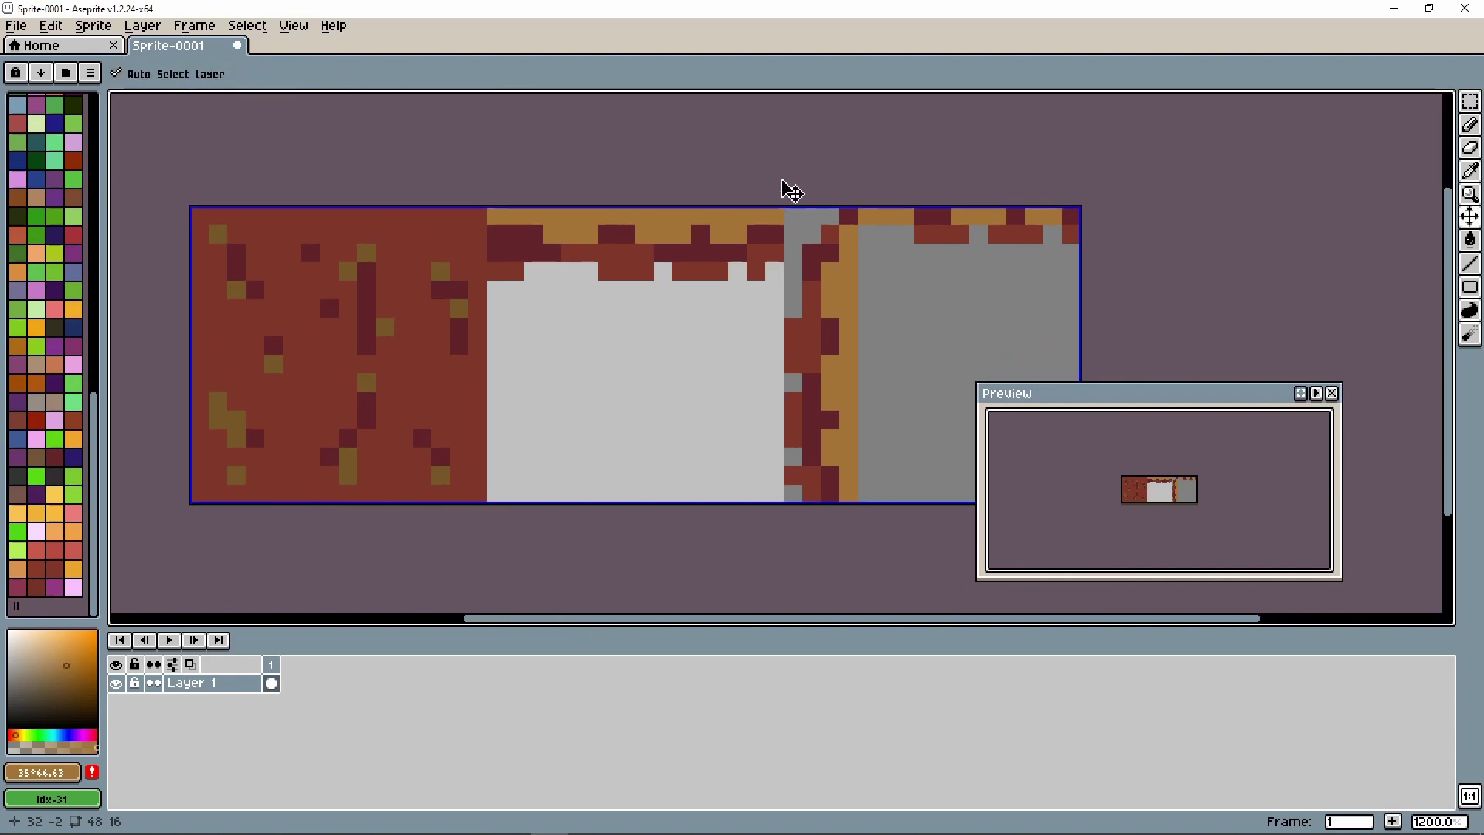
pyautogui.hotkey('ctrl', 'a')
pyautogui.press('b')
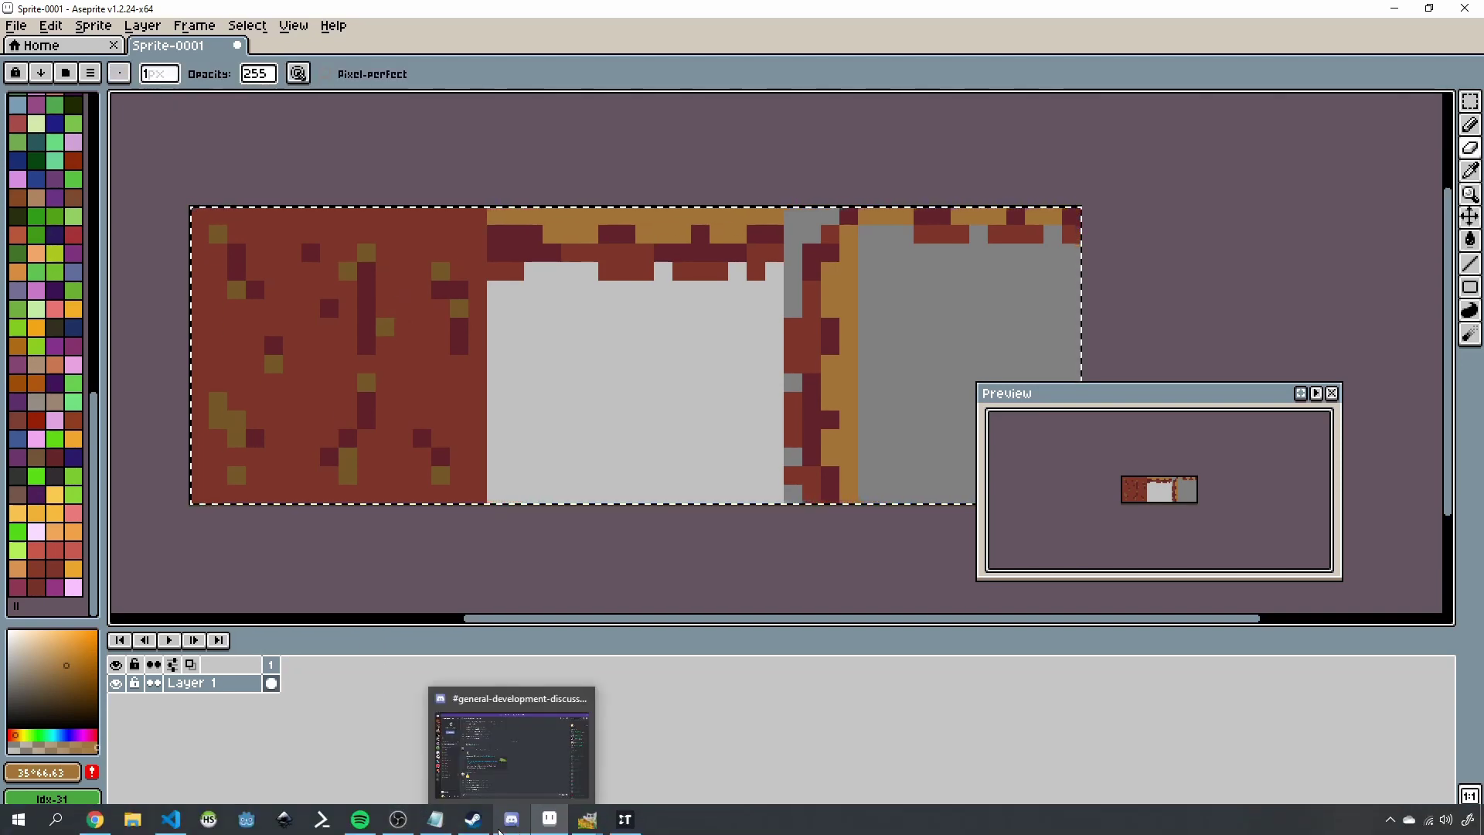
pyautogui.moveTo(472, 818)
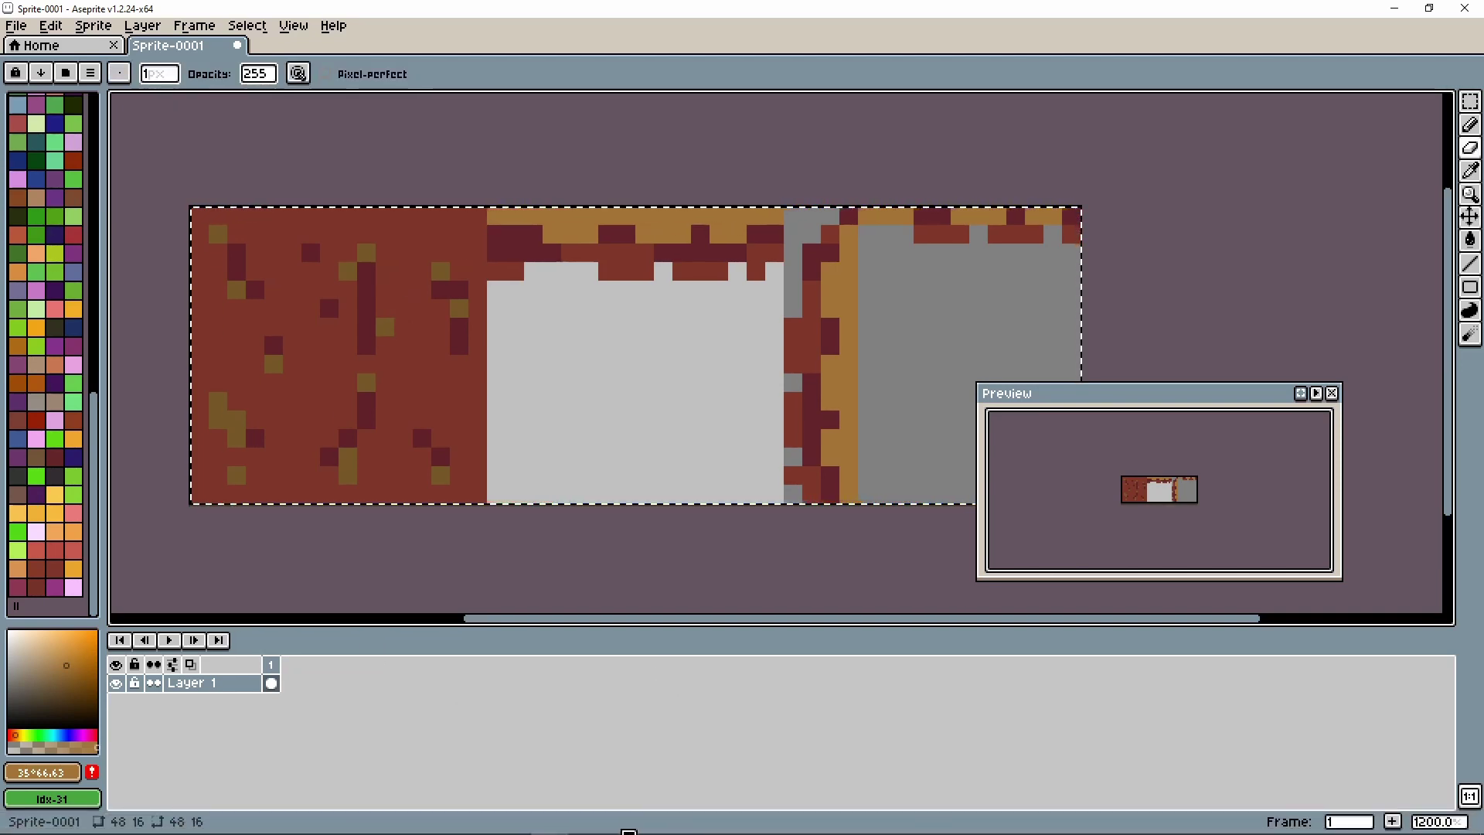
pyautogui.click(624, 821)
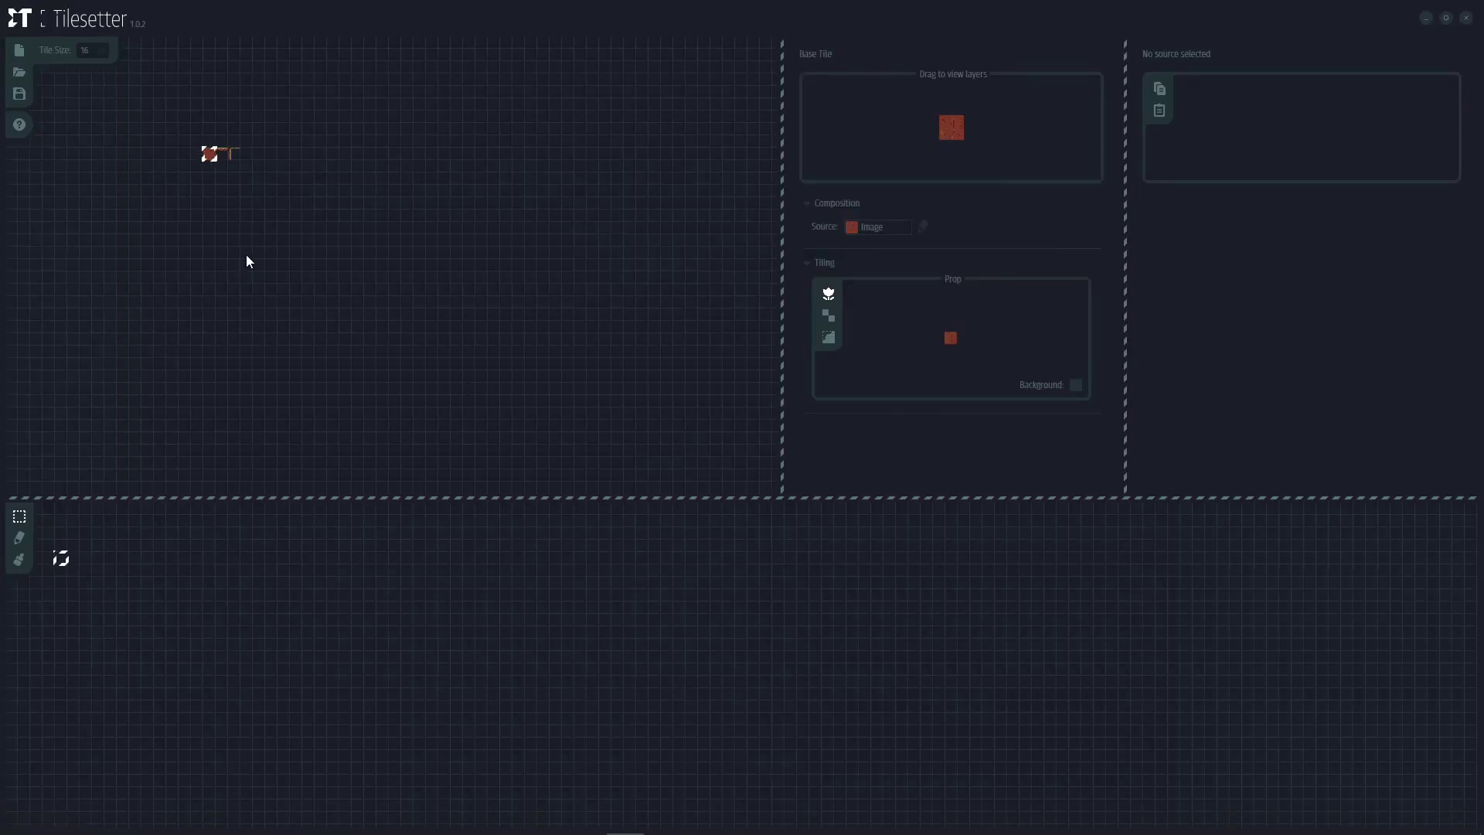
# Step: Build blob borders from the speckled dirt tile and select the top-centre border tile of the generated set
pyautogui.scroll(6, 213, 160)
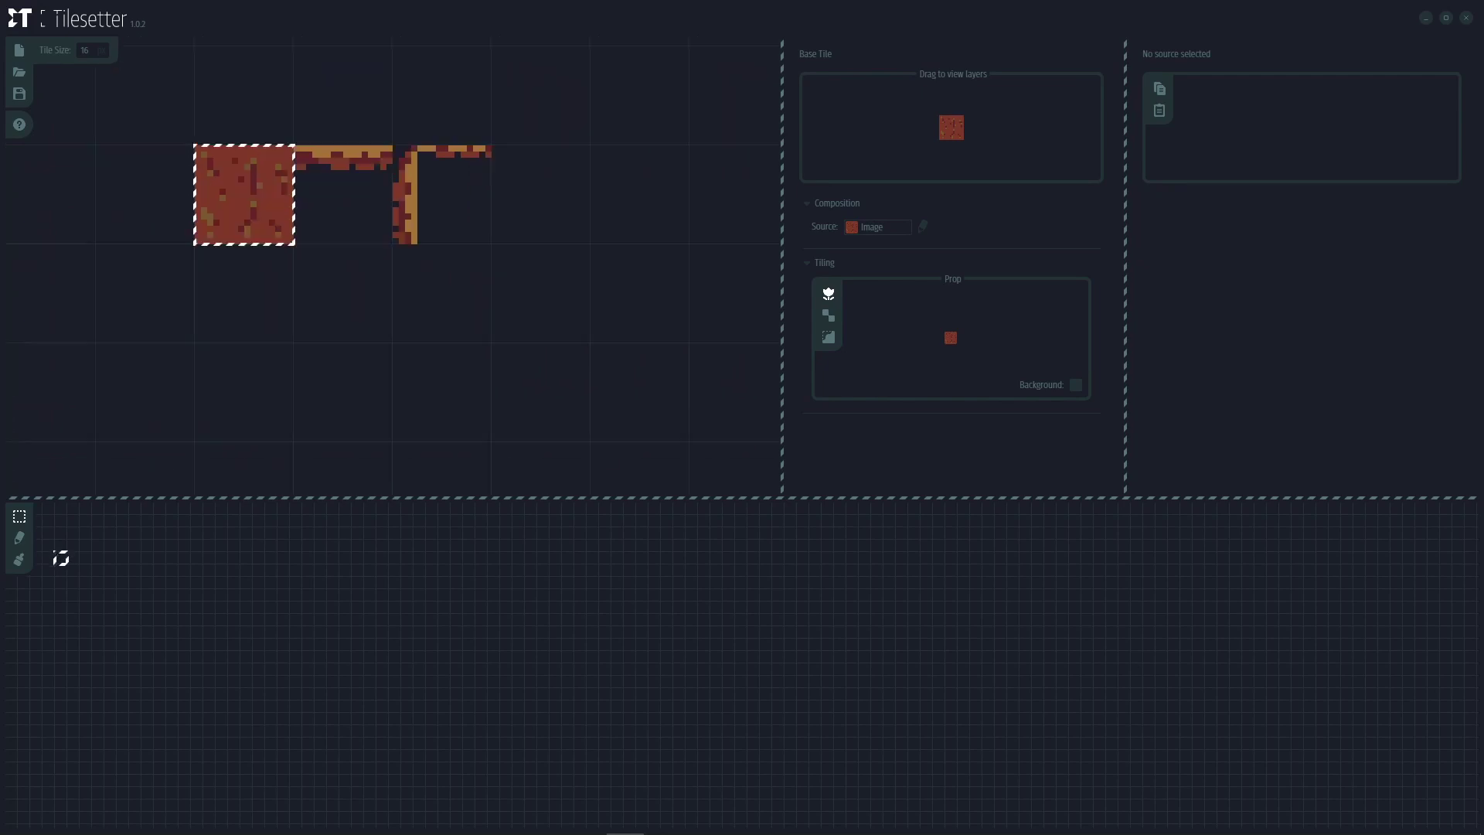
pyautogui.rightClick(264, 148)
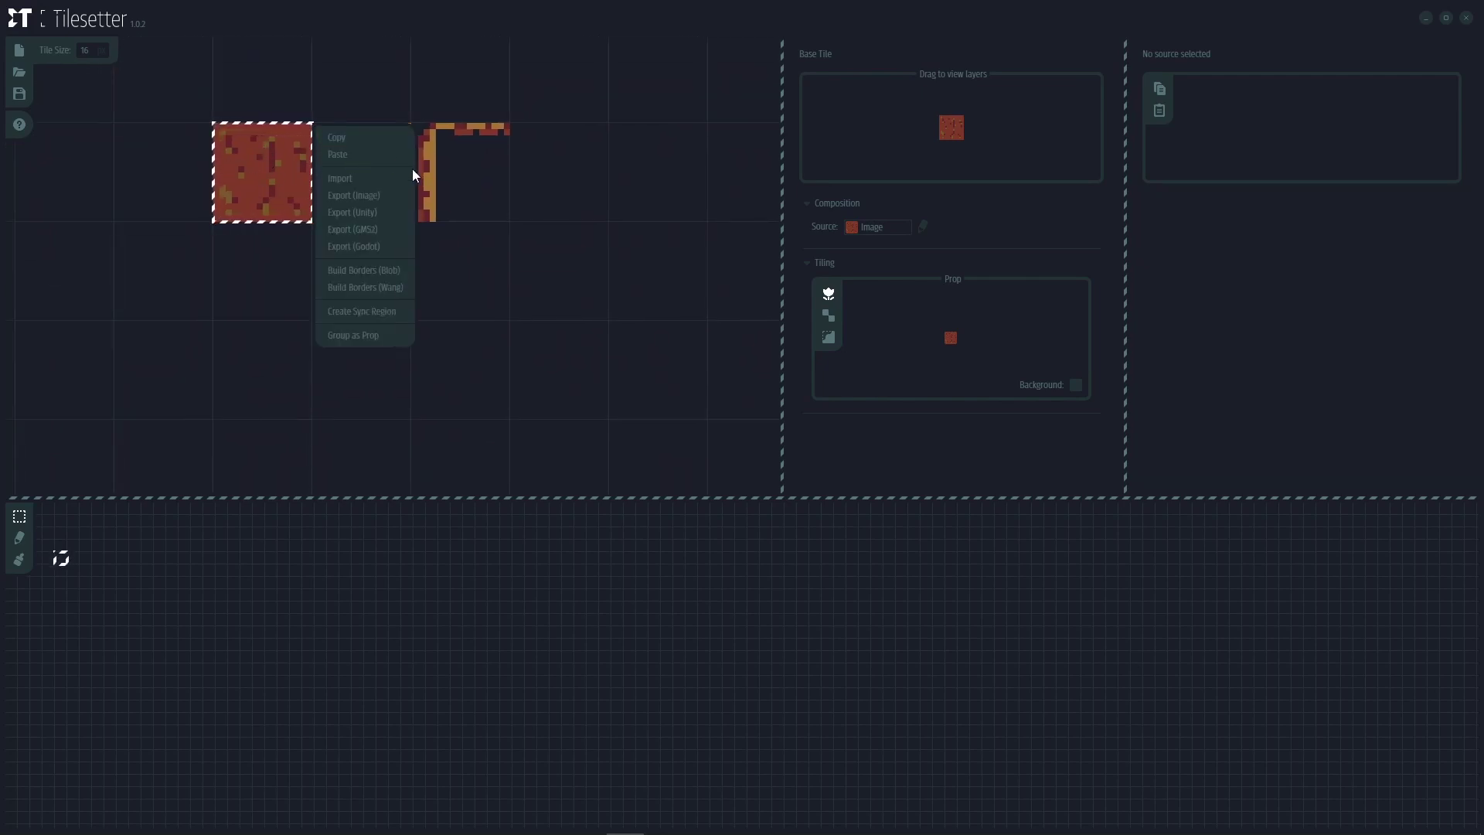
pyautogui.click(367, 270)
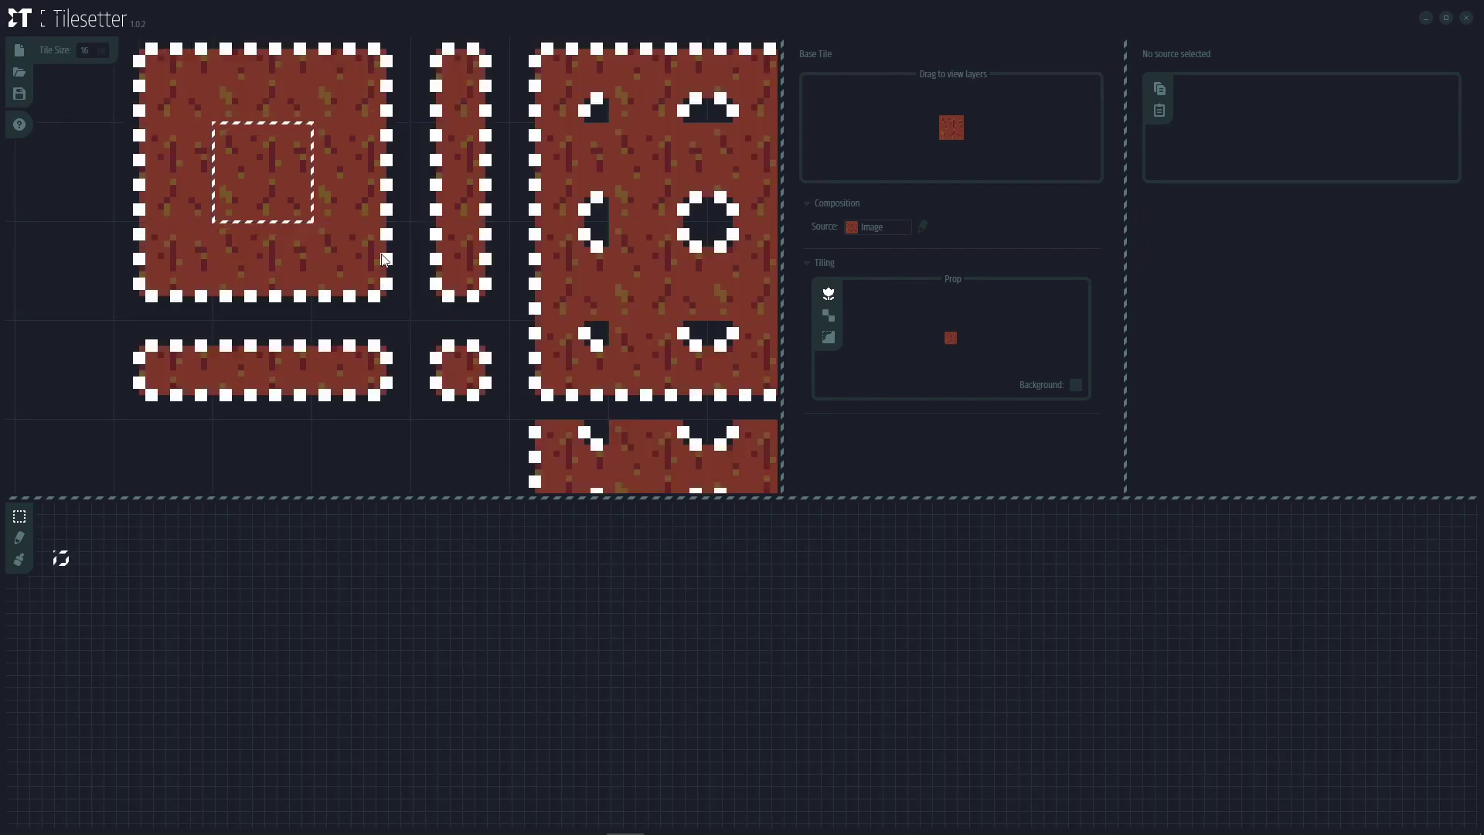
pyautogui.scroll(-4, 401, 203)
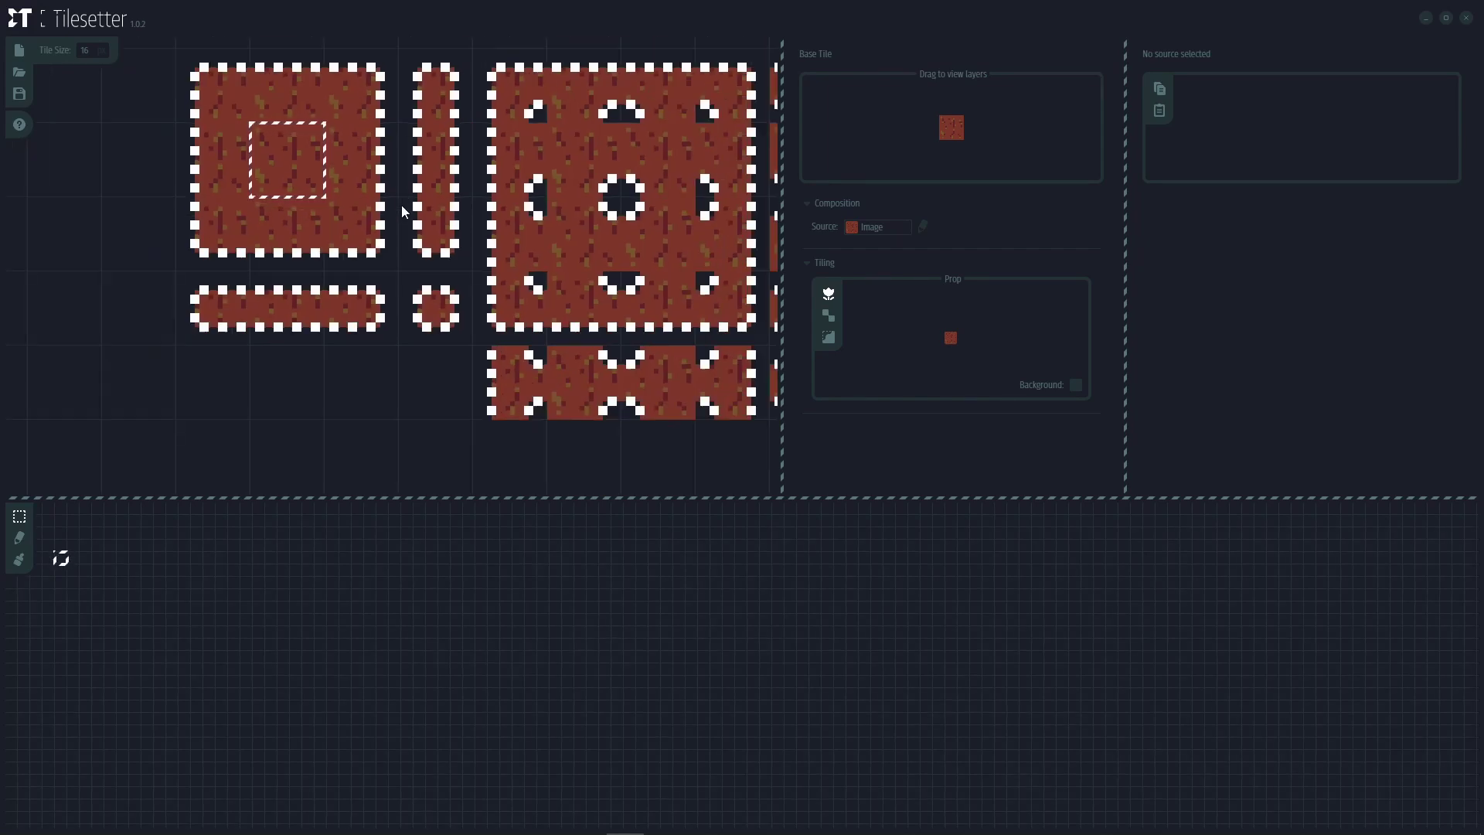
pyautogui.click(325, 122)
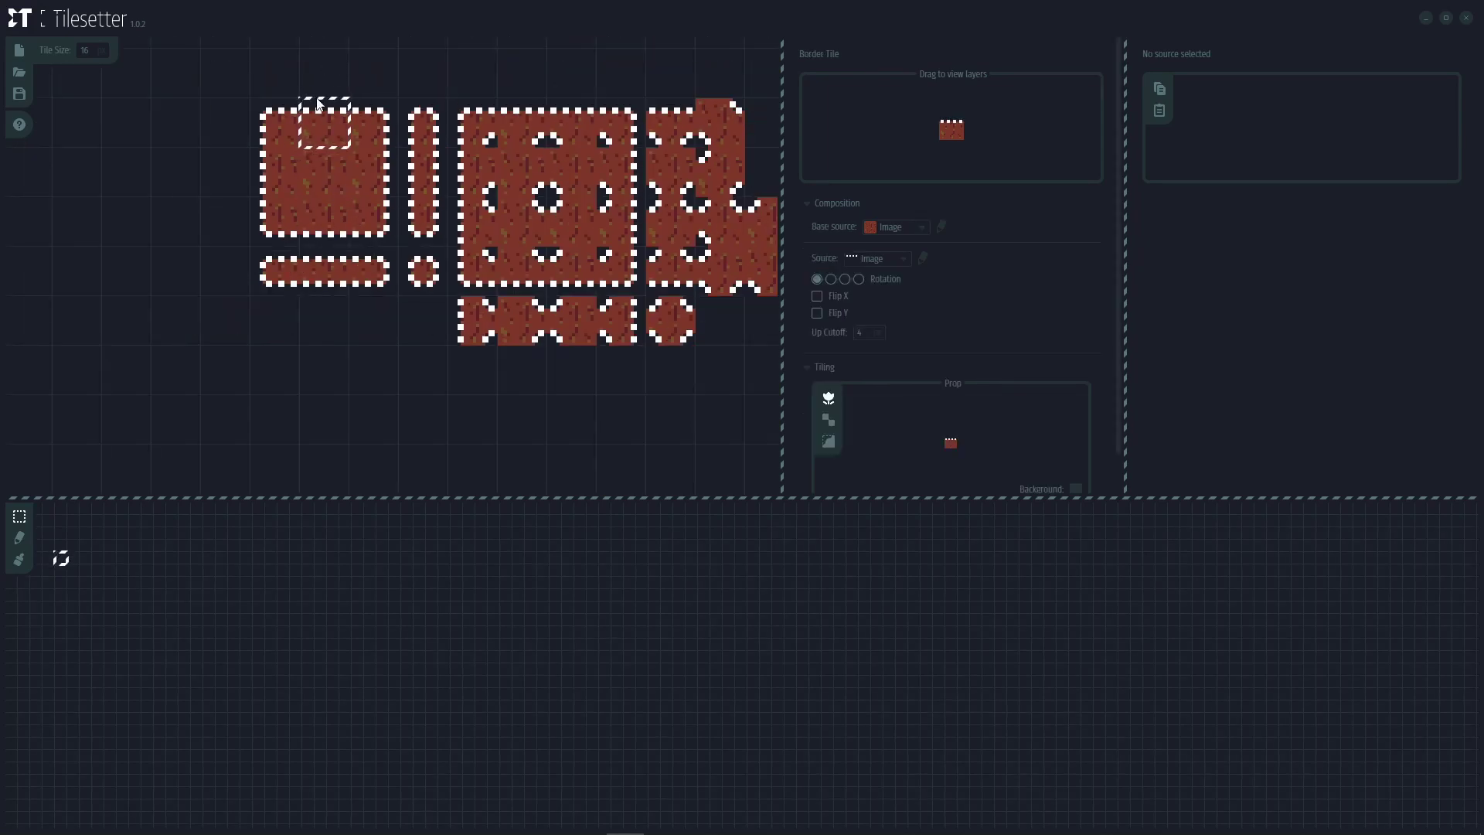
# Step: Use the horizontal ochre border image as the source for the top-centre and bottom-centre border tiles of the blob set
pyautogui.click(857, 260)
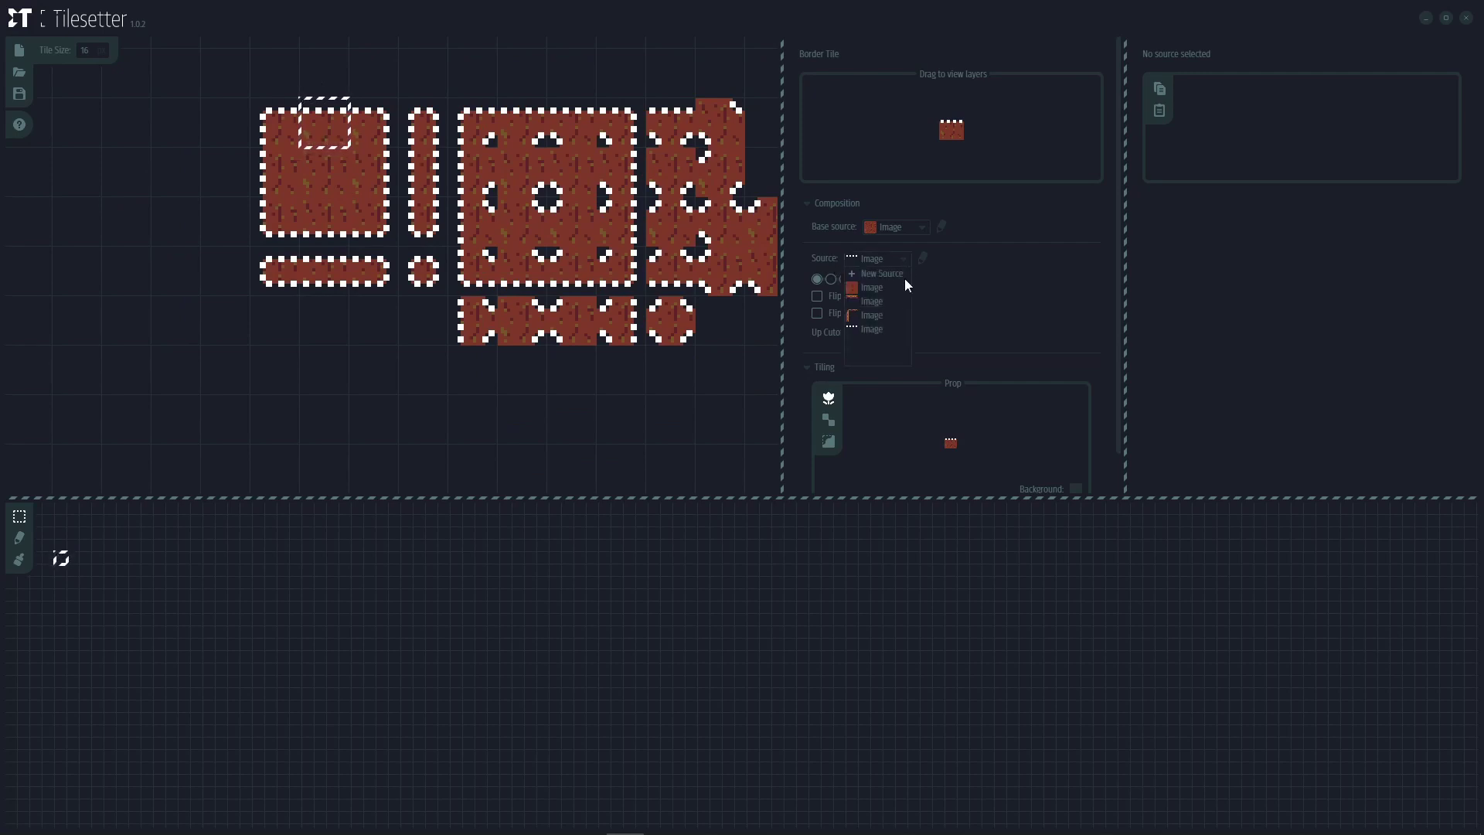
pyautogui.click(870, 301)
pyautogui.click(332, 242)
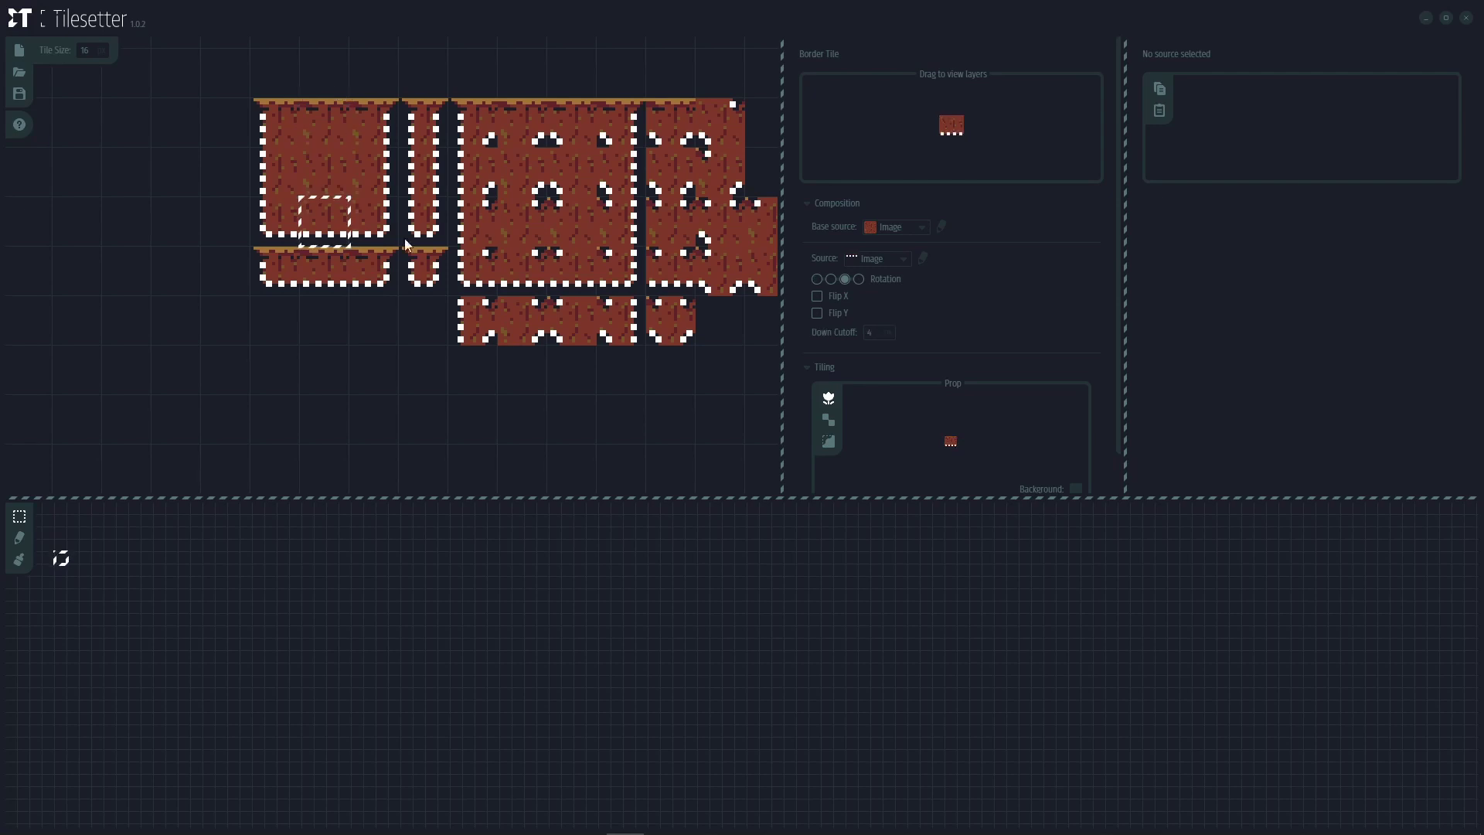
pyautogui.click(897, 259)
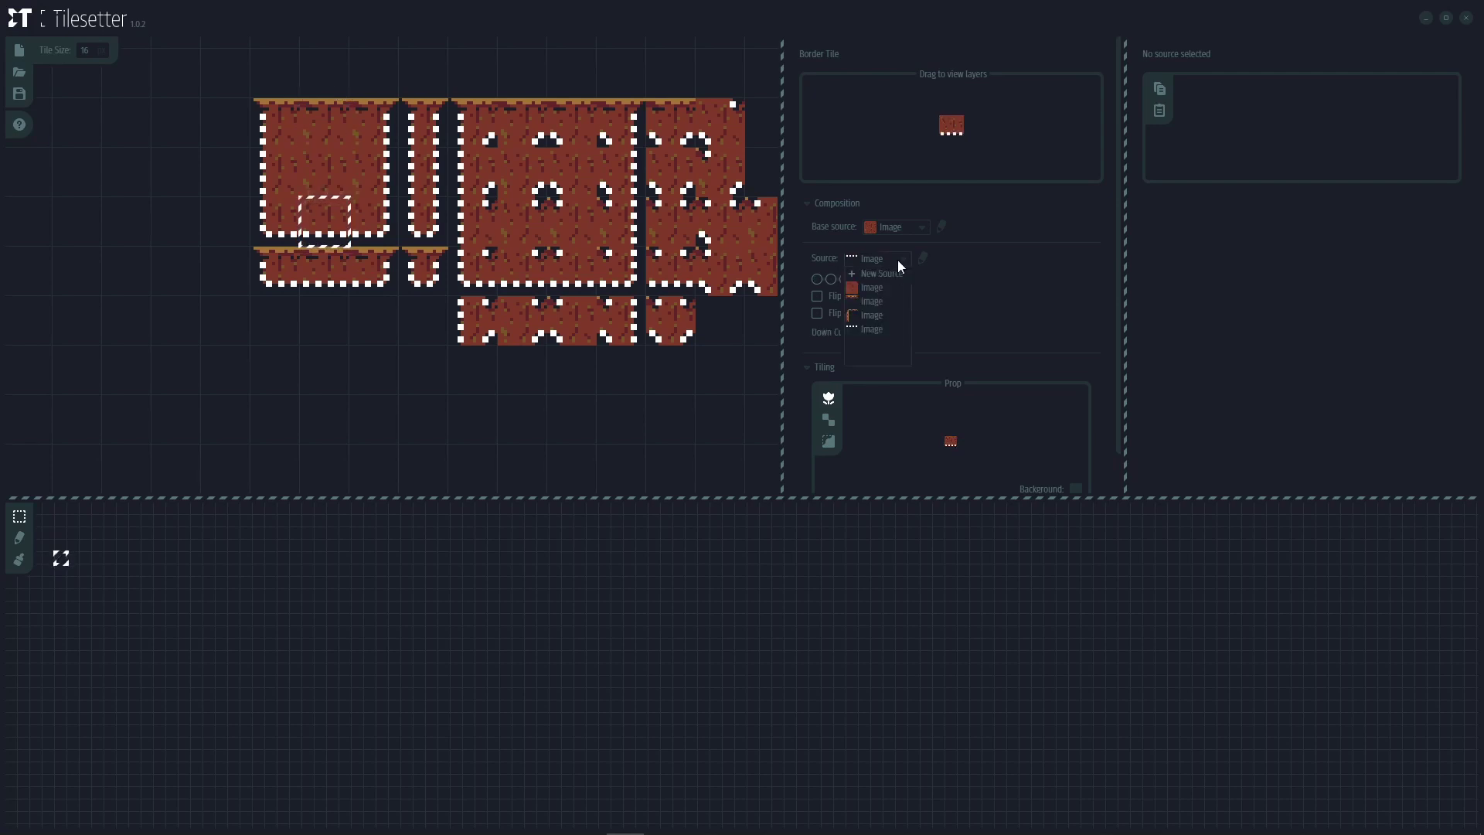
pyautogui.click(876, 300)
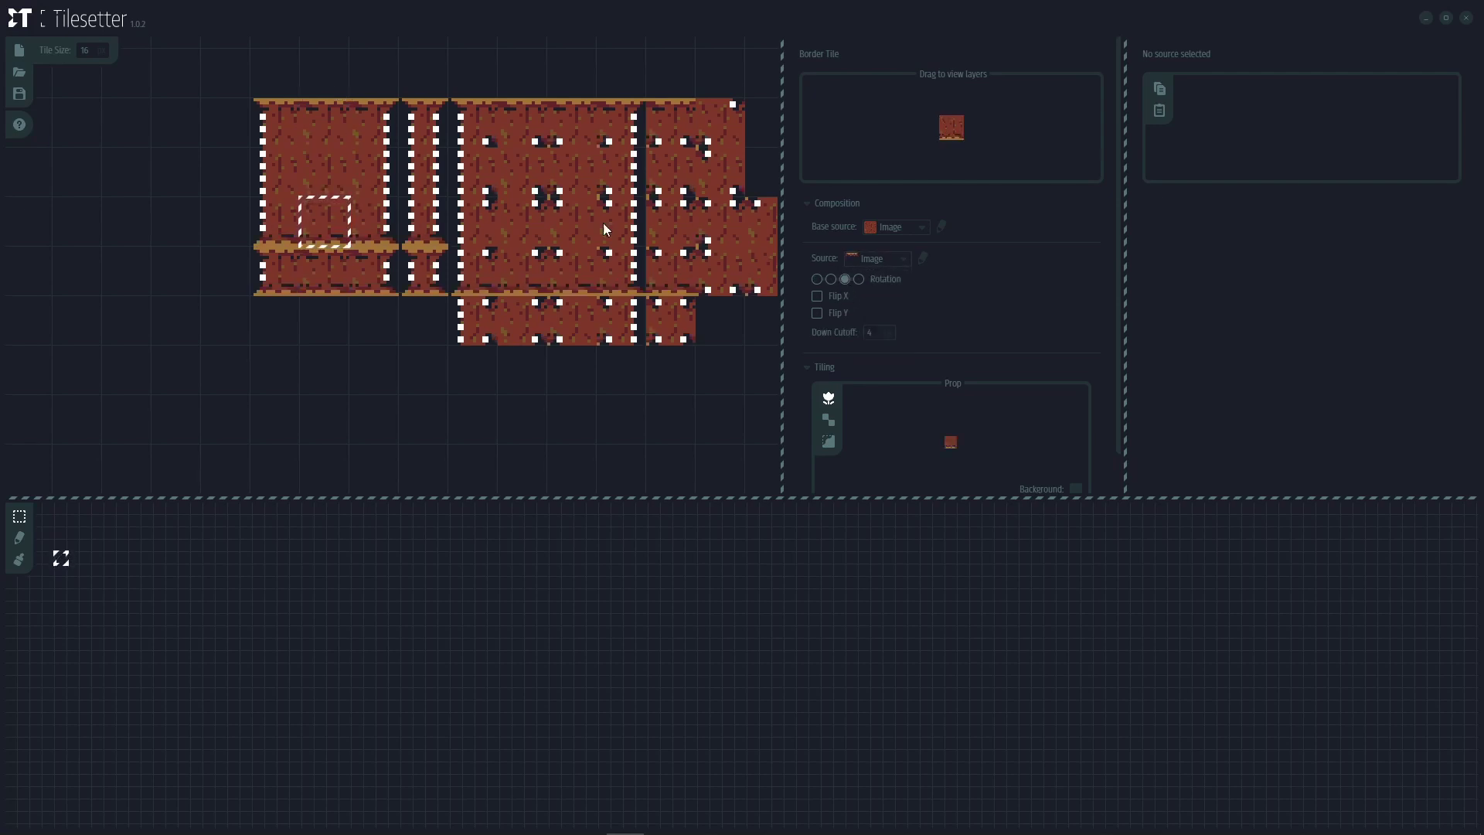
# Step: Assign the same ochre border image to the middle-left and middle-right border tiles and select the top-left corner tile
pyautogui.click(267, 176)
pyautogui.click(876, 258)
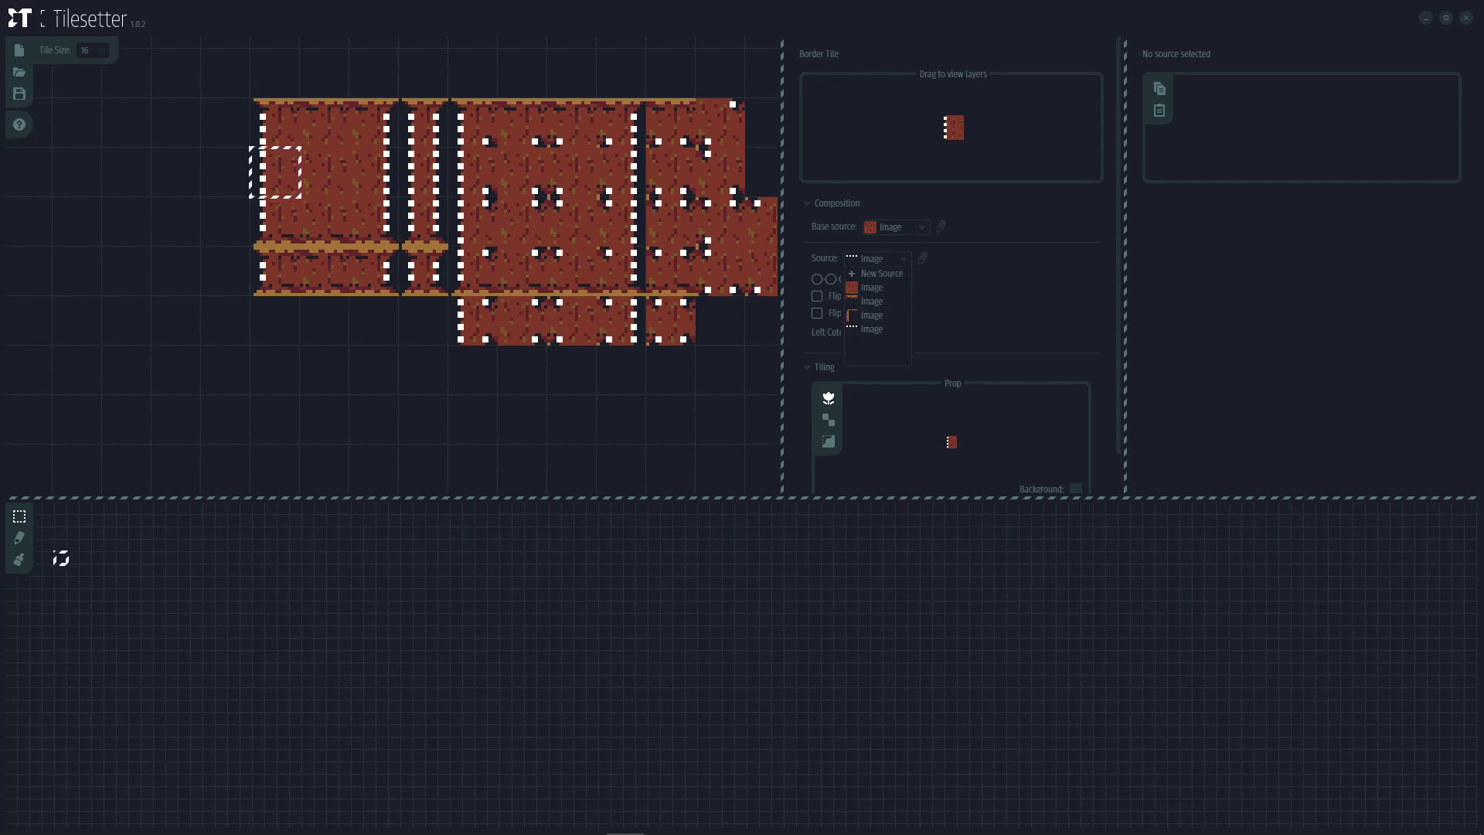
pyautogui.click(871, 301)
pyautogui.click(374, 171)
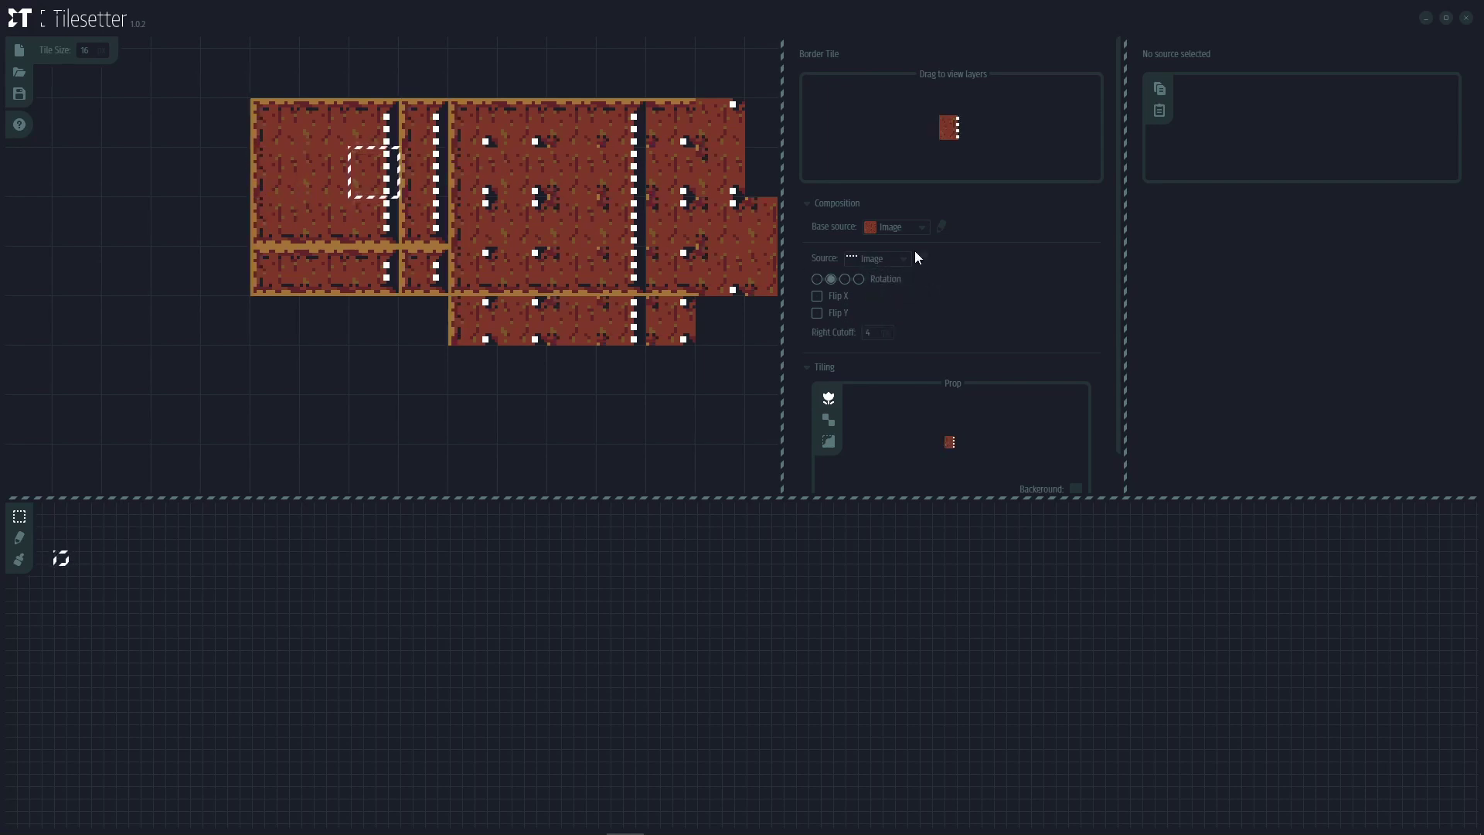
pyautogui.click(886, 258)
pyautogui.click(879, 301)
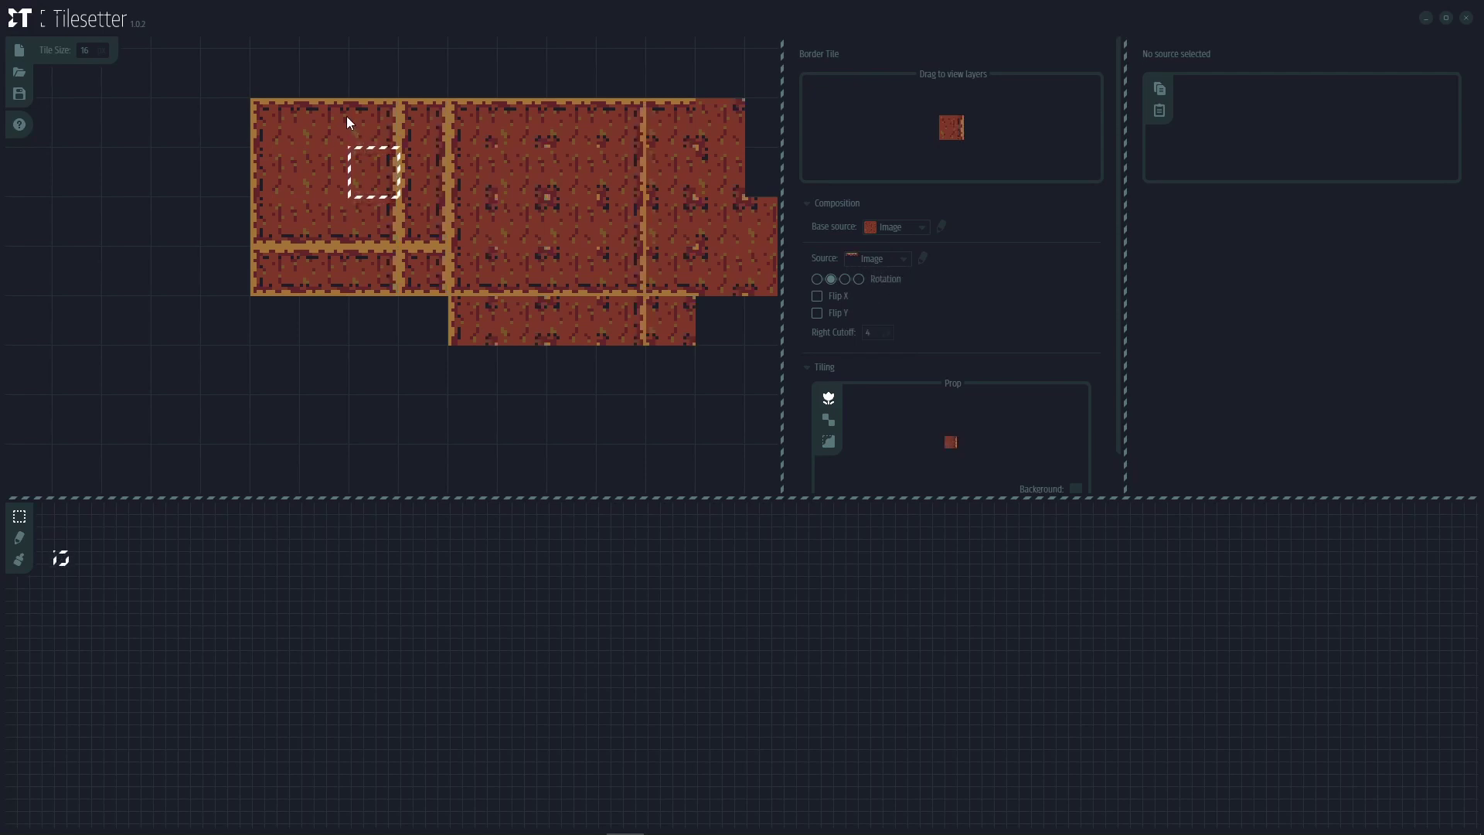
pyautogui.click(255, 102)
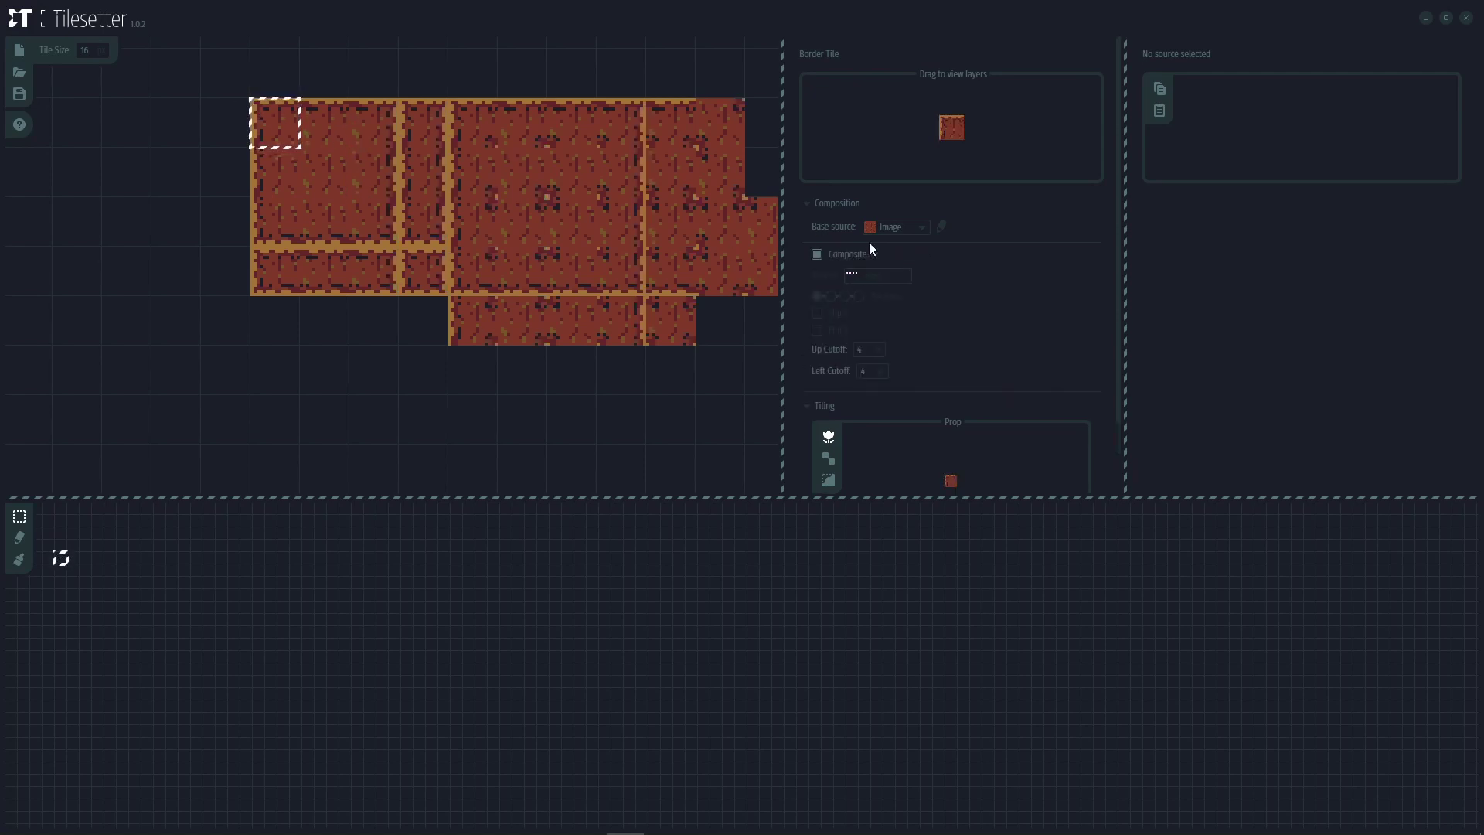
pyautogui.click(887, 229)
pyautogui.click(885, 284)
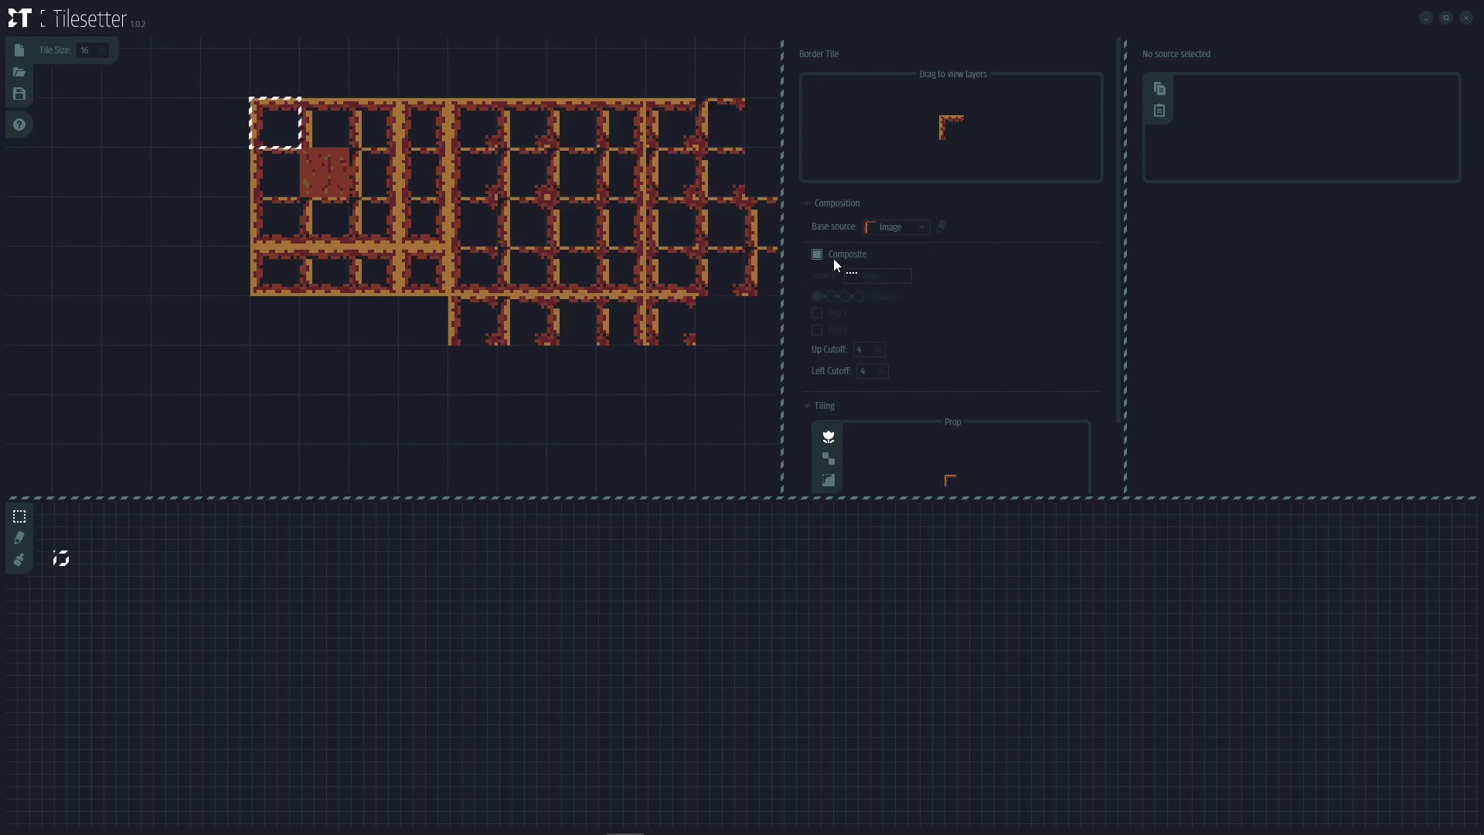
pyautogui.click(911, 229)
pyautogui.click(895, 253)
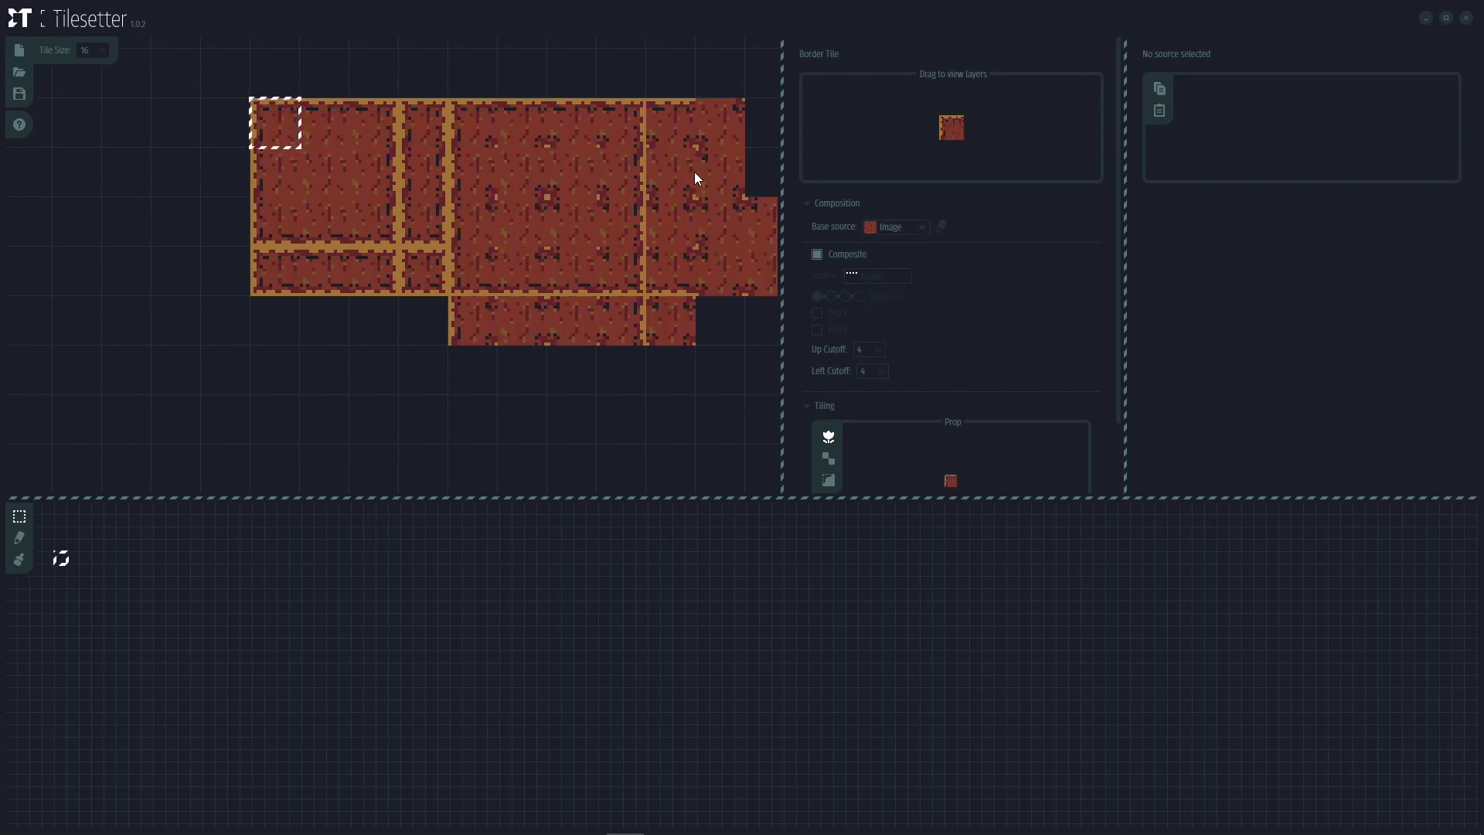
# Step: Make the top-left corner tile non-composite, source it from the corner image, and set its Up and Left Cutoff to 1
pyautogui.click(818, 255)
pyautogui.click(889, 277)
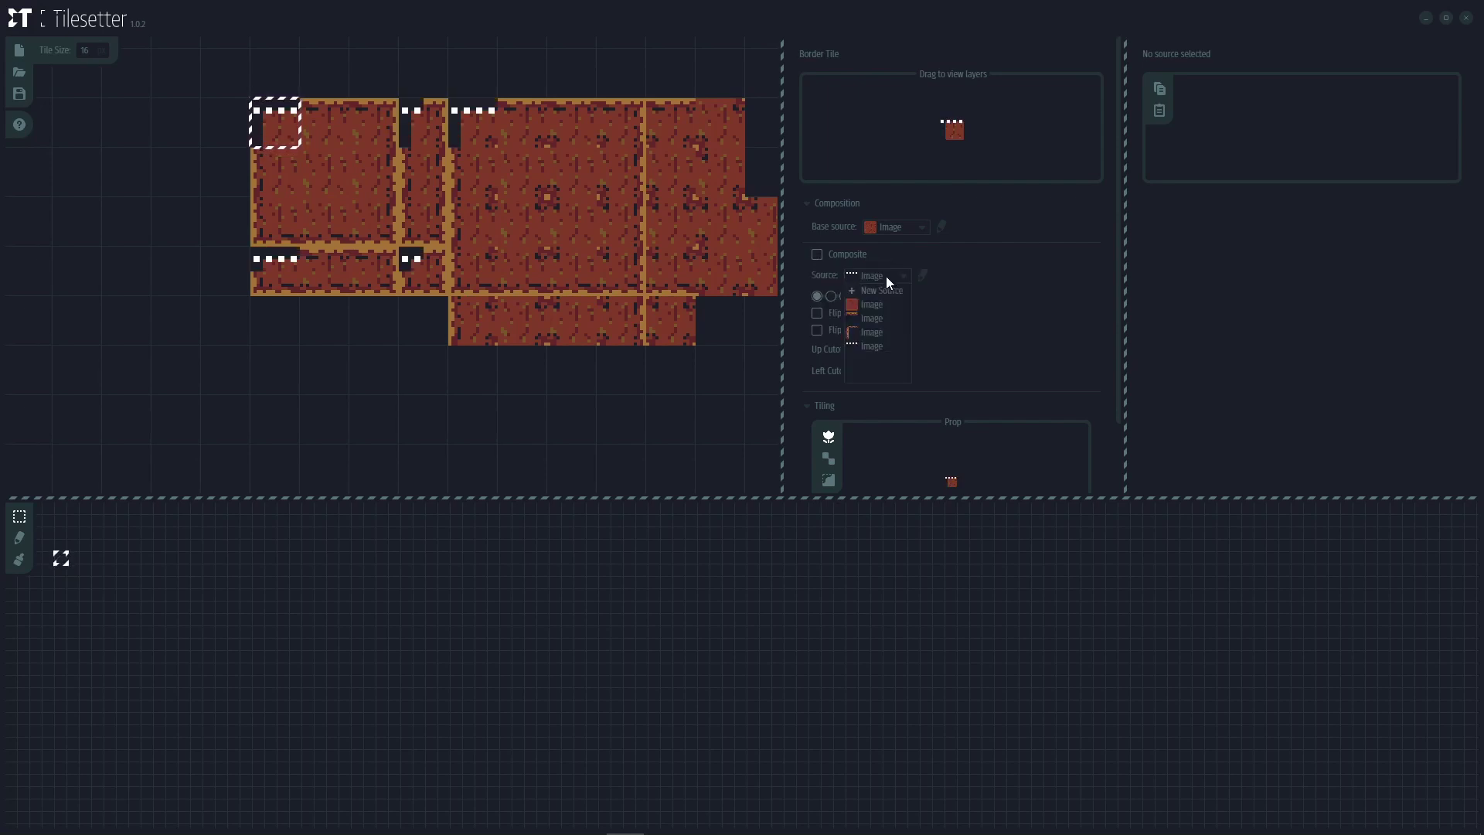
pyautogui.click(874, 332)
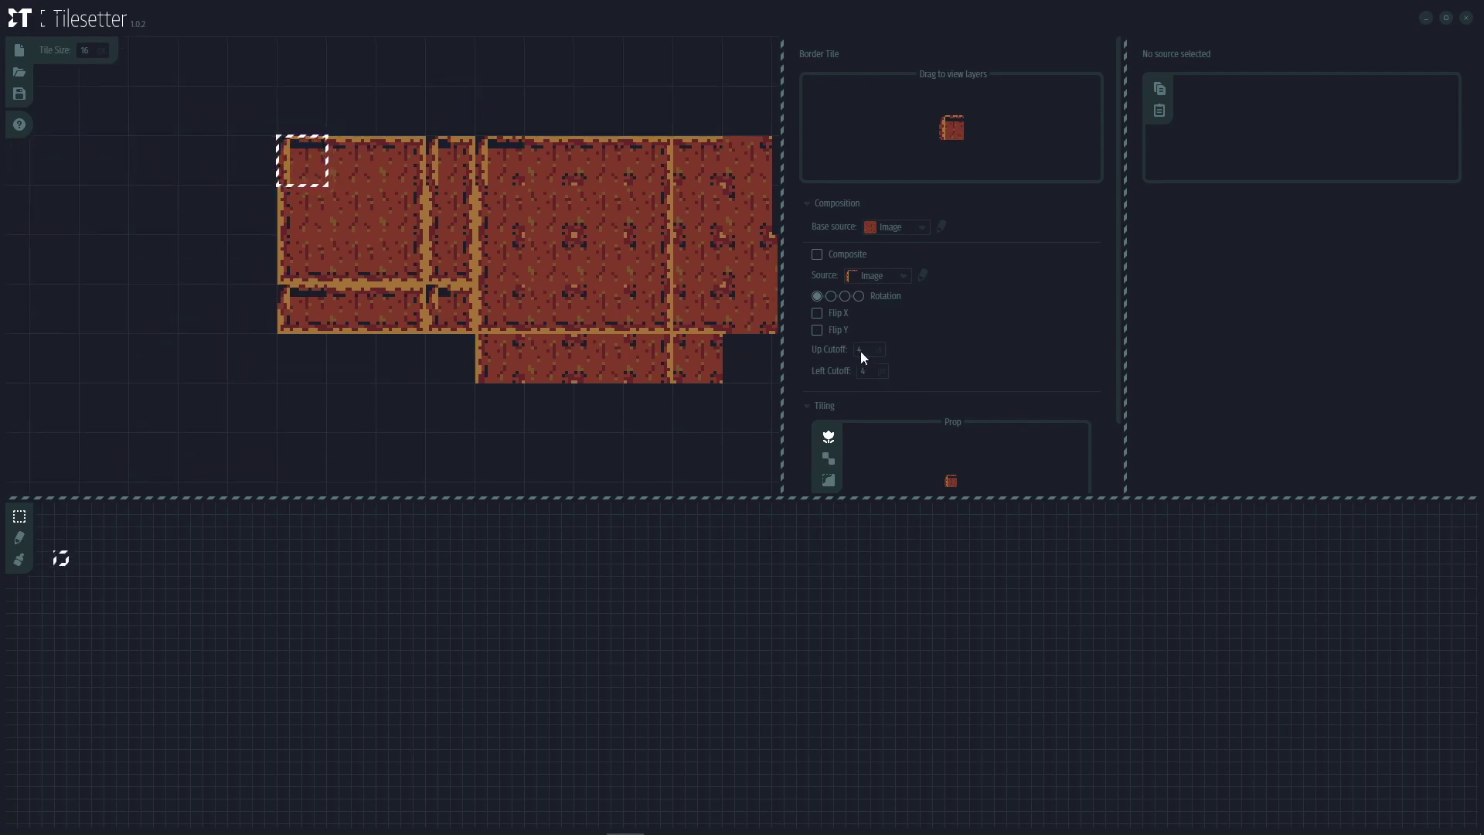
pyautogui.write('1')
pyautogui.press('Return')
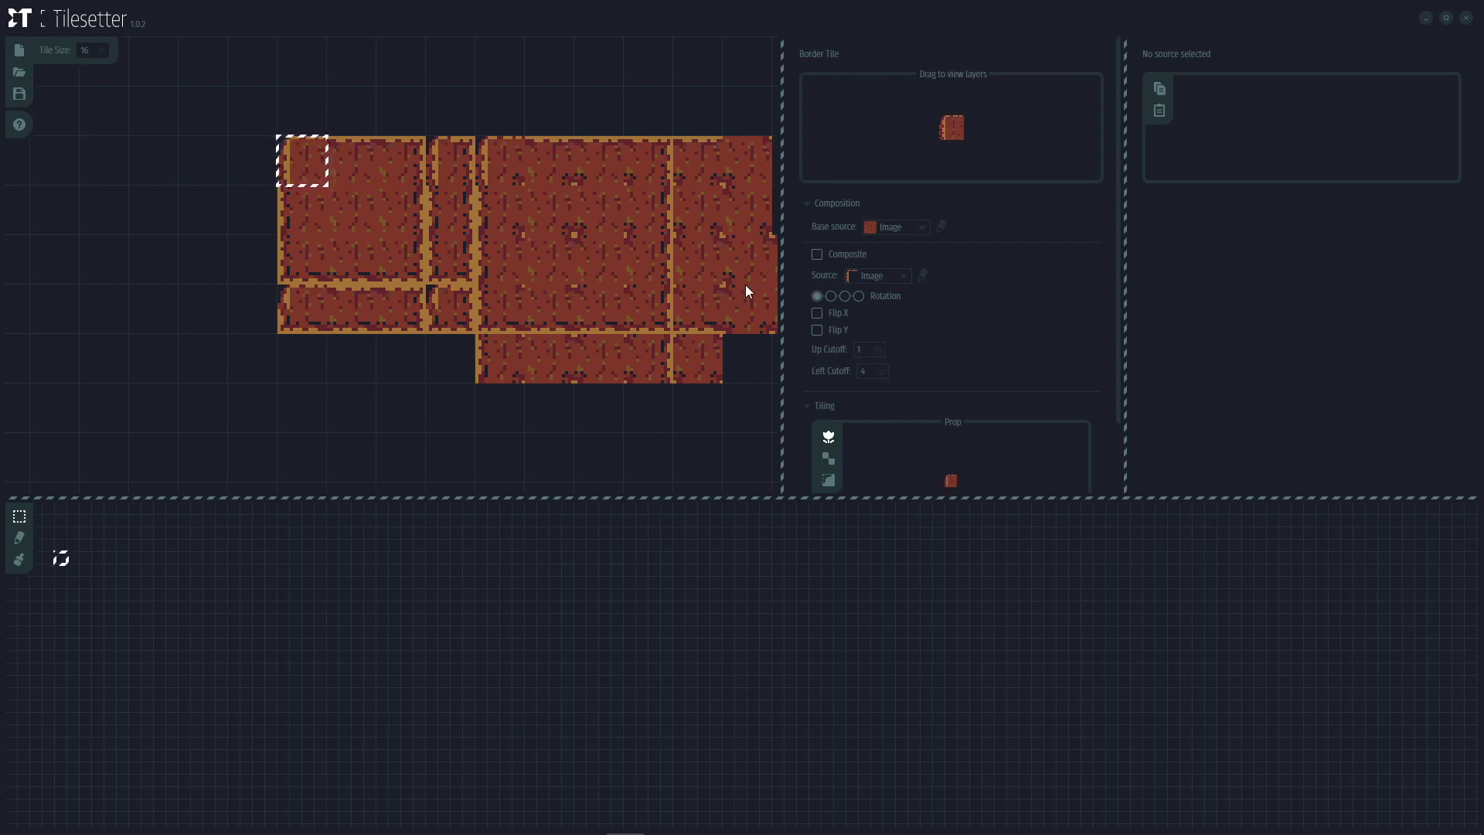
pyautogui.click(864, 372)
pyautogui.write('1')
pyautogui.press('Return')
pyautogui.click(402, 116)
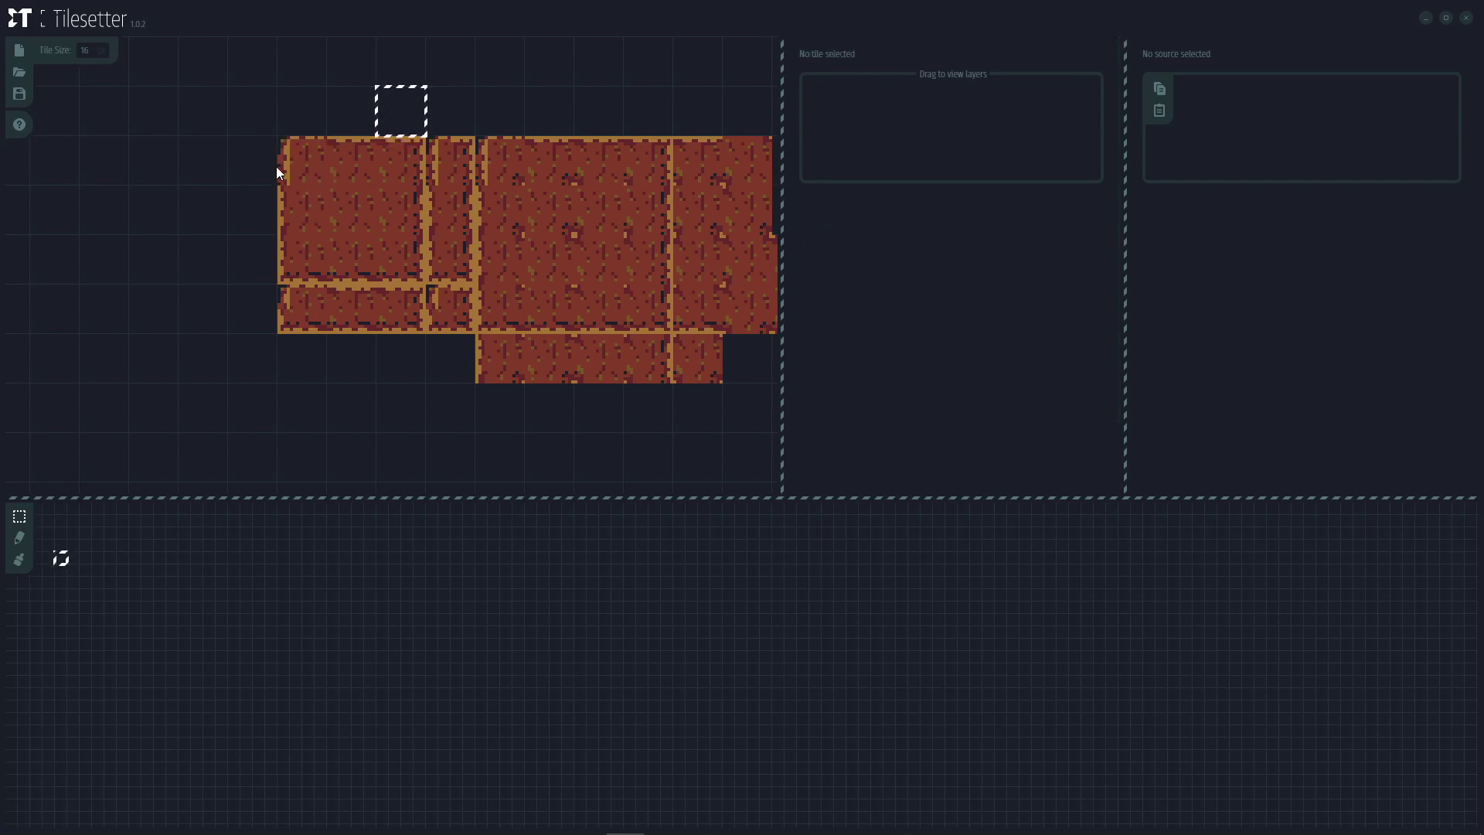
pyautogui.click(302, 162)
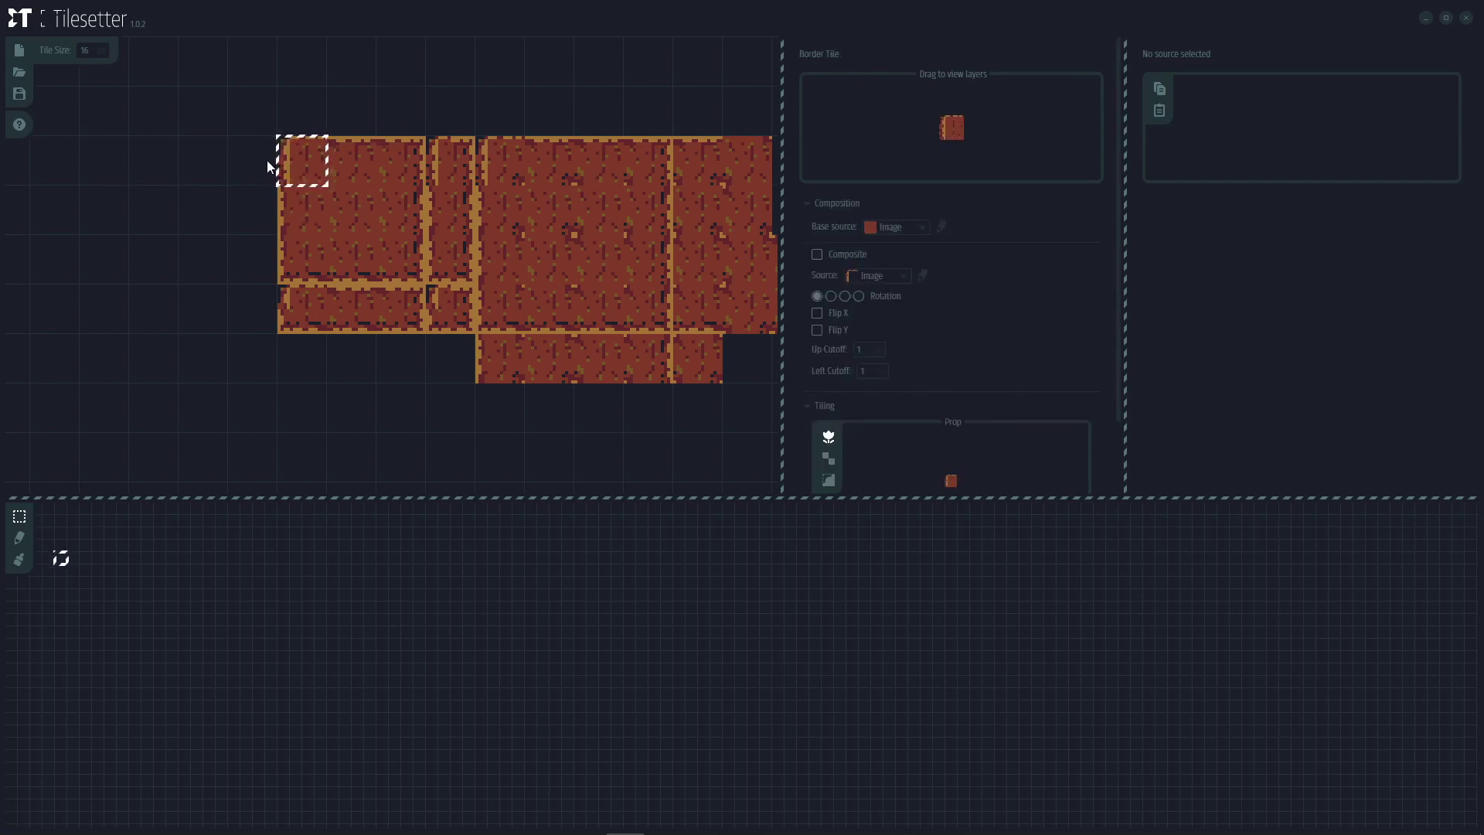
# Step: Source the top-right corner tile from the corner image without compositing, flipped in X, with Right Cutoff 1
pyautogui.click(414, 155)
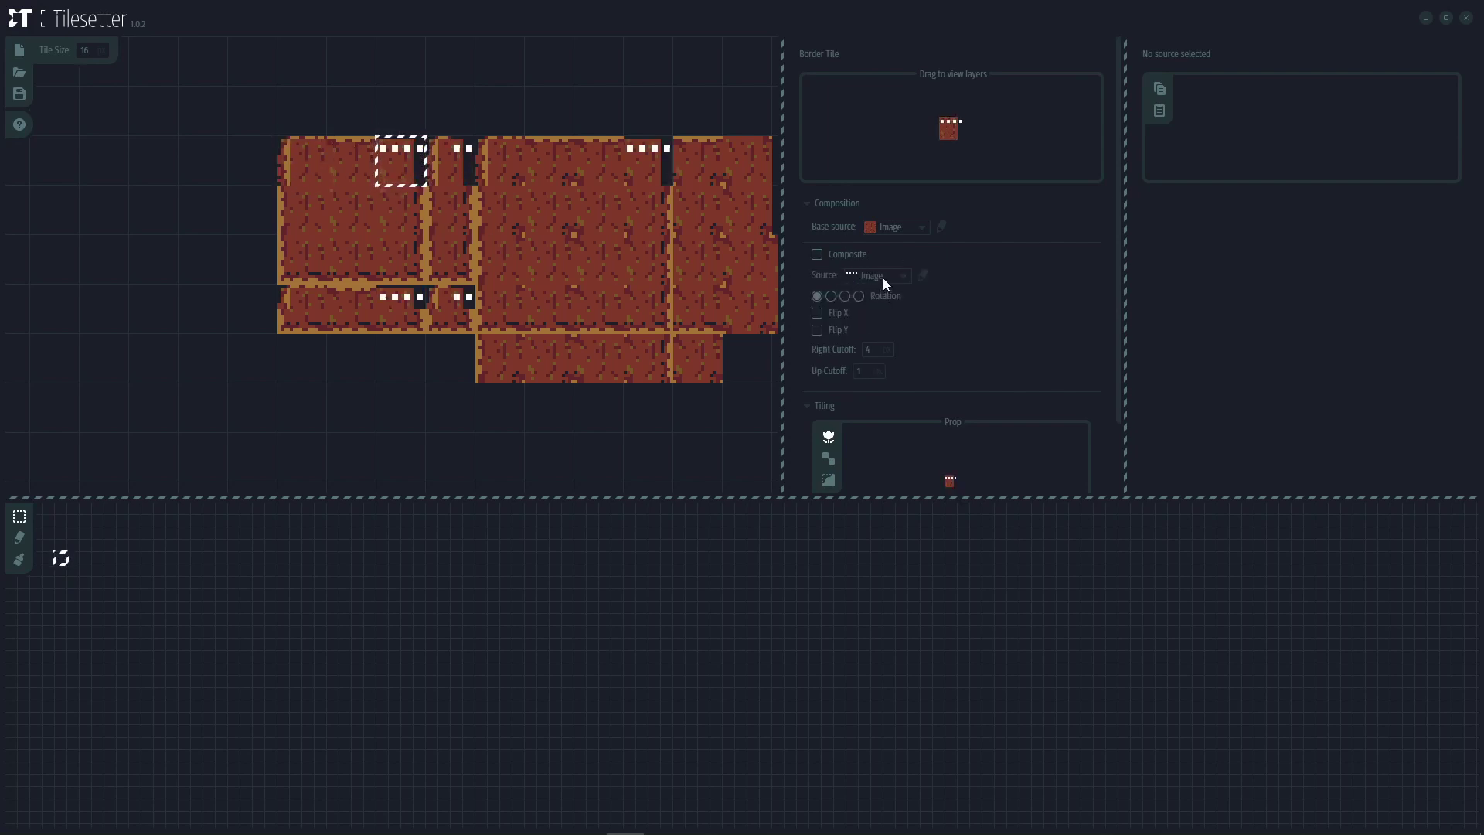
pyautogui.click(883, 277)
pyautogui.click(881, 335)
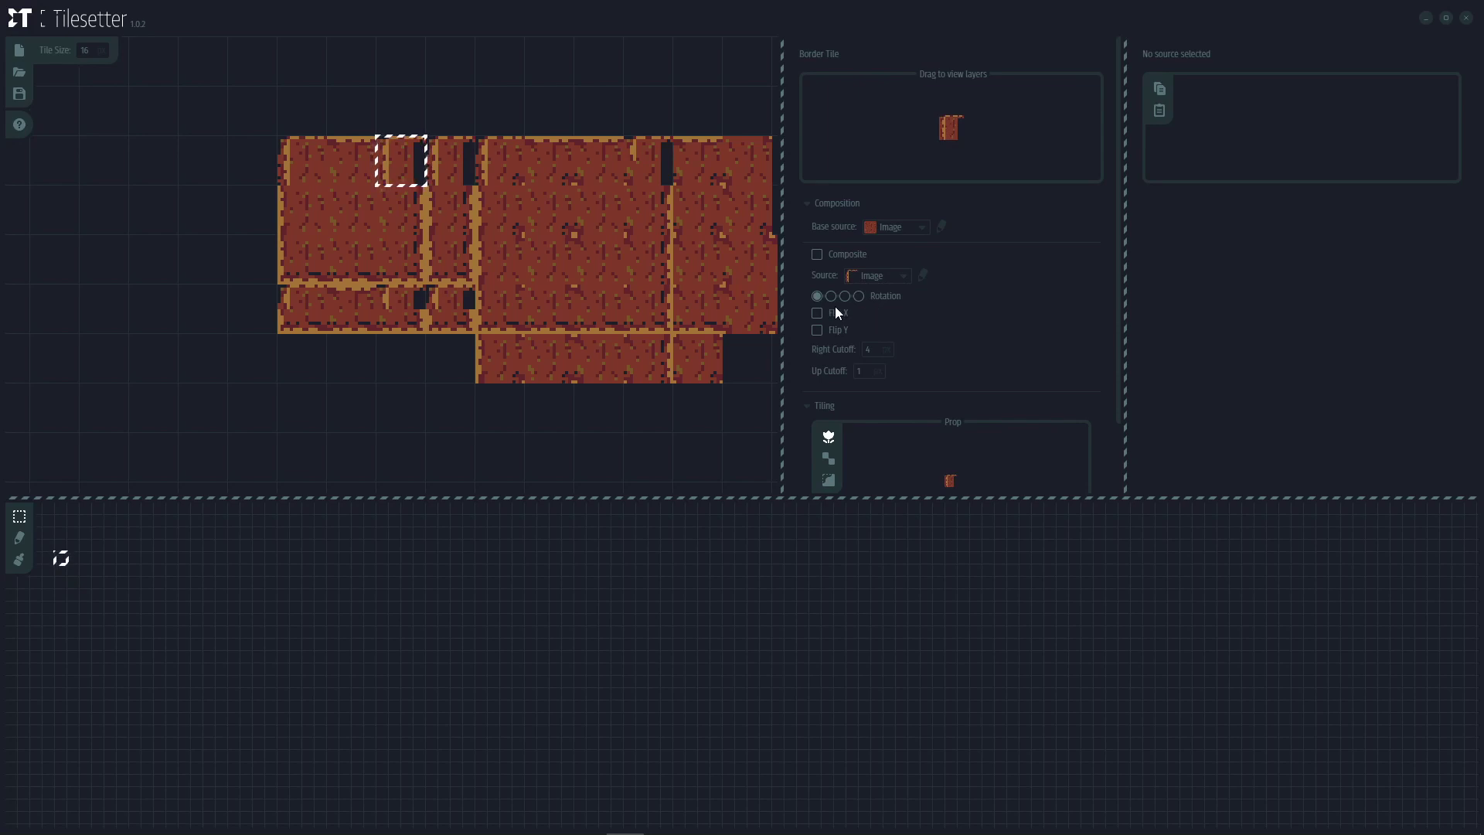
pyautogui.click(816, 314)
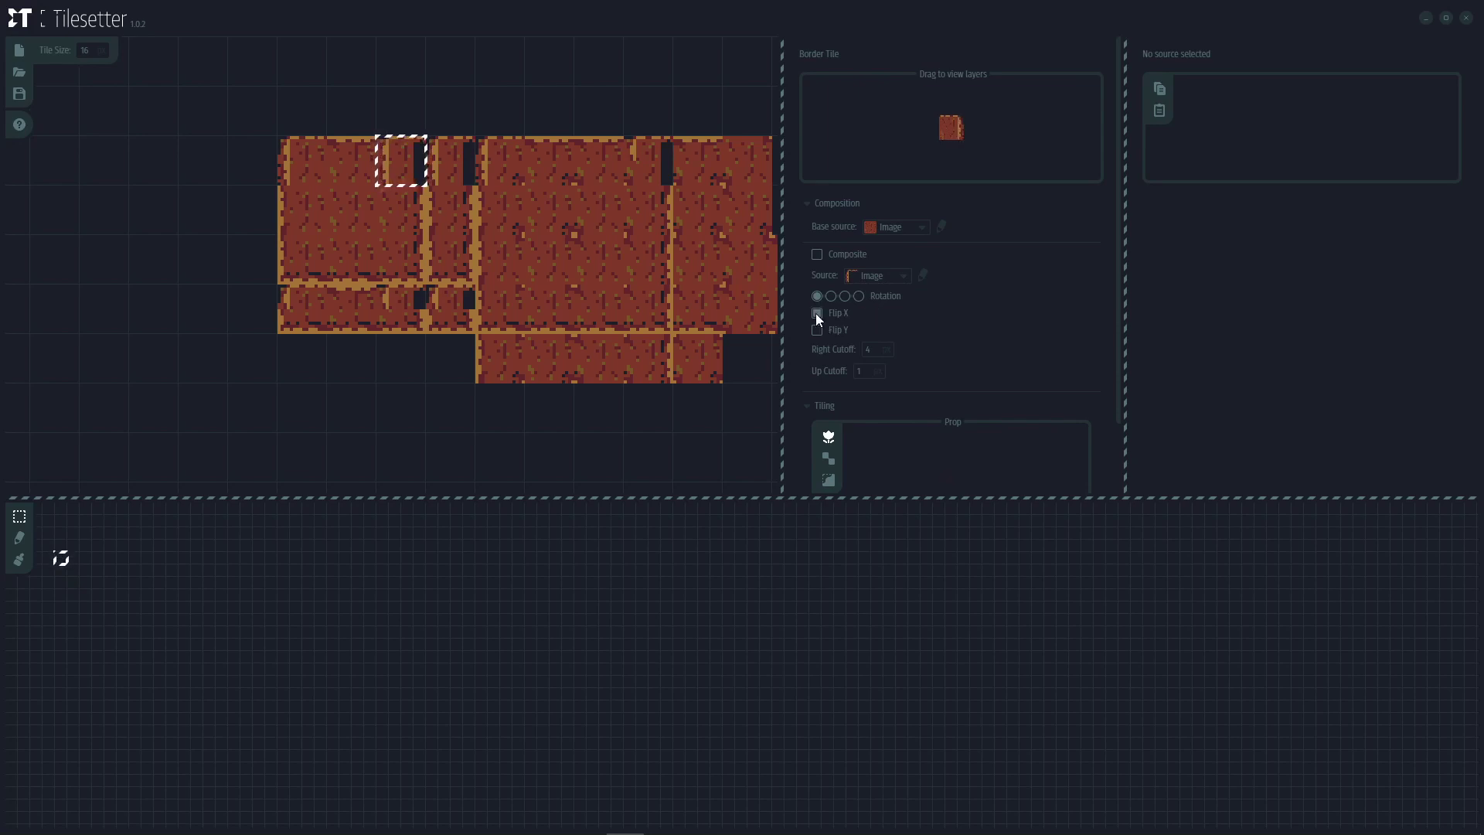
pyautogui.click(205, 174)
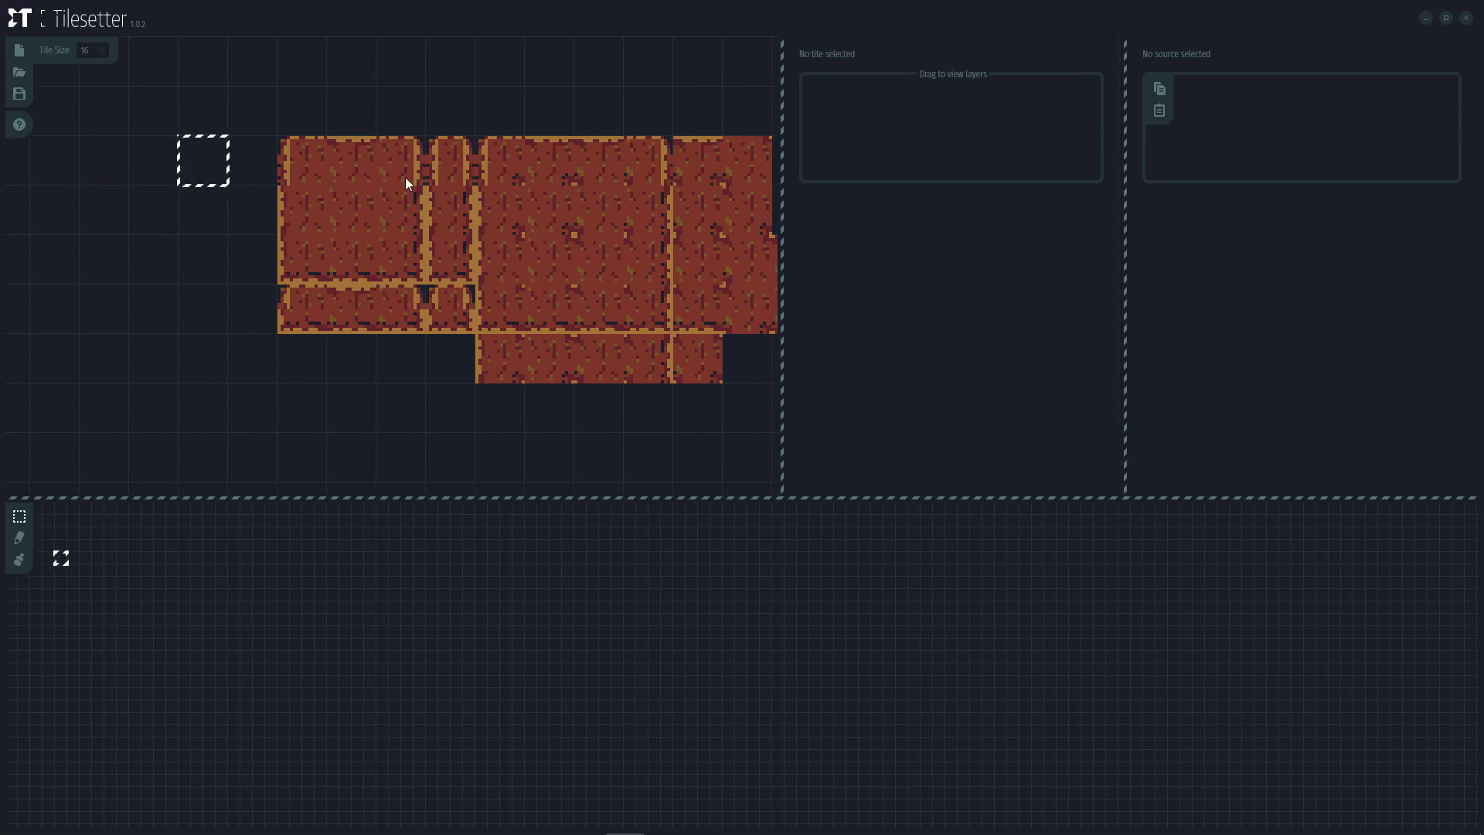
# Step: Source the bottom-left corner tile from the corner image without compositing, flipped in Y, with Down Cutoff 1
pyautogui.click(284, 272)
pyautogui.click(839, 256)
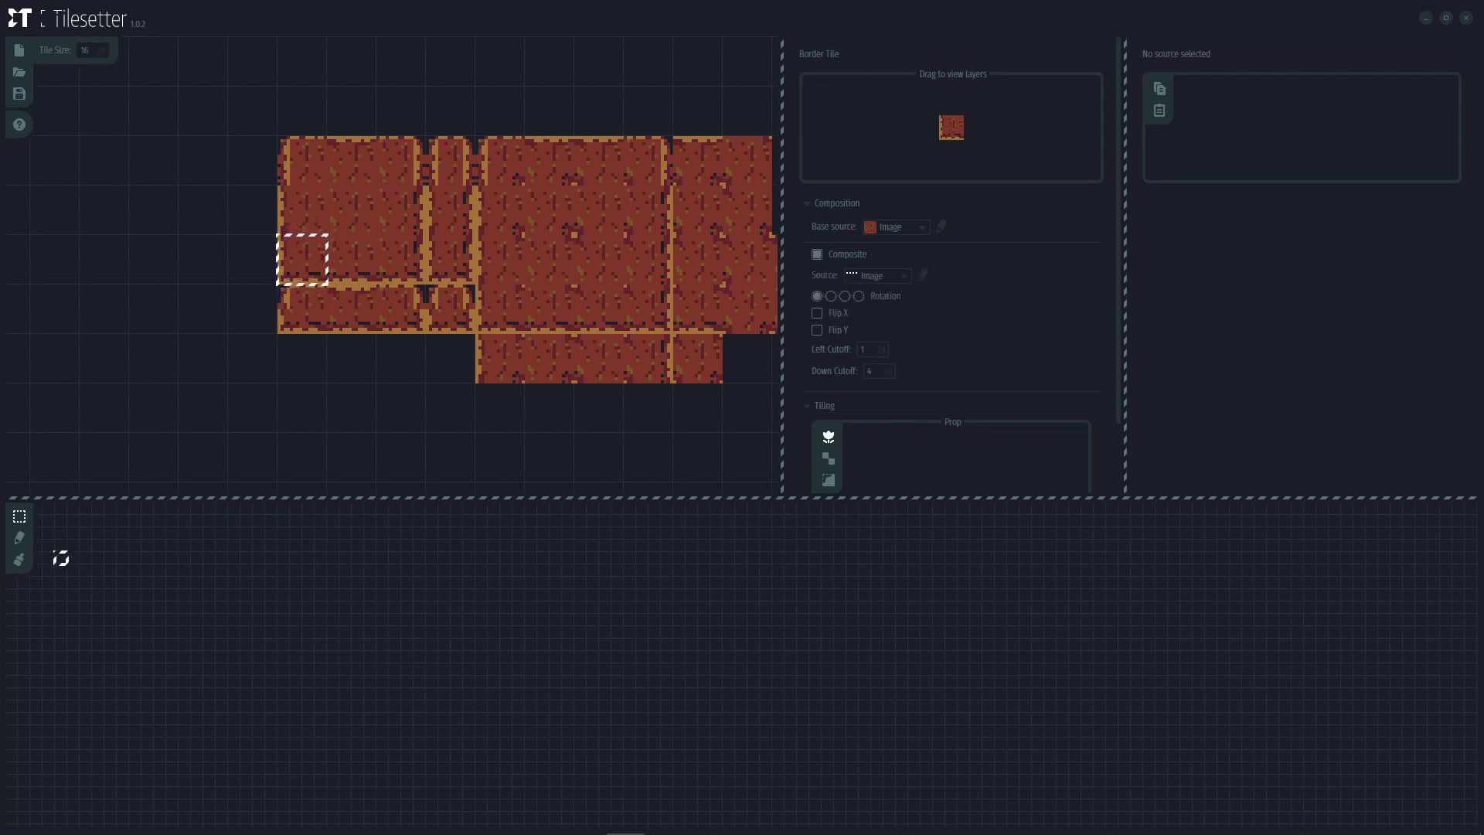
pyautogui.click(875, 275)
pyautogui.click(879, 333)
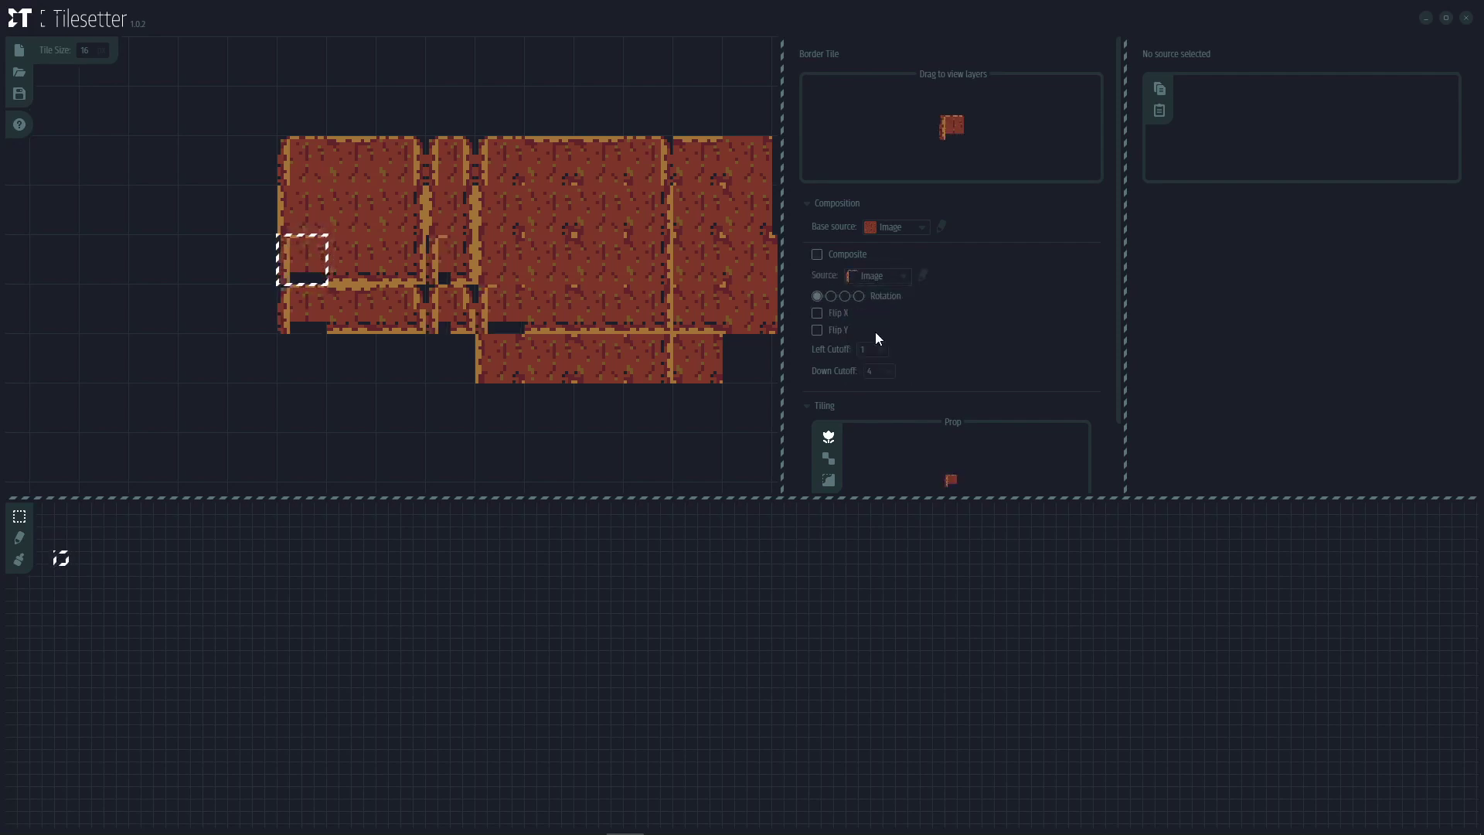
pyautogui.click(819, 327)
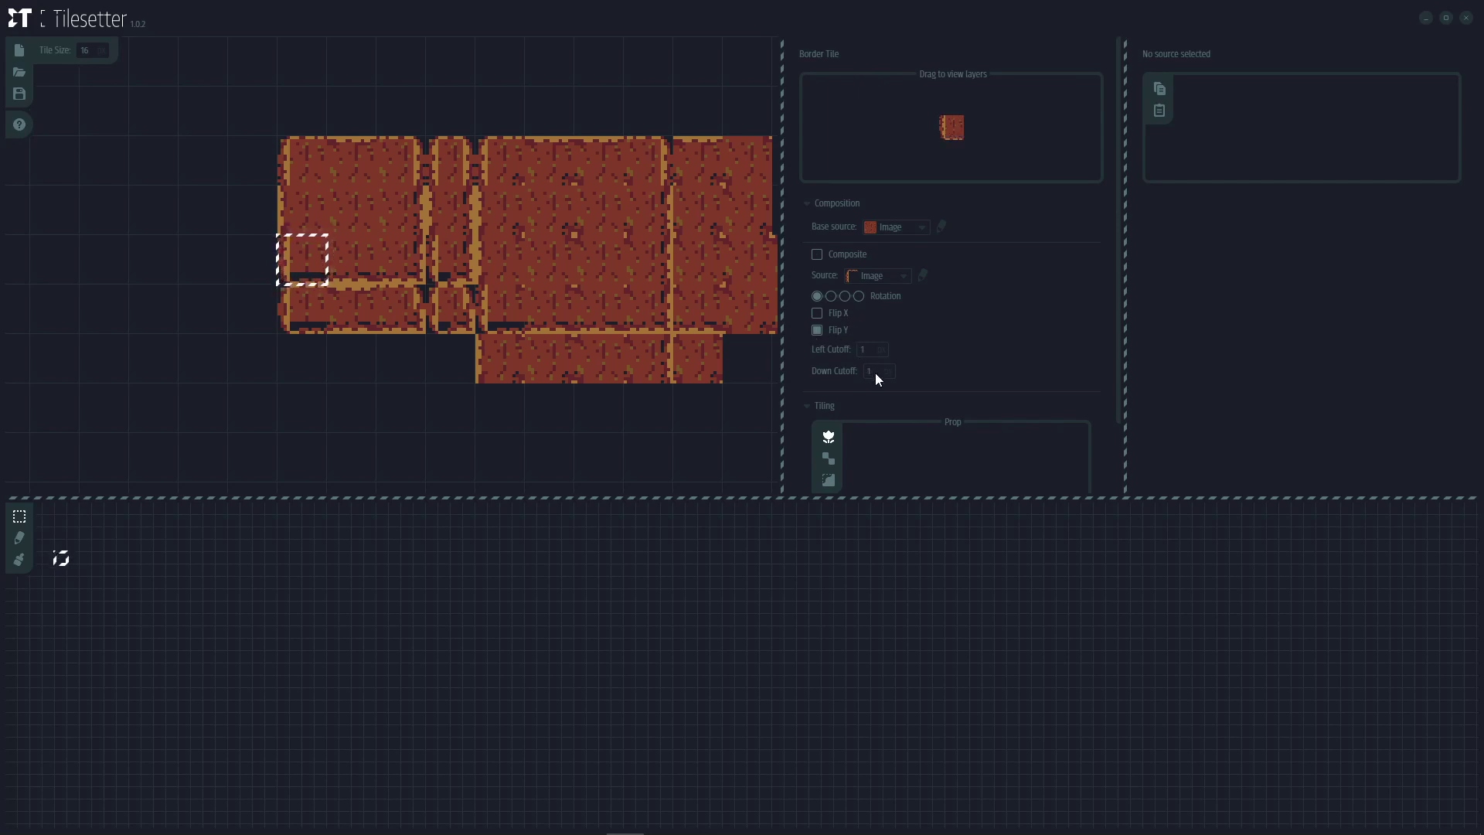
# Step: Source the bottom-right corner tile from the corner image without compositing, flipped in X and Y, with Right Cutoff 1
pyautogui.click(415, 271)
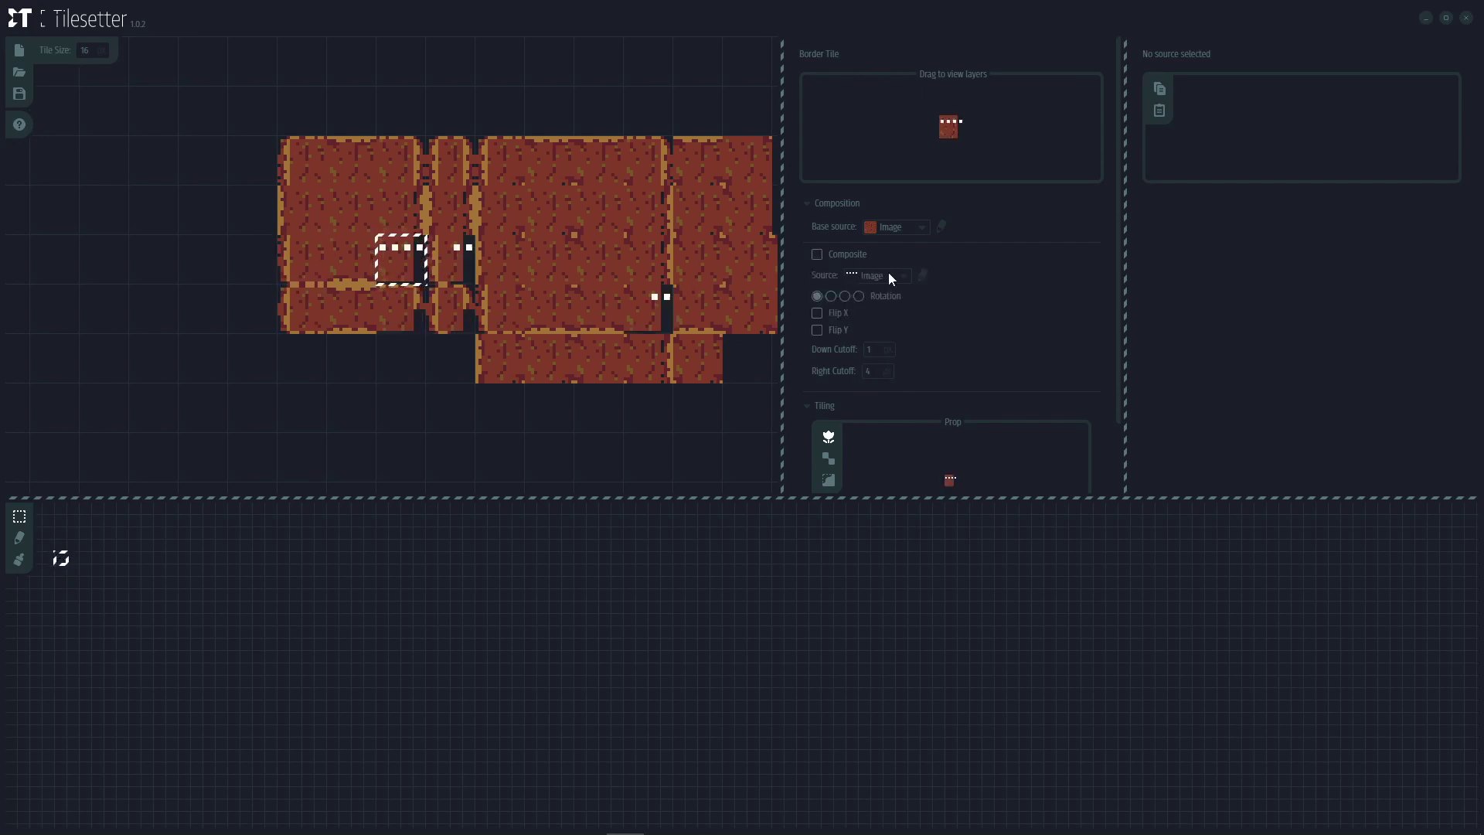
pyautogui.click(889, 275)
pyautogui.click(881, 332)
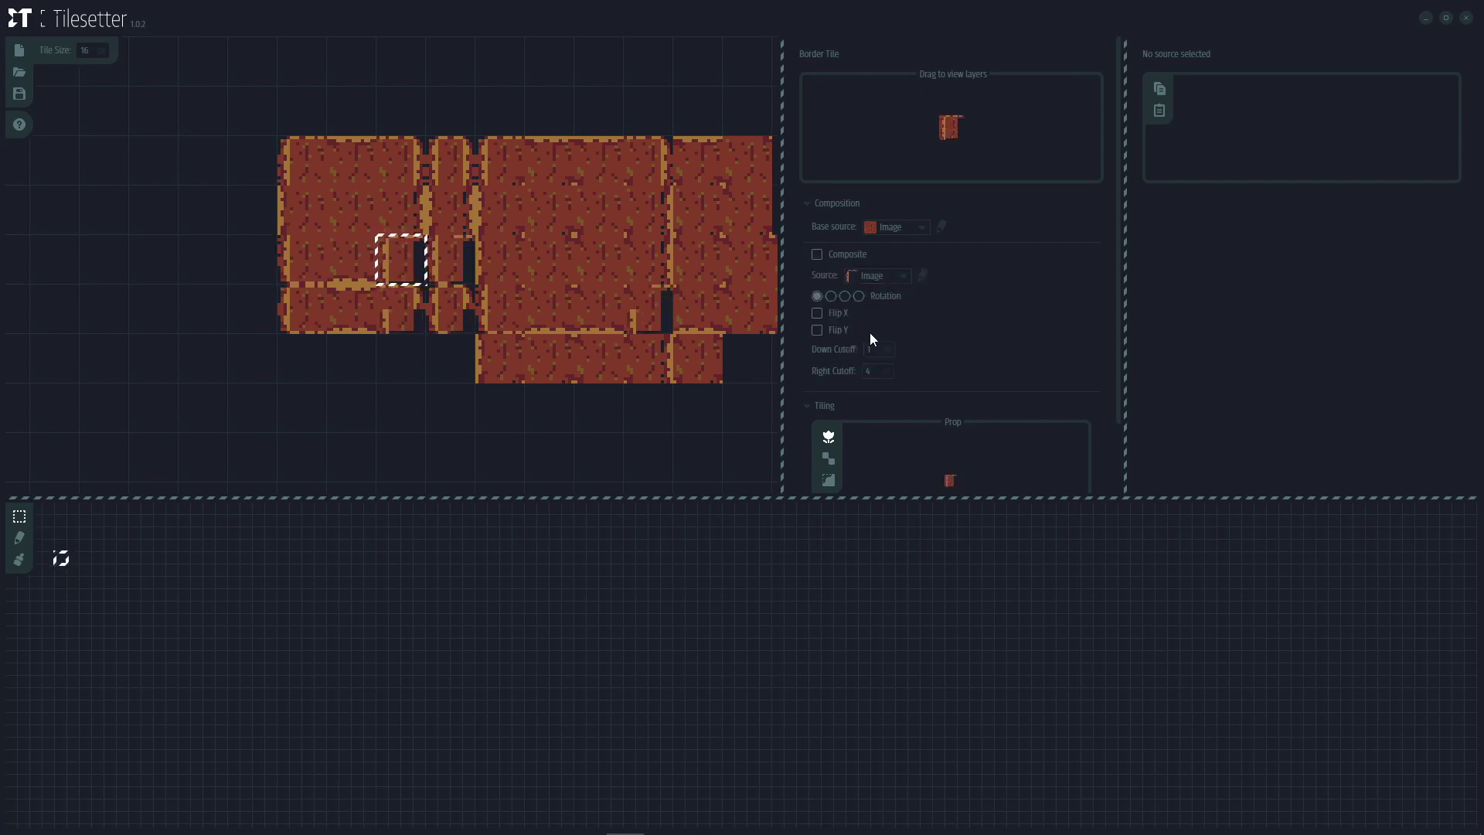
pyautogui.click(817, 314)
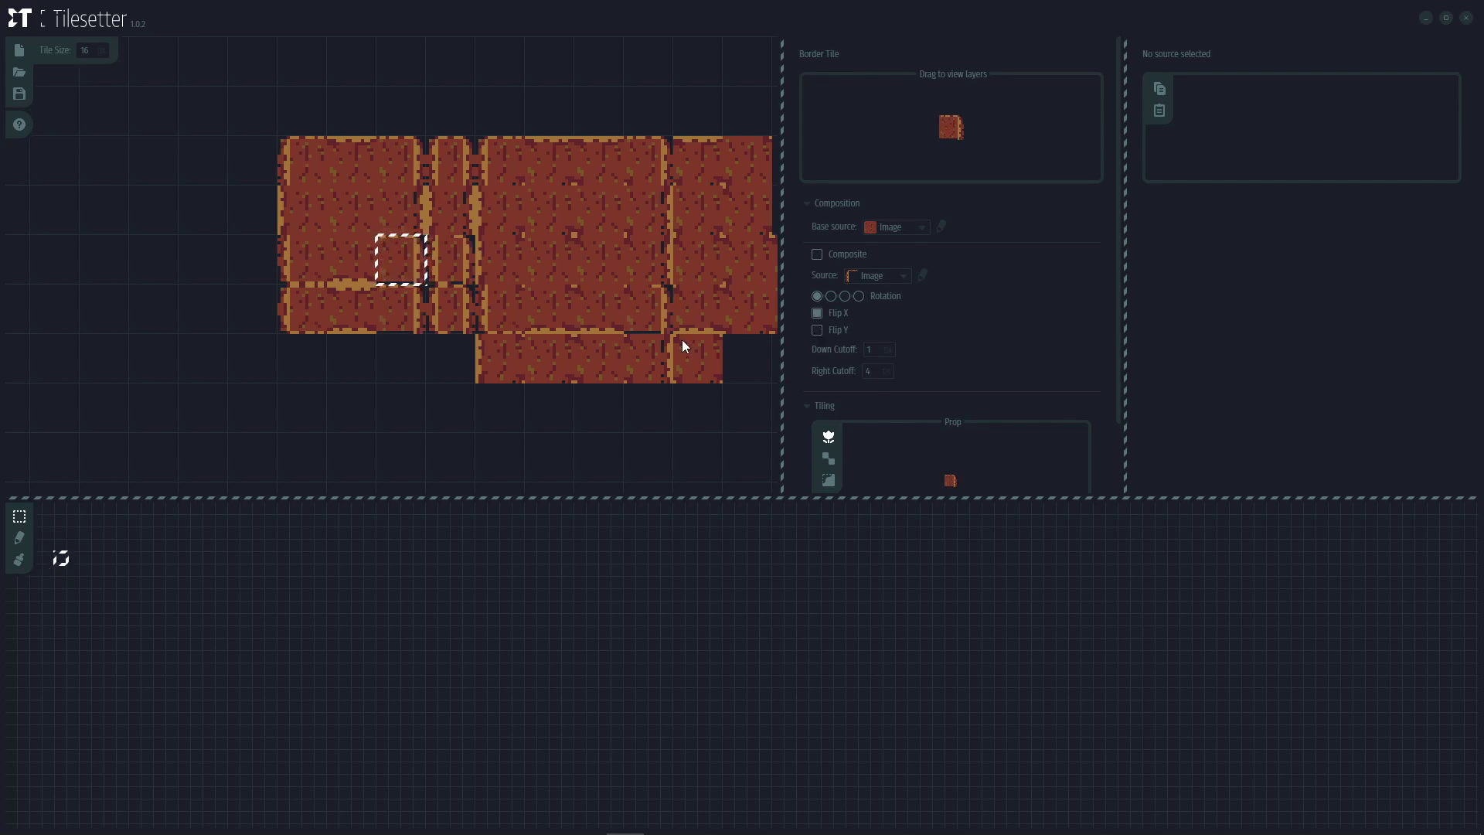
pyautogui.click(817, 330)
pyautogui.doubleClick(874, 371)
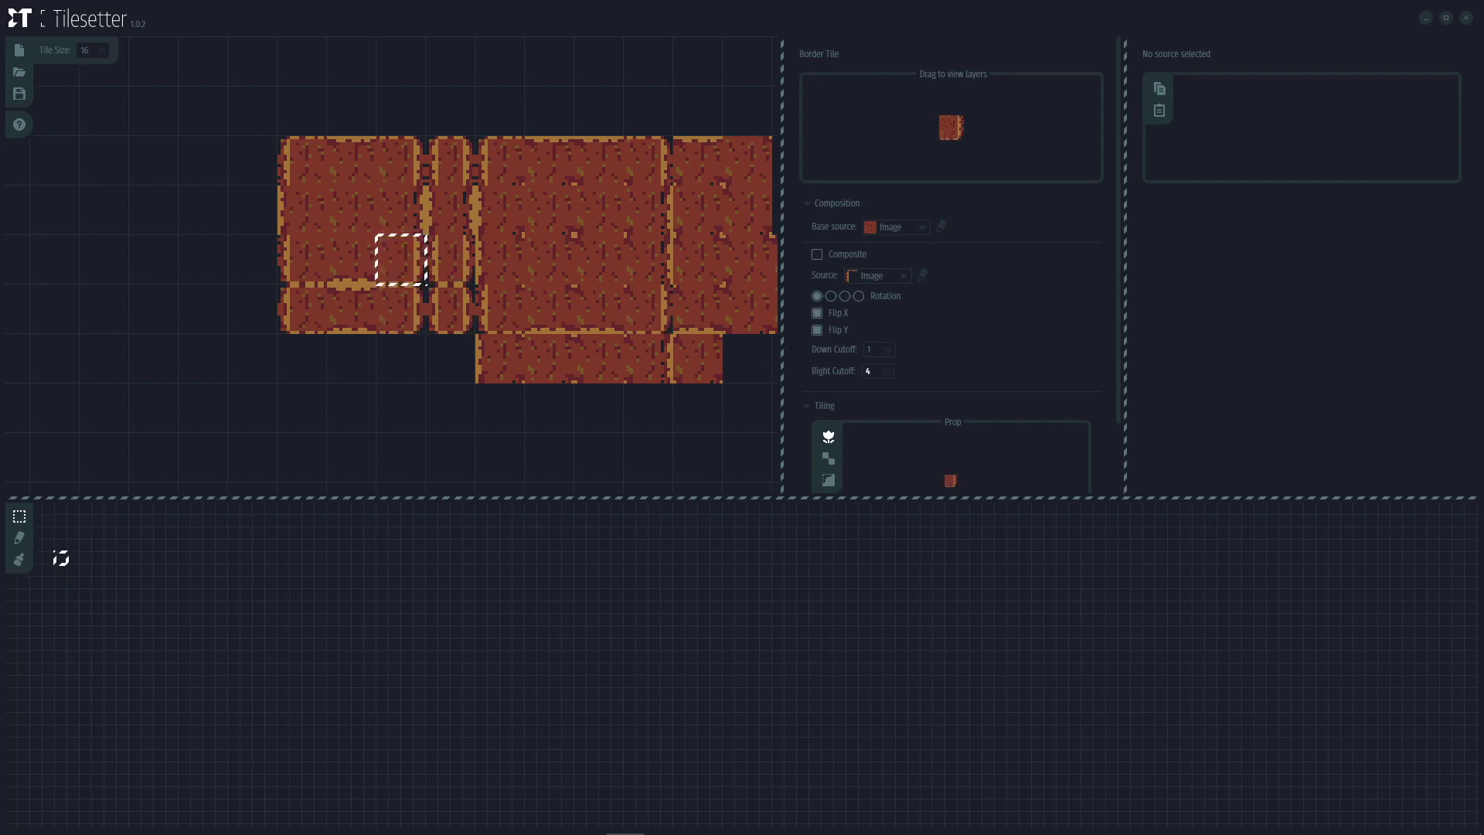
pyautogui.write('1')
pyautogui.click(202, 161)
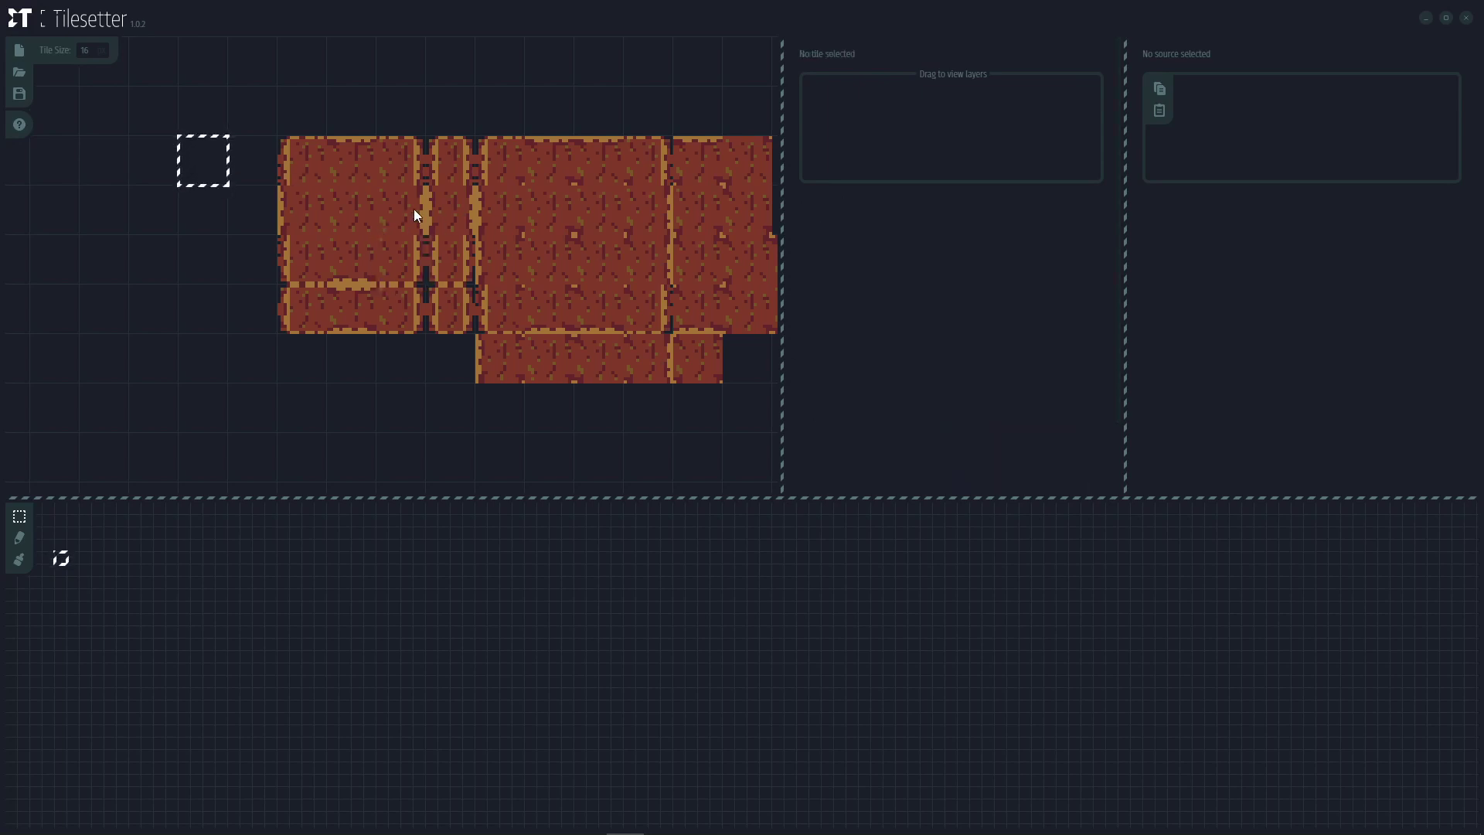
pyautogui.click(420, 218)
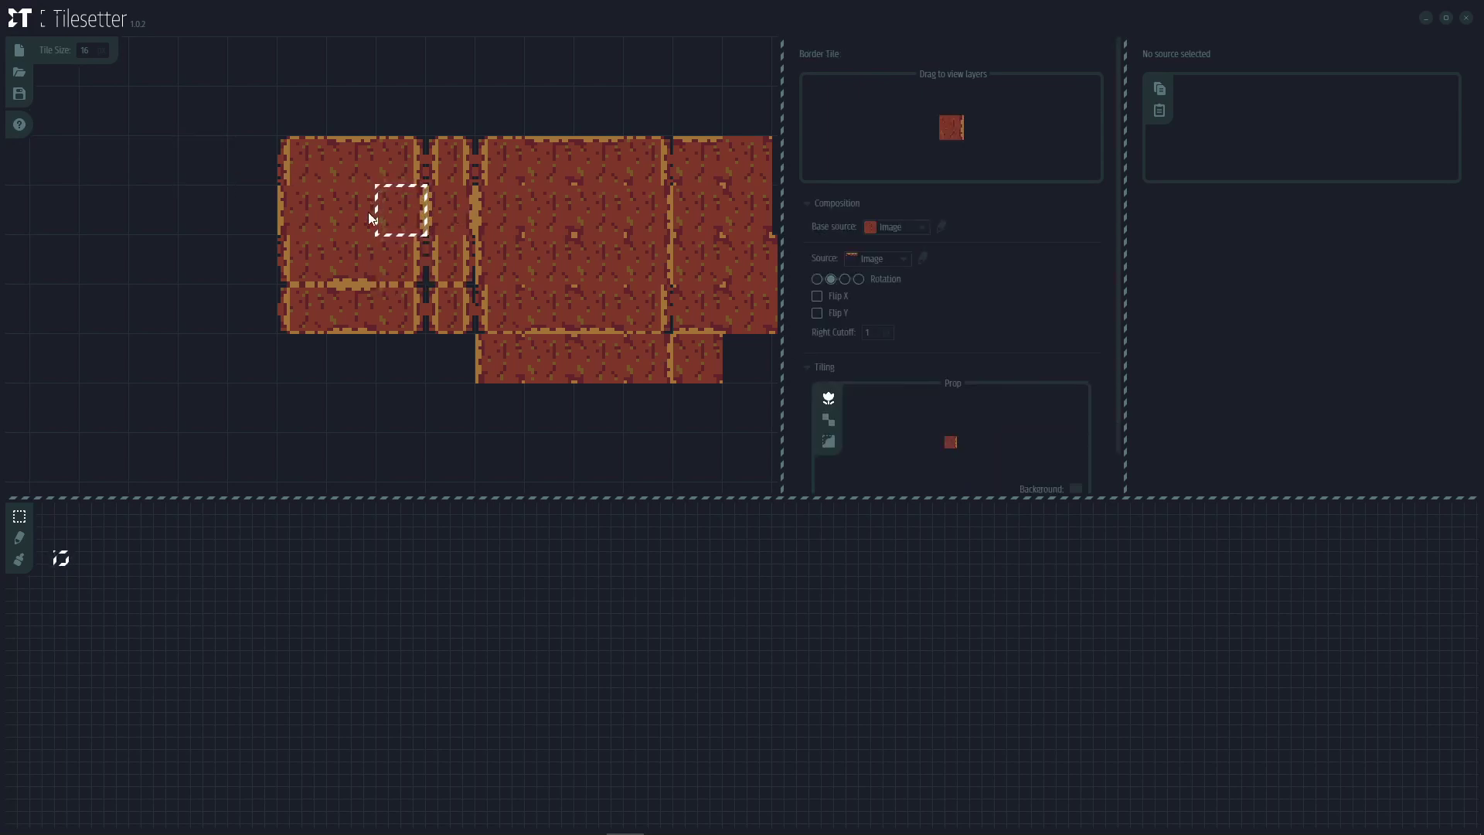
pyautogui.click(286, 219)
pyautogui.click(340, 115)
pyautogui.click(410, 151)
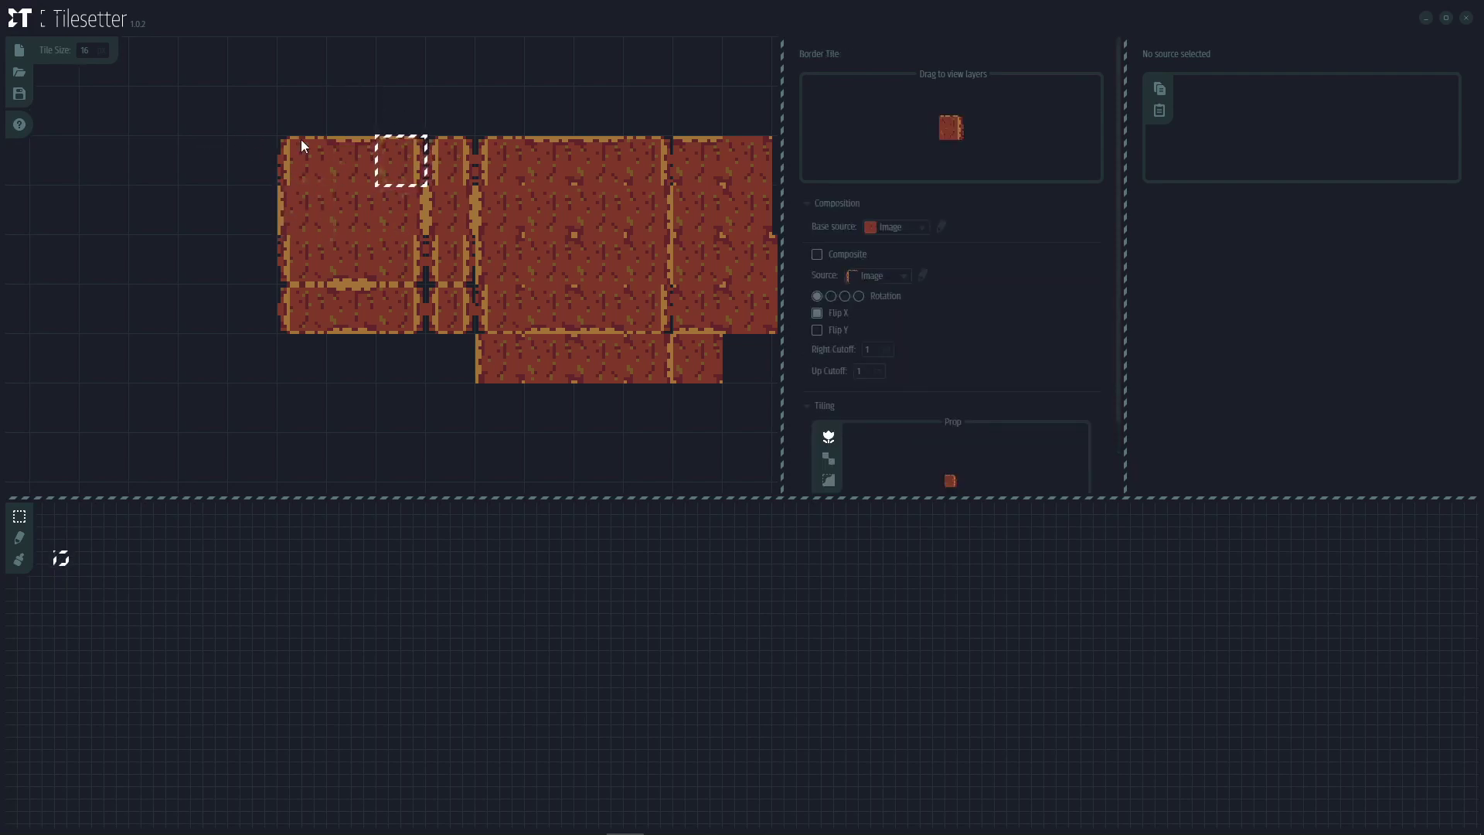
pyautogui.click(233, 112)
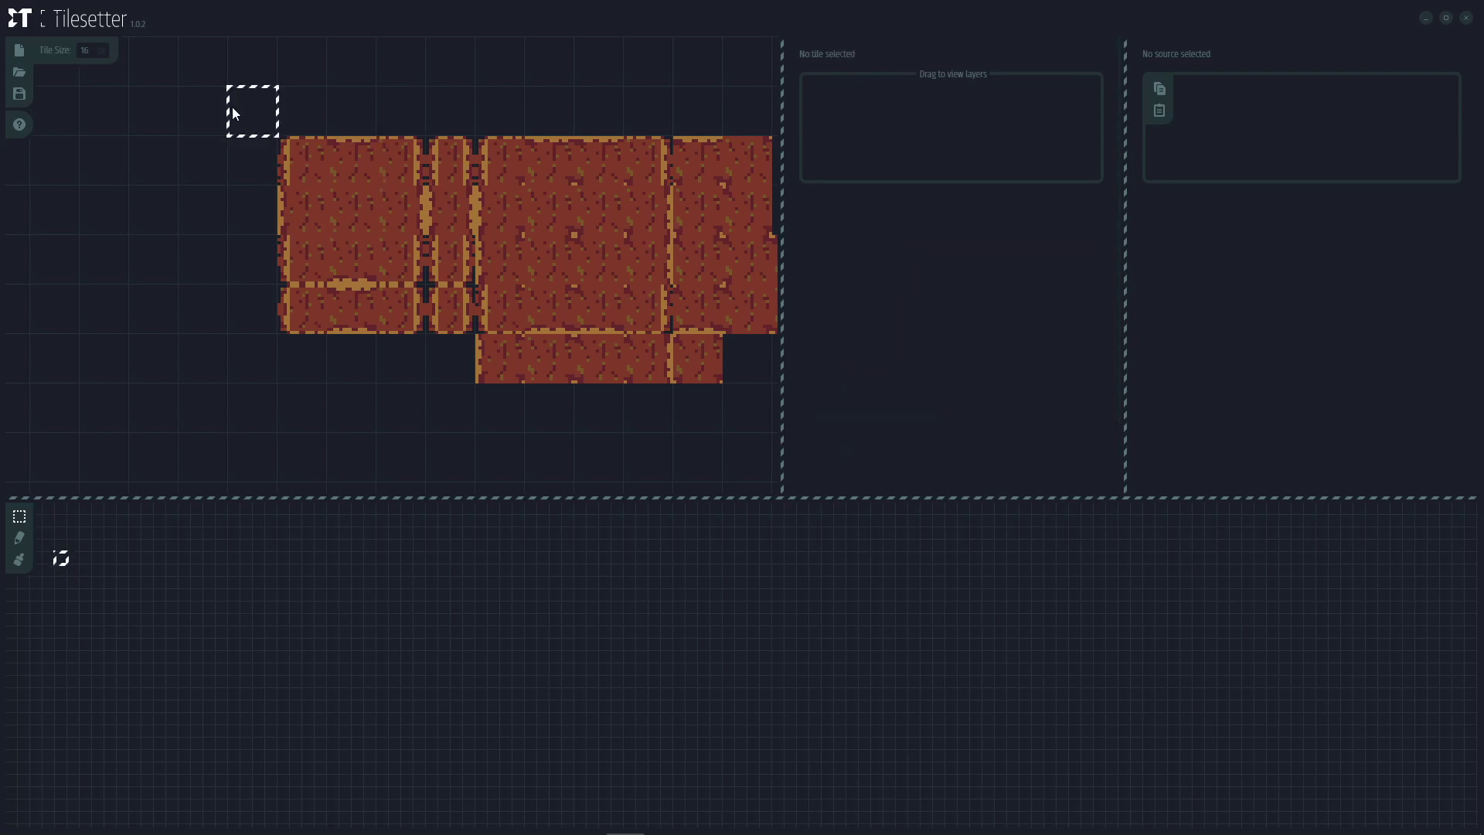
pyautogui.click(298, 212)
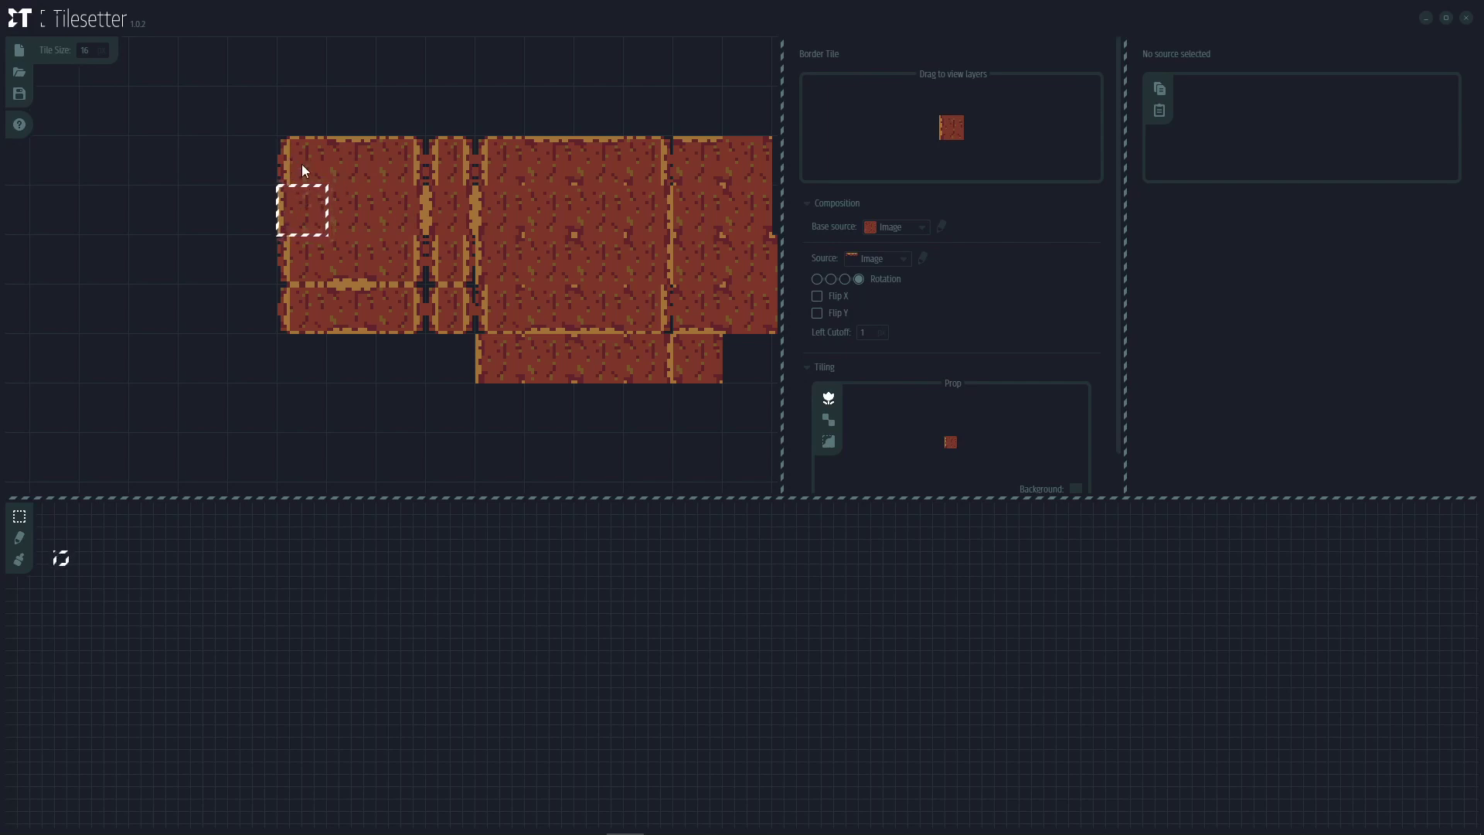
# Step: Switch the centre dirt tile's tiling to Blob Set and paint a freehand test terrain on the map with brush size 1
pyautogui.click(363, 212)
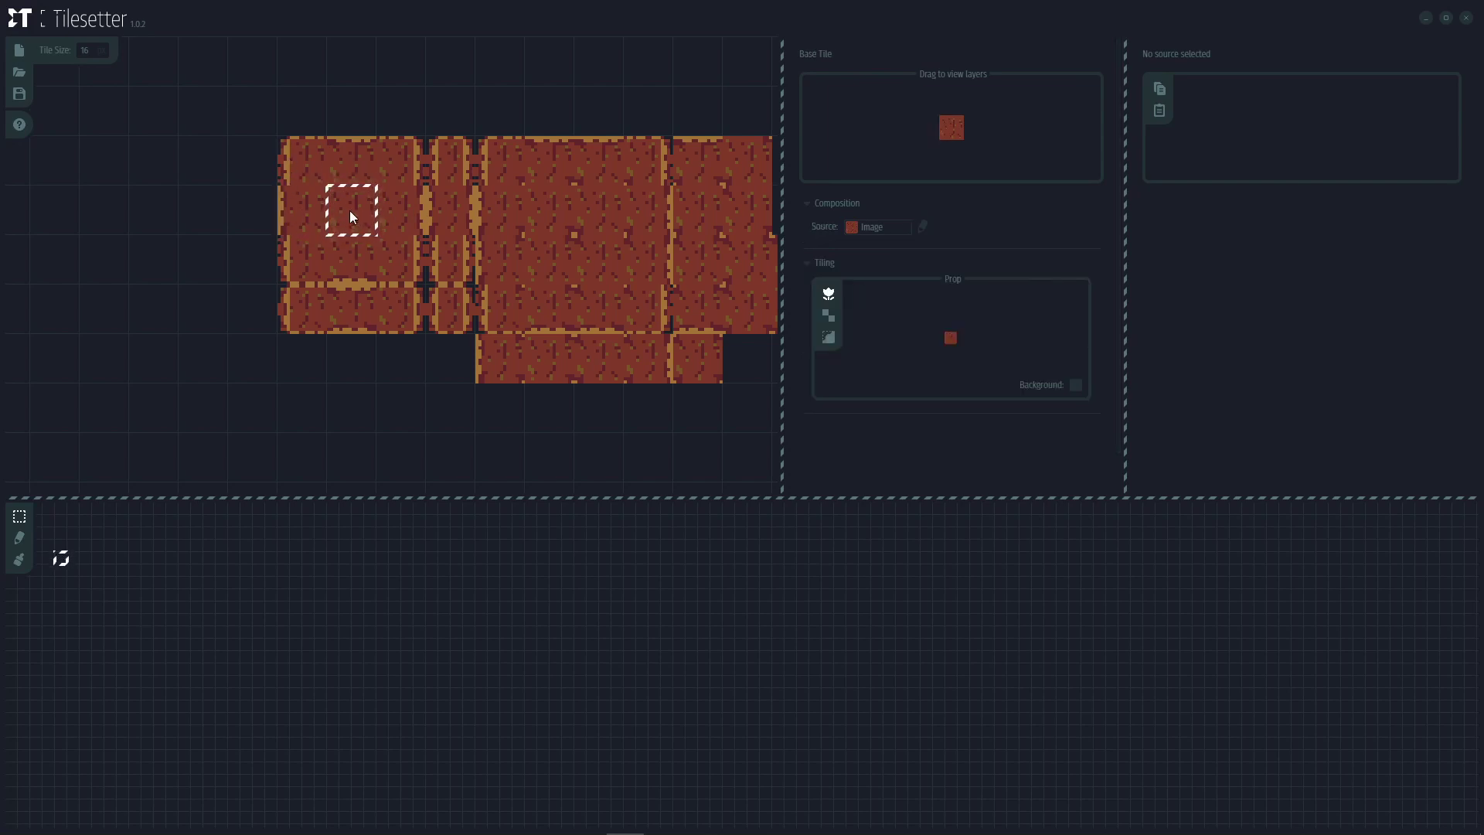
pyautogui.click(832, 315)
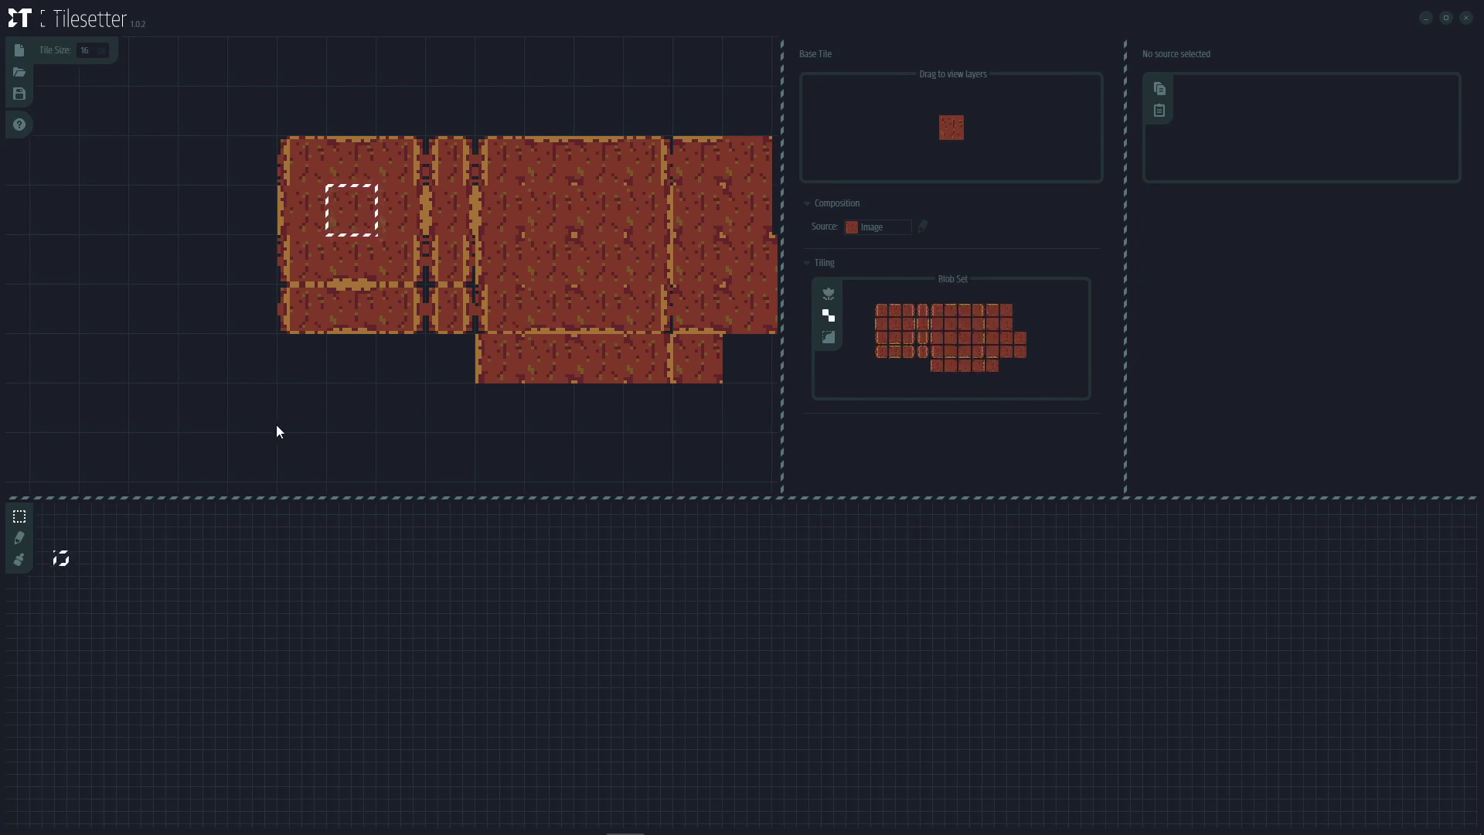
pyautogui.click(20, 559)
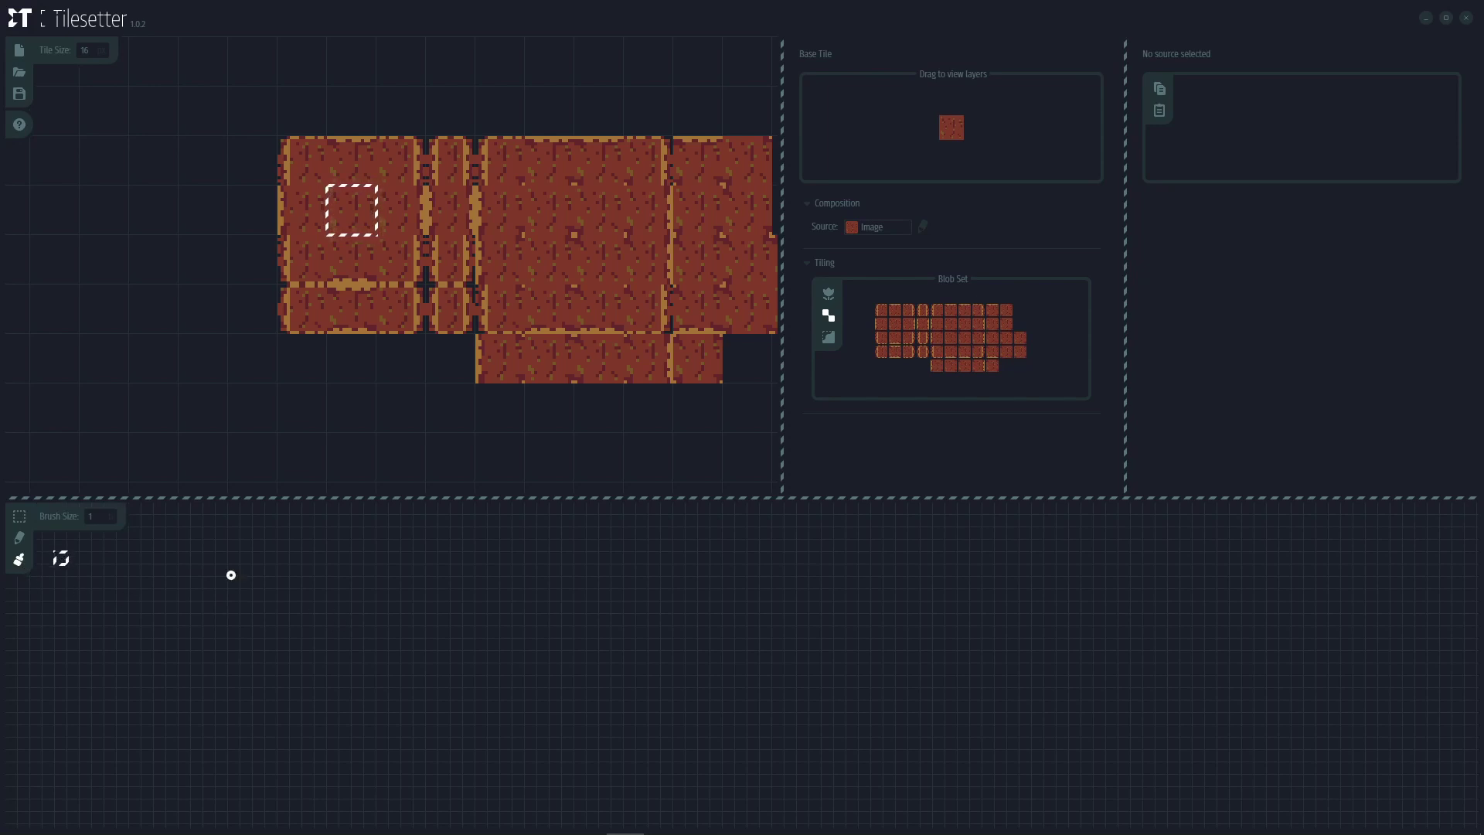
pyautogui.moveTo(229, 571)
pyautogui.mouseDown()
pyautogui.moveTo(412, 583)
pyautogui.moveTo(270, 562)
pyautogui.moveTo(418, 575)
pyautogui.moveTo(234, 595)
pyautogui.moveTo(314, 620)
pyautogui.moveTo(469, 585)
pyautogui.moveTo(378, 571)
pyautogui.moveTo(400, 562)
pyautogui.moveTo(457, 566)
pyautogui.mouseUp()
pyautogui.scroll(3, 346, 596)
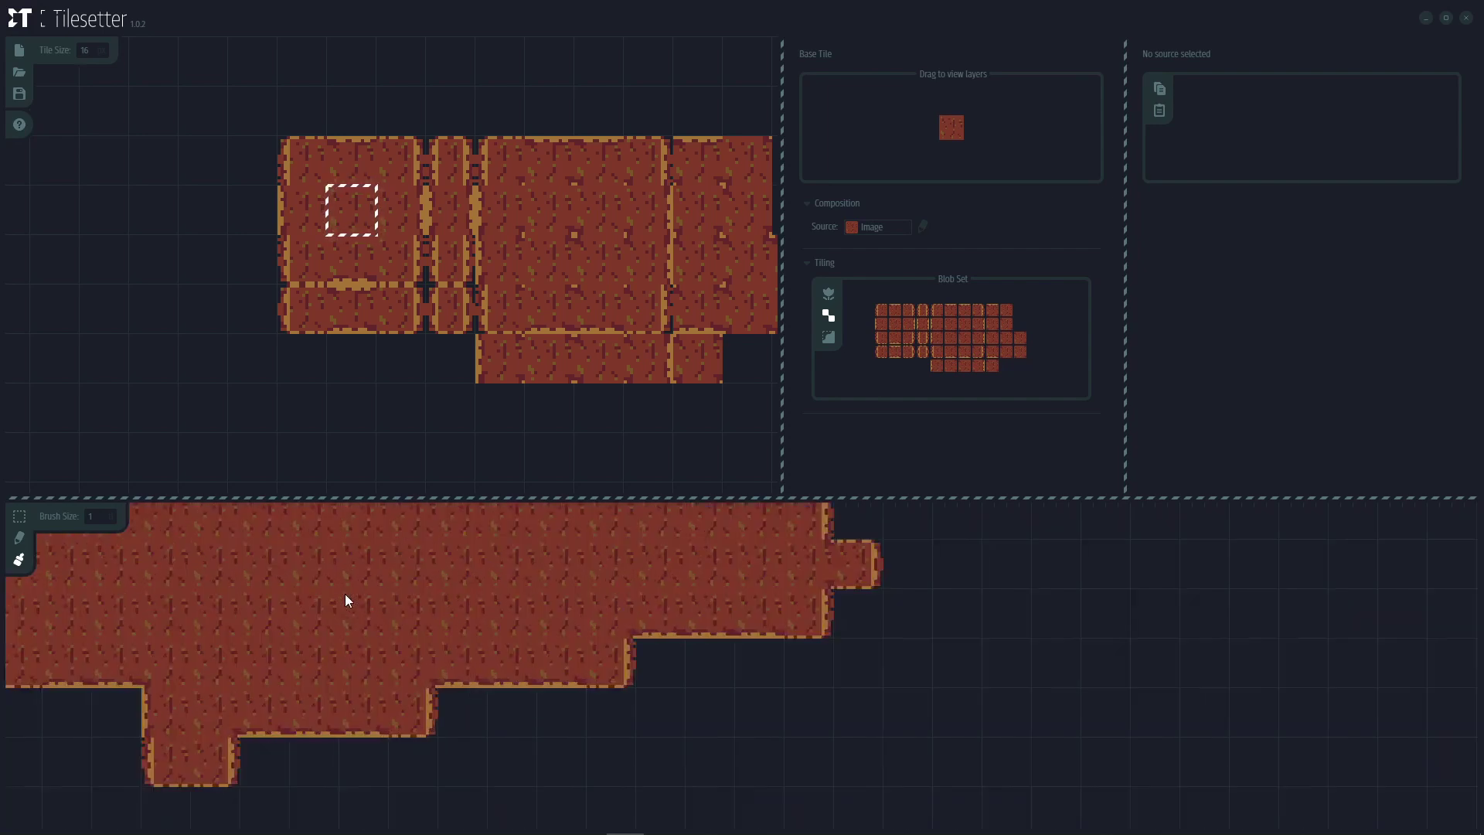
pyautogui.scroll(-3, 345, 594)
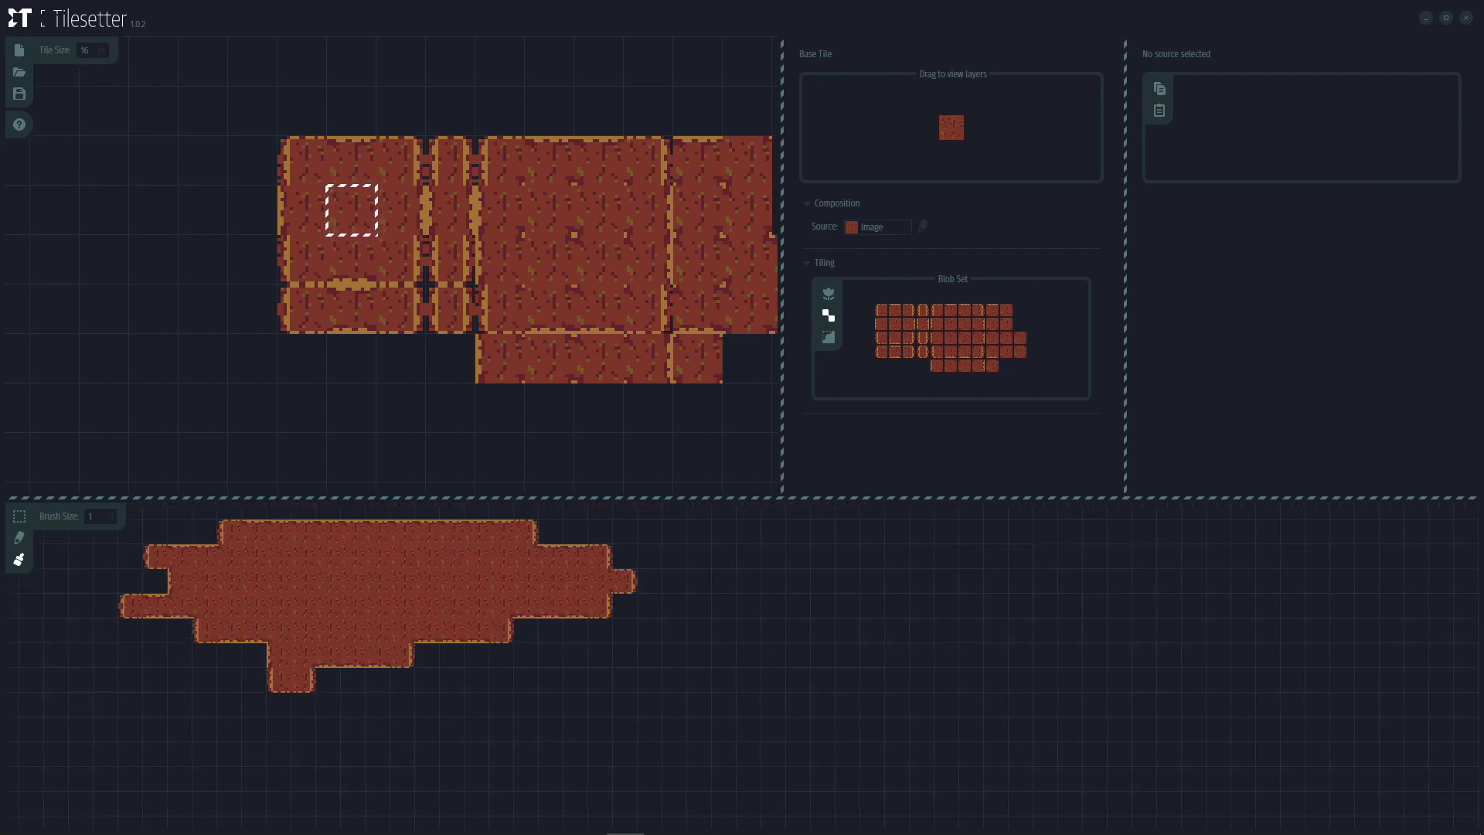
pyautogui.scroll(3, 293, 576)
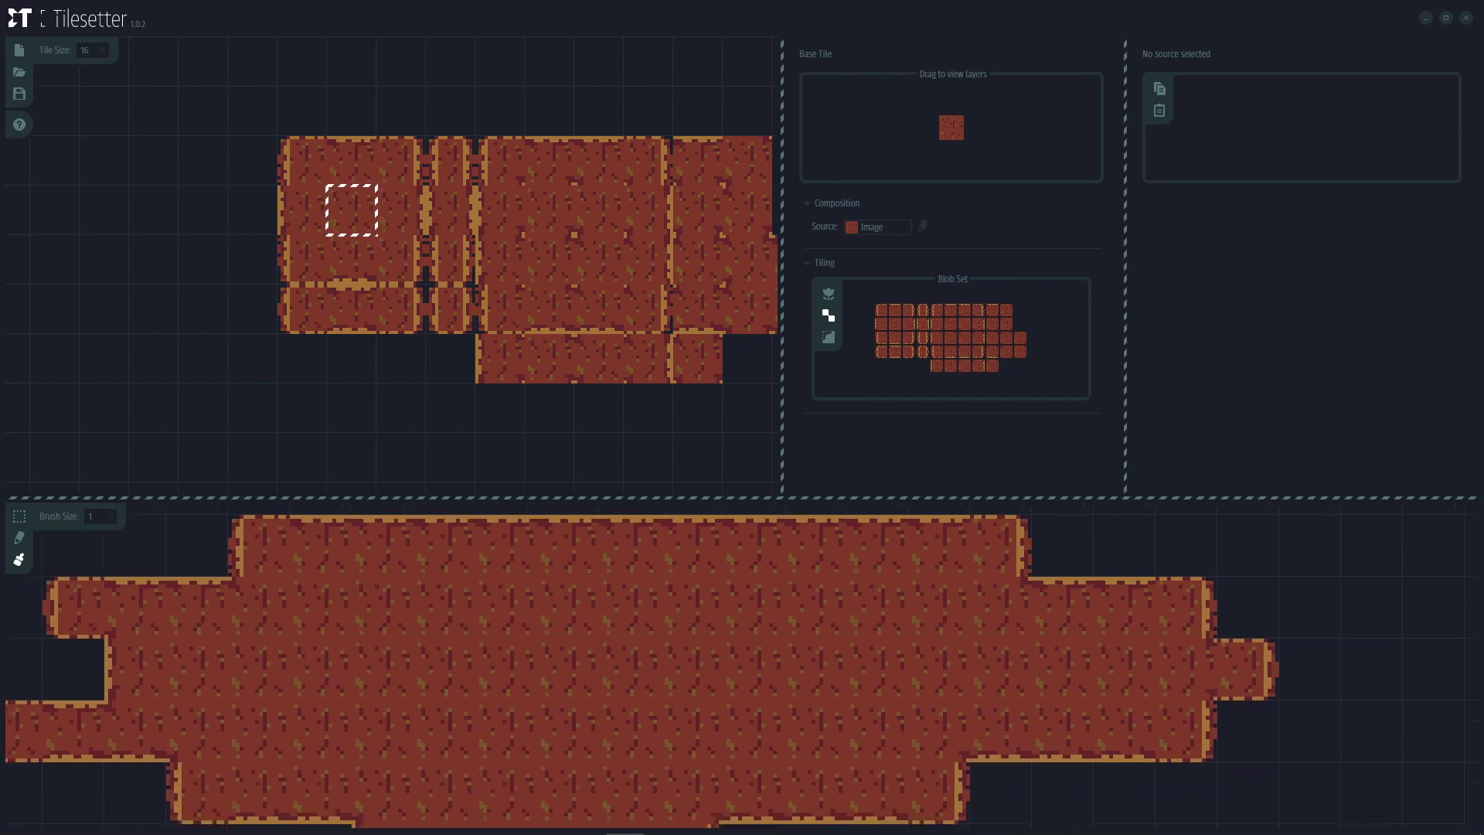
pyautogui.scroll(-3, 419, 680)
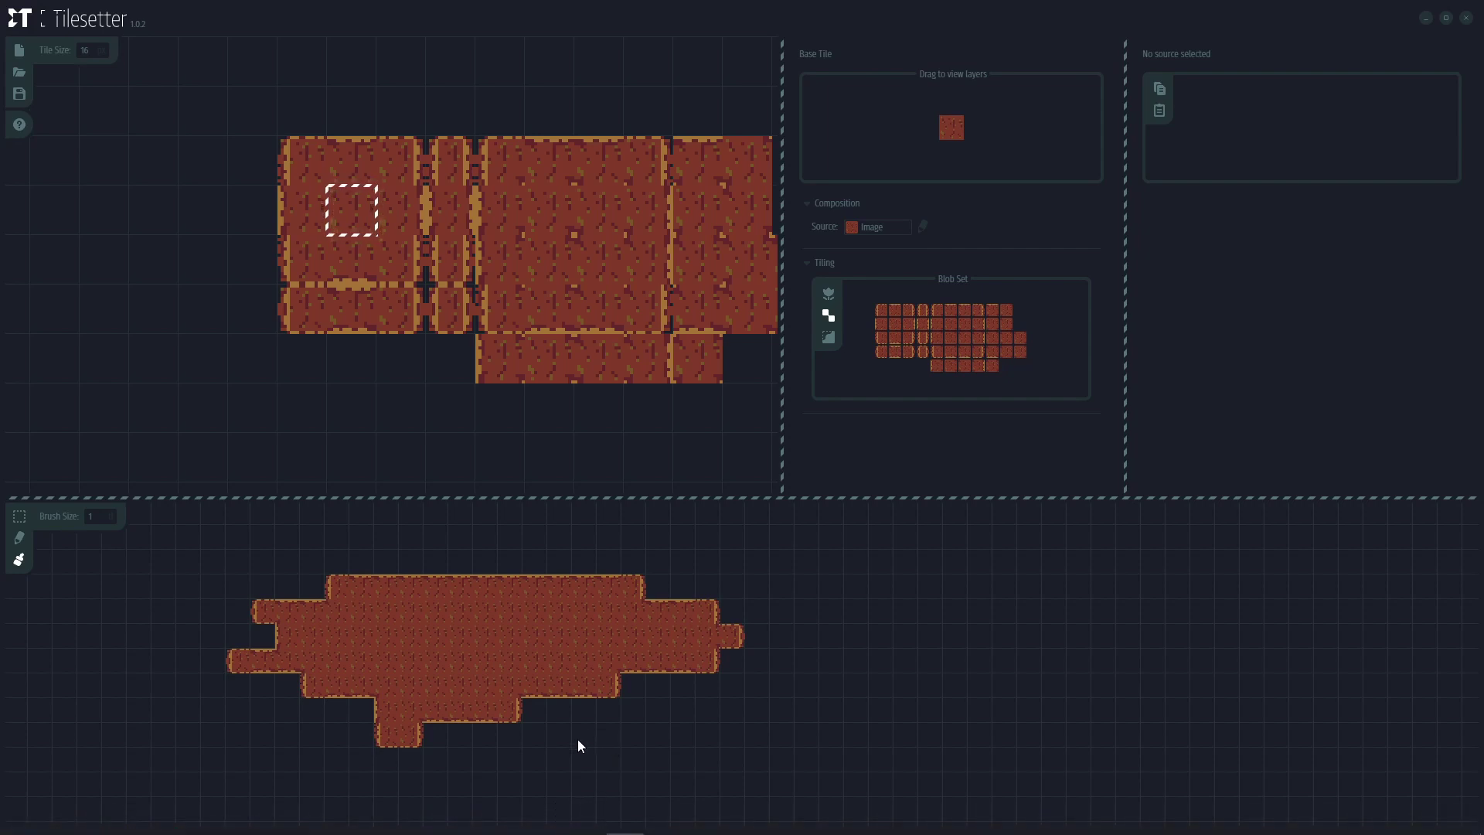
# Step: Switch to Aseprite, add a new layer above Layer 1 and hide Layer 1
pyautogui.click(550, 826)
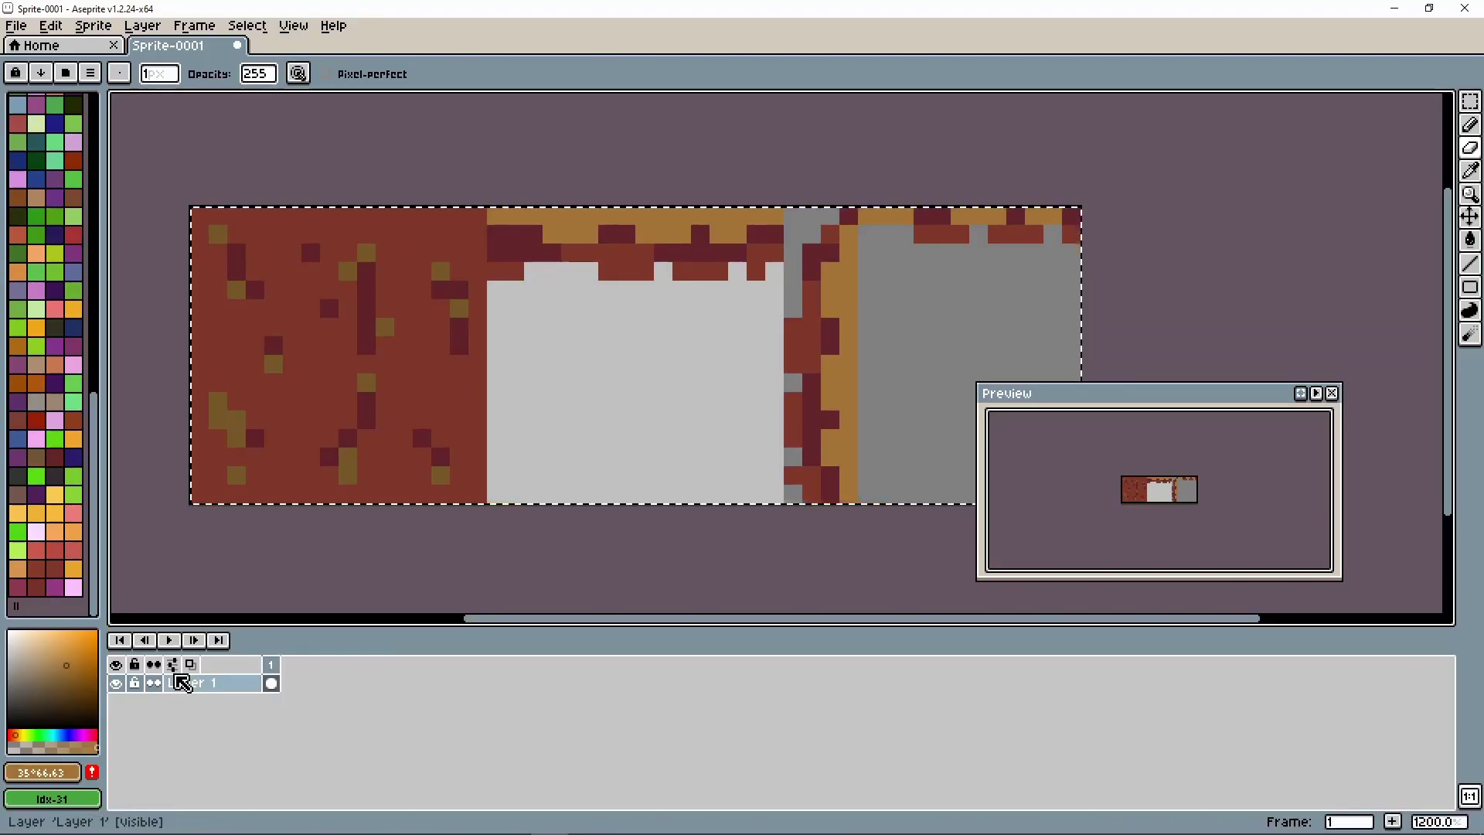
pyautogui.click(153, 29)
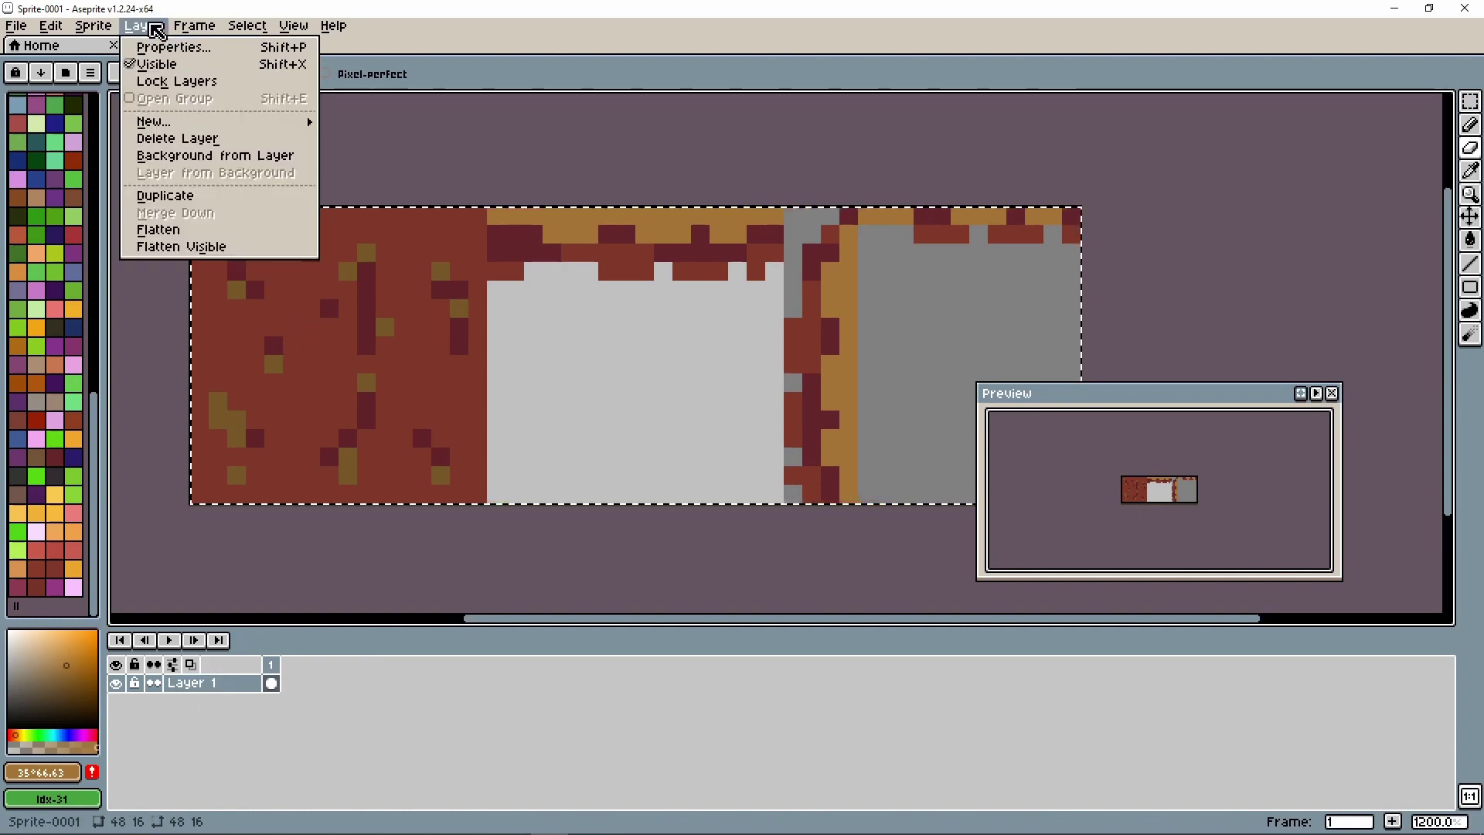
pyautogui.moveTo(205, 122)
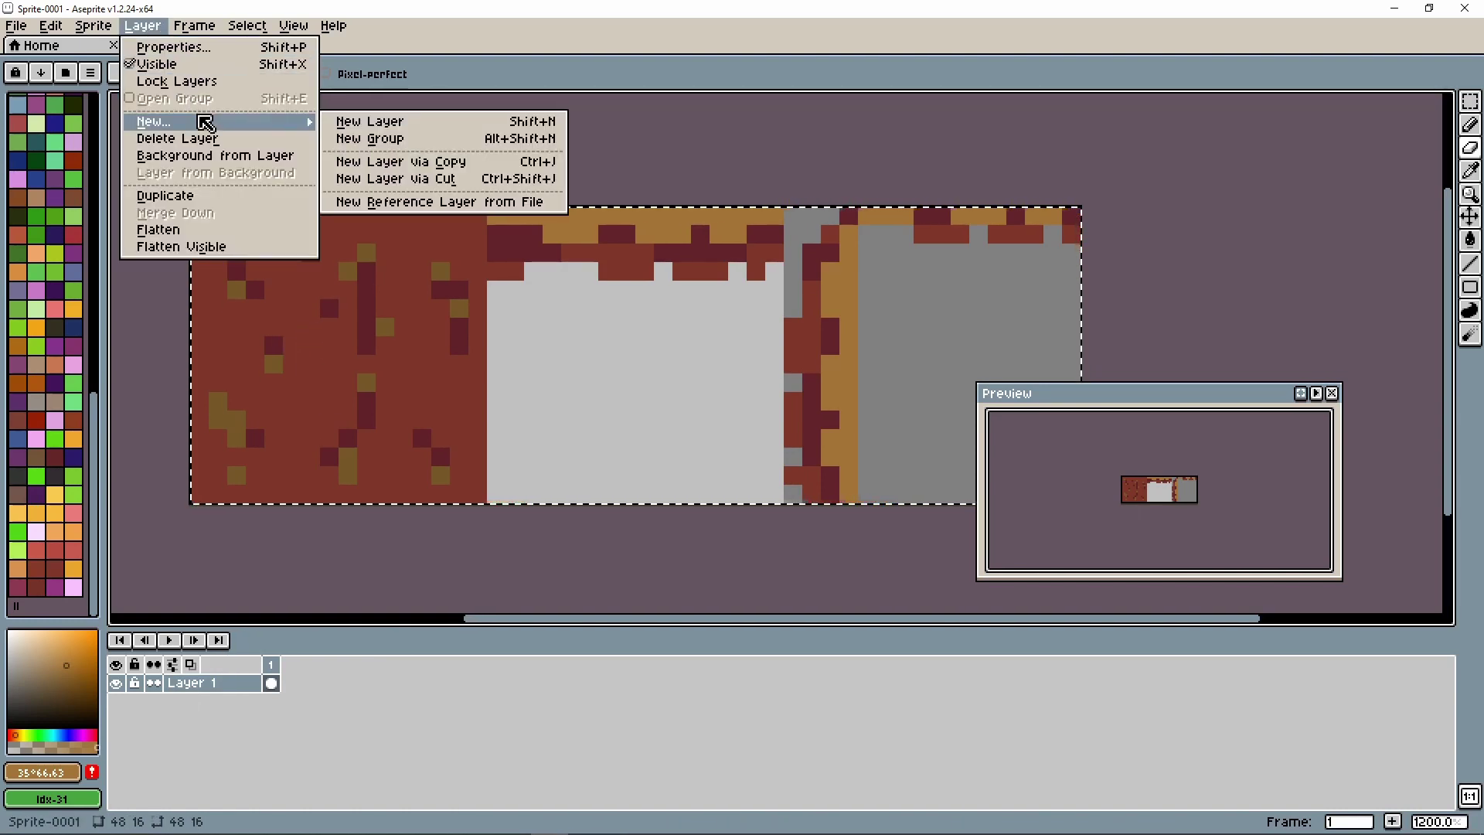
pyautogui.click(385, 123)
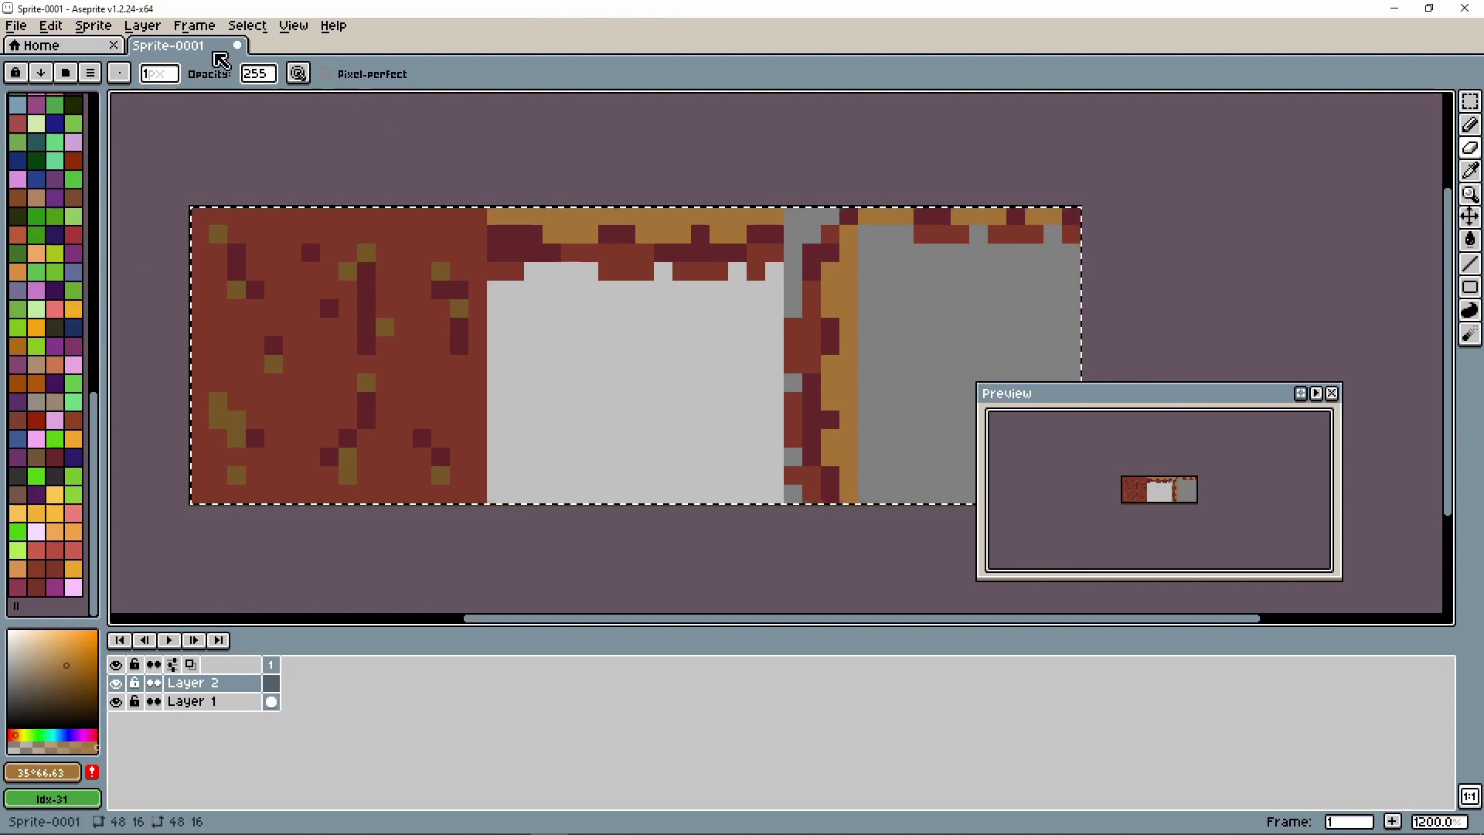
pyautogui.click(277, 685)
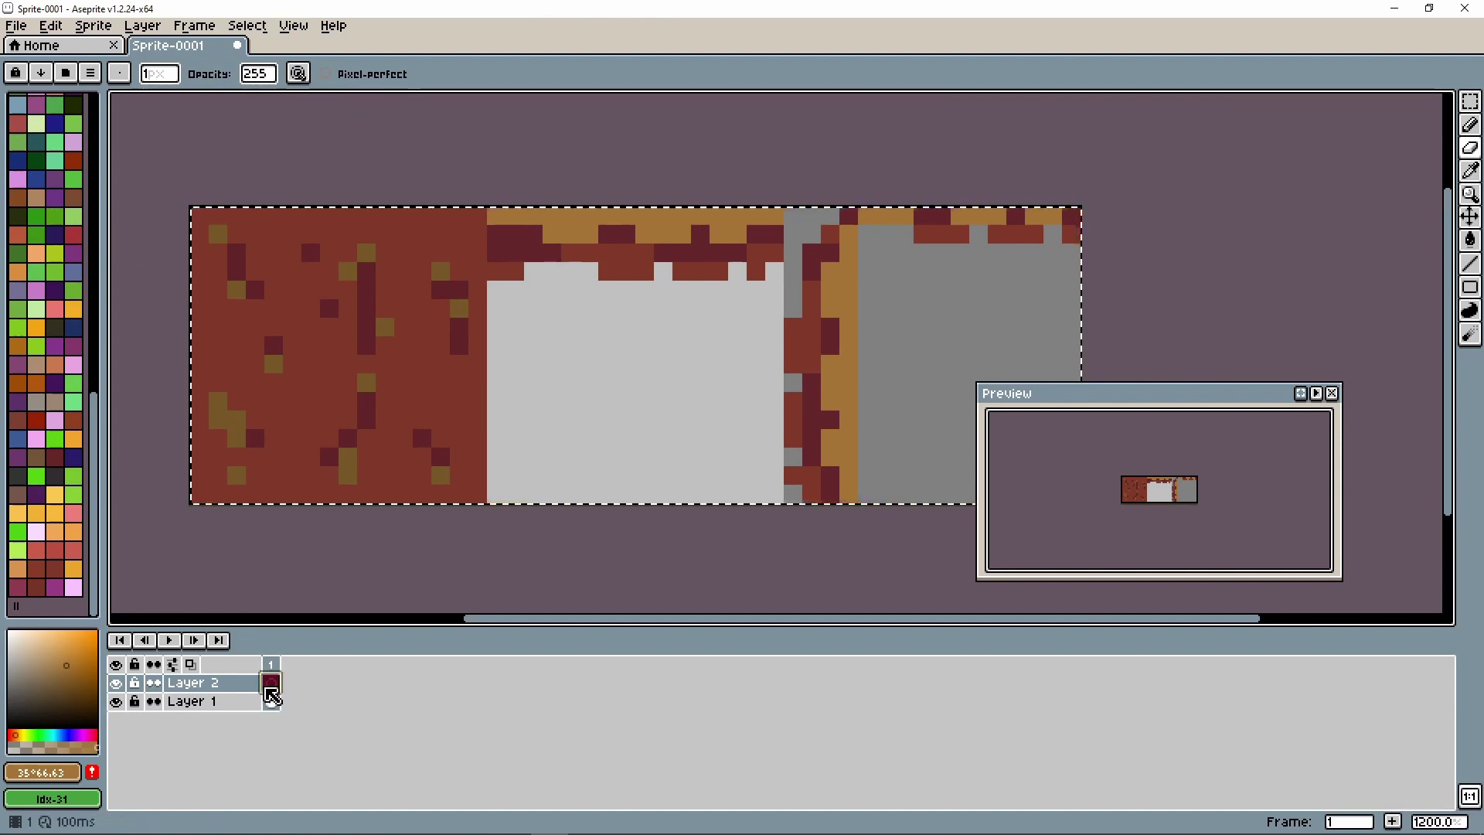
pyautogui.click(117, 703)
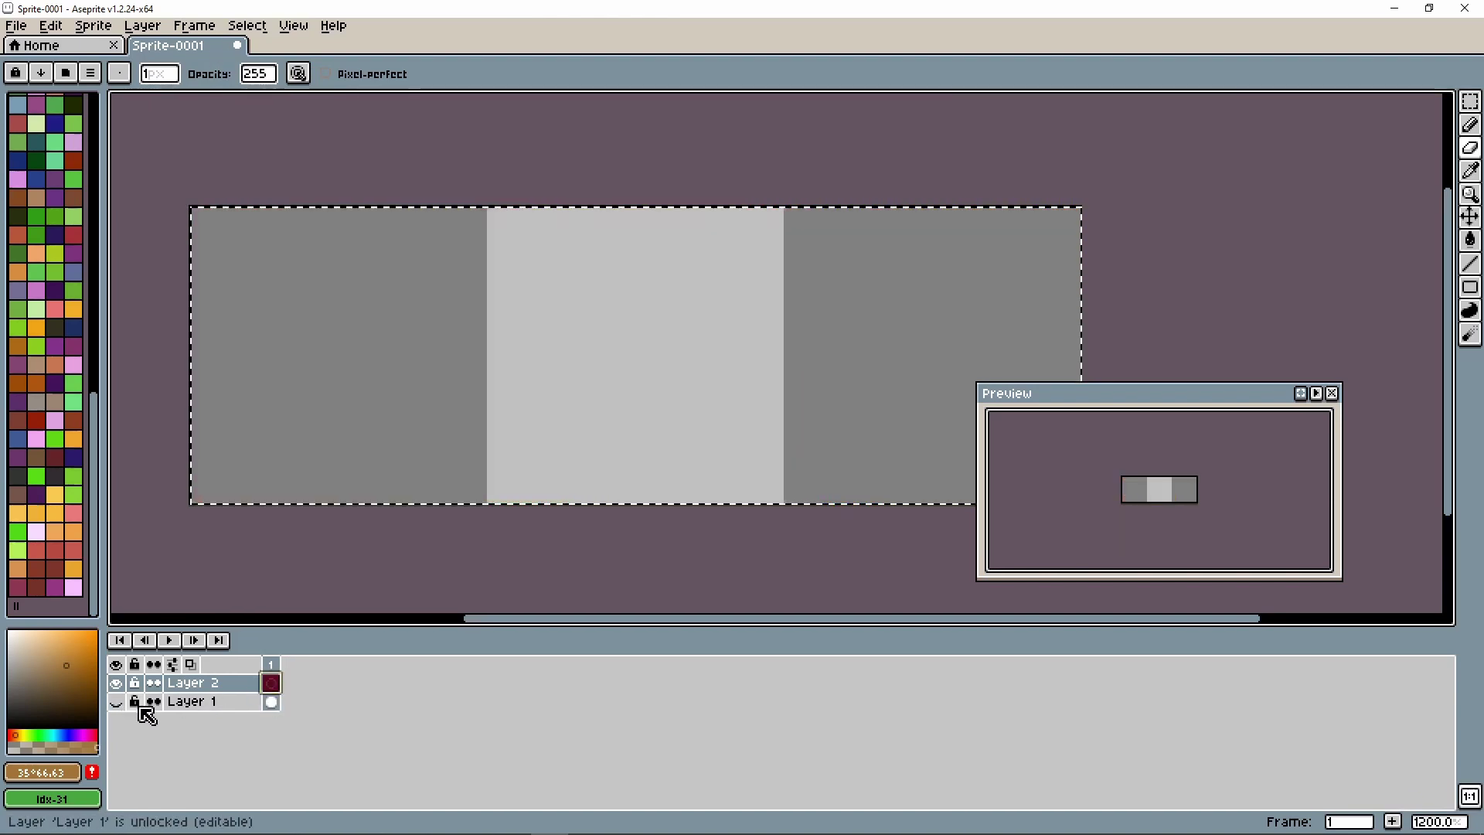
pyautogui.click(218, 685)
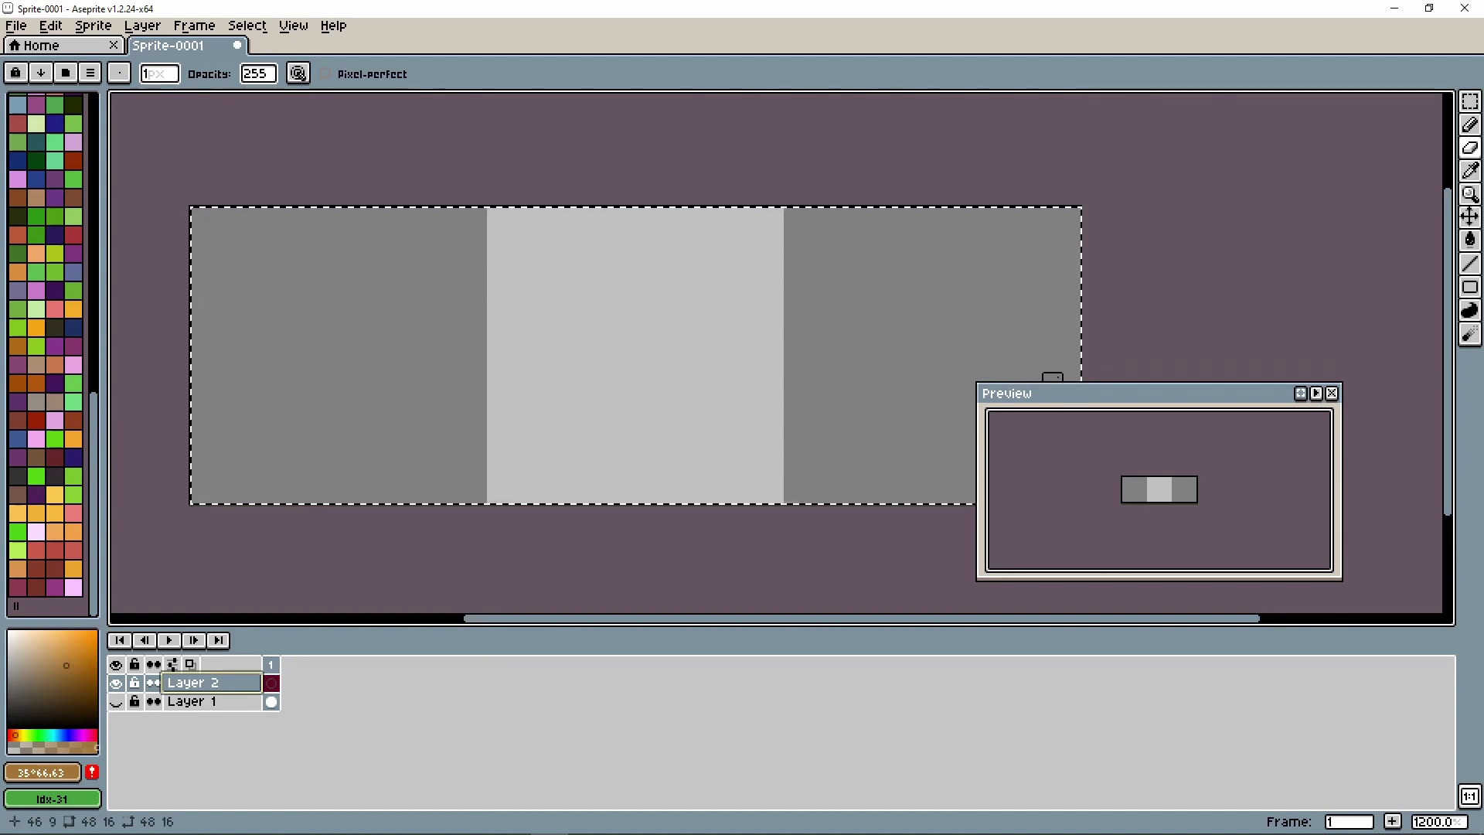
# Step: Move the preview window clear of the canvas, then outline and fill the first 16 px tile with yellow palette colour Idx-237
pyautogui.moveTo(1077, 397); pyautogui.dragTo(1197, 382)
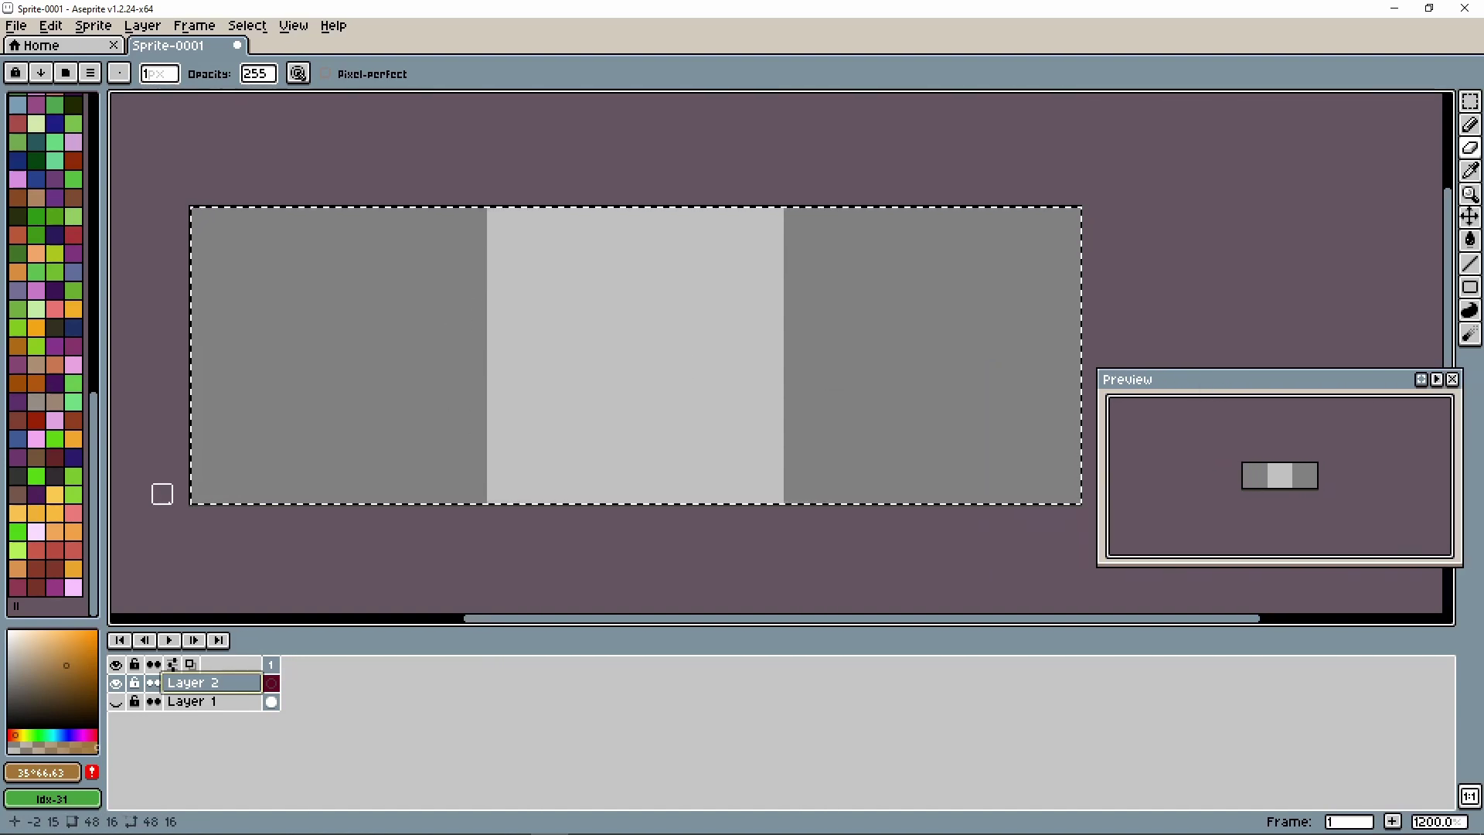
pyautogui.click(34, 519)
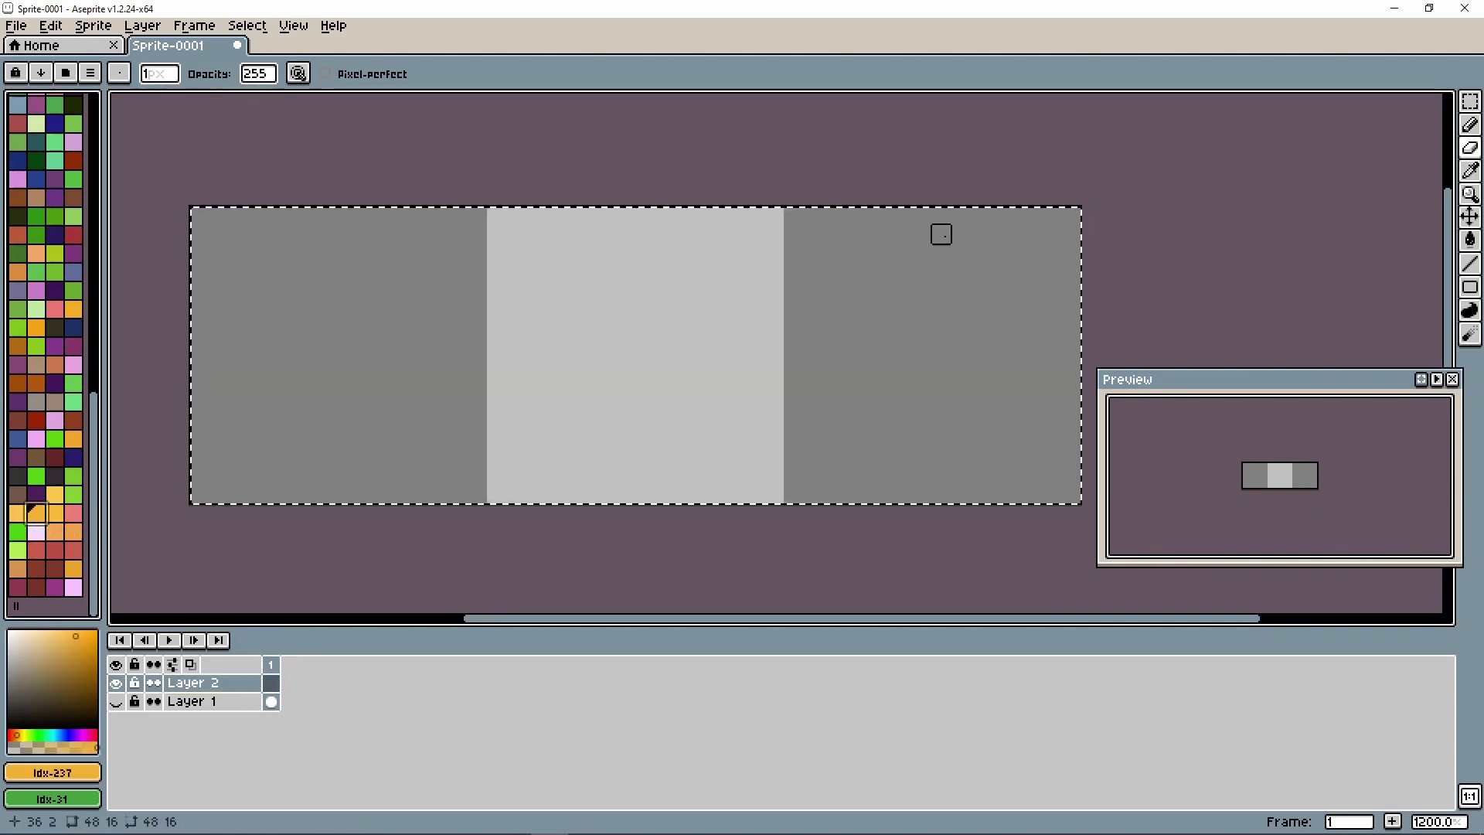
pyautogui.click(1479, 128)
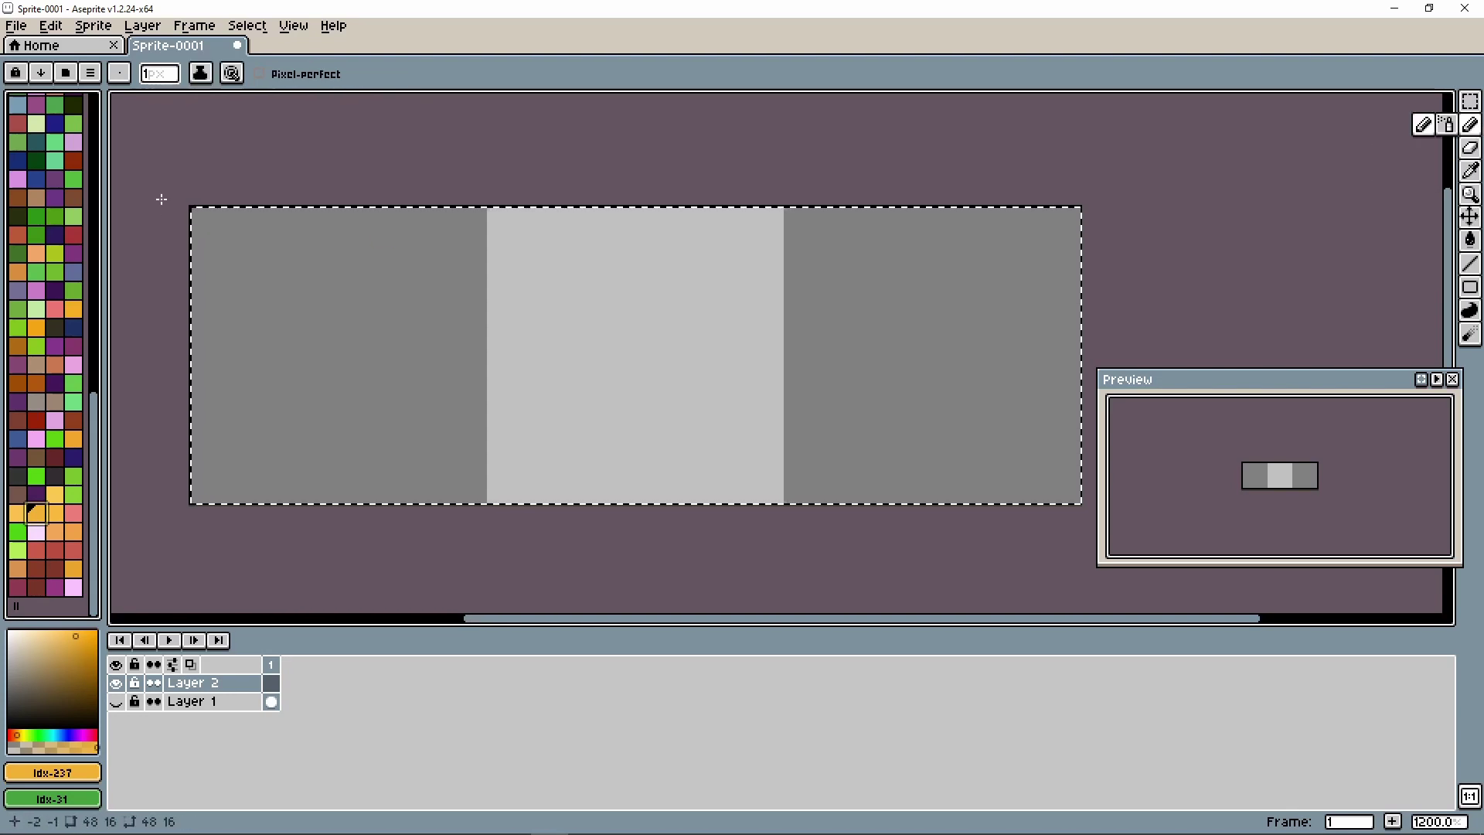
pyautogui.moveTo(193, 213); pyautogui.dragTo(286, 218)
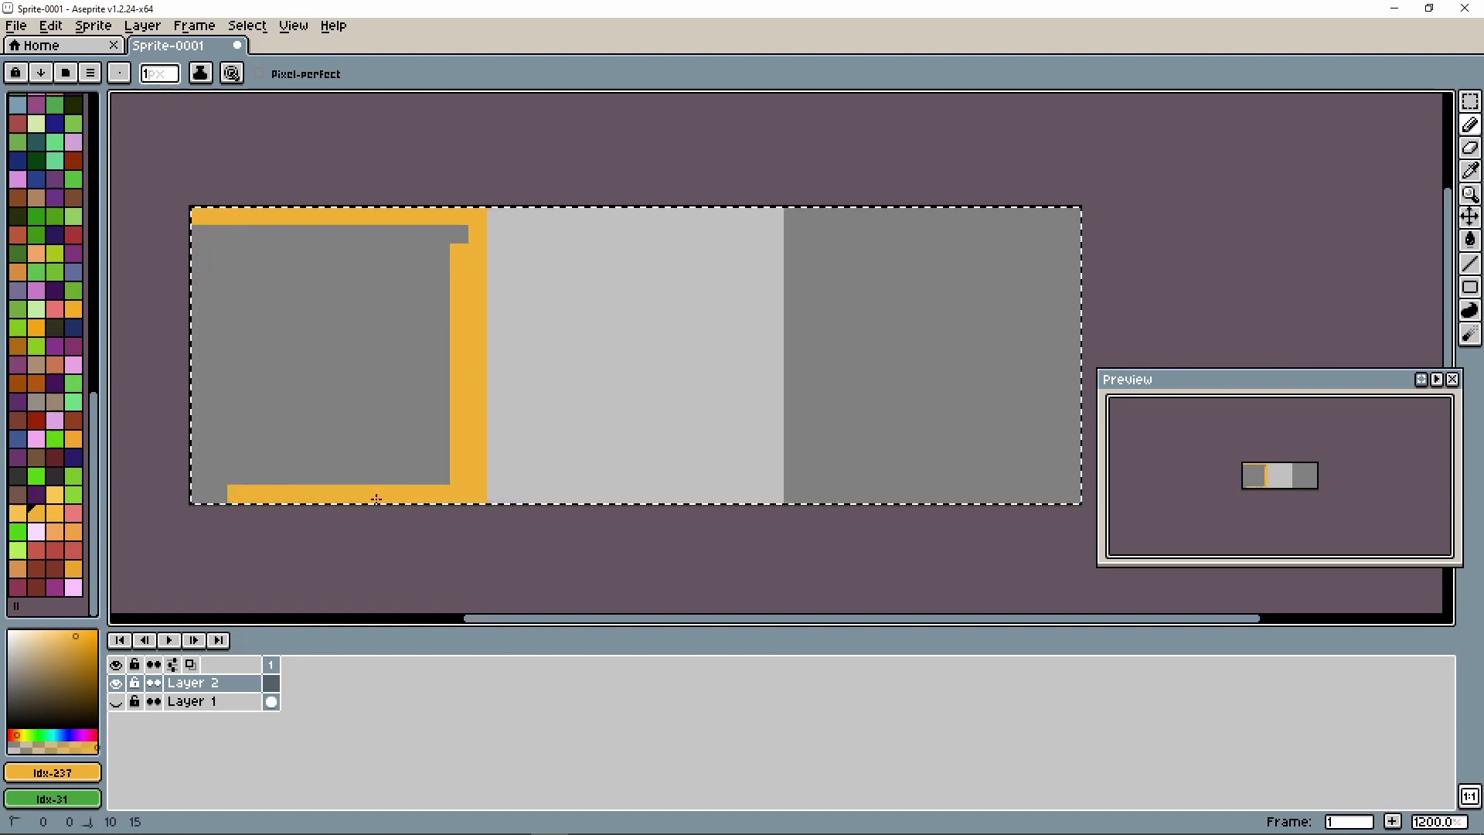
pyautogui.moveTo(197, 372); pyautogui.dragTo(197, 236)
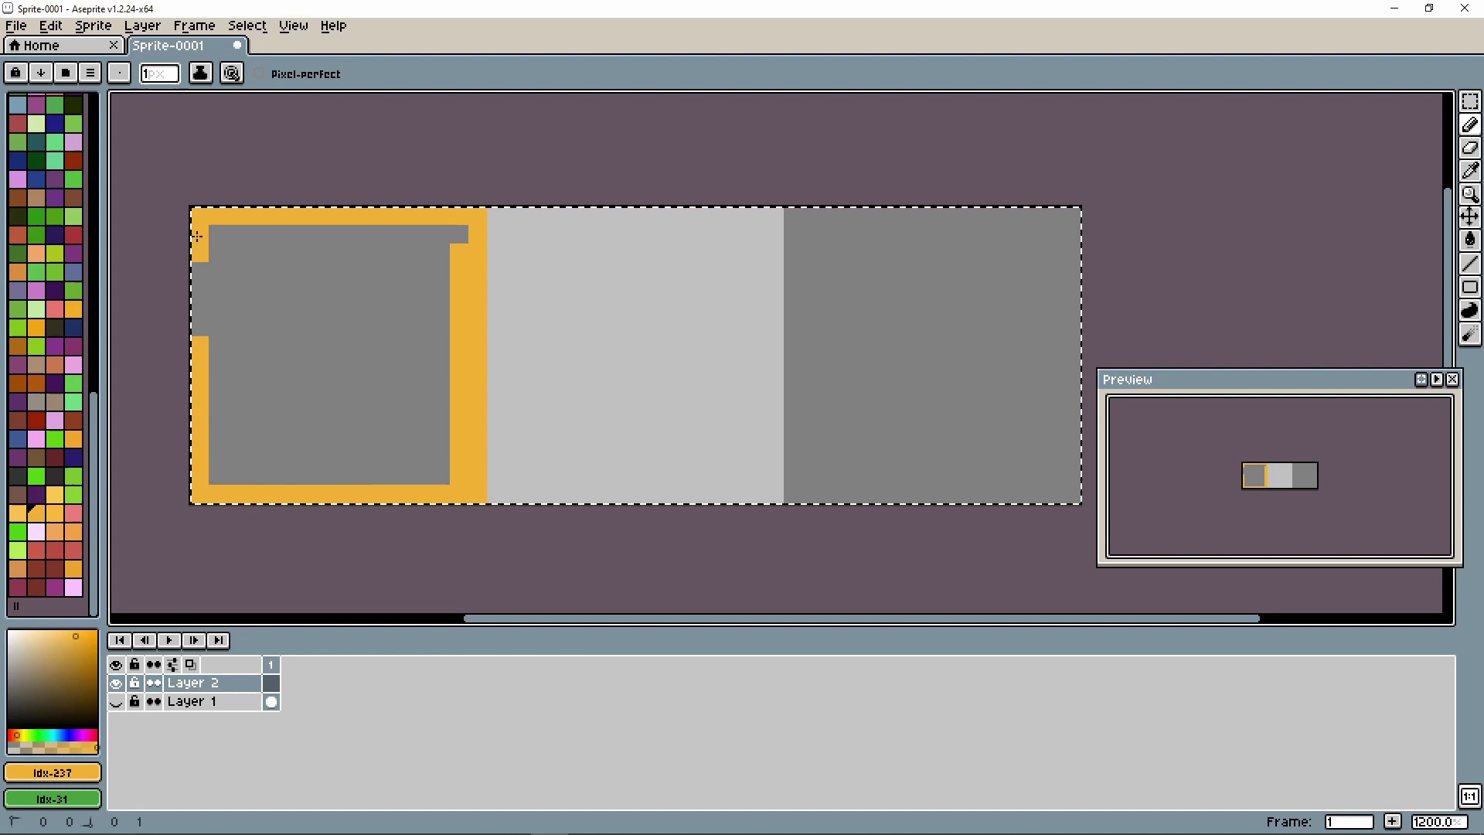
pyautogui.click(191, 334)
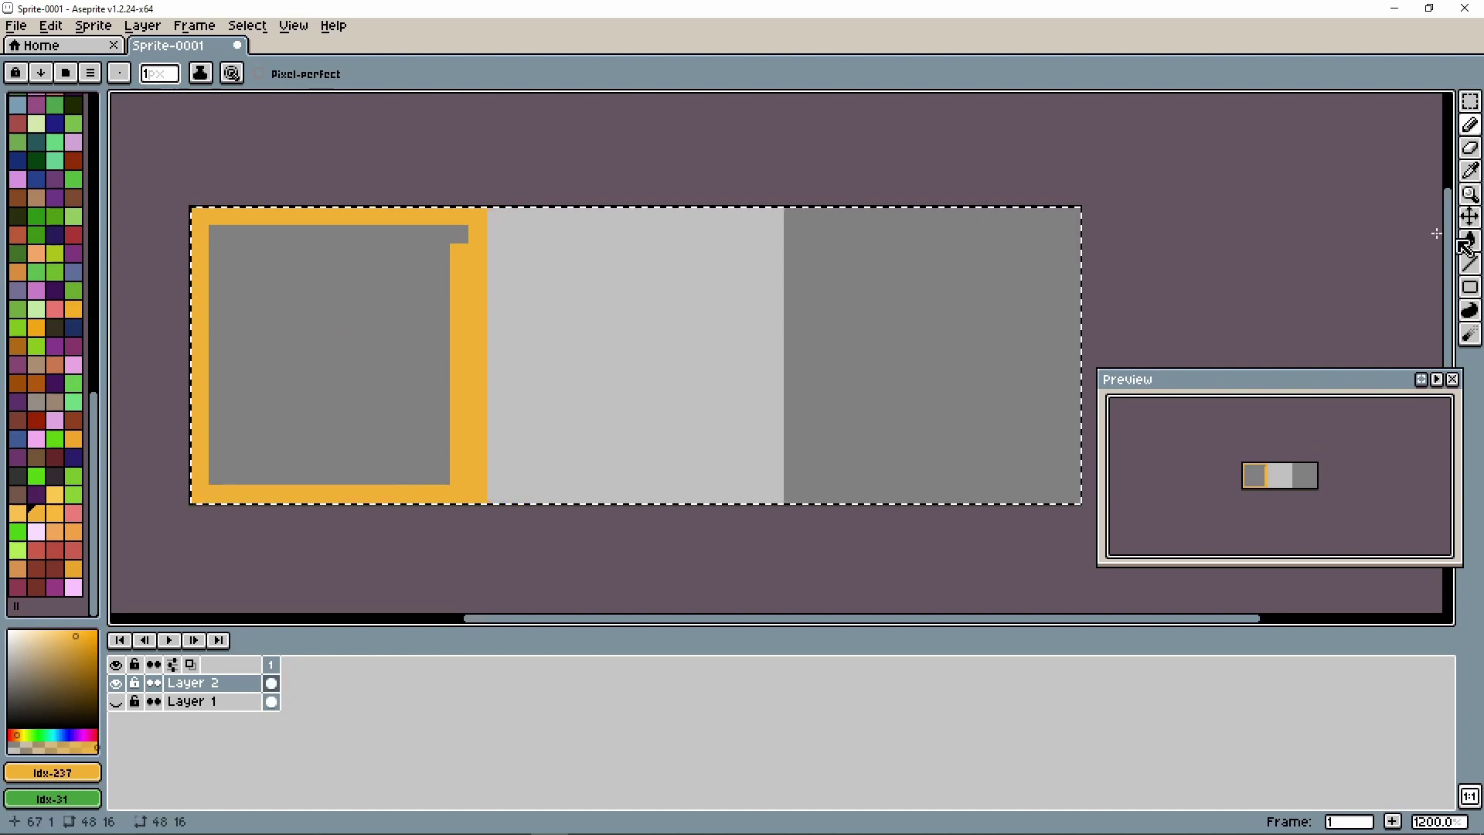
pyautogui.click(1466, 244)
pyautogui.click(279, 326)
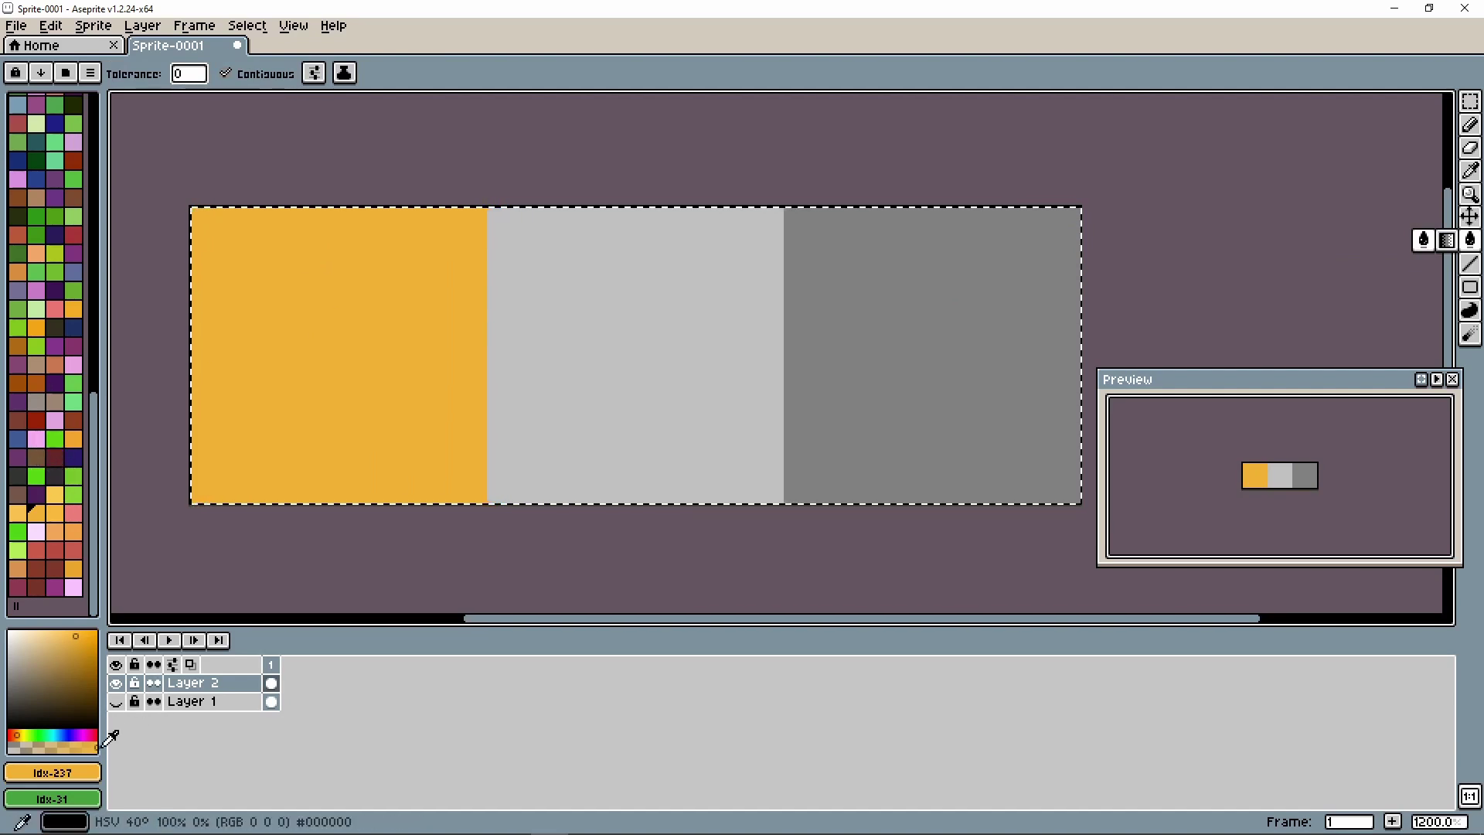
# Step: Set the foreground colour to orange, HSV 20, 76, 84, and undo the tile fill made with it
pyautogui.click(83, 776)
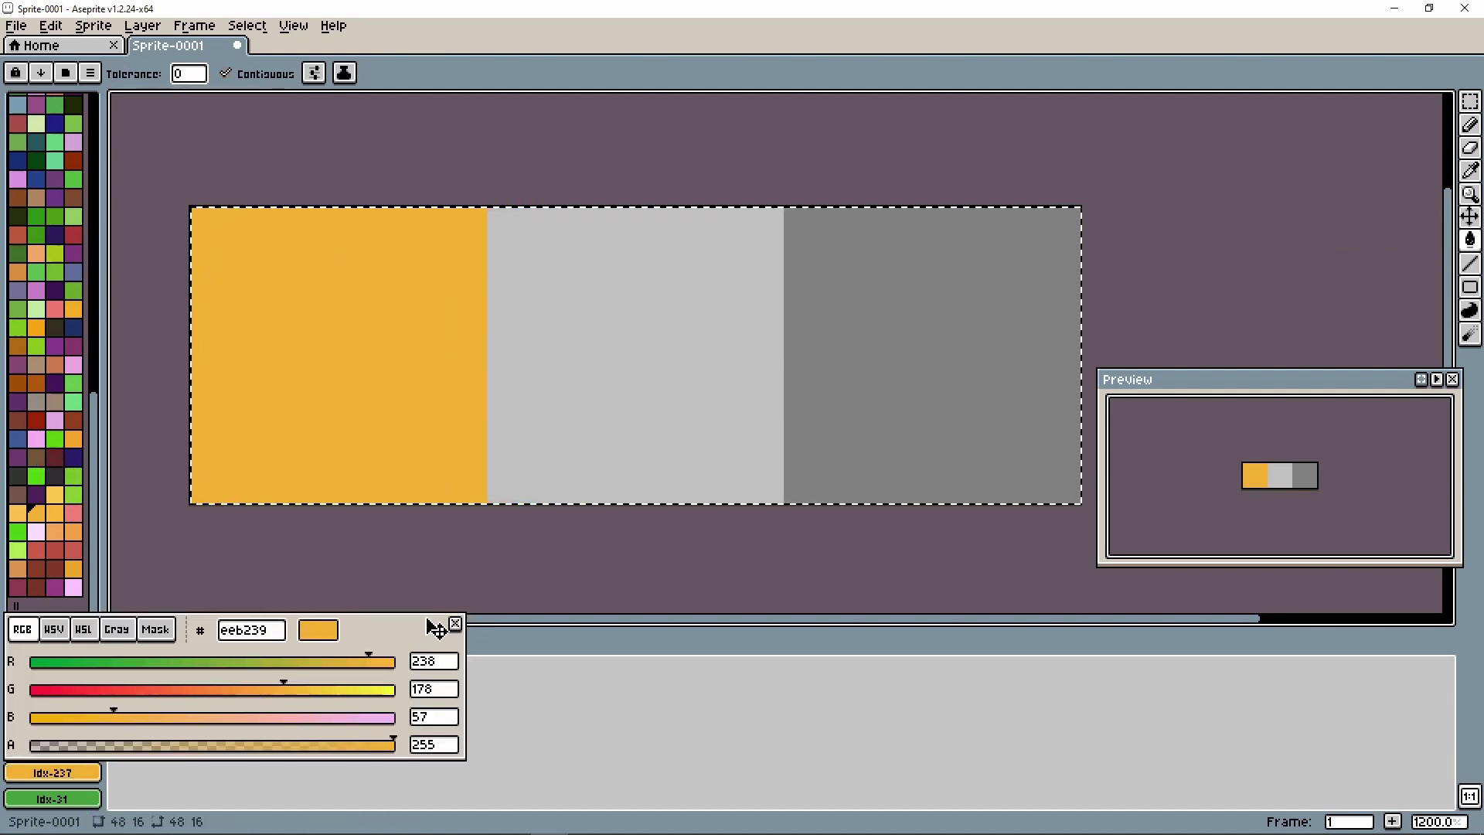
pyautogui.click(326, 560)
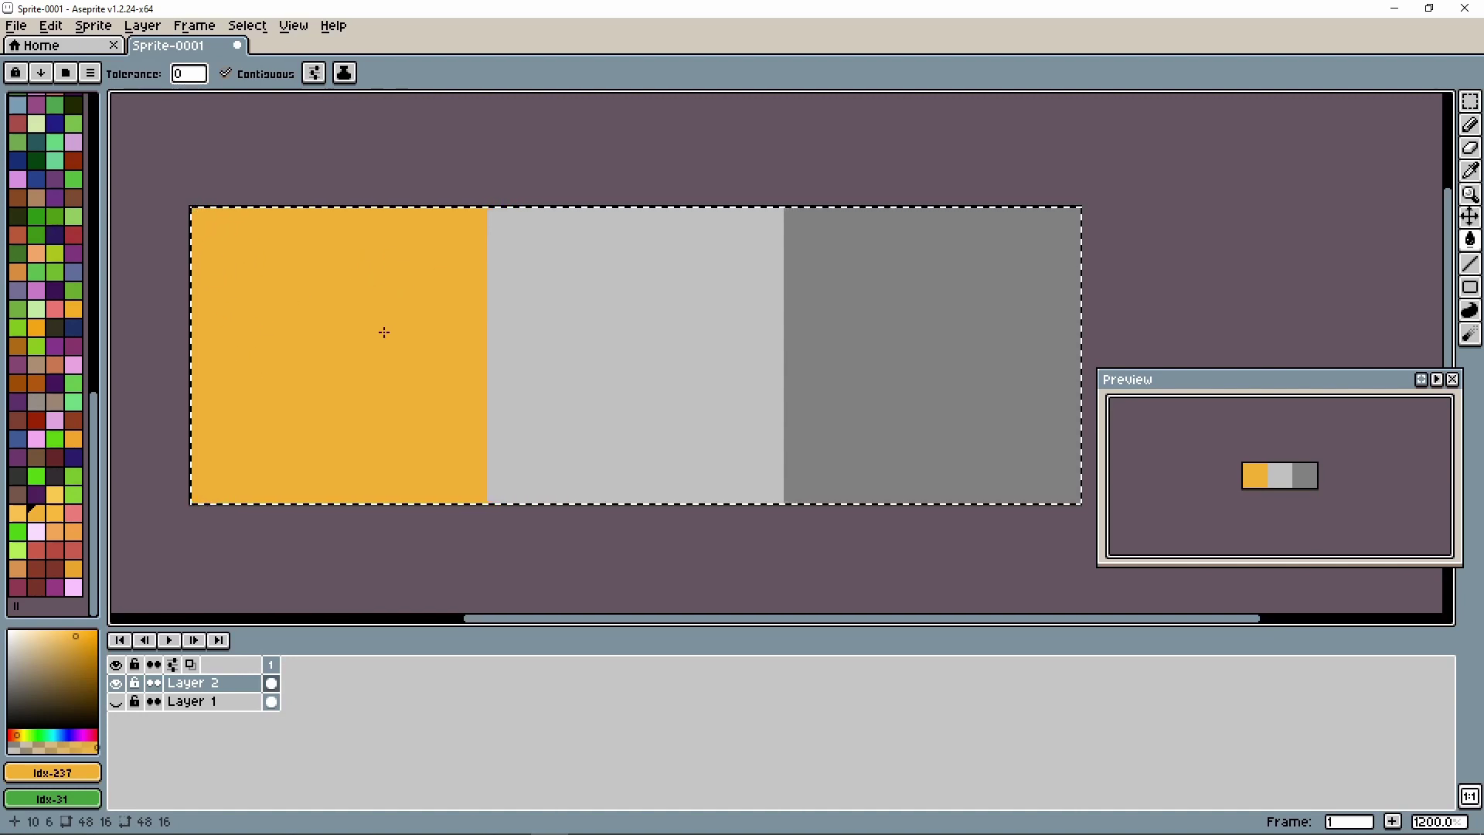
pyautogui.click(77, 773)
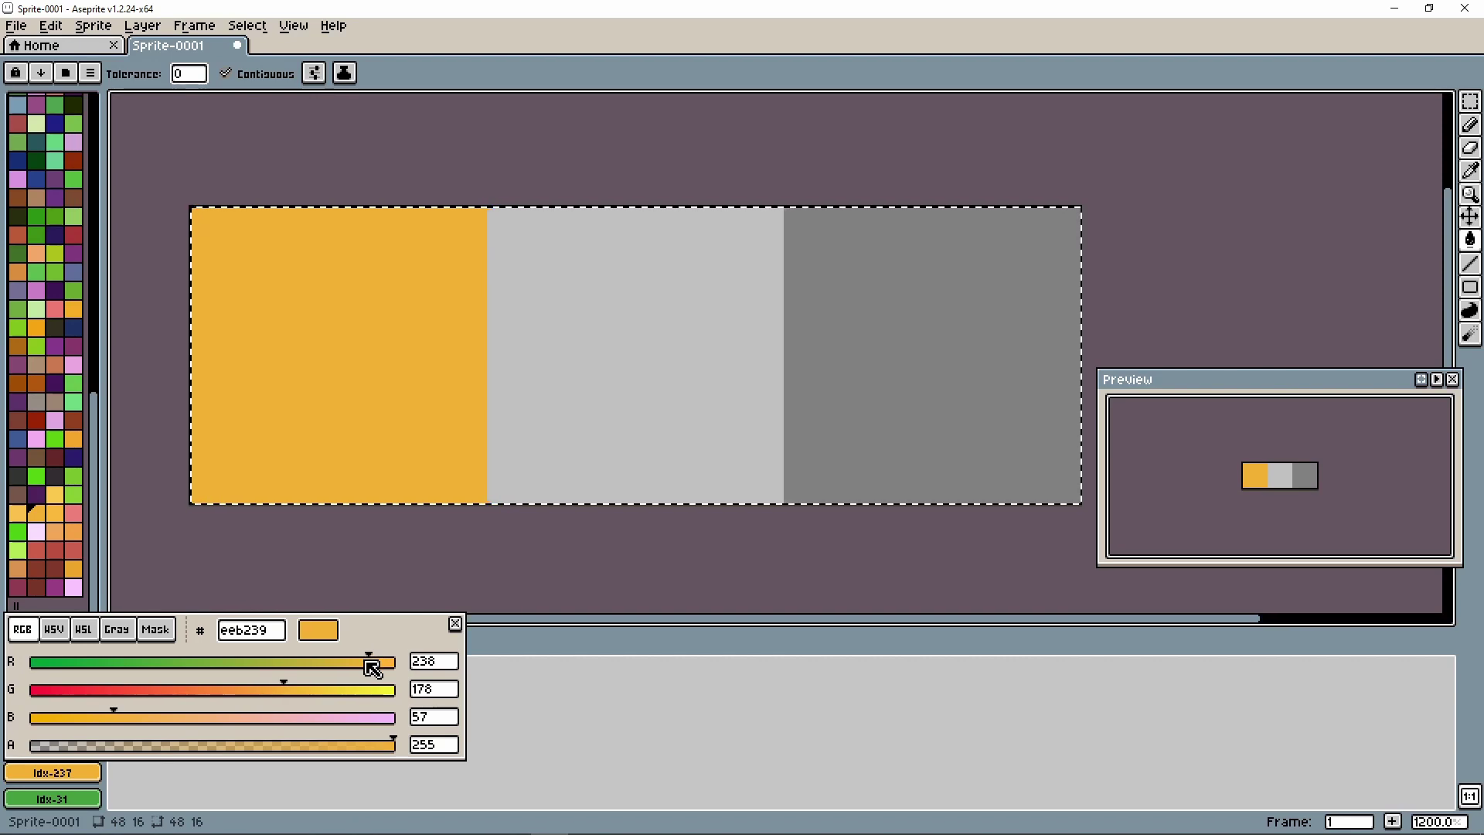
pyautogui.click(47, 631)
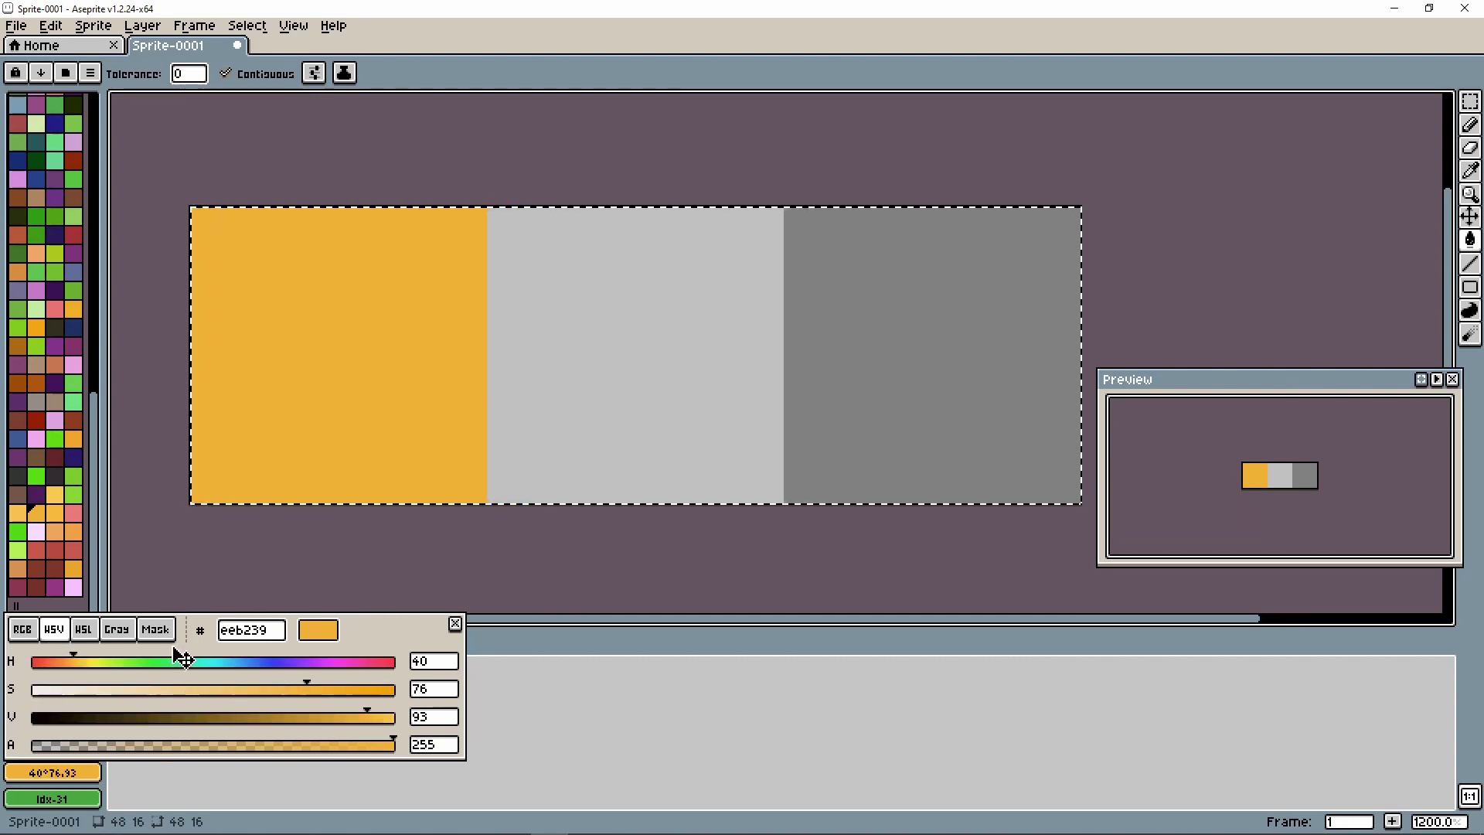
pyautogui.moveTo(77, 660); pyautogui.dragTo(57, 665)
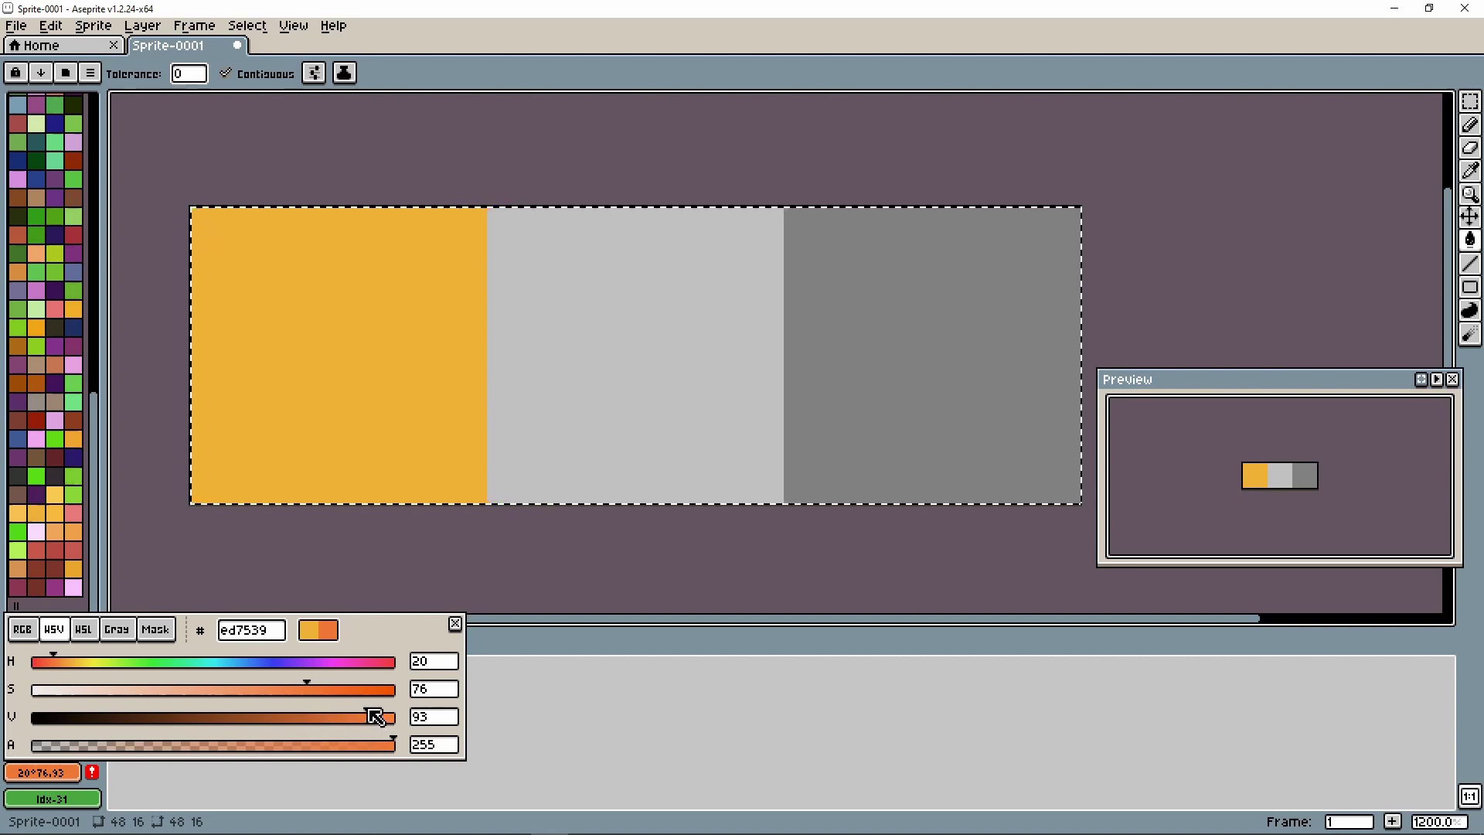
pyautogui.moveTo(375, 716); pyautogui.dragTo(335, 716)
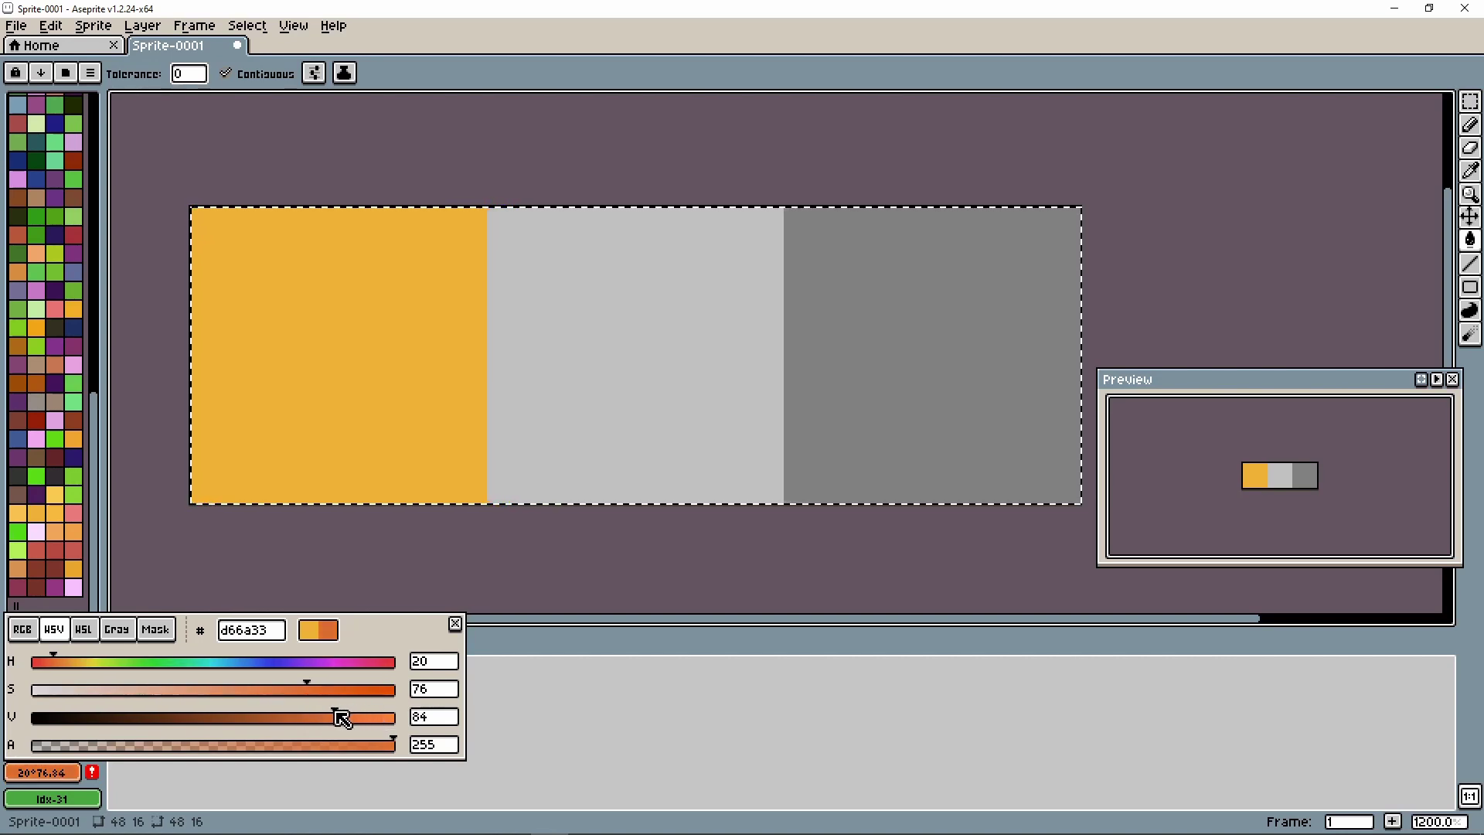
pyautogui.click(237, 242)
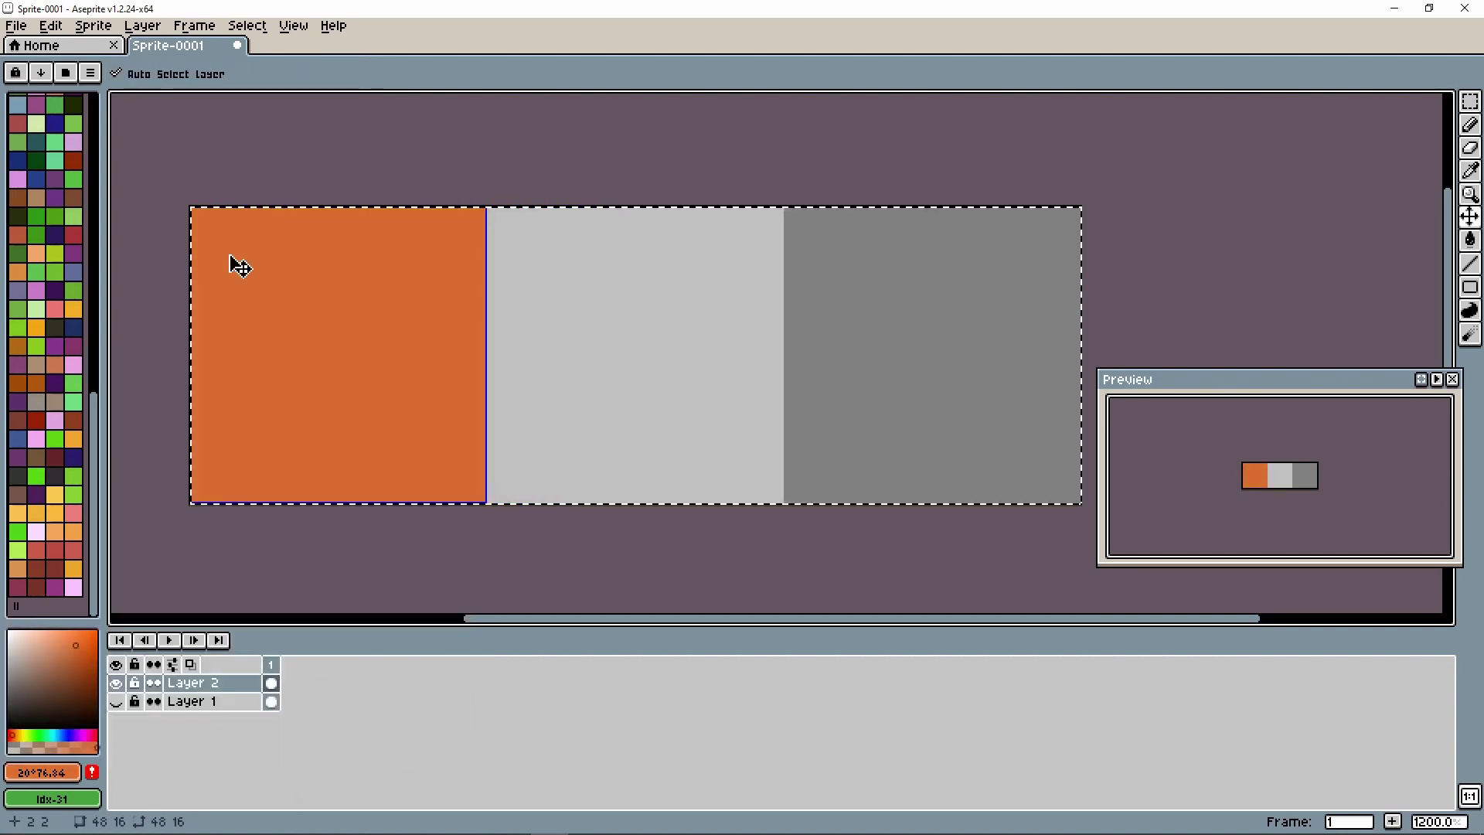
pyautogui.hotkey('ctrl', 'z')
# Step: Paint four irregular orange patches across the yellow tile with the 1 px Pencil tool
pyautogui.click(1470, 125)
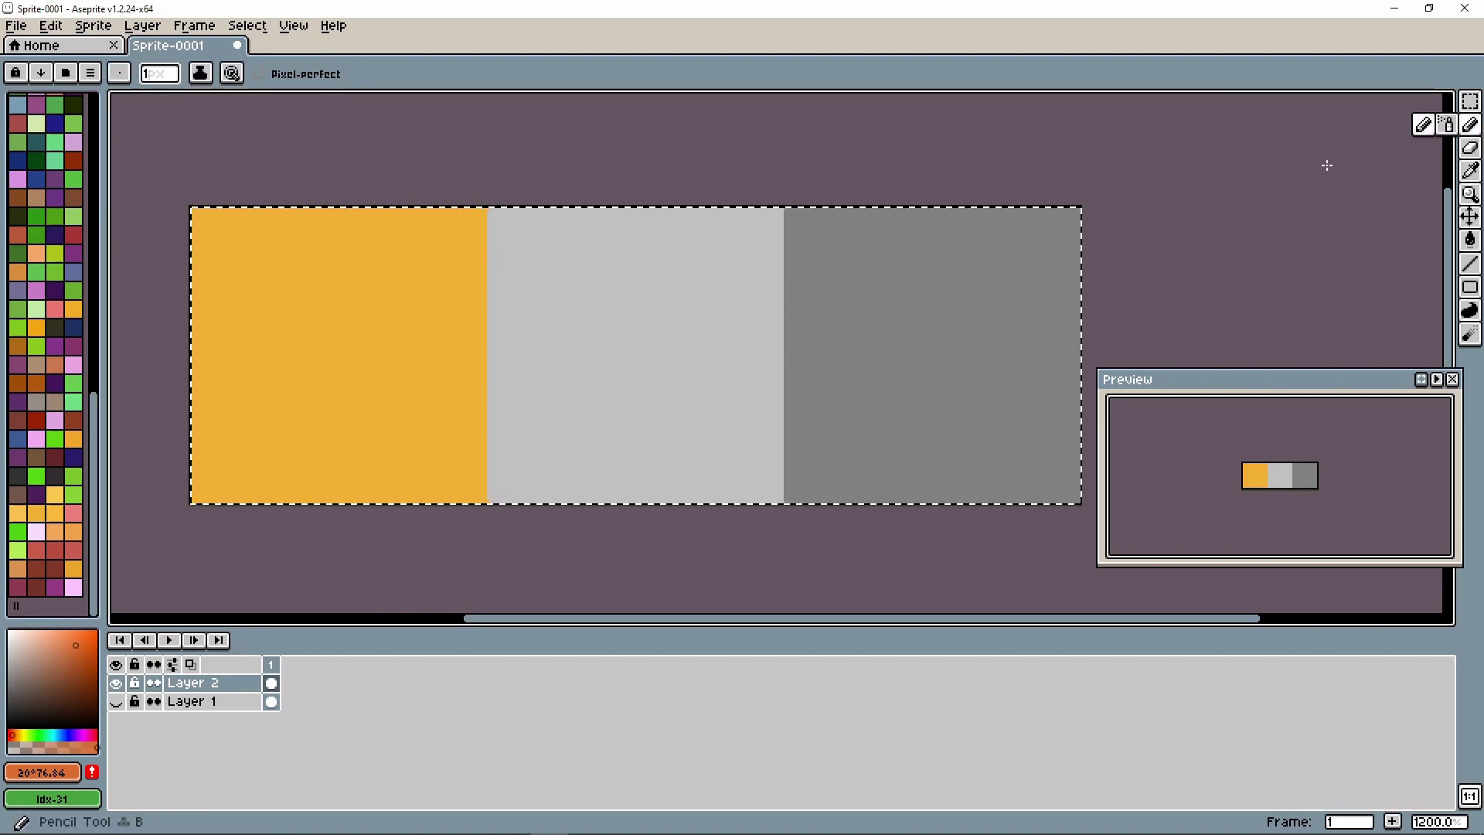
pyautogui.moveTo(234, 248); pyautogui.dragTo(255, 282)
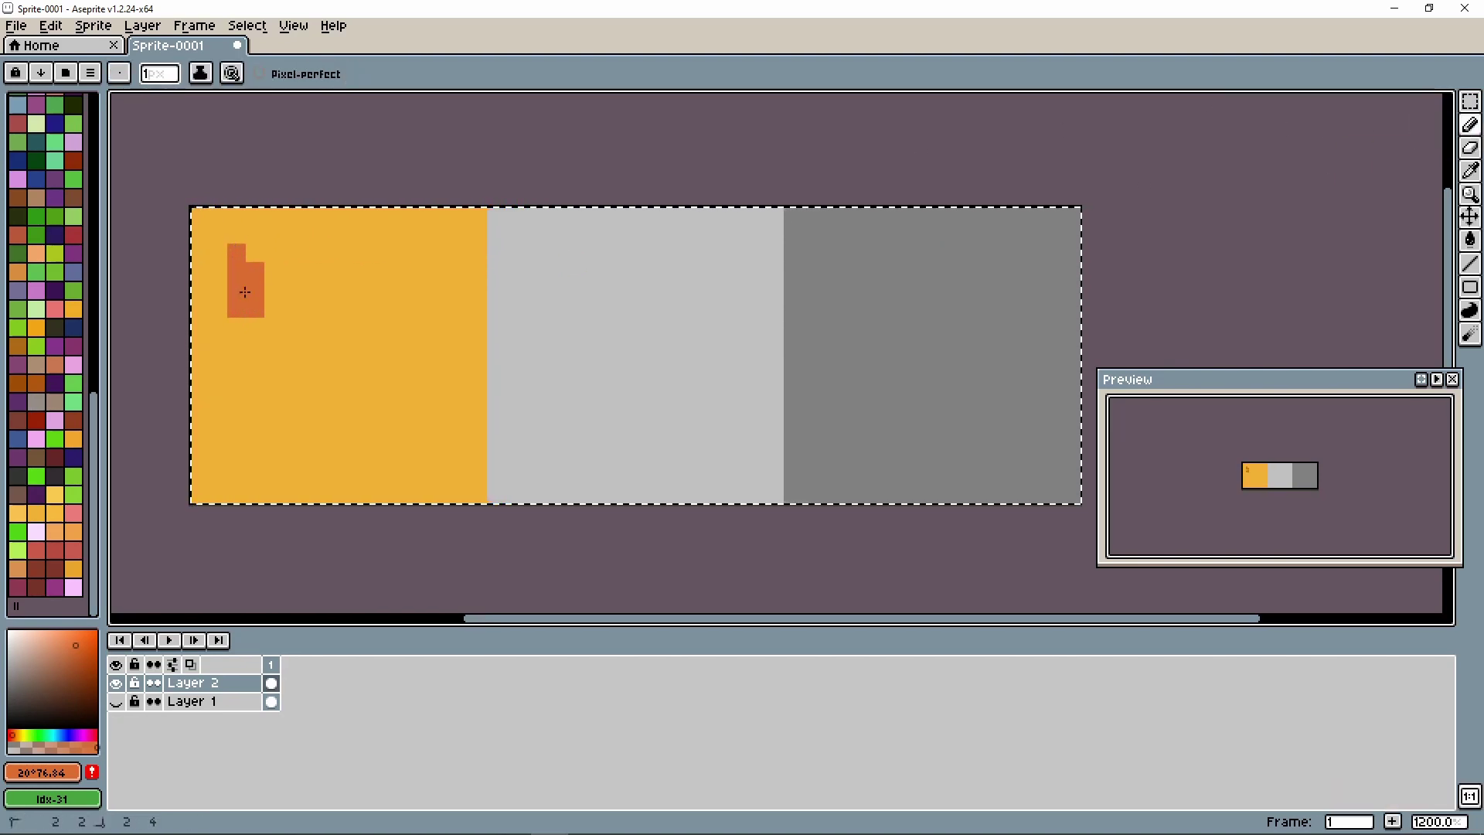
pyautogui.moveTo(366, 327); pyautogui.dragTo(354, 374)
pyautogui.click(408, 334)
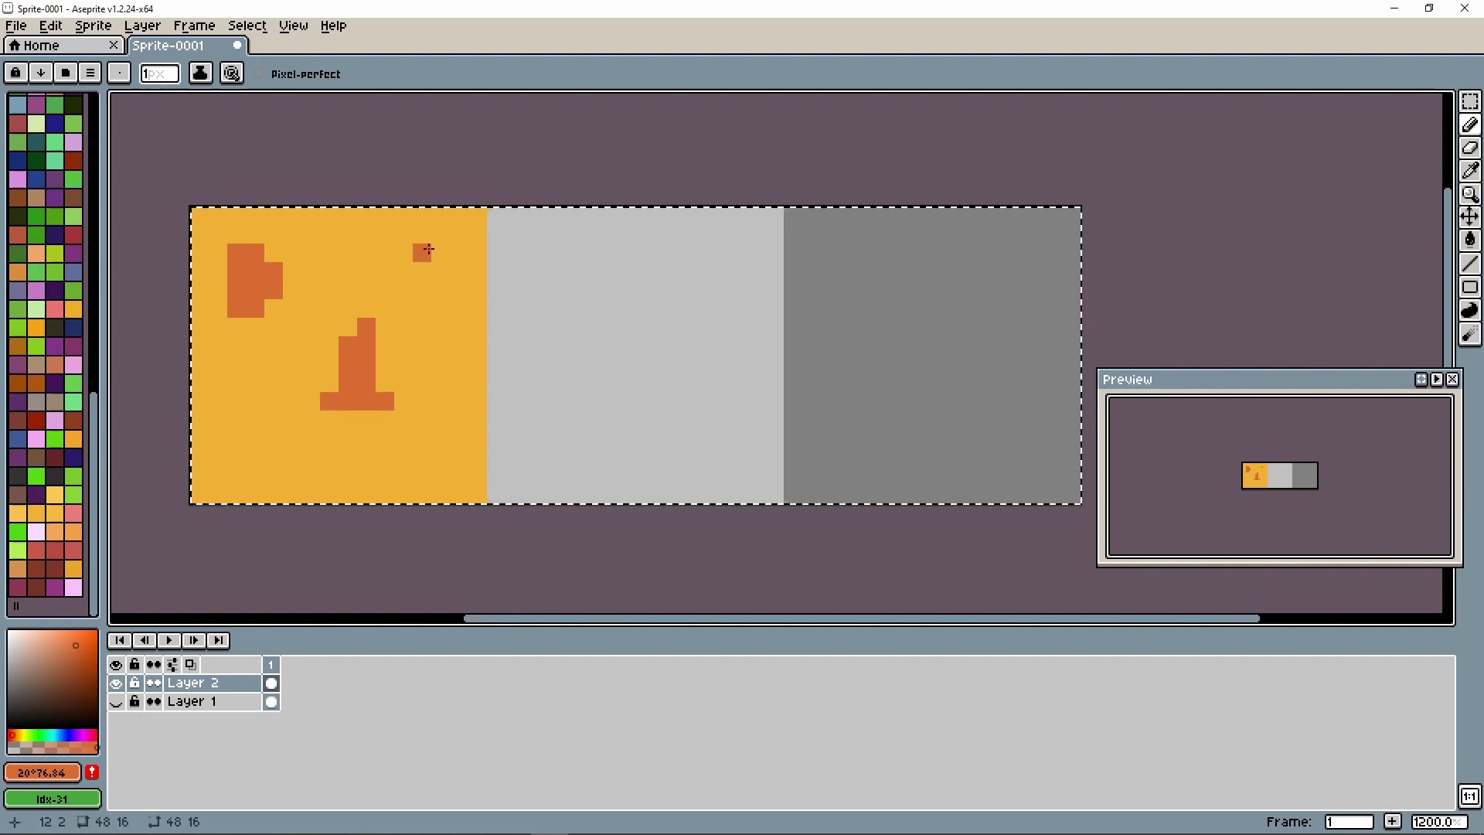
pyautogui.moveTo(428, 249); pyautogui.dragTo(403, 309)
pyautogui.moveTo(237, 420); pyautogui.dragTo(260, 484)
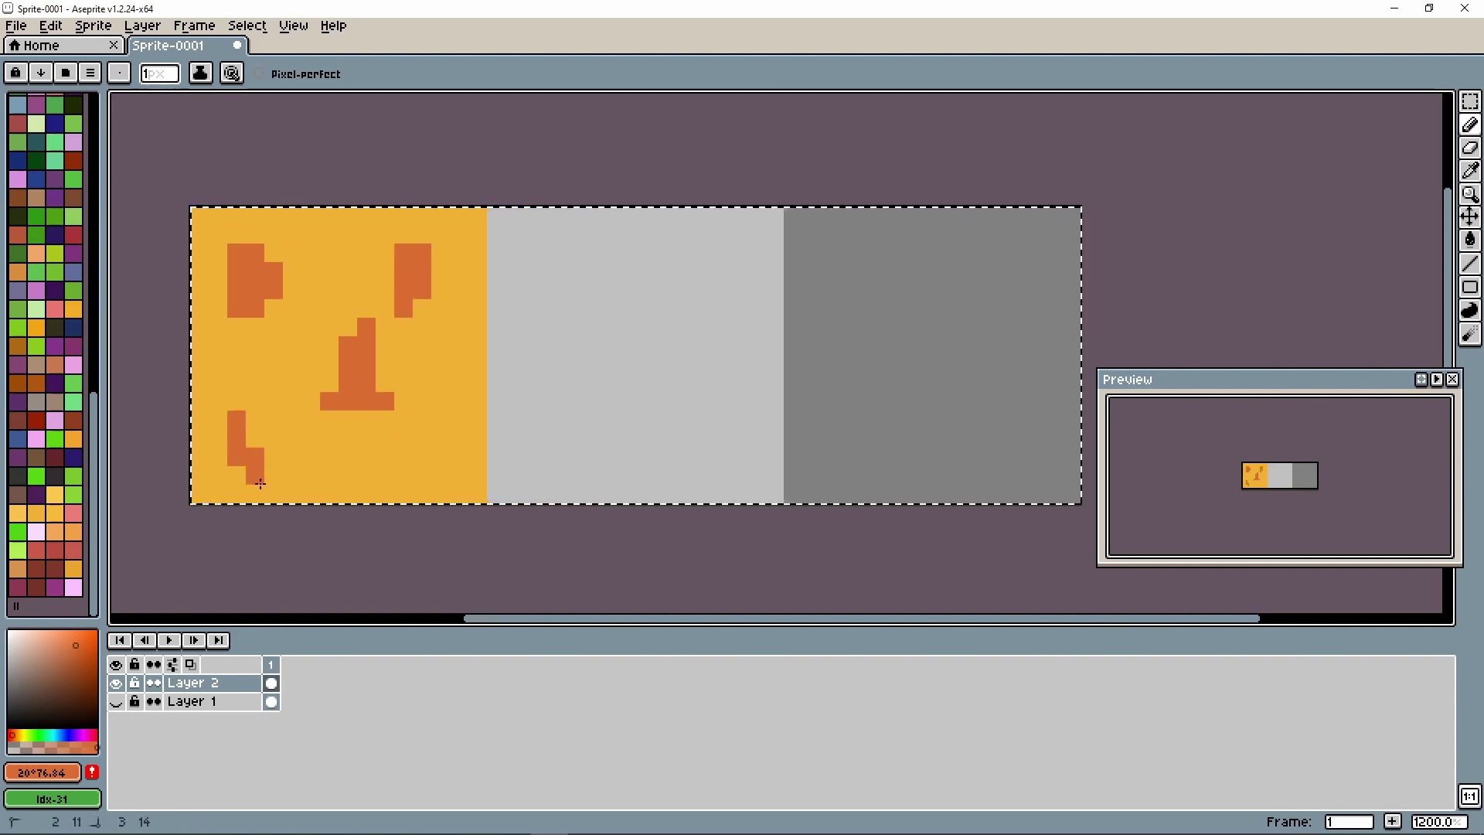
# Step: Set the foreground colour to crimson, HSV 342, 76, 65, and shade parts of the four orange patches with it
pyautogui.click(52, 772)
pyautogui.click(376, 662)
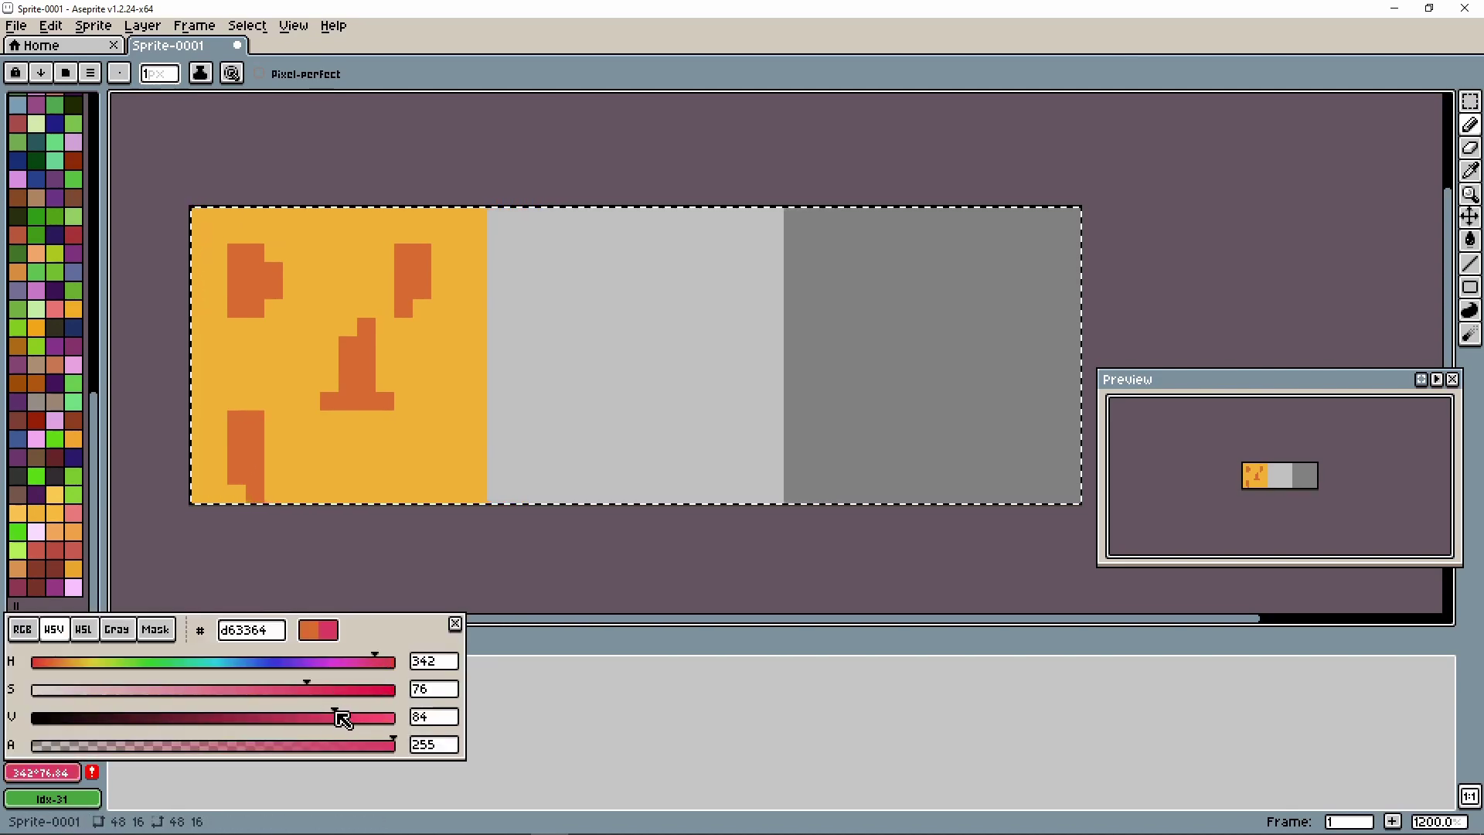
pyautogui.moveTo(338, 717); pyautogui.dragTo(272, 718)
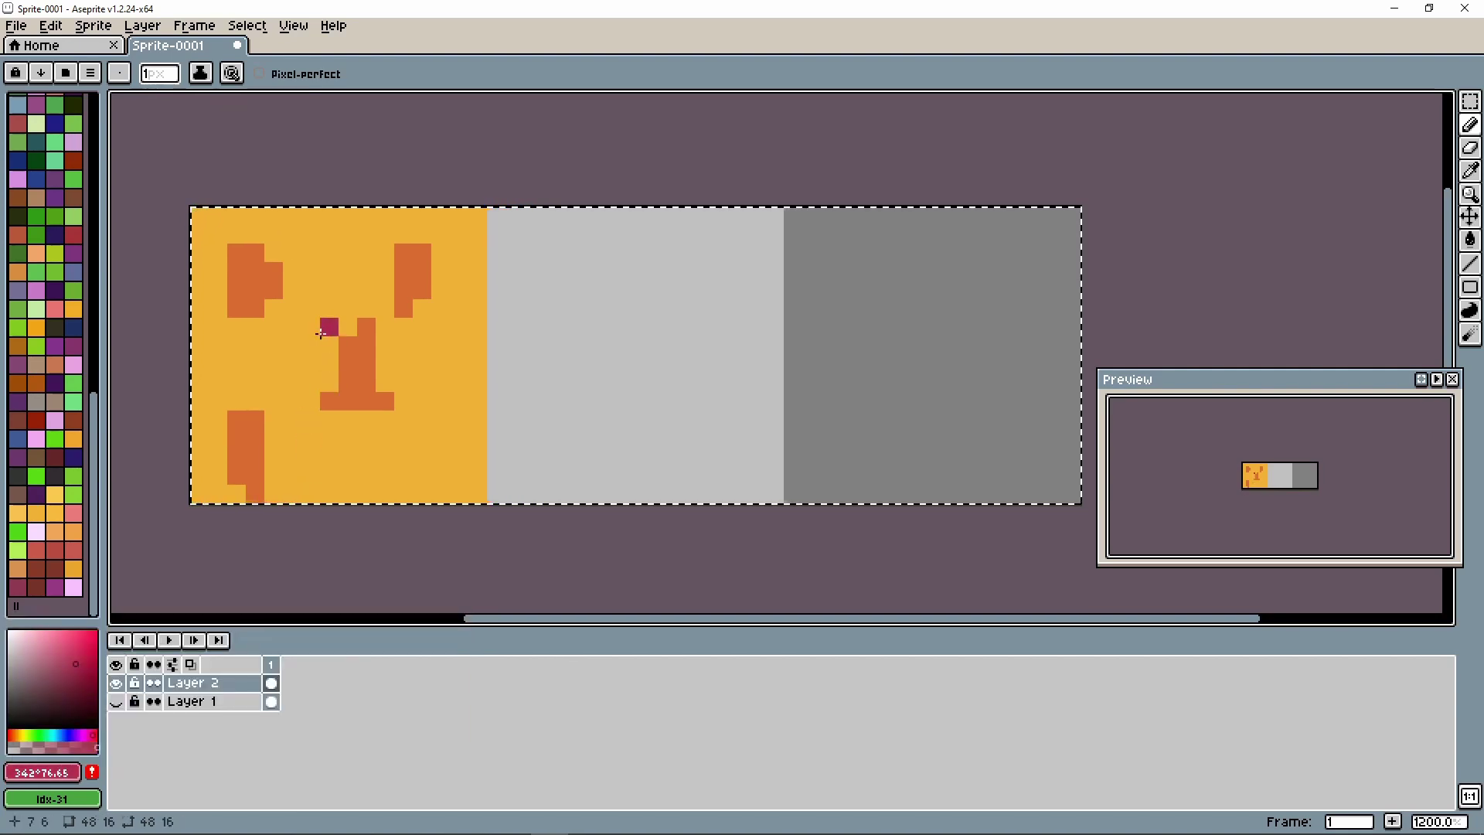
pyautogui.click(345, 321)
pyautogui.moveTo(334, 341); pyautogui.dragTo(332, 366)
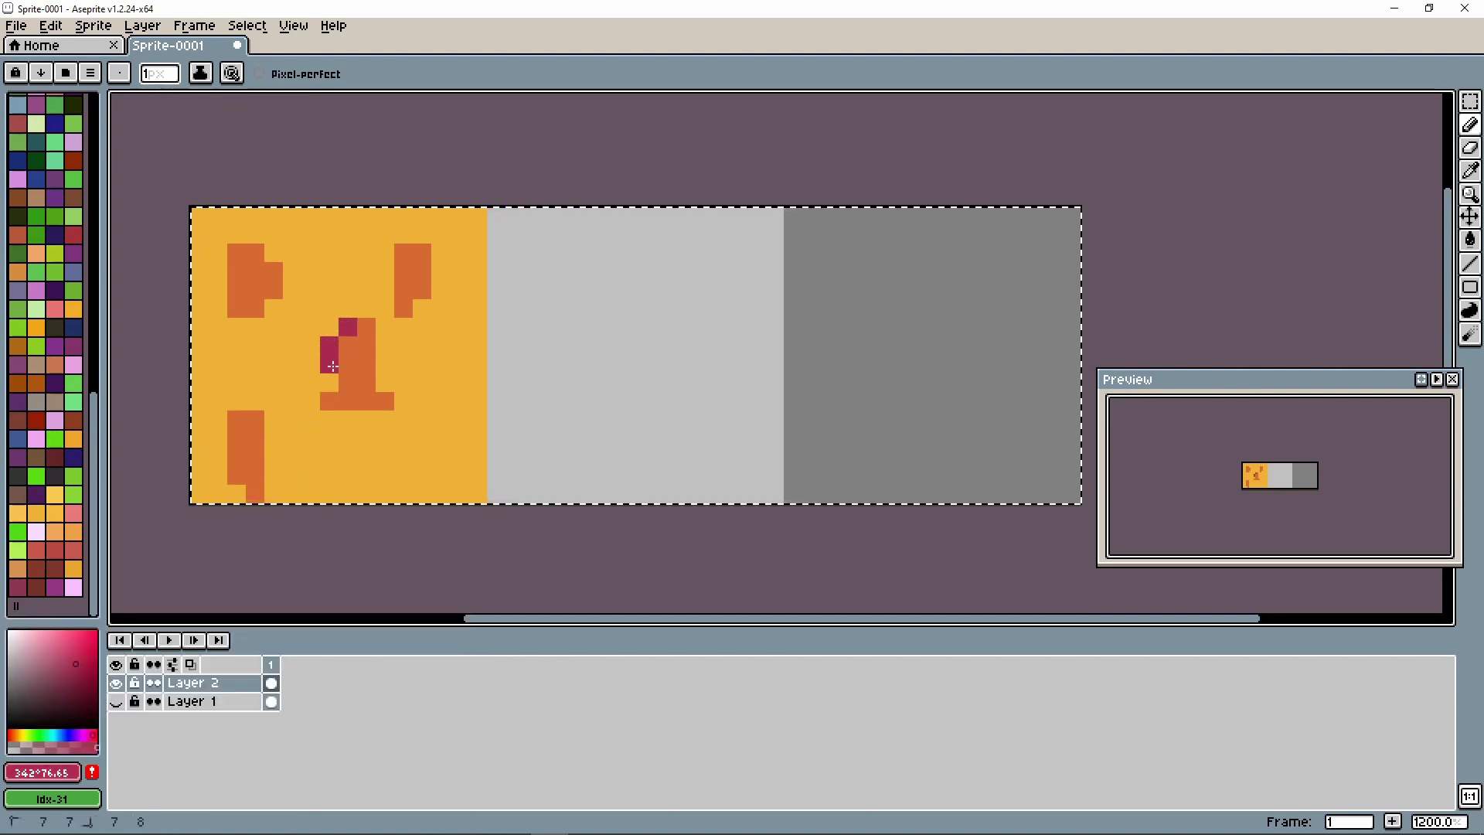
pyautogui.moveTo(421, 310); pyautogui.dragTo(421, 247)
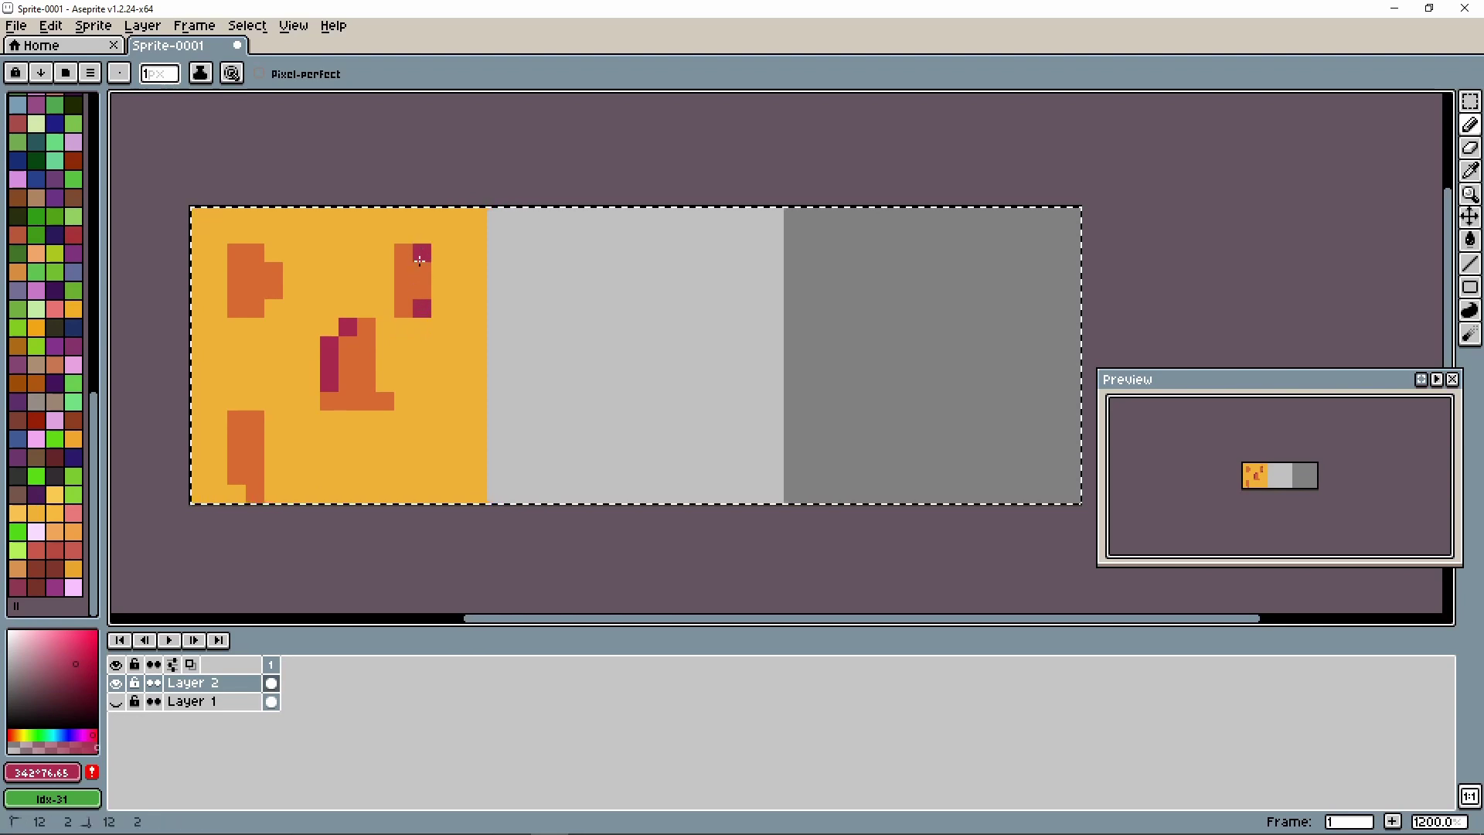
pyautogui.moveTo(255, 271); pyautogui.dragTo(238, 289)
pyautogui.moveTo(255, 456); pyautogui.dragTo(237, 442)
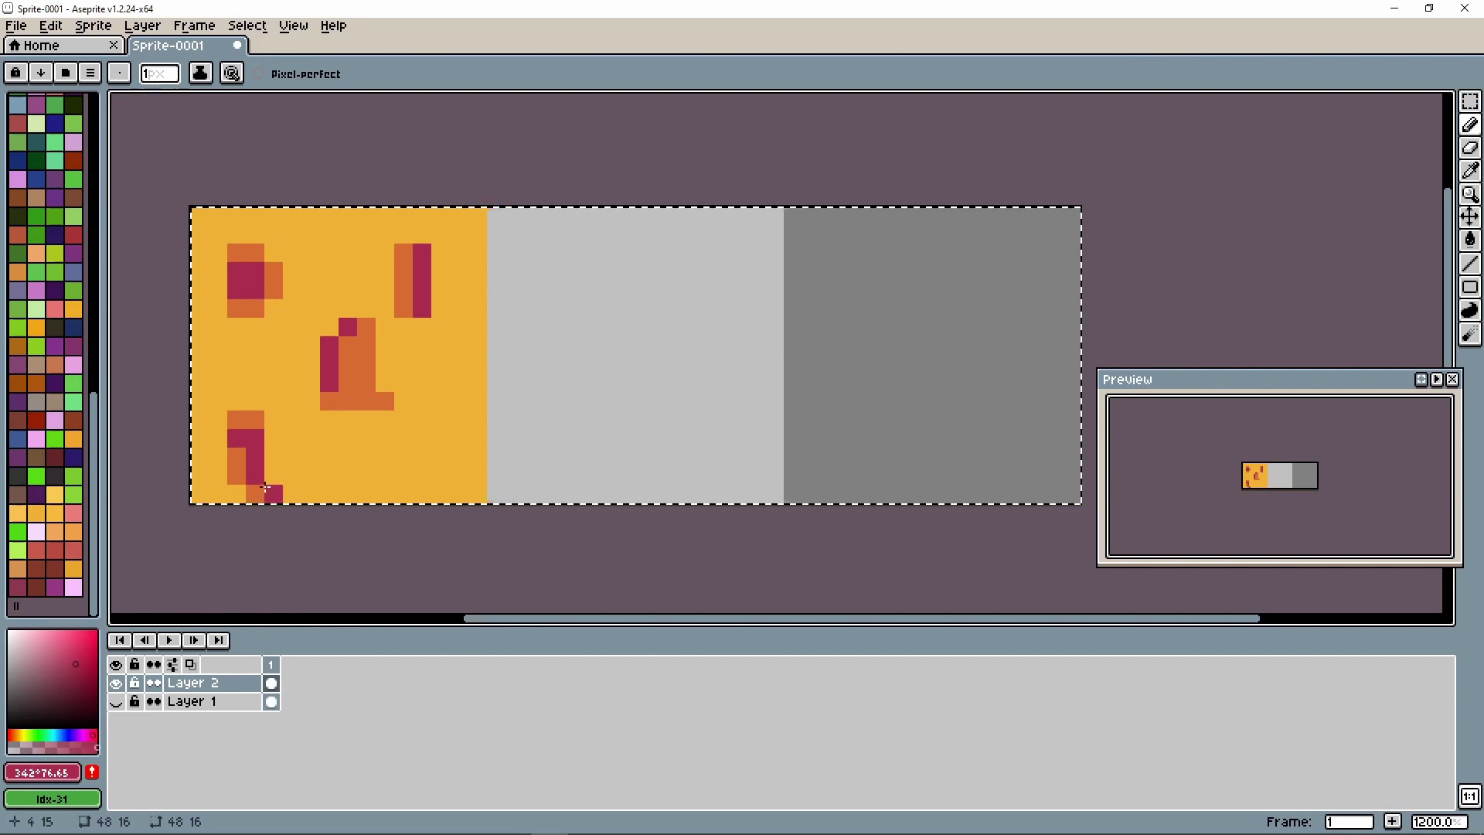
# Step: Soften the patches on the yellow tile with the 8 px Blur tool at opacity 100, then set its opacity to 200
pyautogui.click(1470, 334)
pyautogui.moveTo(469, 300)
pyautogui.mouseDown()
pyautogui.moveTo(361, 284)
pyautogui.moveTo(268, 314)
pyautogui.moveTo(285, 441)
pyautogui.moveTo(265, 281)
pyautogui.moveTo(336, 375)
pyautogui.moveTo(202, 279)
pyautogui.moveTo(388, 280)
pyautogui.moveTo(281, 422)
pyautogui.moveTo(329, 279)
pyautogui.moveTo(407, 350)
pyautogui.moveTo(316, 522)
pyautogui.moveTo(417, 307)
pyautogui.moveTo(301, 300)
pyautogui.mouseUp()
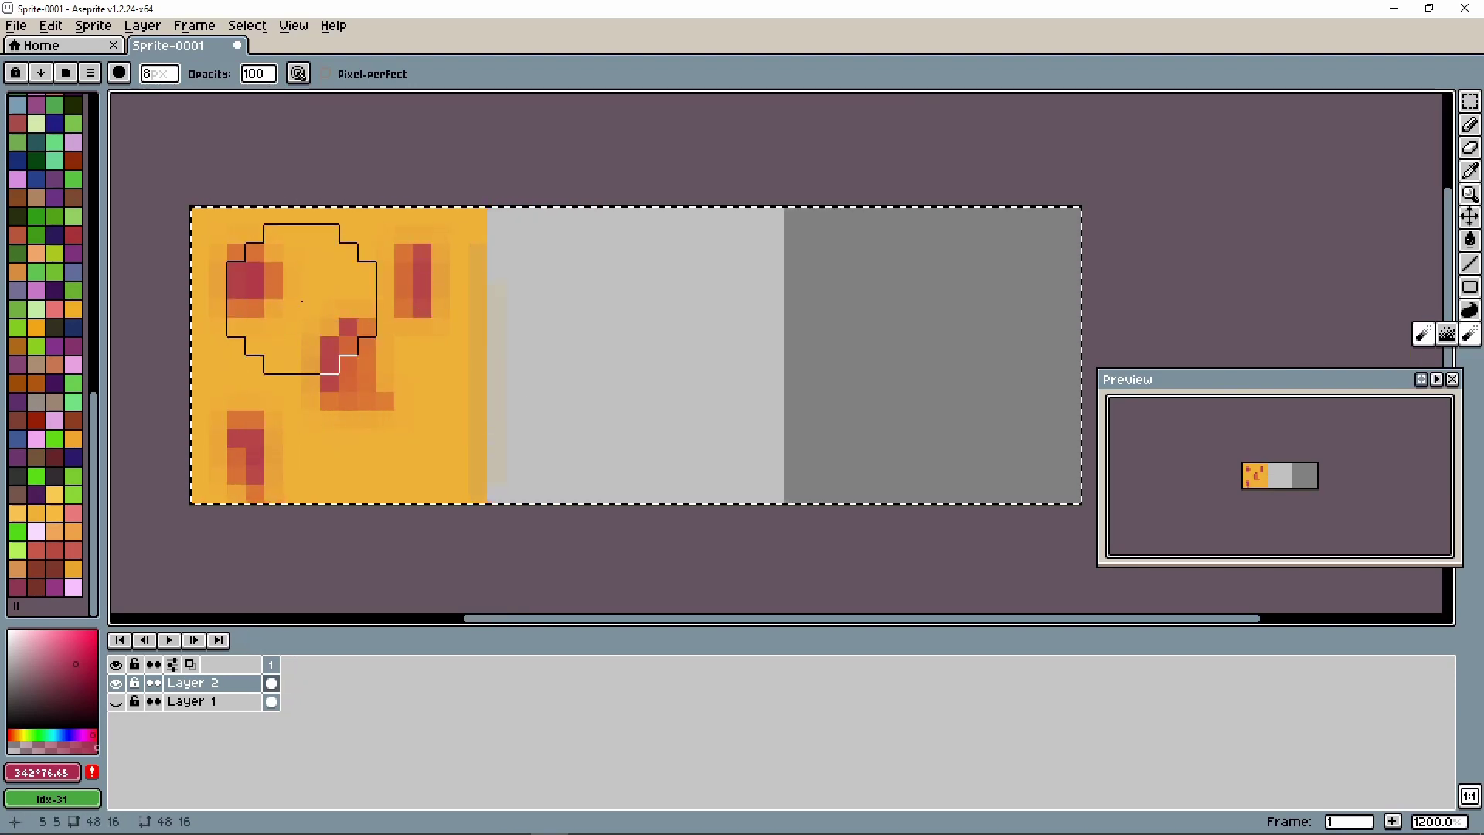
pyautogui.click(257, 74)
pyautogui.write('200')
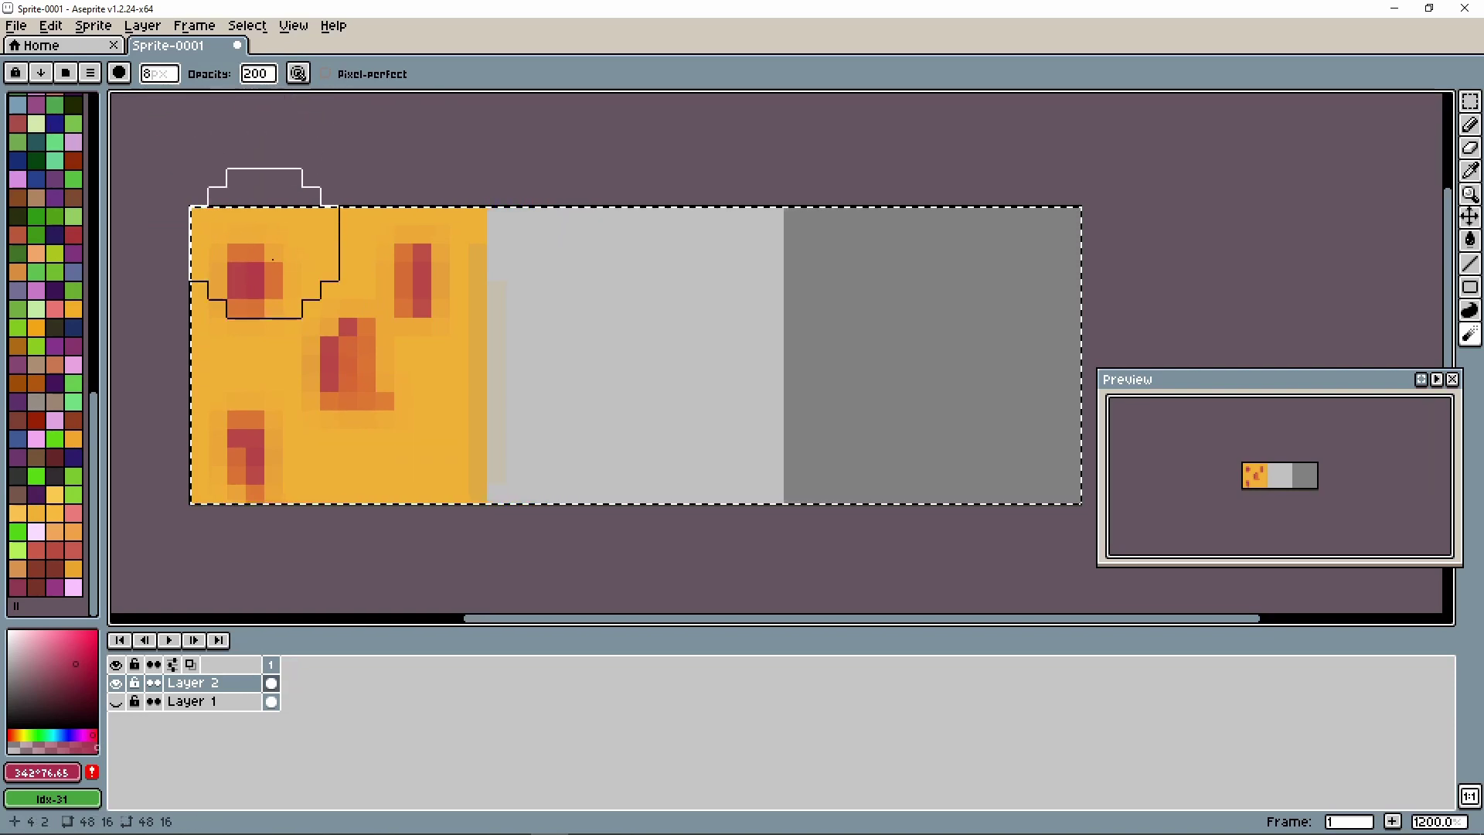
# Step: Blur the four patches on the yellow tile further with the 8 px Blur tool, and select only that 16 × 16 tile
pyautogui.moveTo(272, 260)
pyautogui.mouseDown()
pyautogui.moveTo(346, 301)
pyautogui.moveTo(297, 463)
pyautogui.moveTo(426, 301)
pyautogui.moveTo(706, 188)
pyautogui.mouseUp()
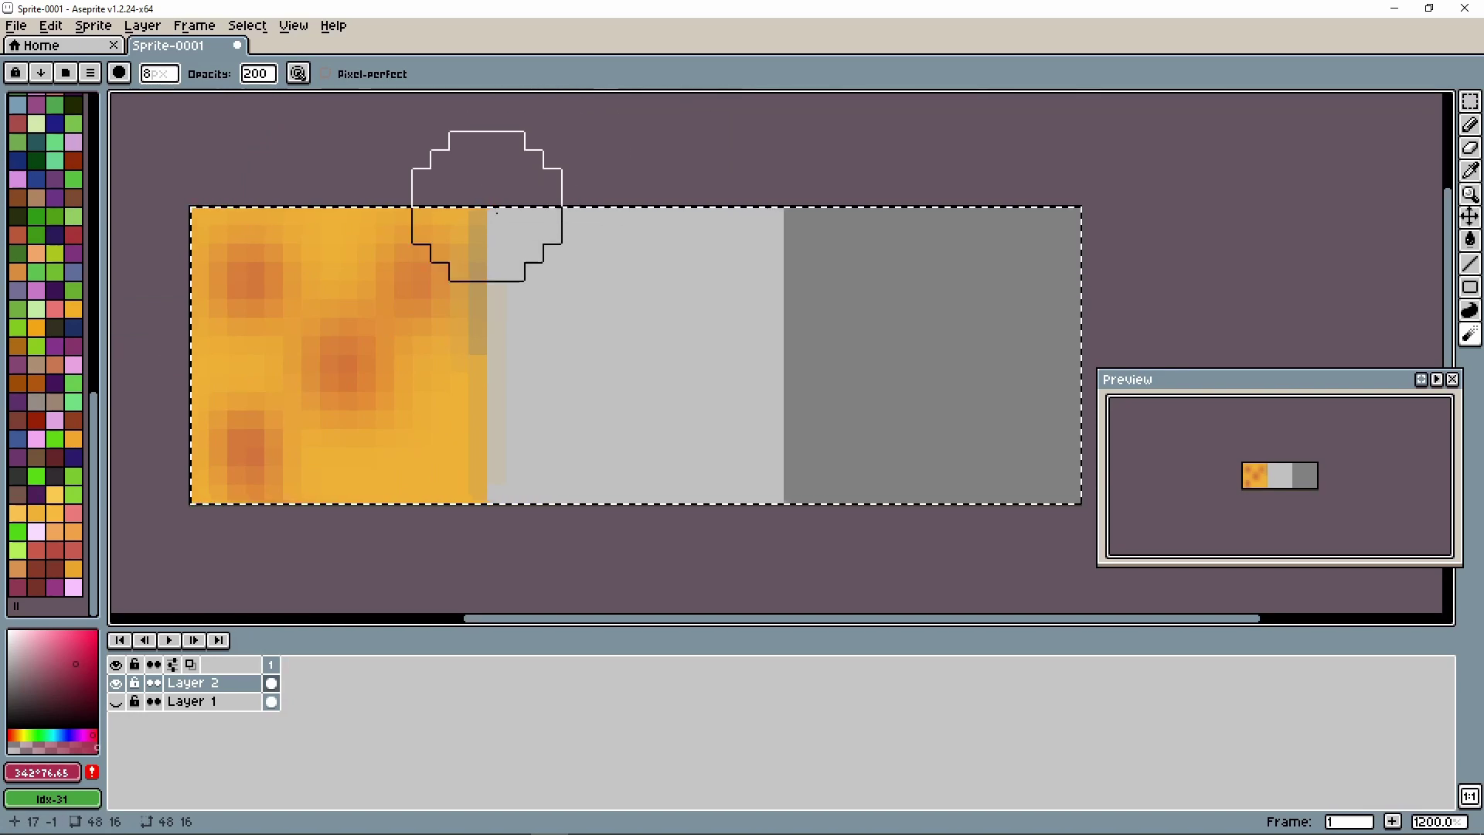
pyautogui.click(1471, 125)
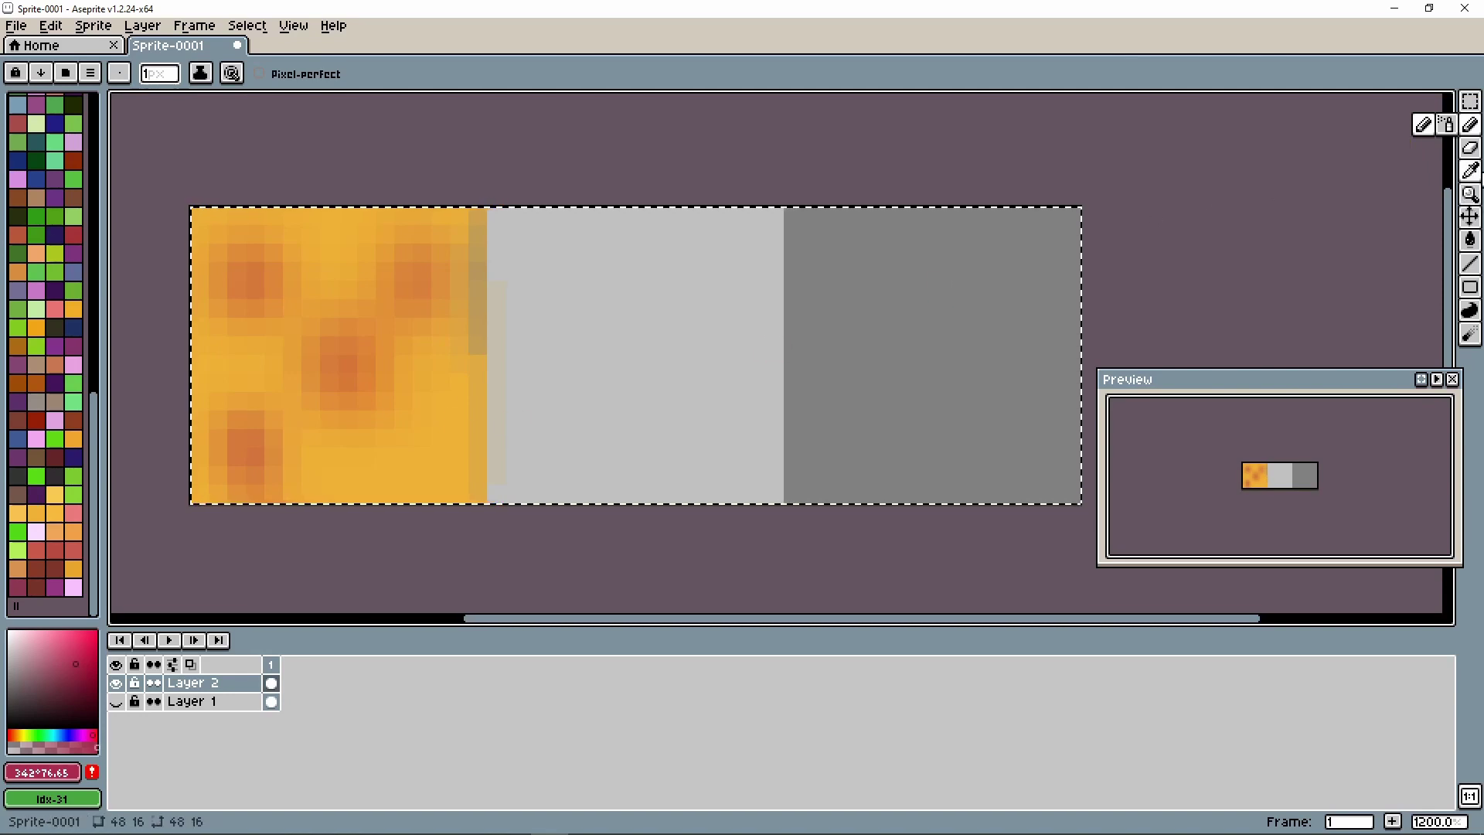
pyautogui.click(1470, 171)
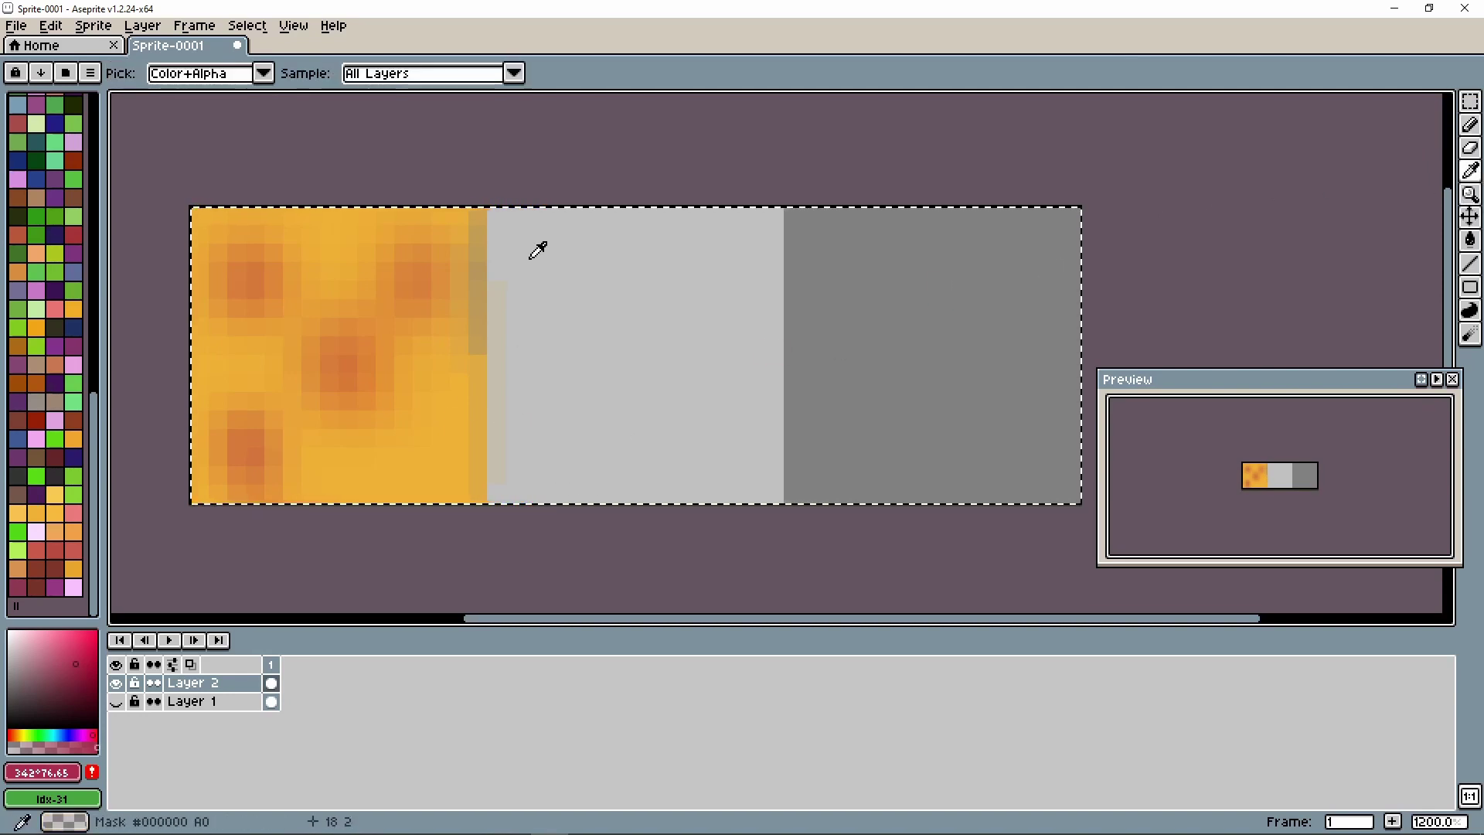
pyautogui.click(1470, 101)
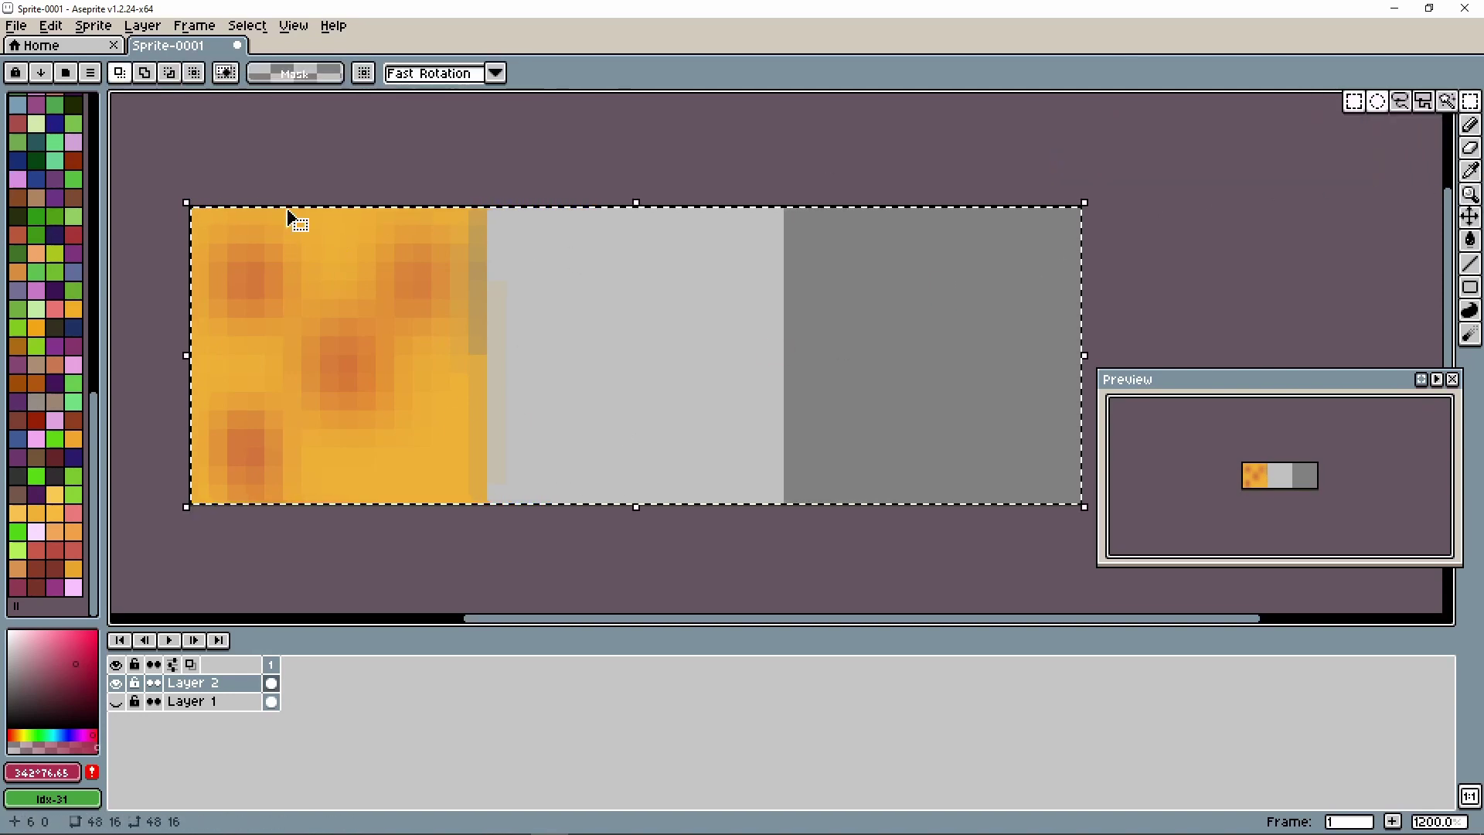
pyautogui.click(200, 197)
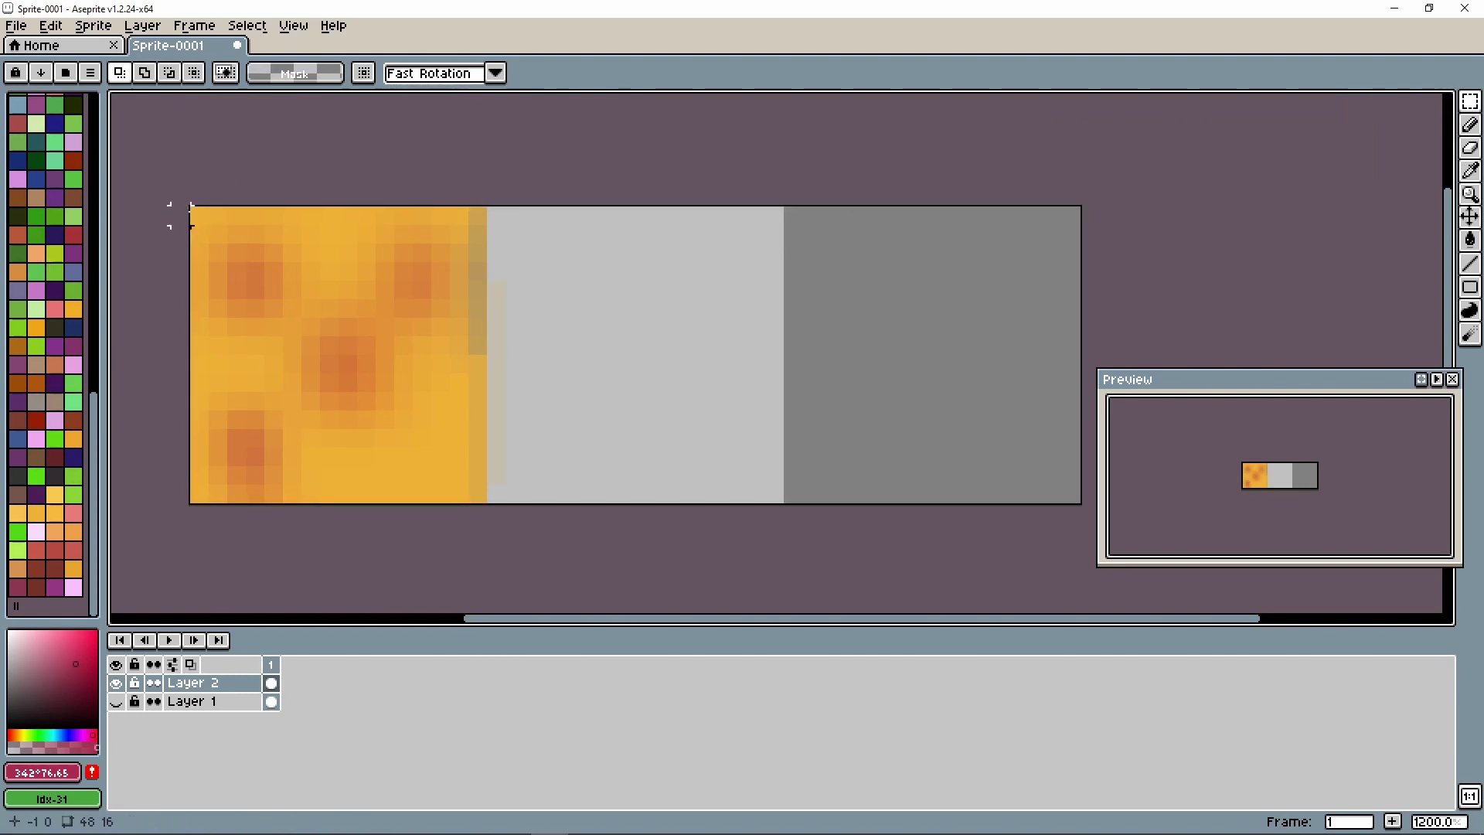
pyautogui.moveTo(180, 216); pyautogui.dragTo(477, 514)
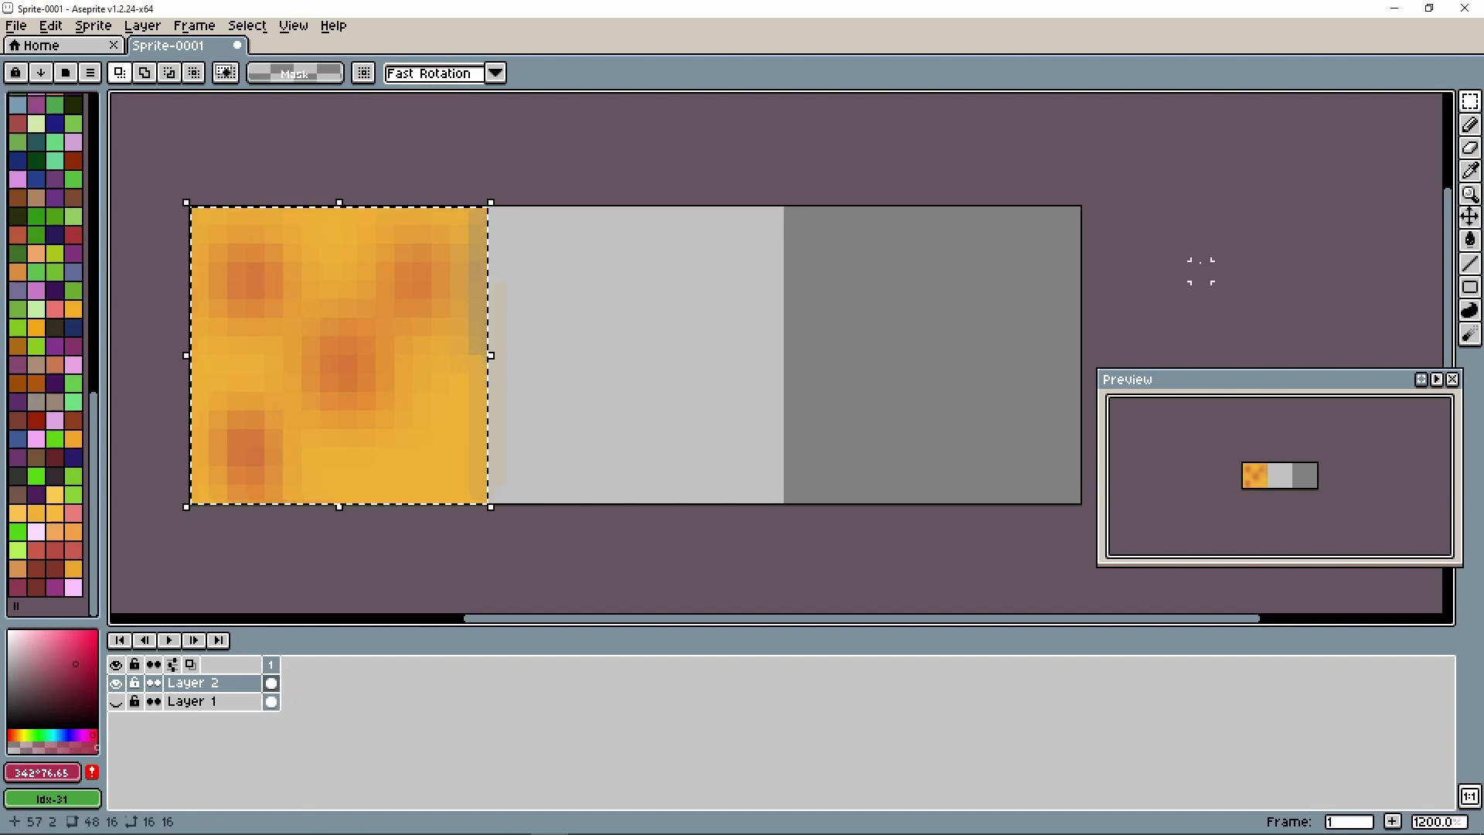
# Step: Sample yellow #edb038 from the tile and repaint the upper part of its greyed right-edge column with the 1 px Pencil
pyautogui.click(1471, 124)
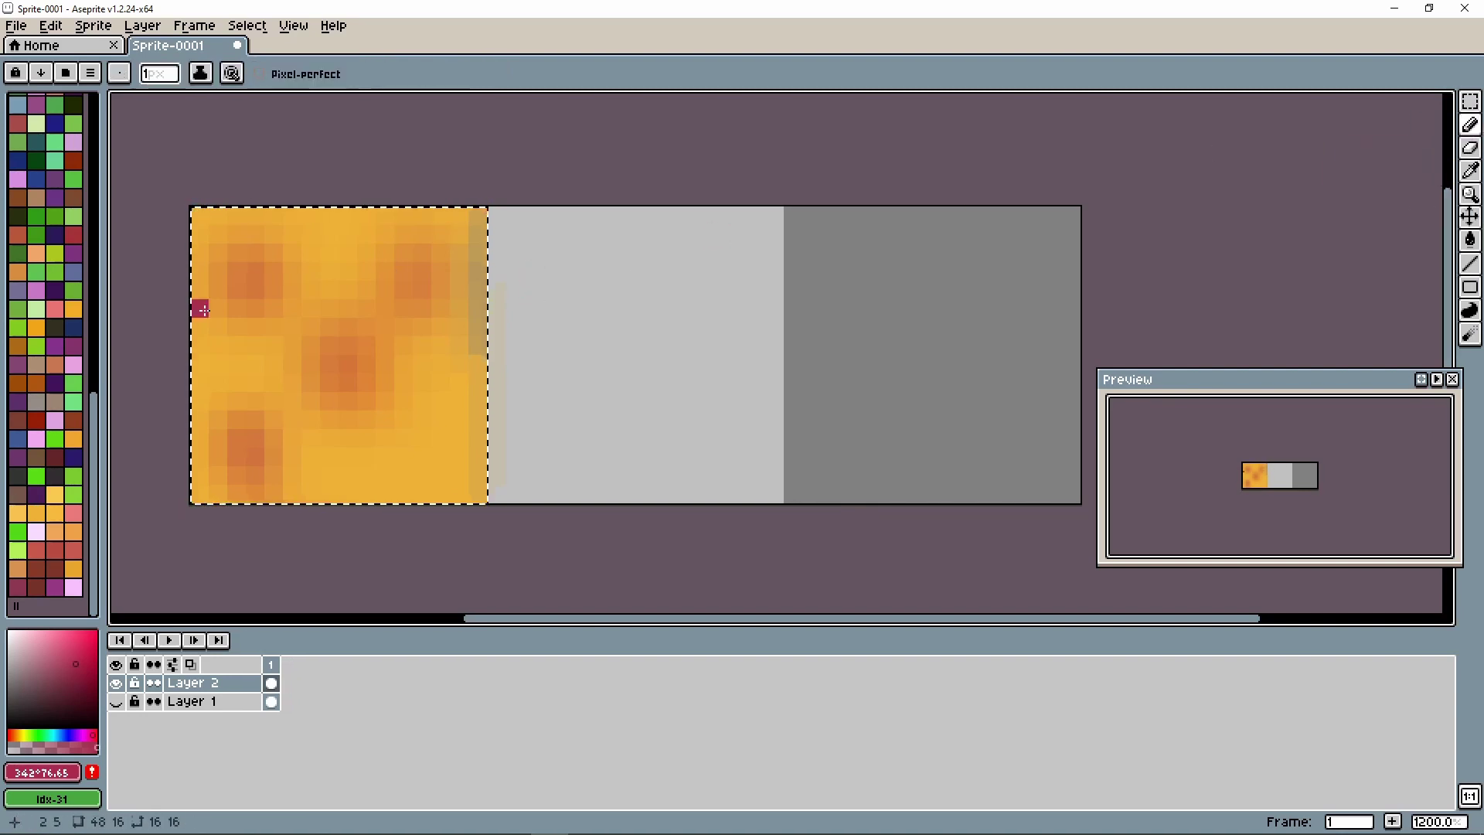
pyautogui.click(1470, 170)
pyautogui.click(355, 212)
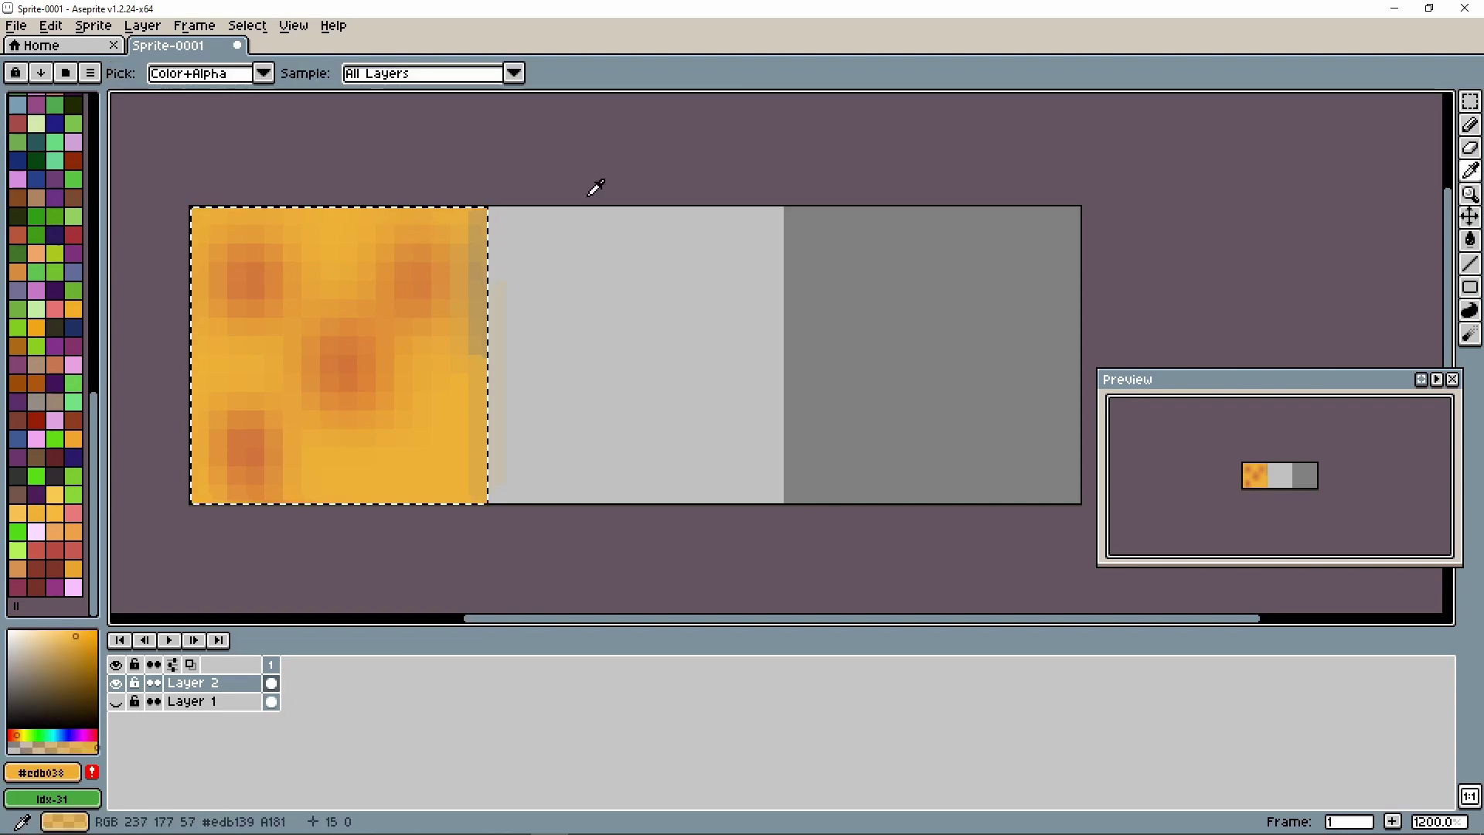
pyautogui.click(1469, 129)
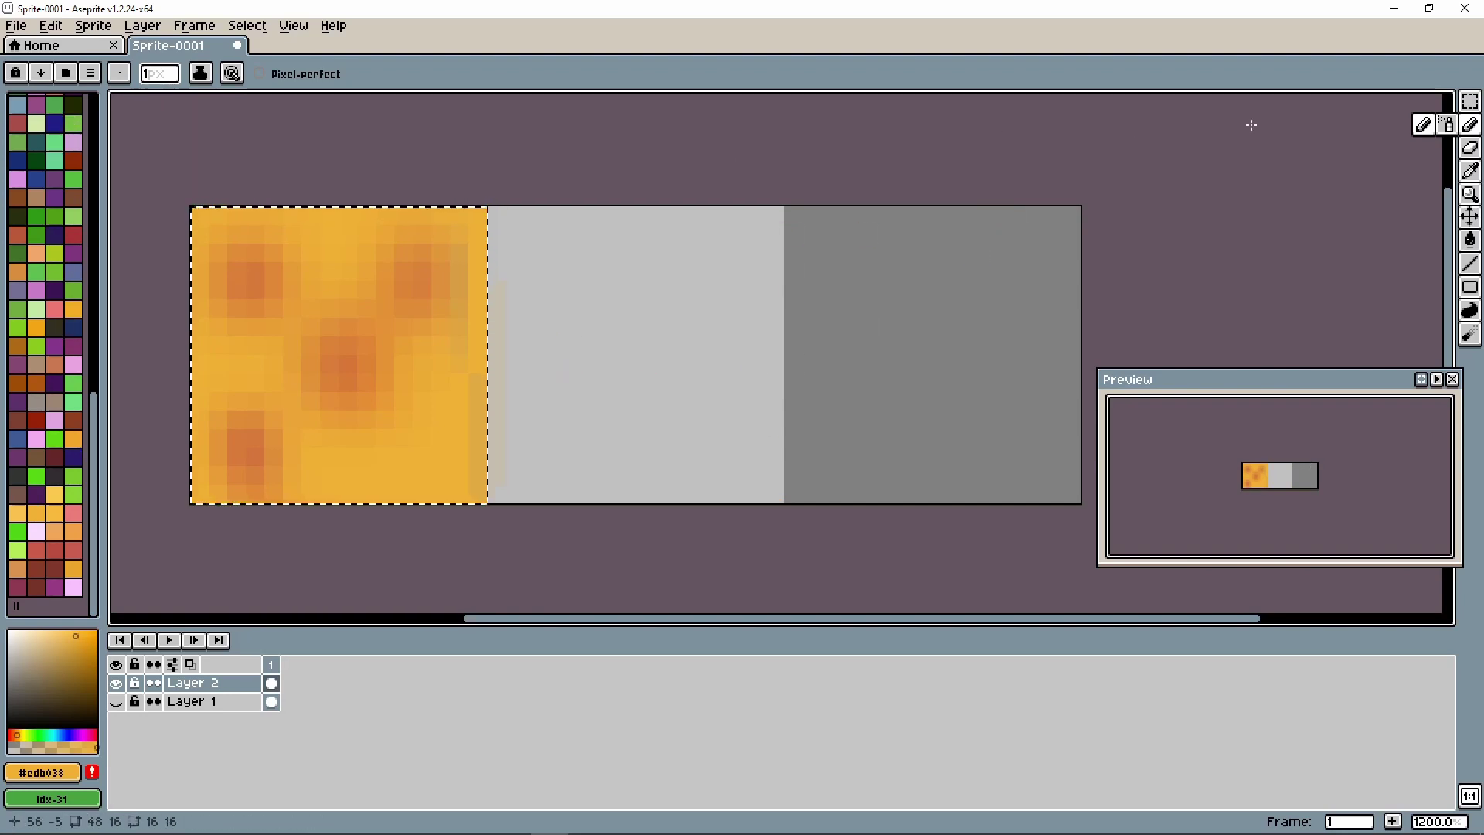
# Step: Deselect the tile and paint a ragged yellow border, 3 to 4 px deep, along the whole top edge of the middle tile
pyautogui.click(1470, 170)
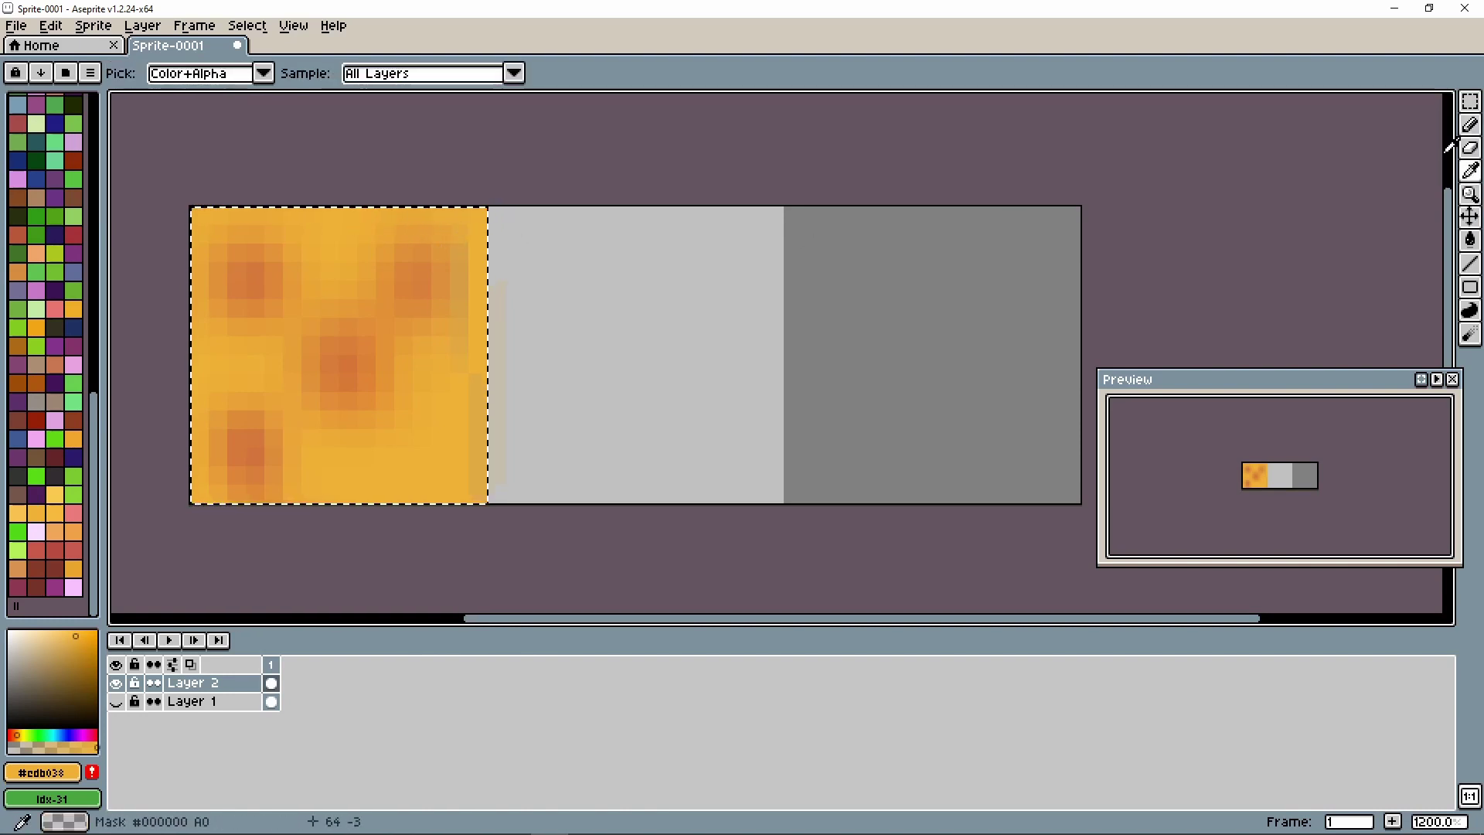
pyautogui.click(1471, 124)
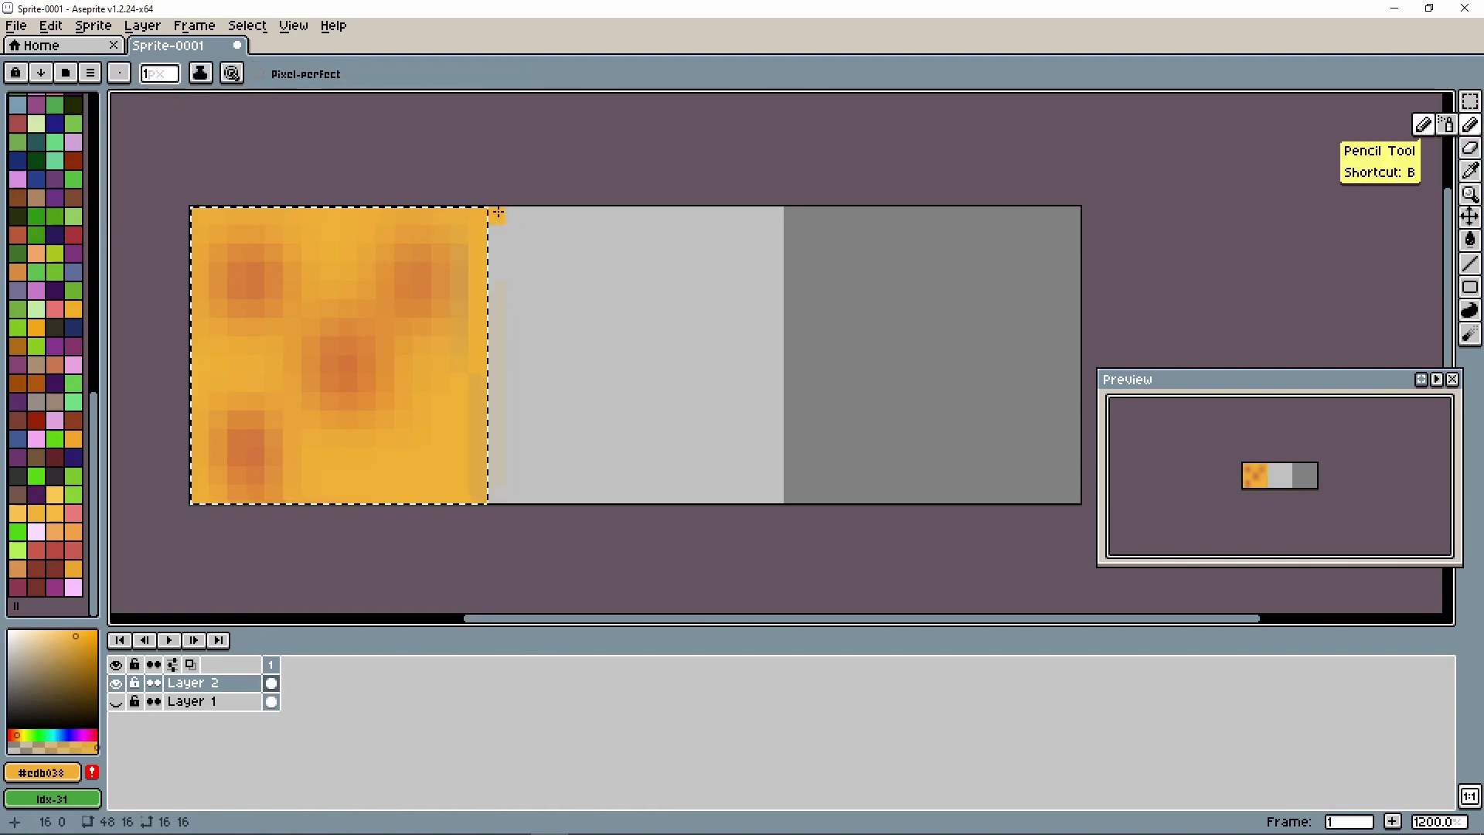
pyautogui.hotkey('ctrl', 'd')
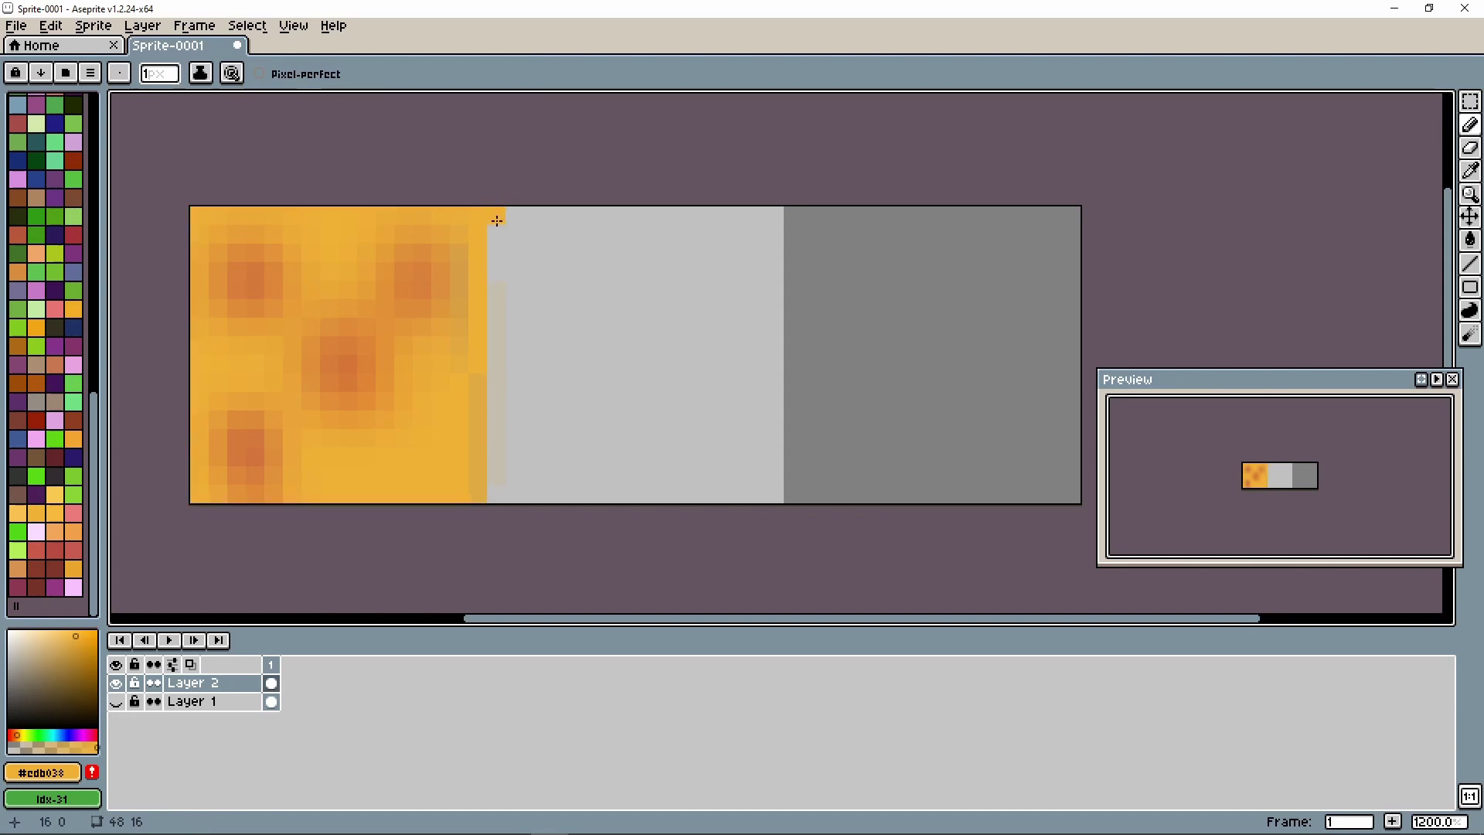
pyautogui.moveTo(540, 245)
pyautogui.mouseDown()
pyautogui.moveTo(730, 246)
pyautogui.moveTo(776, 239)
pyautogui.mouseUp()
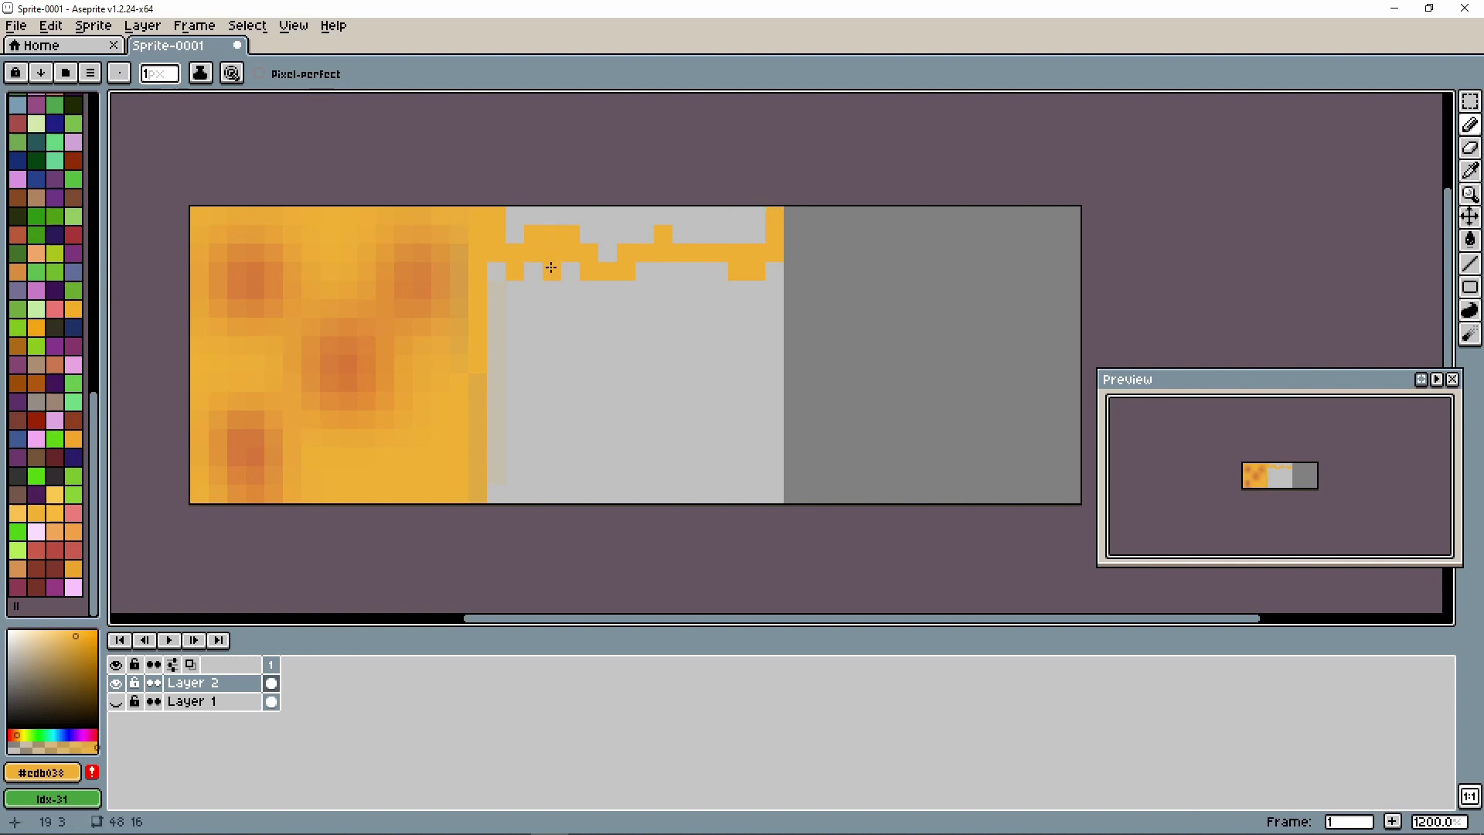
pyautogui.click(698, 268)
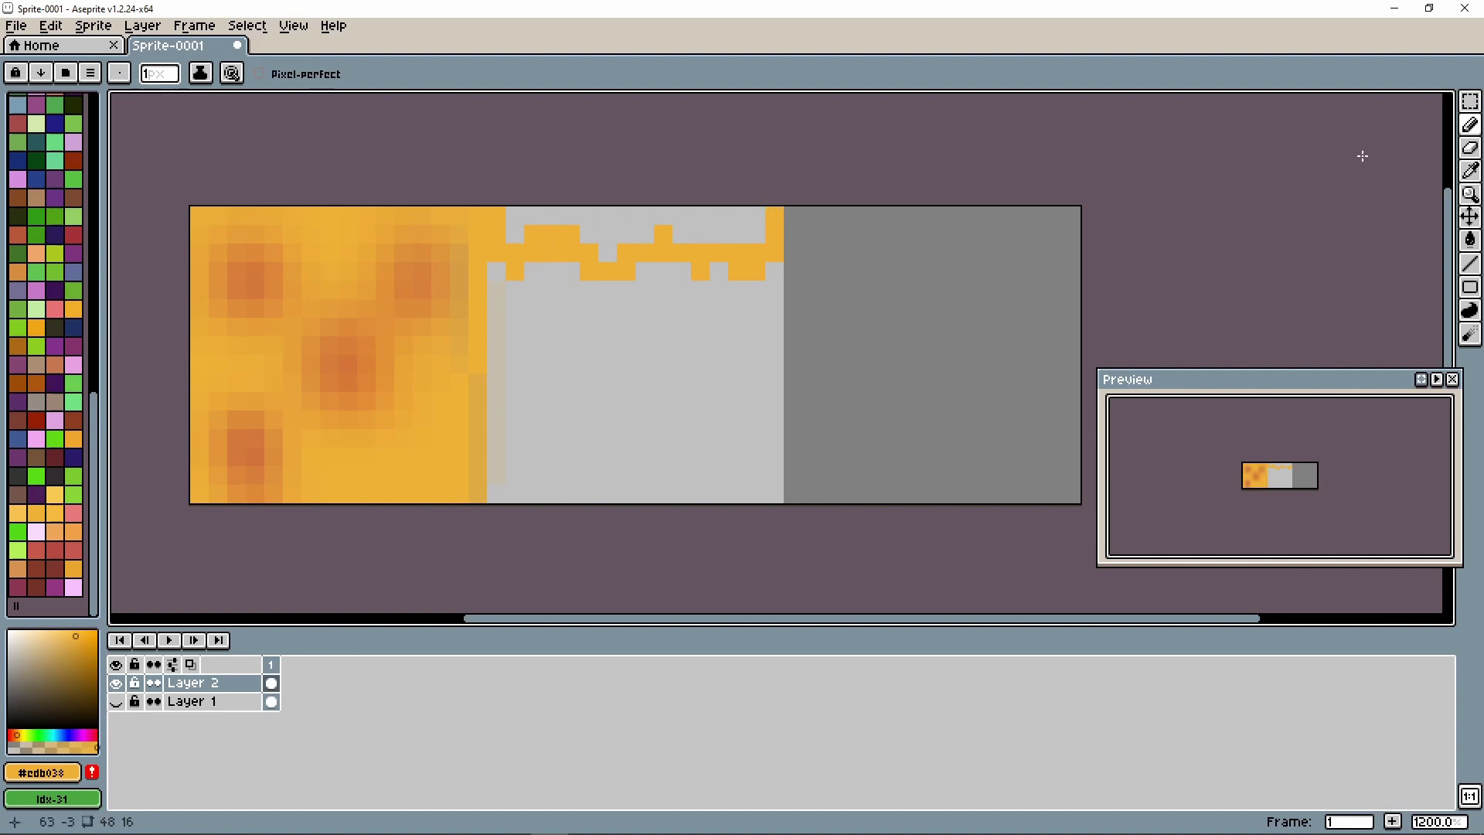
pyautogui.moveTo(520, 219)
pyautogui.mouseDown()
pyautogui.moveTo(638, 212)
pyautogui.moveTo(581, 230)
pyautogui.moveTo(614, 253)
pyautogui.moveTo(656, 224)
pyautogui.moveTo(723, 216)
pyautogui.moveTo(735, 235)
pyautogui.moveTo(754, 215)
pyautogui.moveTo(695, 236)
pyautogui.mouseUp()
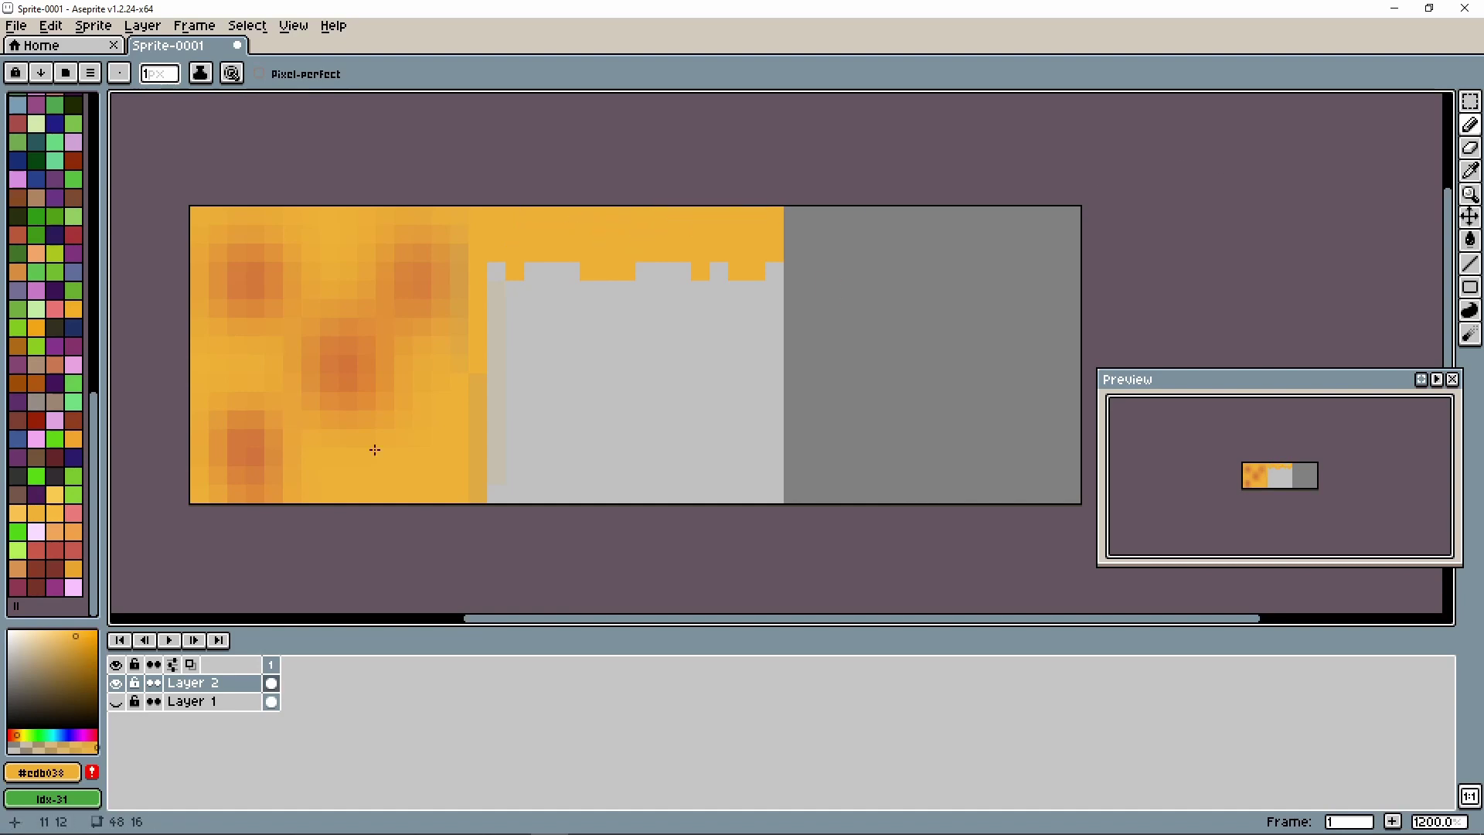
# Step: Set the foreground colour to dark red, HSV 10, 76, 61, and paint a 2 px band across the middle tile's yellow border
pyautogui.click(58, 772)
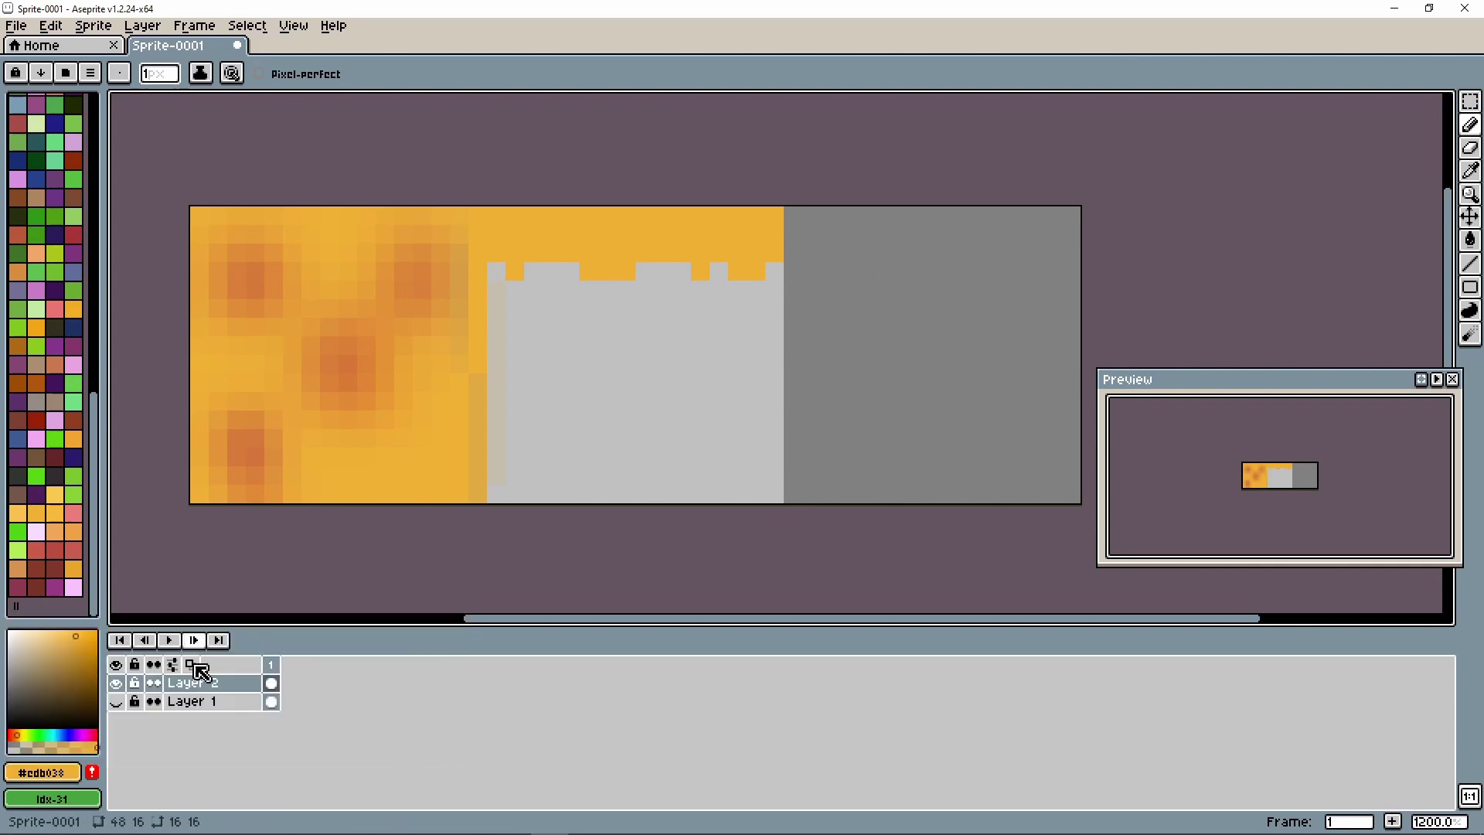
pyautogui.click(43, 772)
pyautogui.click(62, 634)
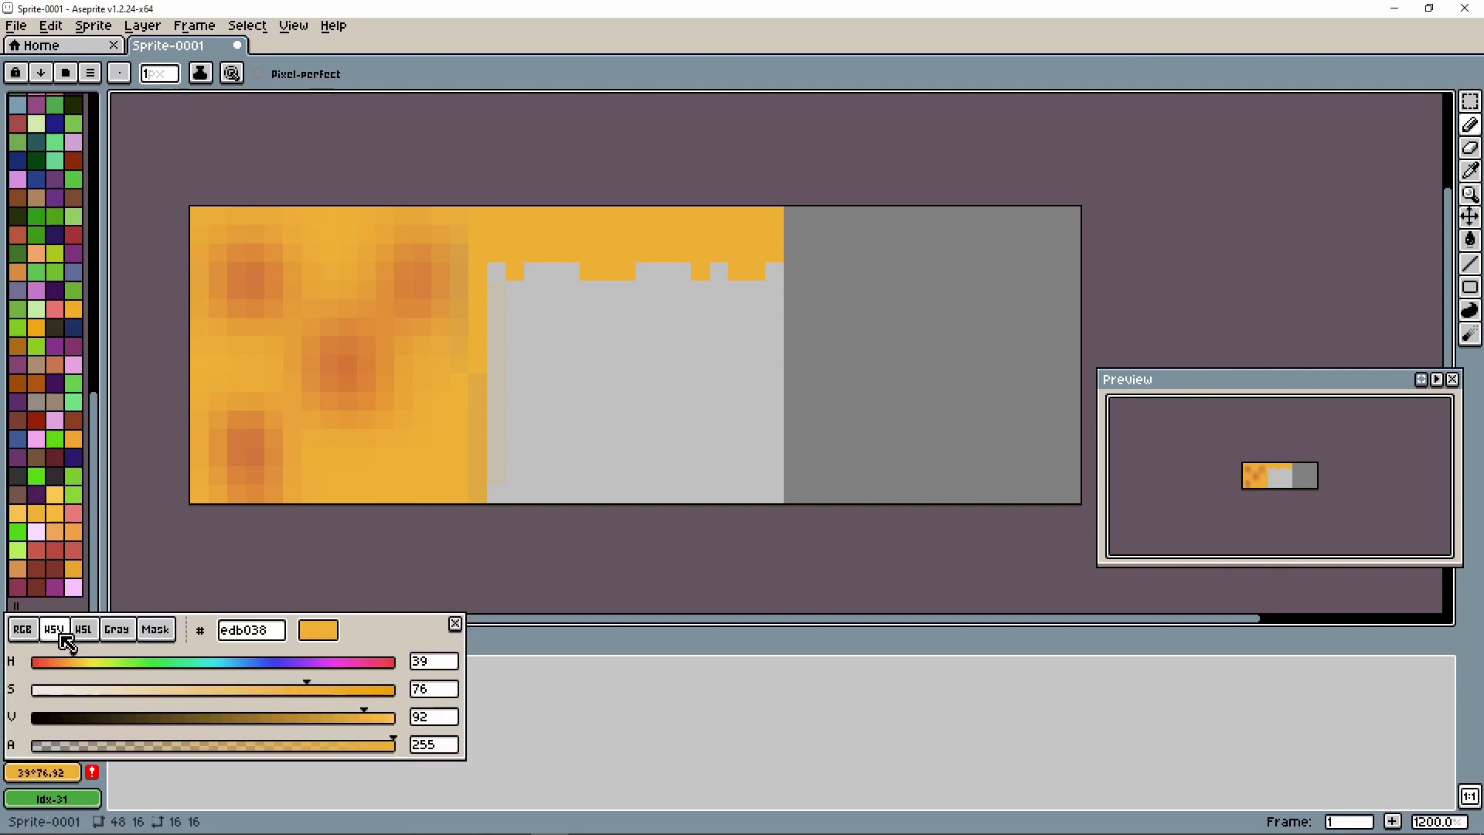
pyautogui.moveTo(74, 665); pyautogui.dragTo(52, 669)
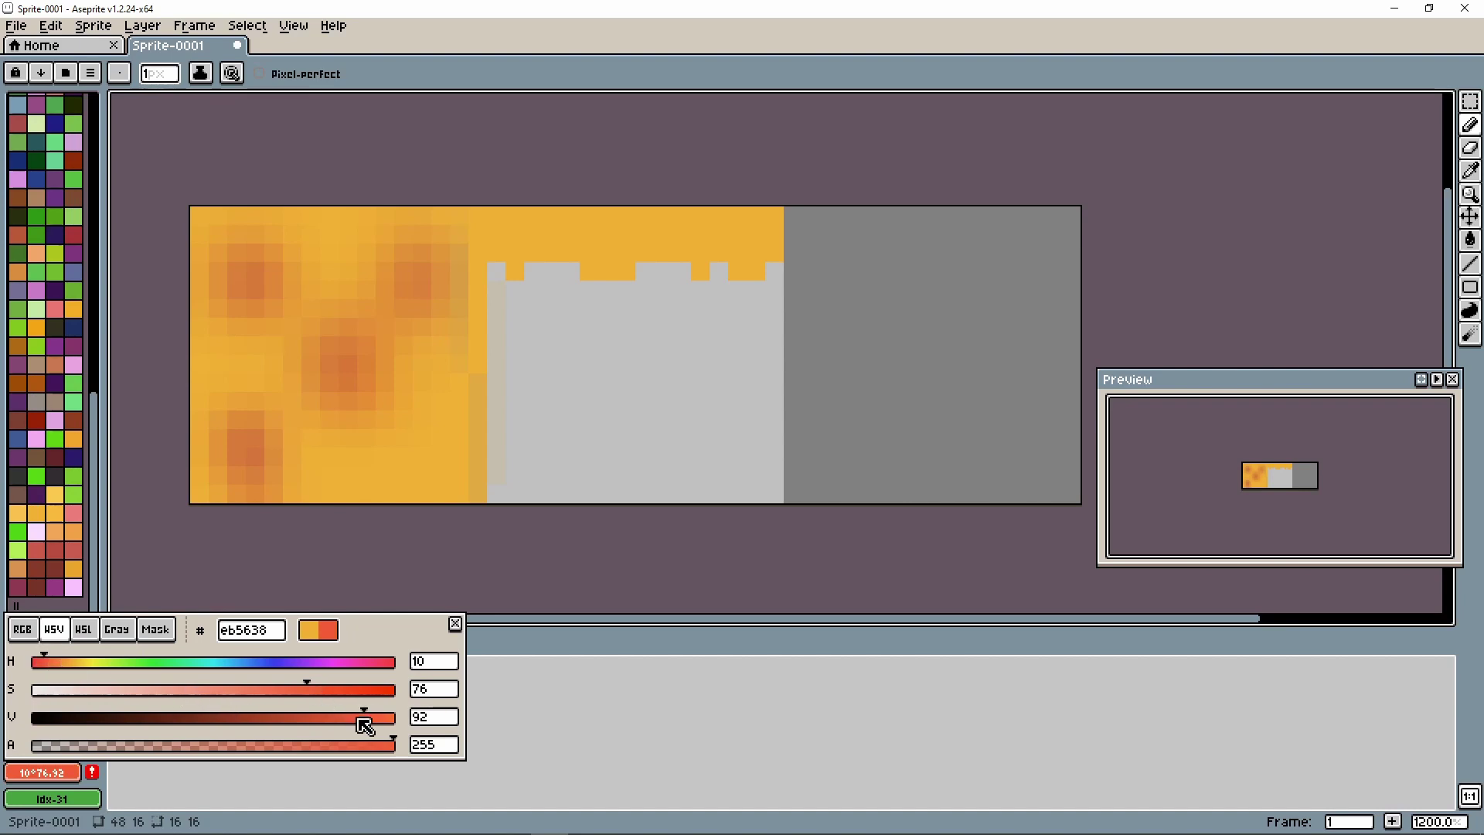
pyautogui.moveTo(372, 714); pyautogui.dragTo(260, 711)
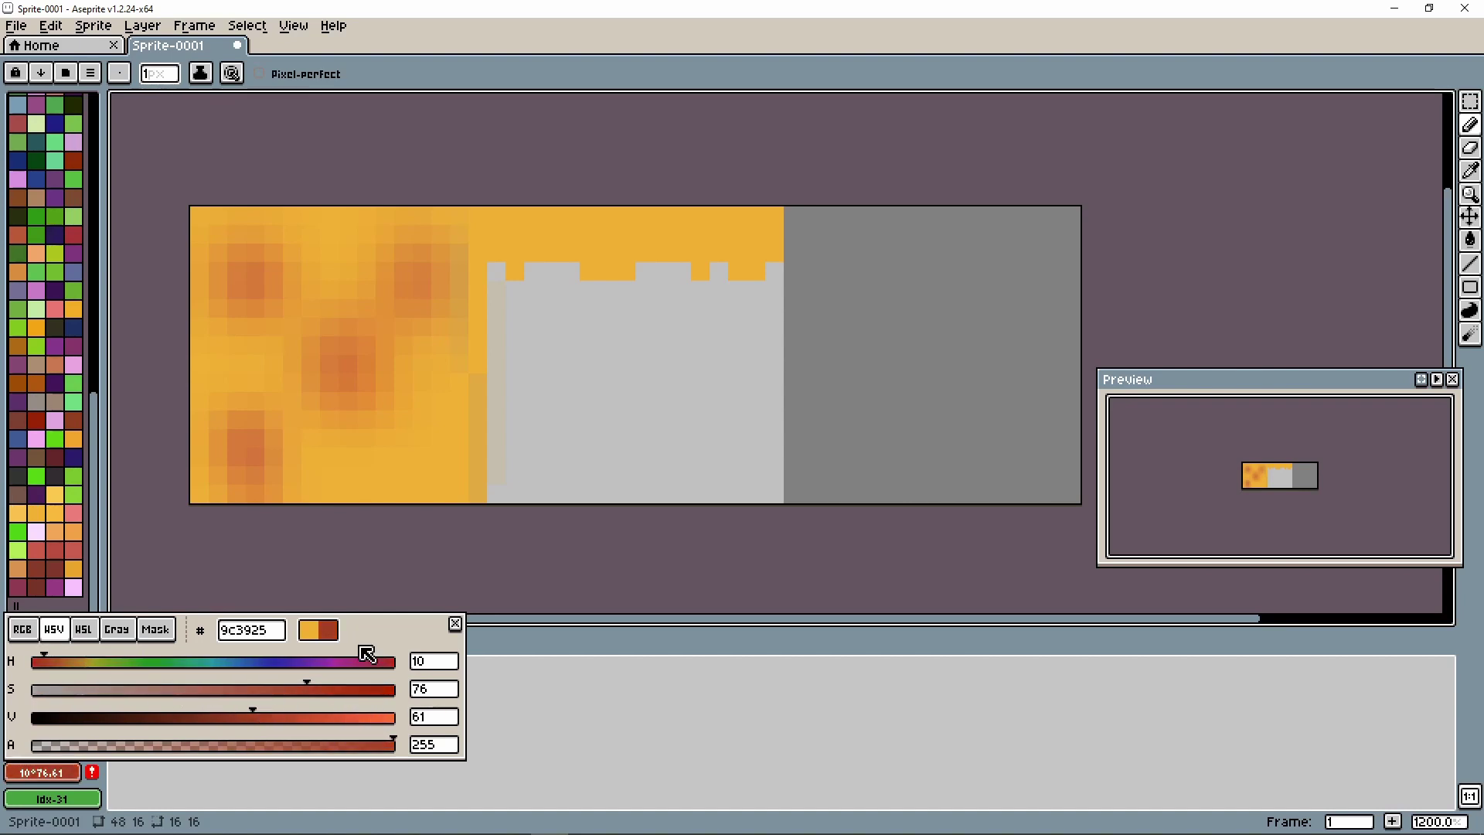
pyautogui.press('Escape')
pyautogui.click(497, 234)
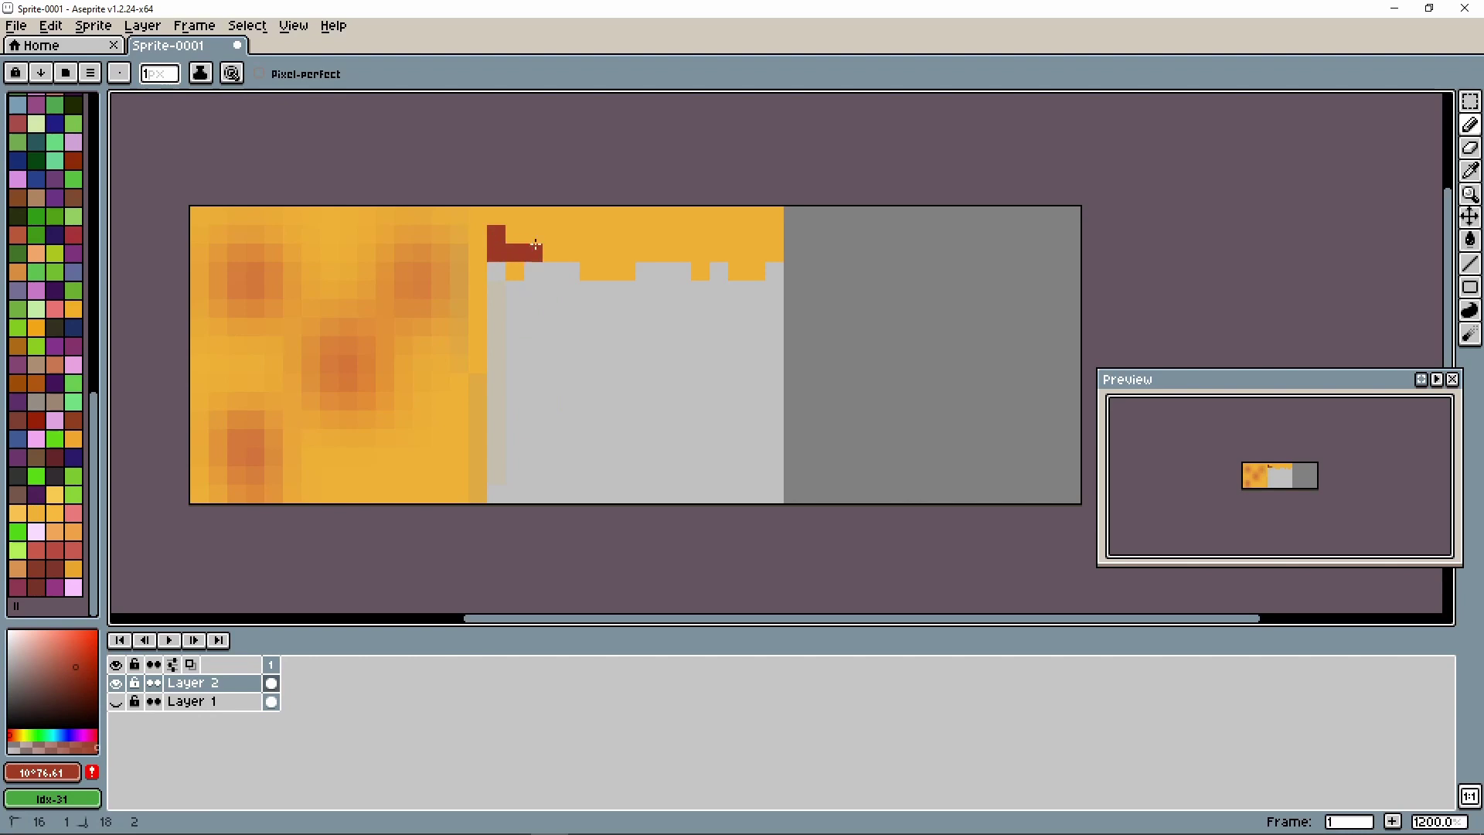
pyautogui.moveTo(535, 245)
pyautogui.mouseDown()
pyautogui.moveTo(601, 250)
pyautogui.moveTo(768, 251)
pyautogui.moveTo(769, 237)
pyautogui.moveTo(535, 235)
pyautogui.mouseUp()
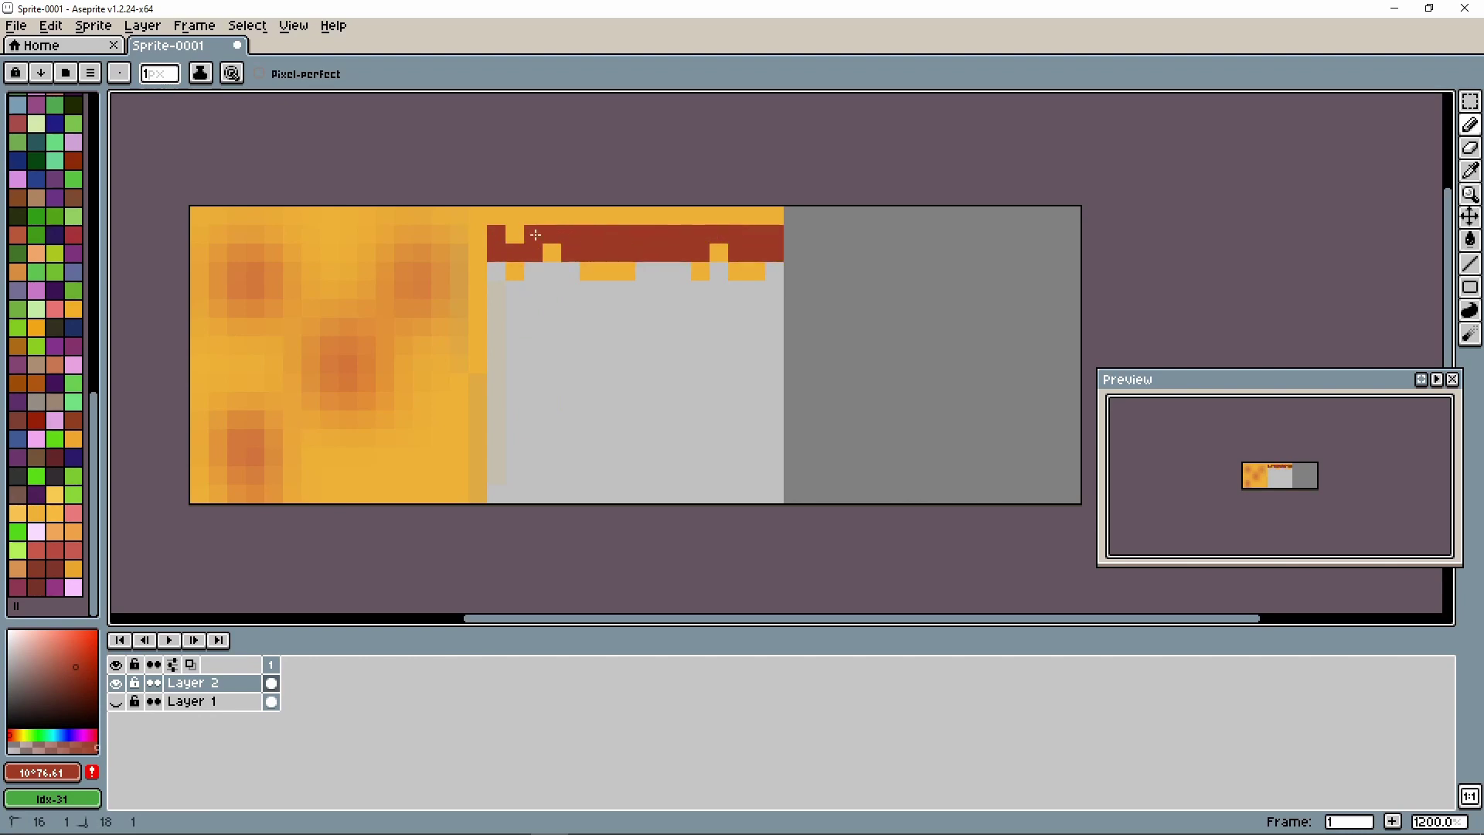
# Step: Set the foreground colour to crimson, HSV 346, 76, 81, and paint the top two pixel rows of the middle tile's border
pyautogui.click(35, 773)
pyautogui.click(378, 661)
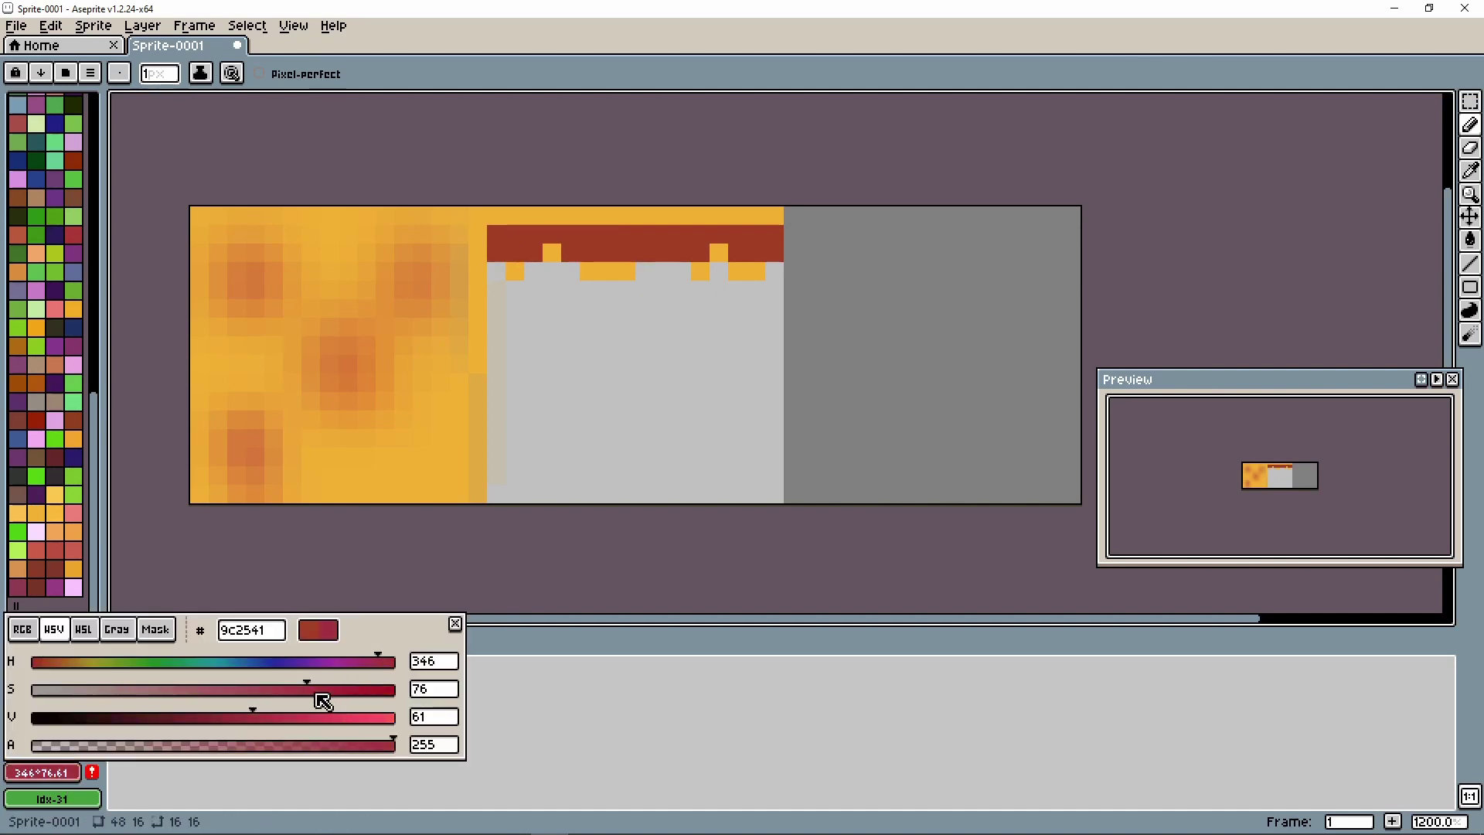
pyautogui.moveTo(258, 714); pyautogui.dragTo(325, 718)
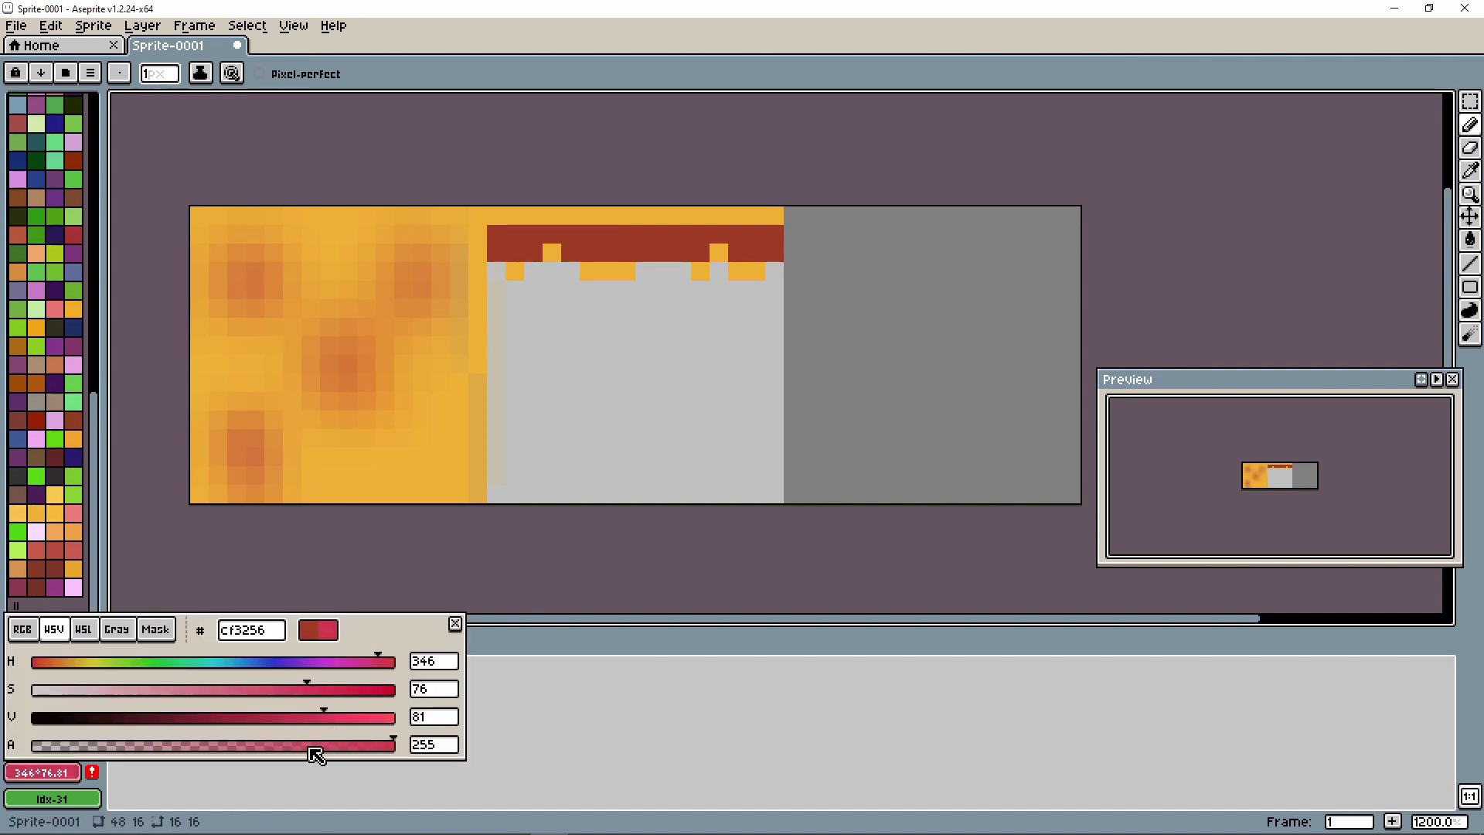
pyautogui.click(461, 289)
pyautogui.moveTo(502, 217)
pyautogui.mouseDown()
pyautogui.moveTo(644, 220)
pyautogui.moveTo(582, 223)
pyautogui.moveTo(604, 229)
pyautogui.moveTo(708, 206)
pyautogui.moveTo(772, 212)
pyautogui.moveTo(754, 224)
pyautogui.moveTo(699, 213)
pyautogui.moveTo(677, 255)
pyautogui.moveTo(632, 234)
pyautogui.moveTo(725, 224)
pyautogui.mouseUp()
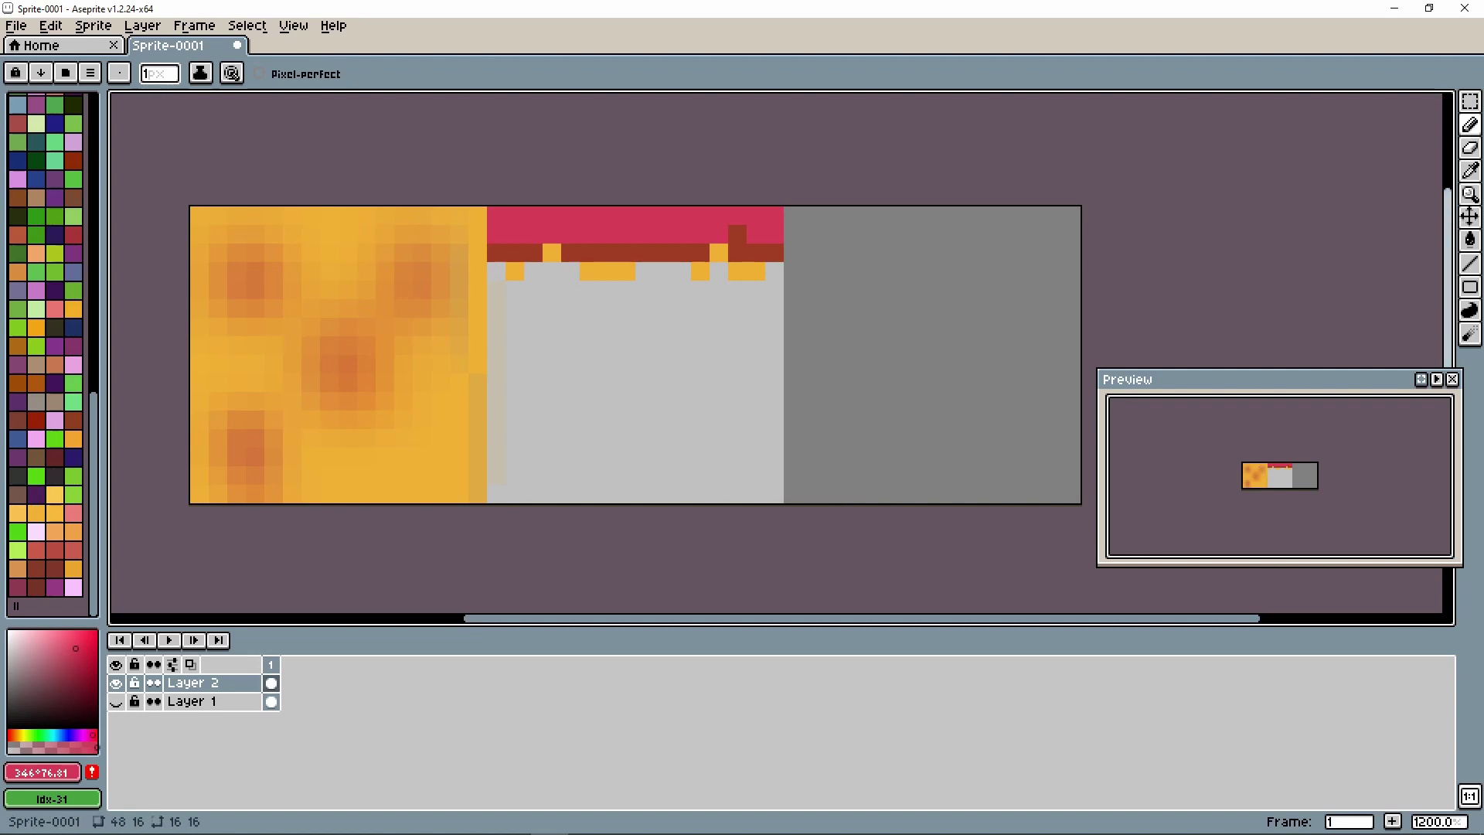
# Step: Sample yellow #edb038 from the border and paint over most of its crimson rows, leaving only scattered crimson pixels
pyautogui.click(1470, 170)
pyautogui.click(554, 251)
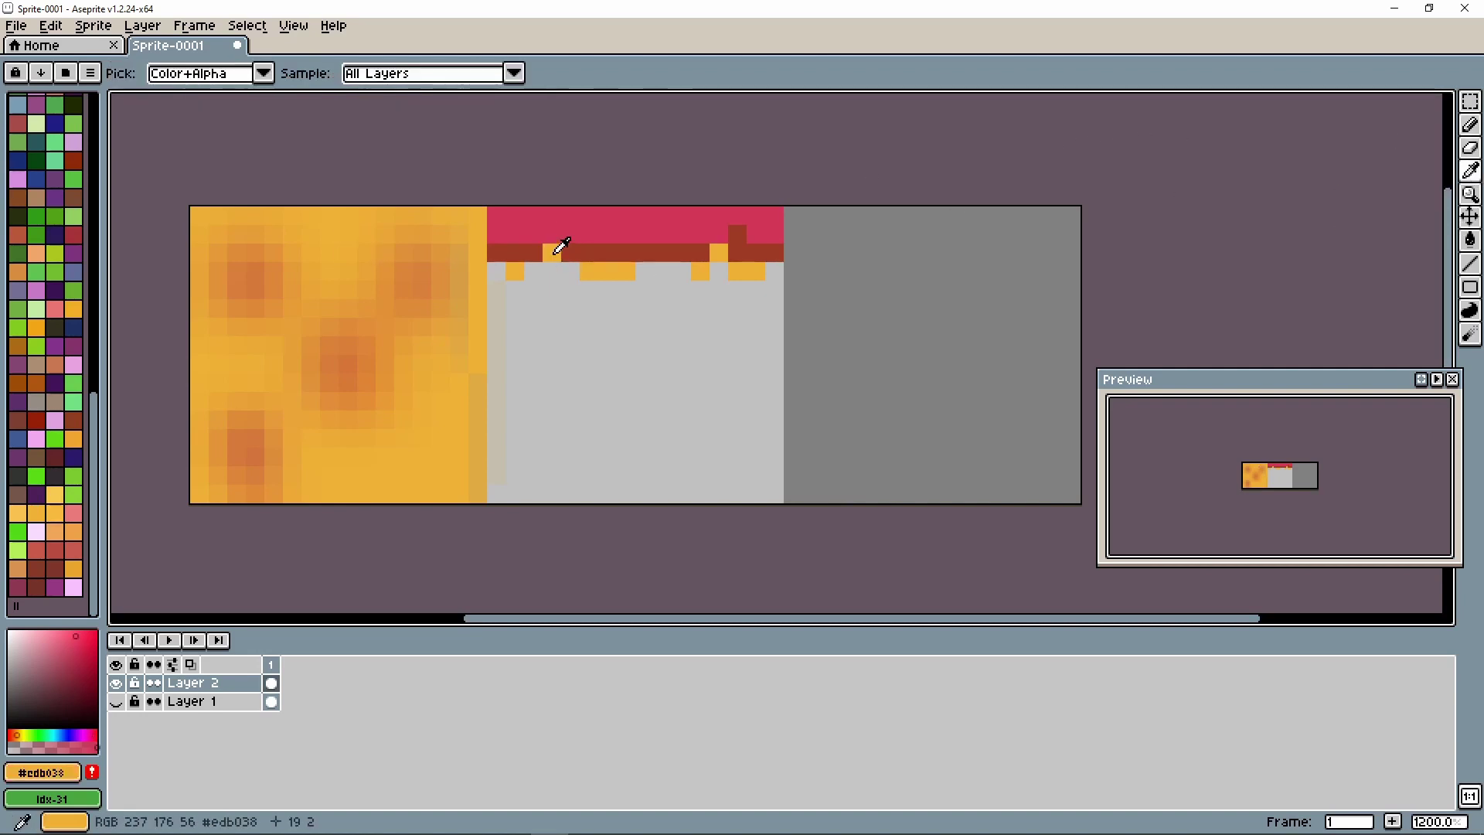
pyautogui.press('b')
pyautogui.hotkey('ctrl', 'z')
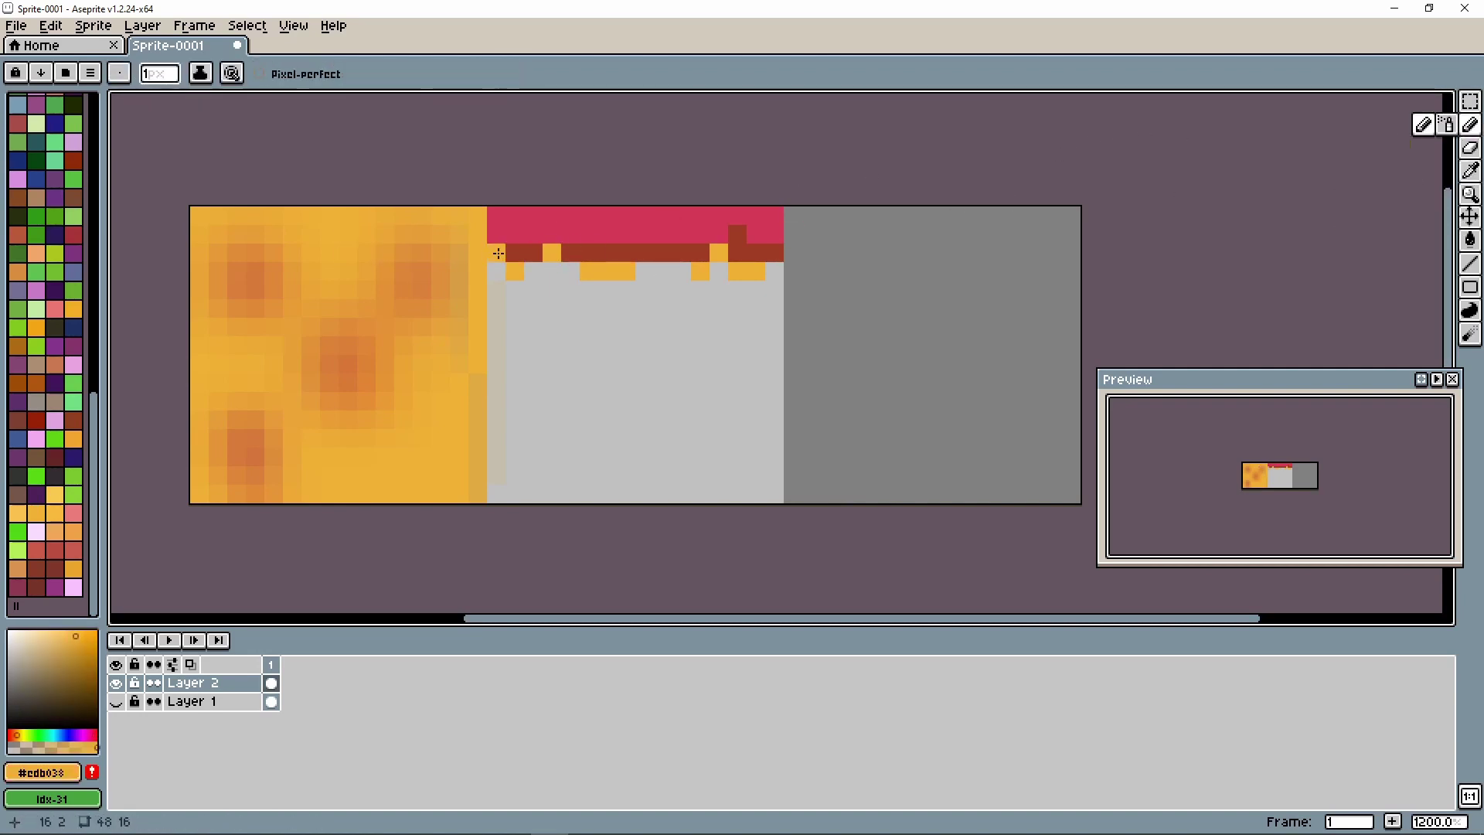
pyautogui.click(514, 252)
pyautogui.click(514, 234)
pyautogui.click(570, 234)
pyautogui.click(626, 215)
pyautogui.moveTo(630, 222); pyautogui.dragTo(552, 234)
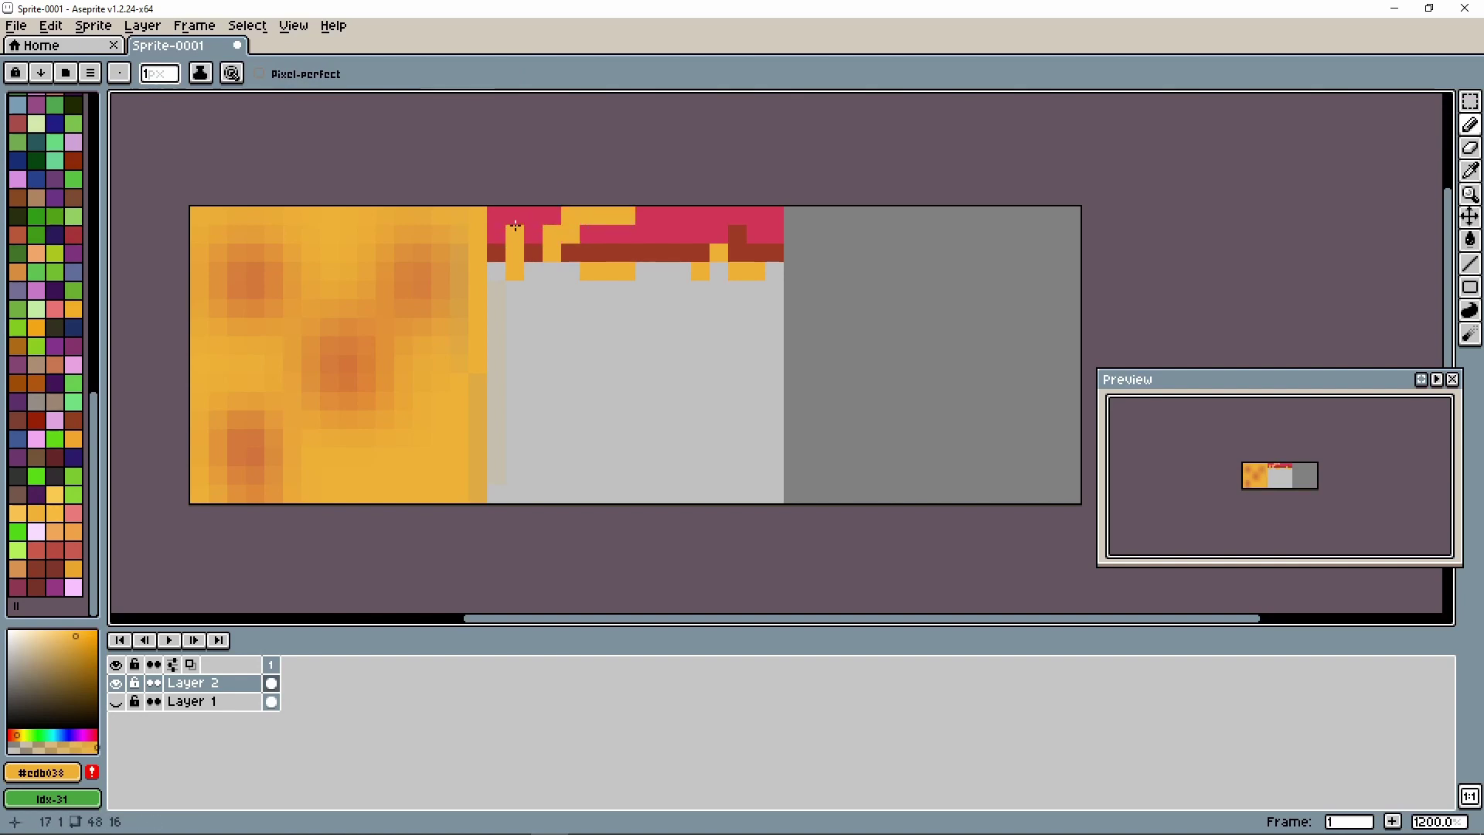
pyautogui.click(515, 215)
pyautogui.click(626, 234)
pyautogui.moveTo(681, 234)
pyautogui.mouseDown()
pyautogui.moveTo(700, 216)
pyautogui.moveTo(664, 234)
pyautogui.moveTo(774, 235)
pyautogui.mouseUp()
pyautogui.click(755, 232)
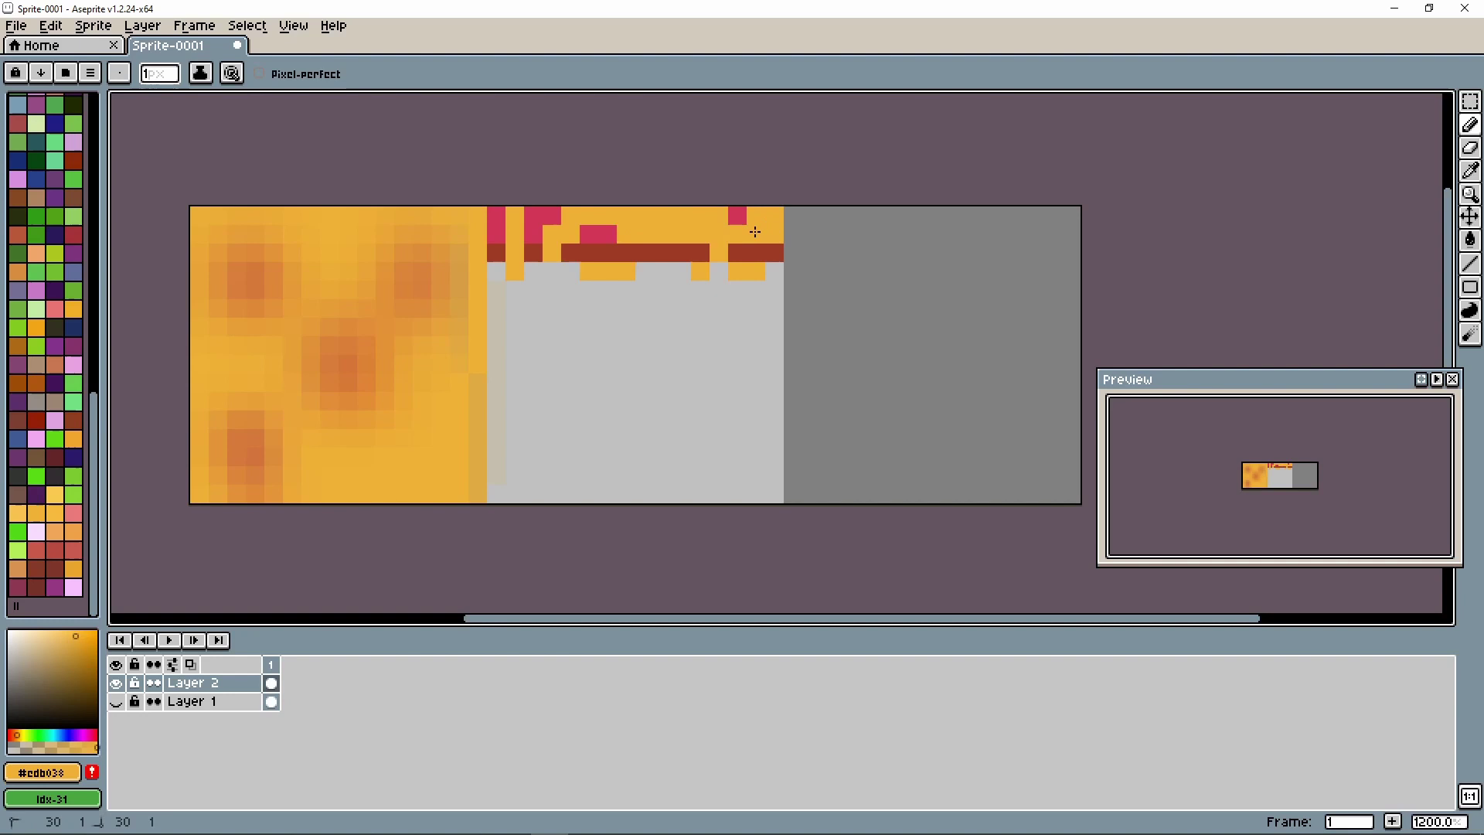
pyautogui.click(607, 234)
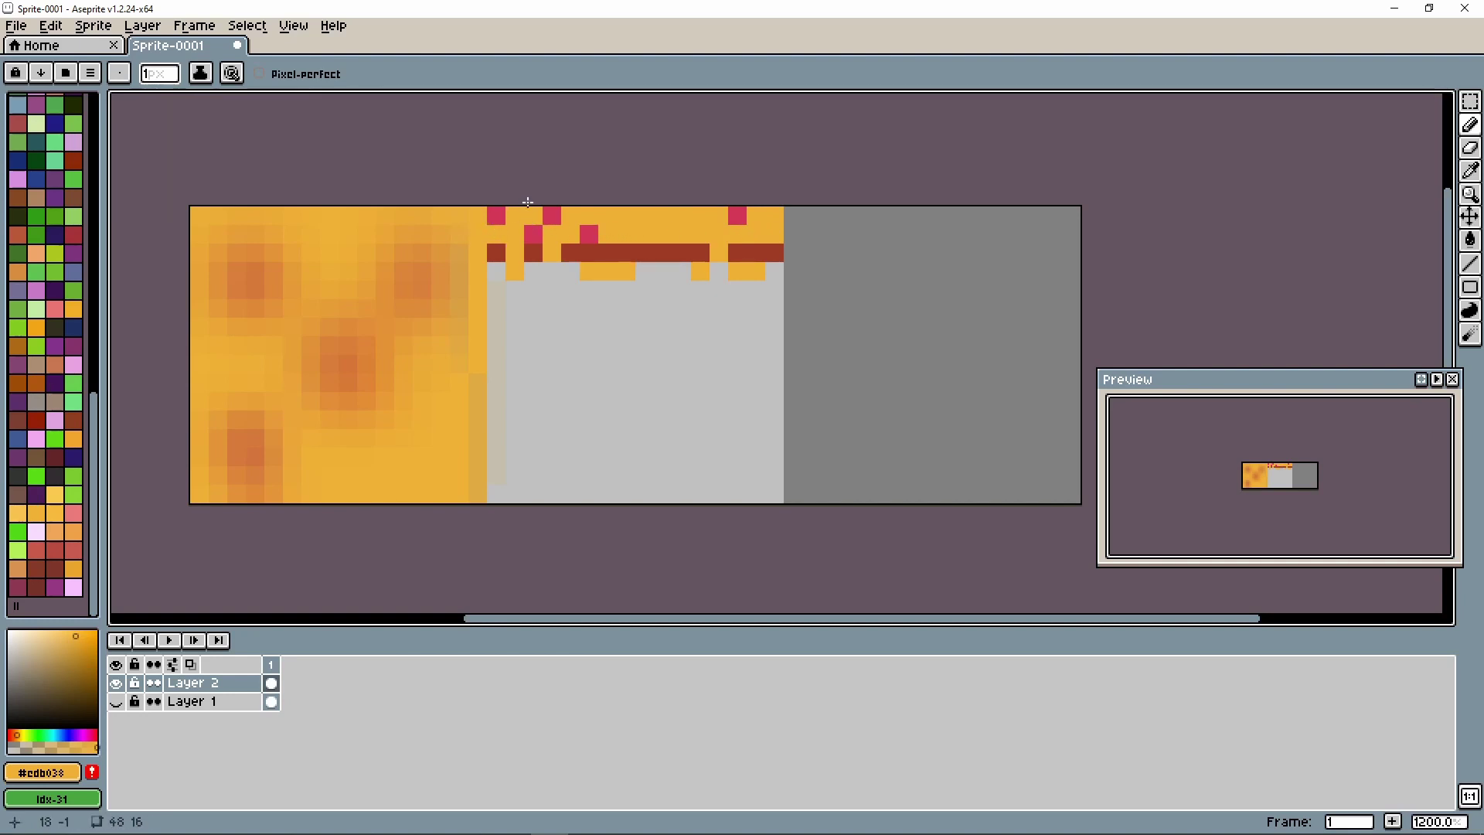
# Step: Set the foreground colour to yellow, HSV 54, 76, 86, and paint it over the border's top rows with gaps into the dark red row
pyautogui.click(42, 772)
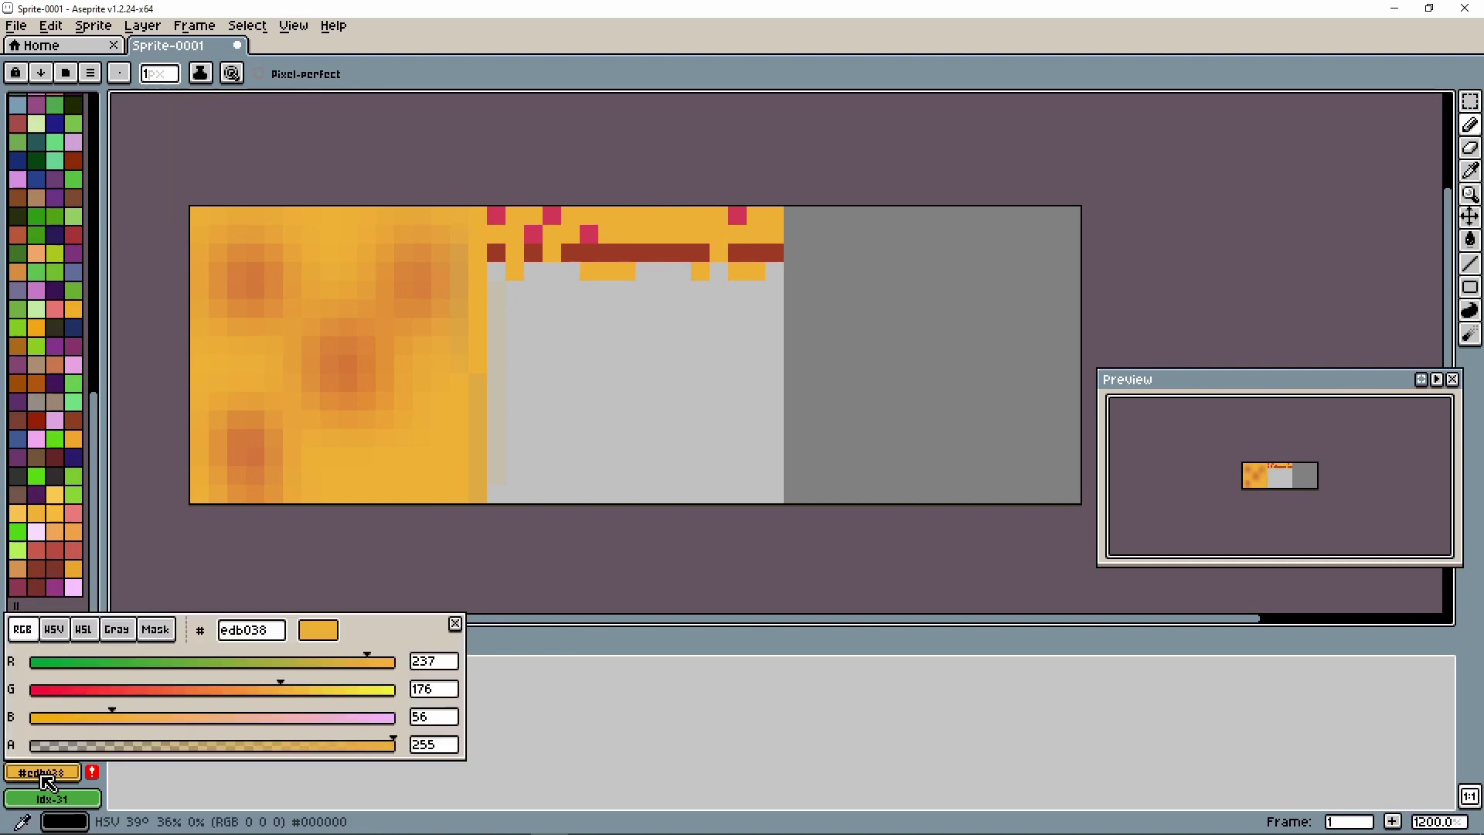
pyautogui.click(148, 566)
pyautogui.click(43, 772)
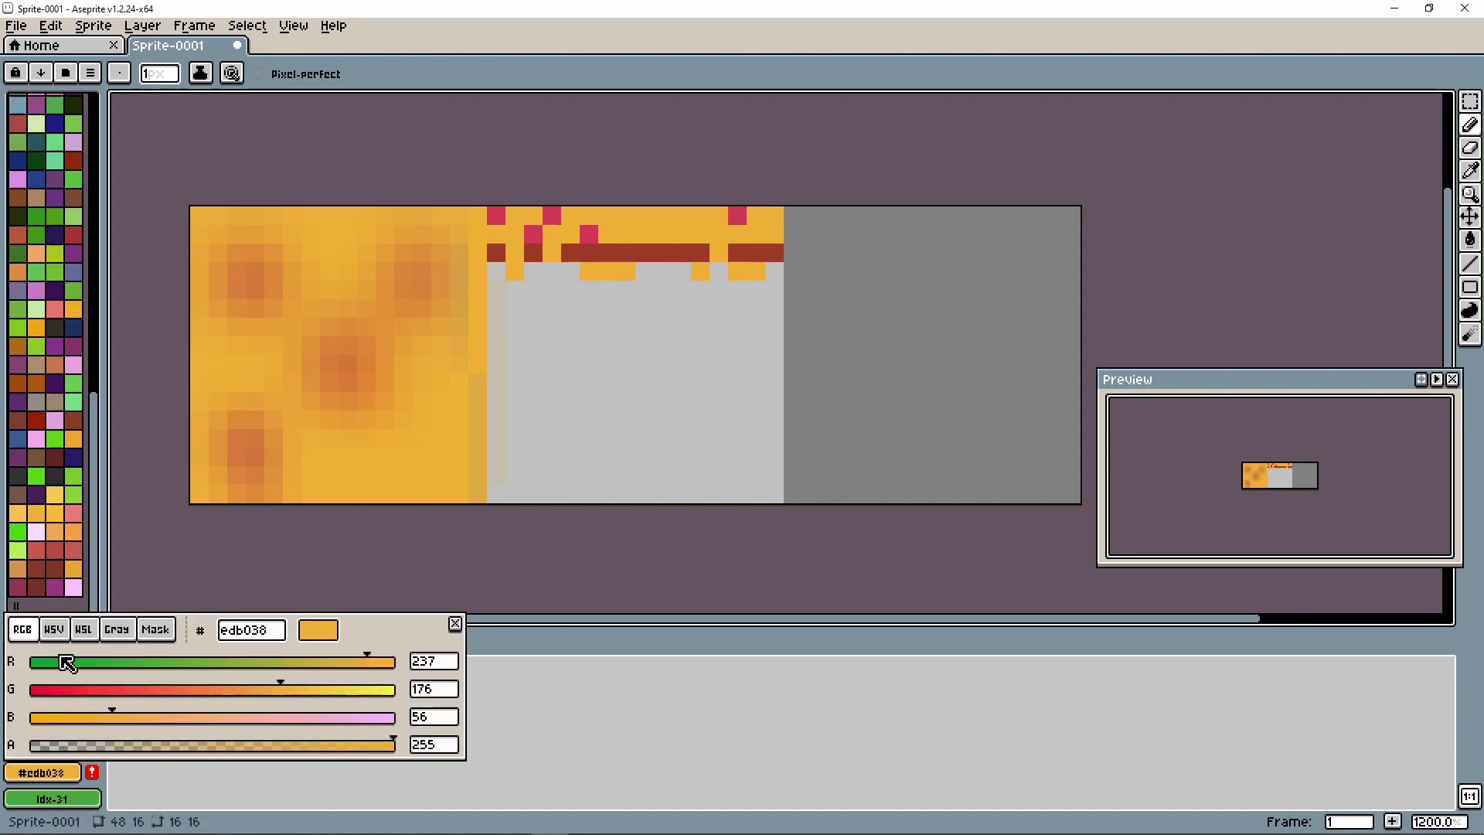
pyautogui.click(55, 630)
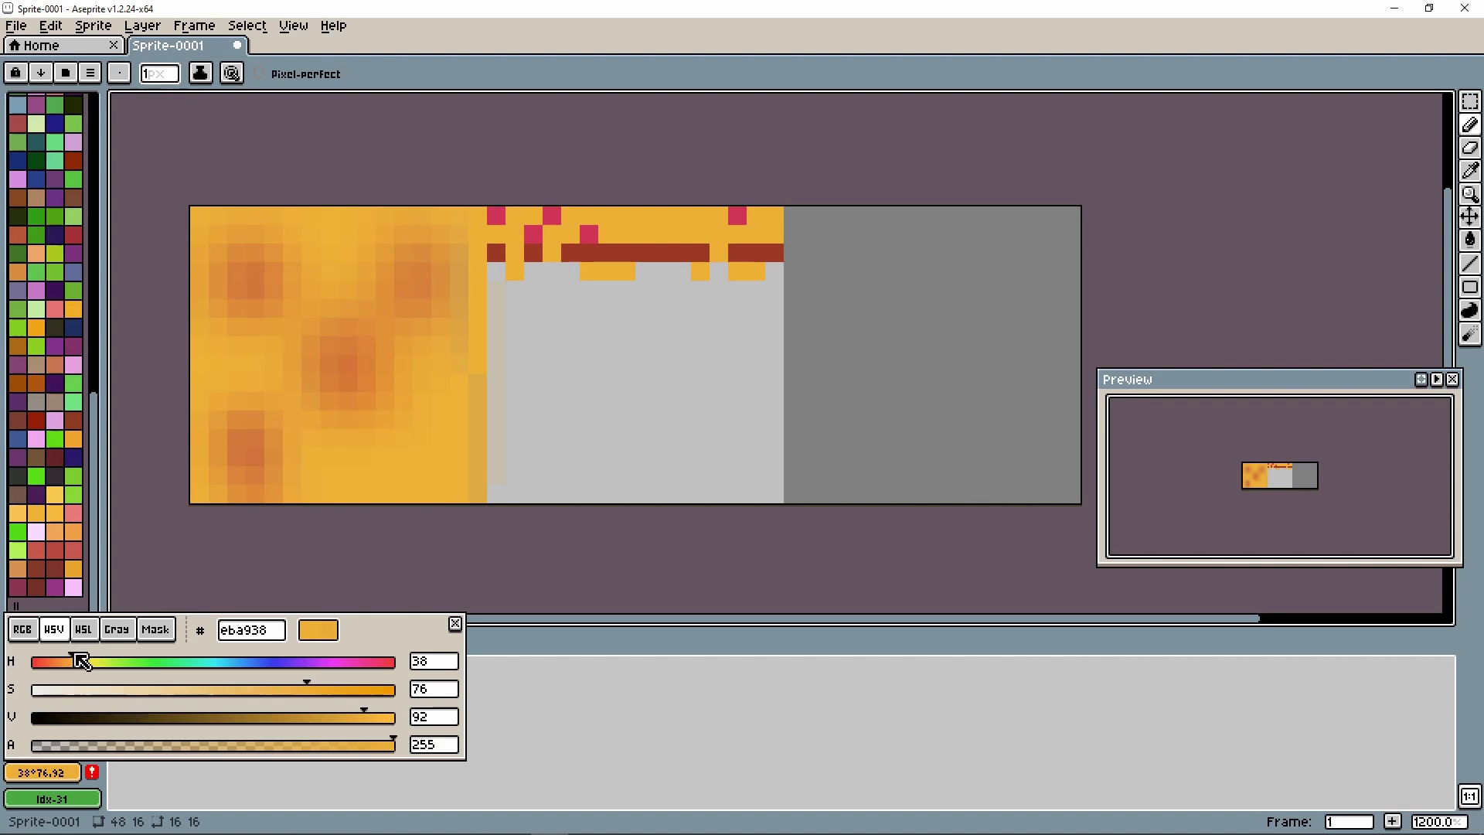
pyautogui.moveTo(81, 661); pyautogui.dragTo(88, 663)
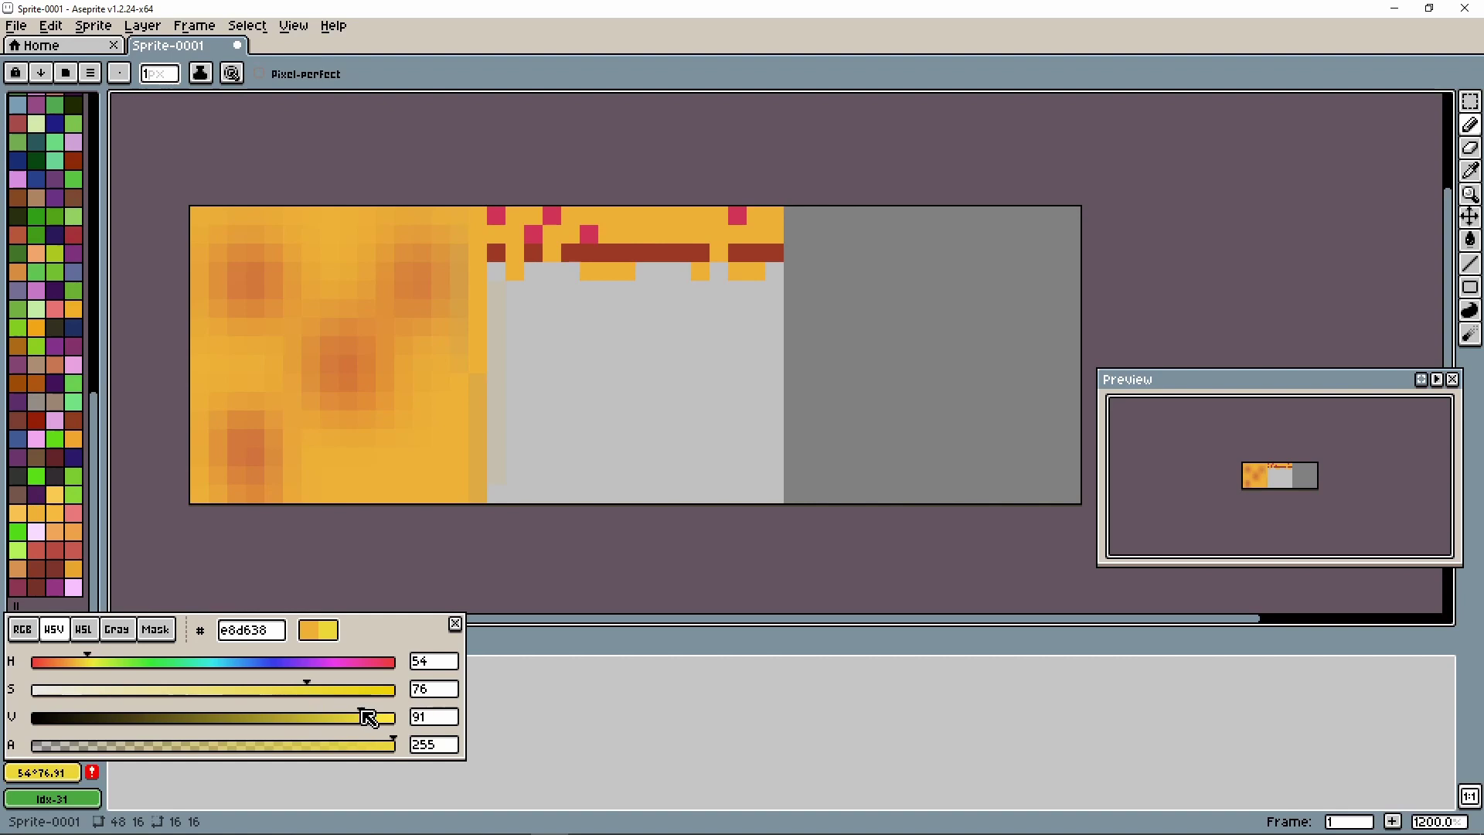
pyautogui.moveTo(367, 717); pyautogui.dragTo(337, 735)
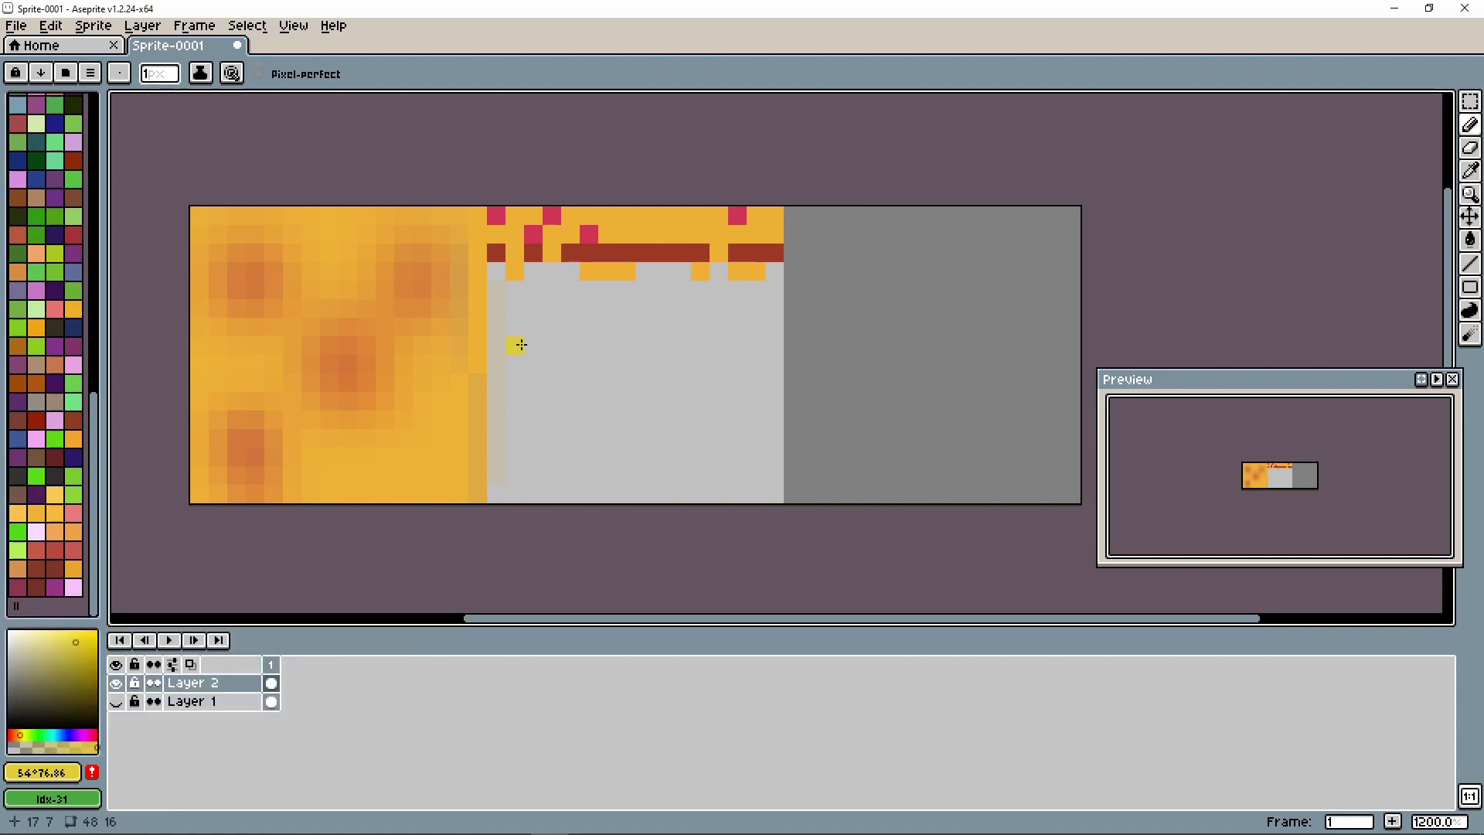
pyautogui.moveTo(524, 213)
pyautogui.mouseDown()
pyautogui.moveTo(710, 211)
pyautogui.moveTo(753, 215)
pyautogui.moveTo(759, 232)
pyautogui.moveTo(718, 229)
pyautogui.moveTo(778, 216)
pyautogui.moveTo(610, 246)
pyautogui.moveTo(690, 252)
pyautogui.mouseUp()
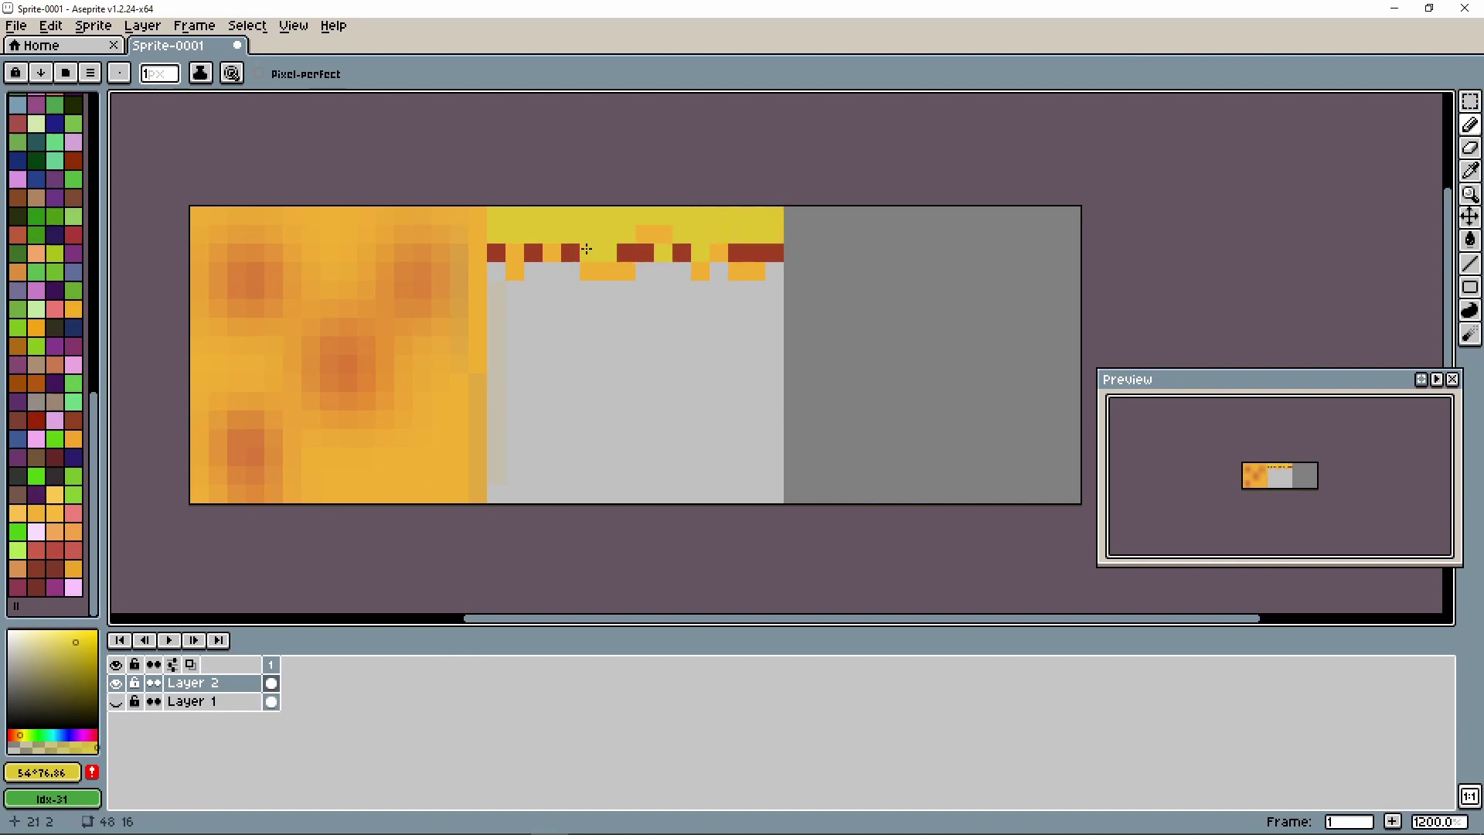
# Step: Paint over the remaining dark red pixels in the middle tile's border with yellow, HSV 54, 76, 86
pyautogui.click(496, 253)
pyautogui.click(533, 253)
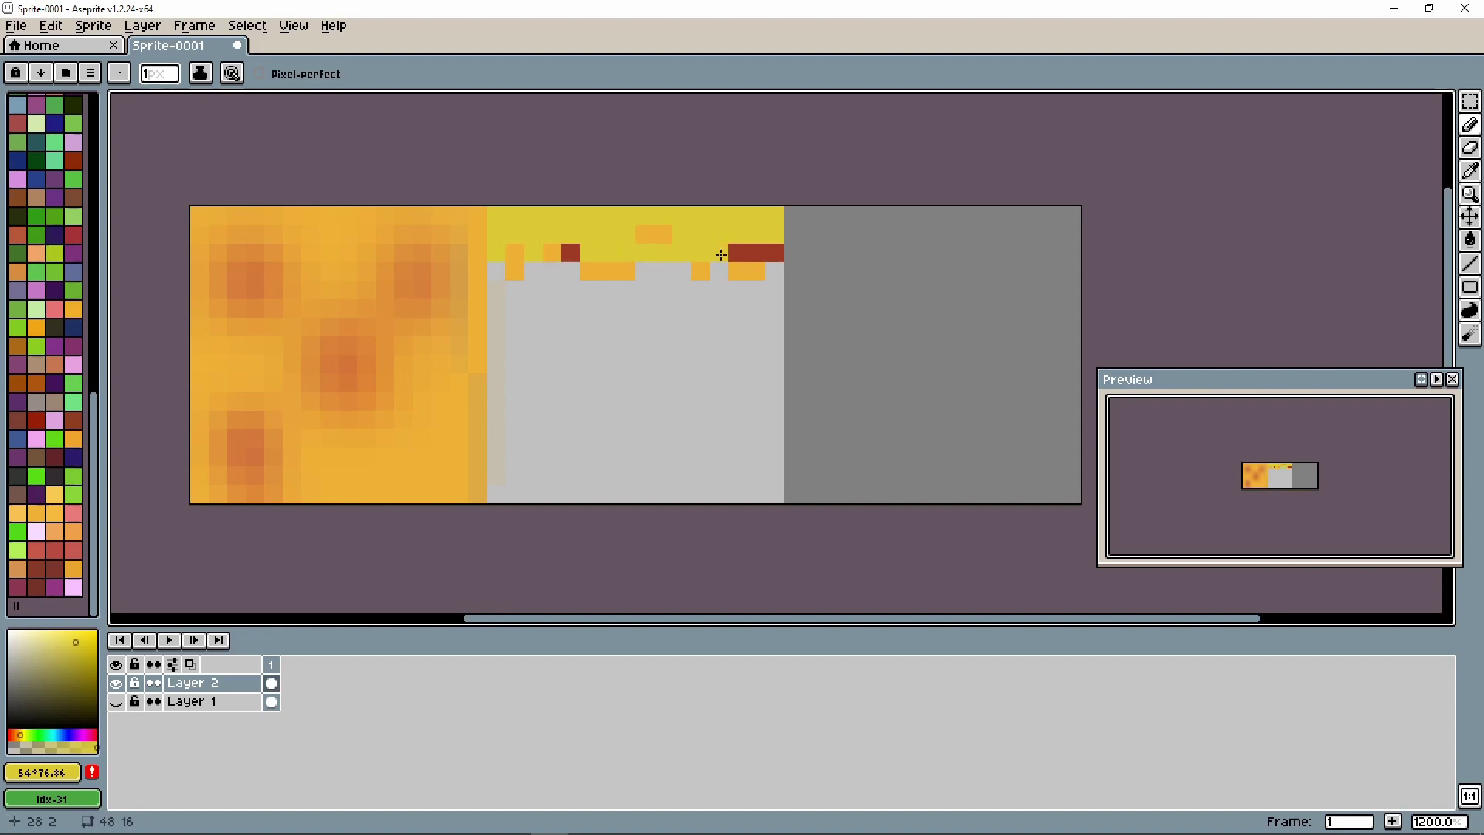
pyautogui.click(737, 253)
pyautogui.click(572, 253)
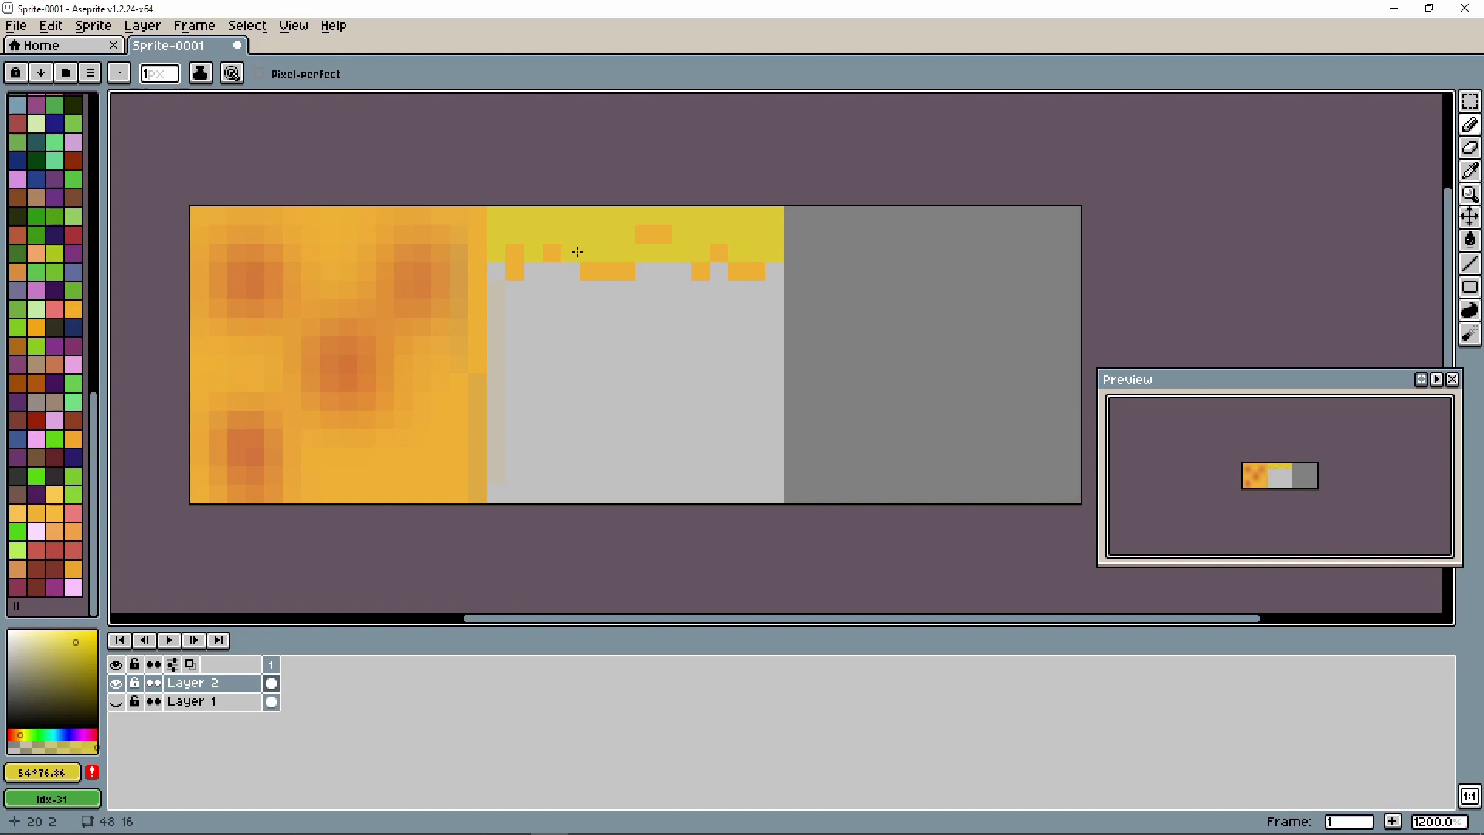
# Step: Set the foreground colour to olive, HSV 54, 76, 61, and paint it unevenly over the top rows of the middle tile's border
pyautogui.click(43, 772)
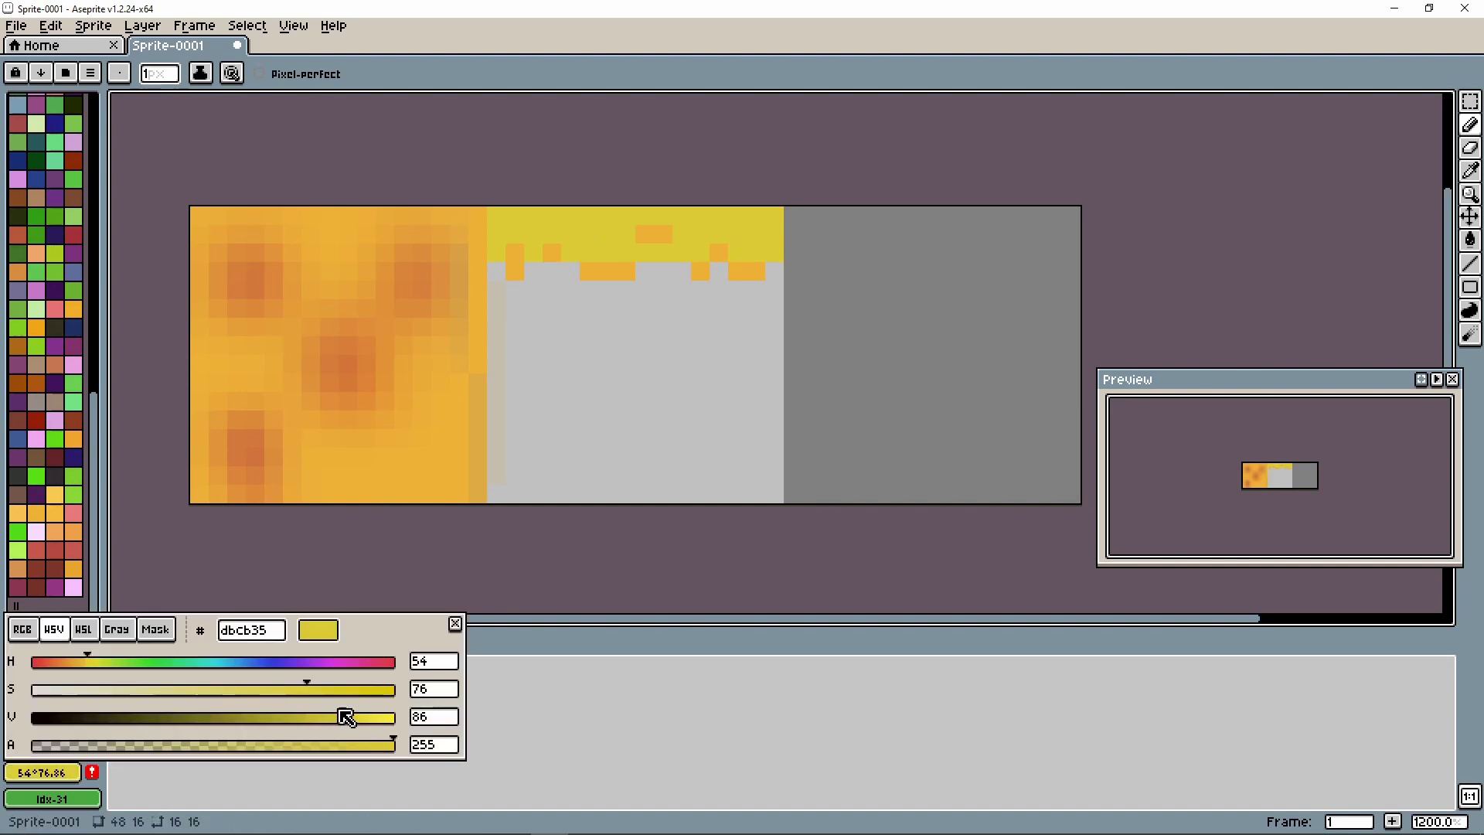
pyautogui.moveTo(340, 718); pyautogui.dragTo(254, 719)
pyautogui.click(487, 335)
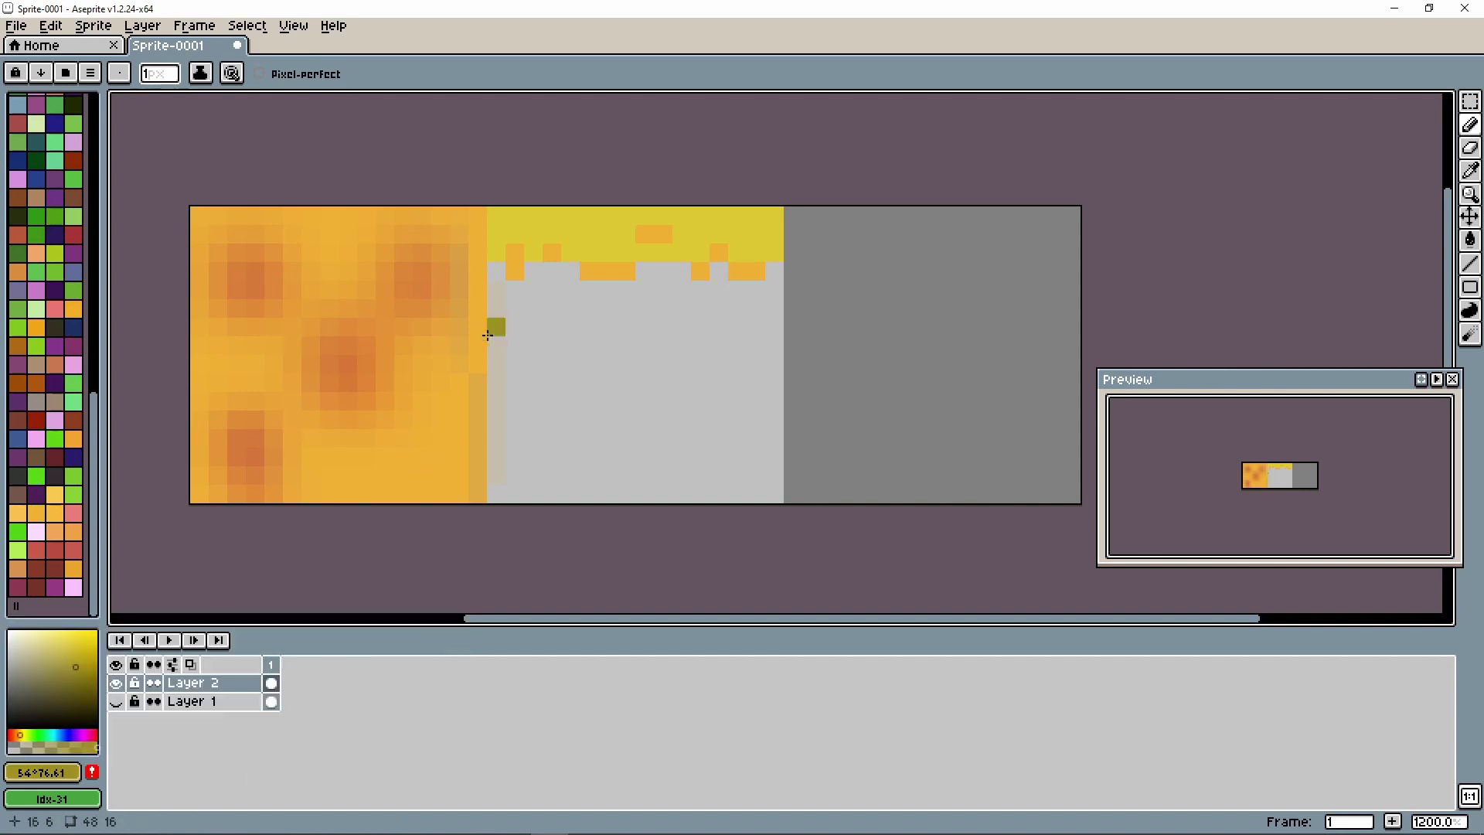
pyautogui.moveTo(496, 216); pyautogui.dragTo(769, 224)
pyautogui.click(642, 248)
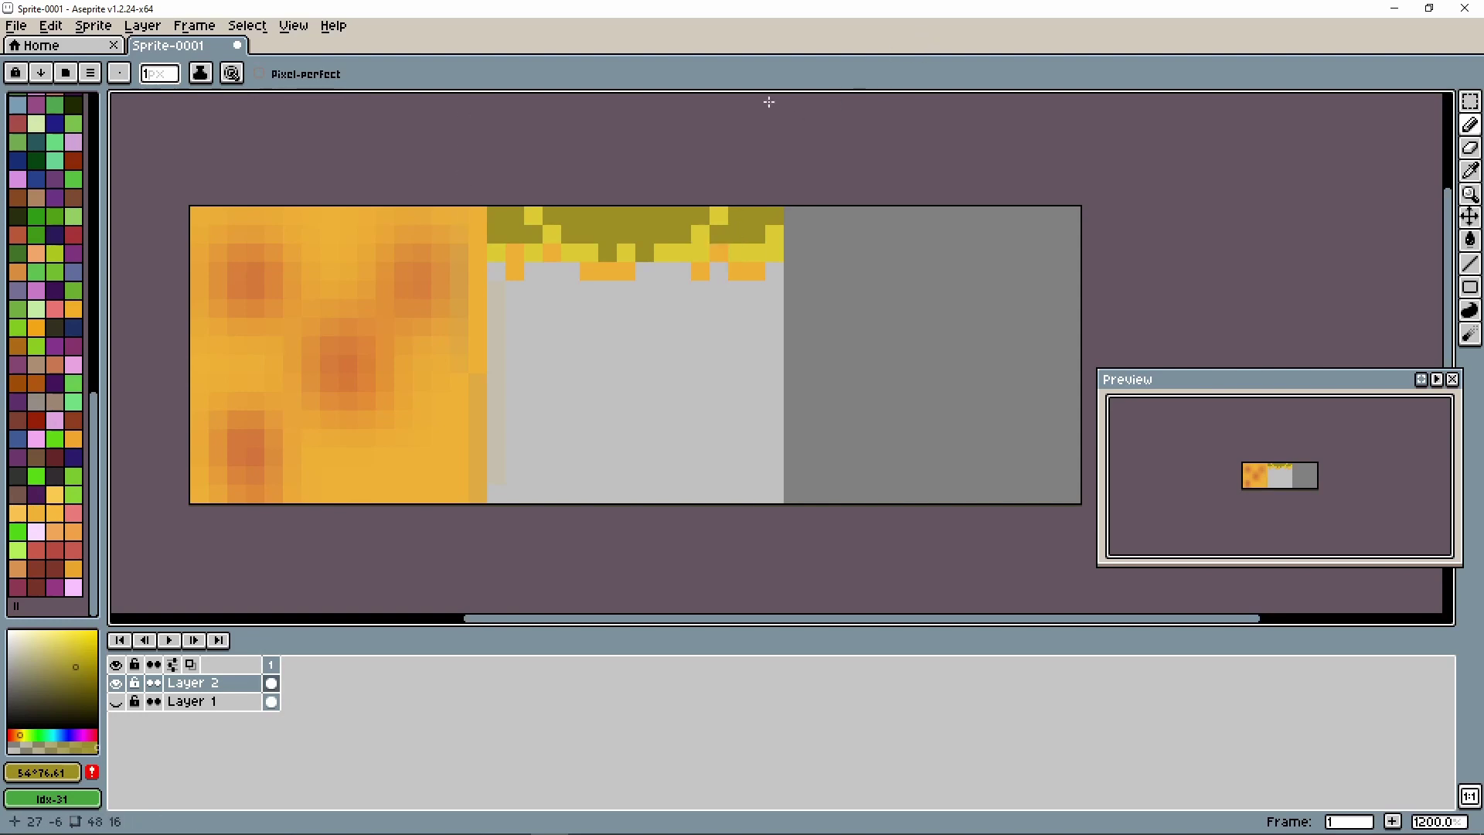
# Step: Select the middle tile's 16 × 5 px top border strip and place a copy along the third tile's top edge
pyautogui.press('m')
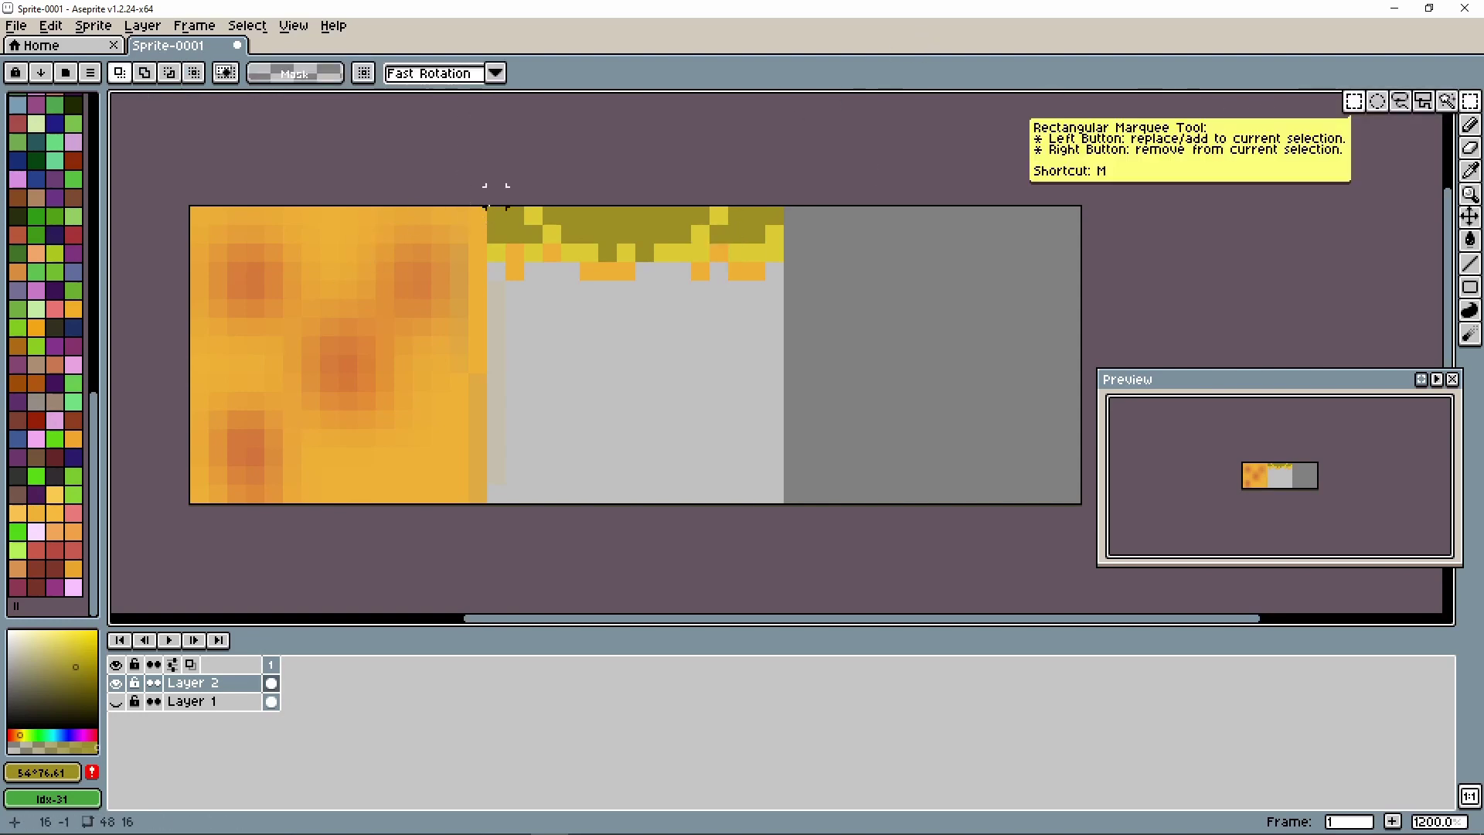
pyautogui.moveTo(485, 206); pyautogui.dragTo(1002, 249)
pyautogui.click(728, 265)
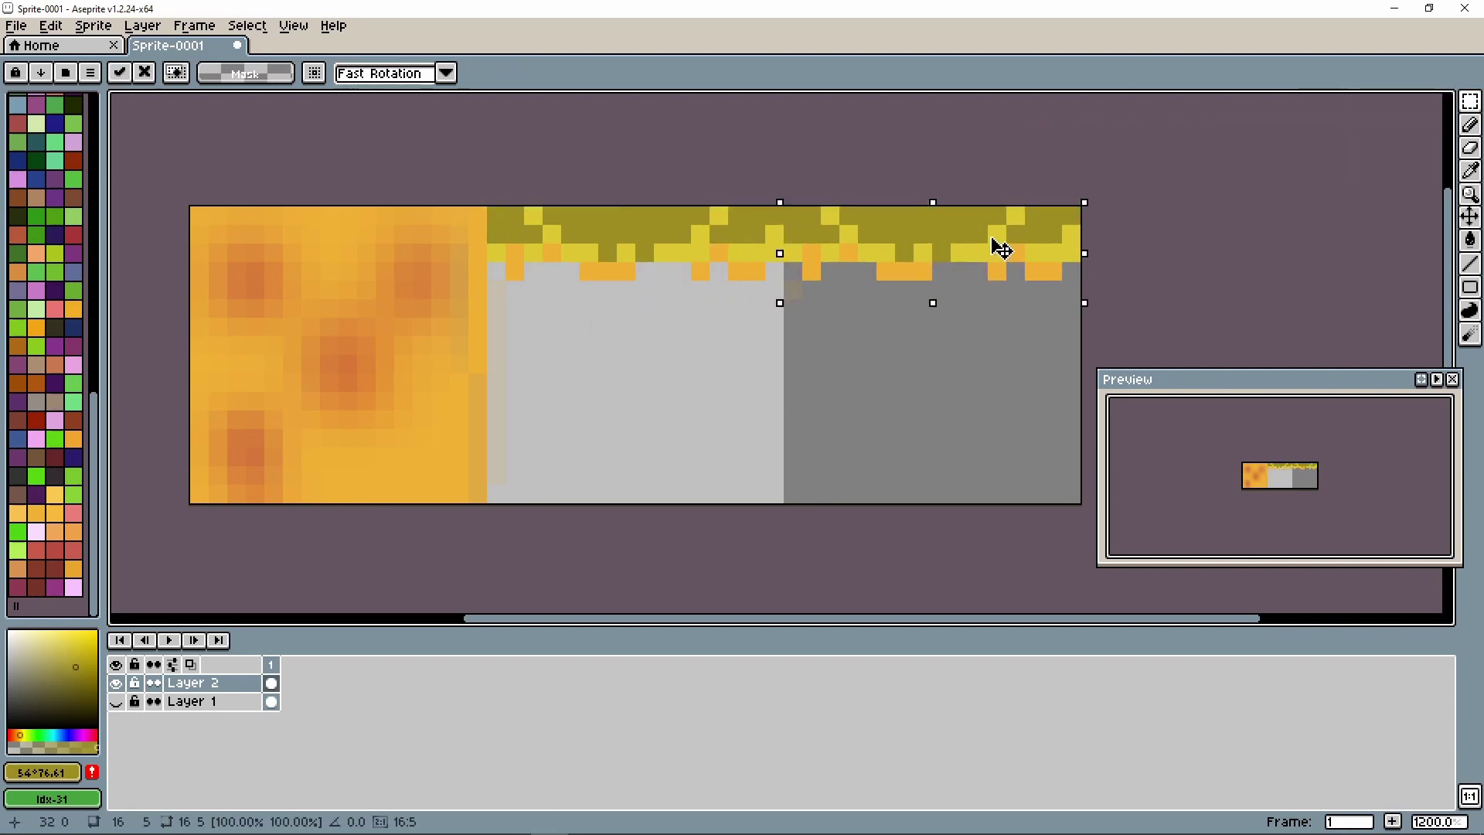
pyautogui.press('Return')
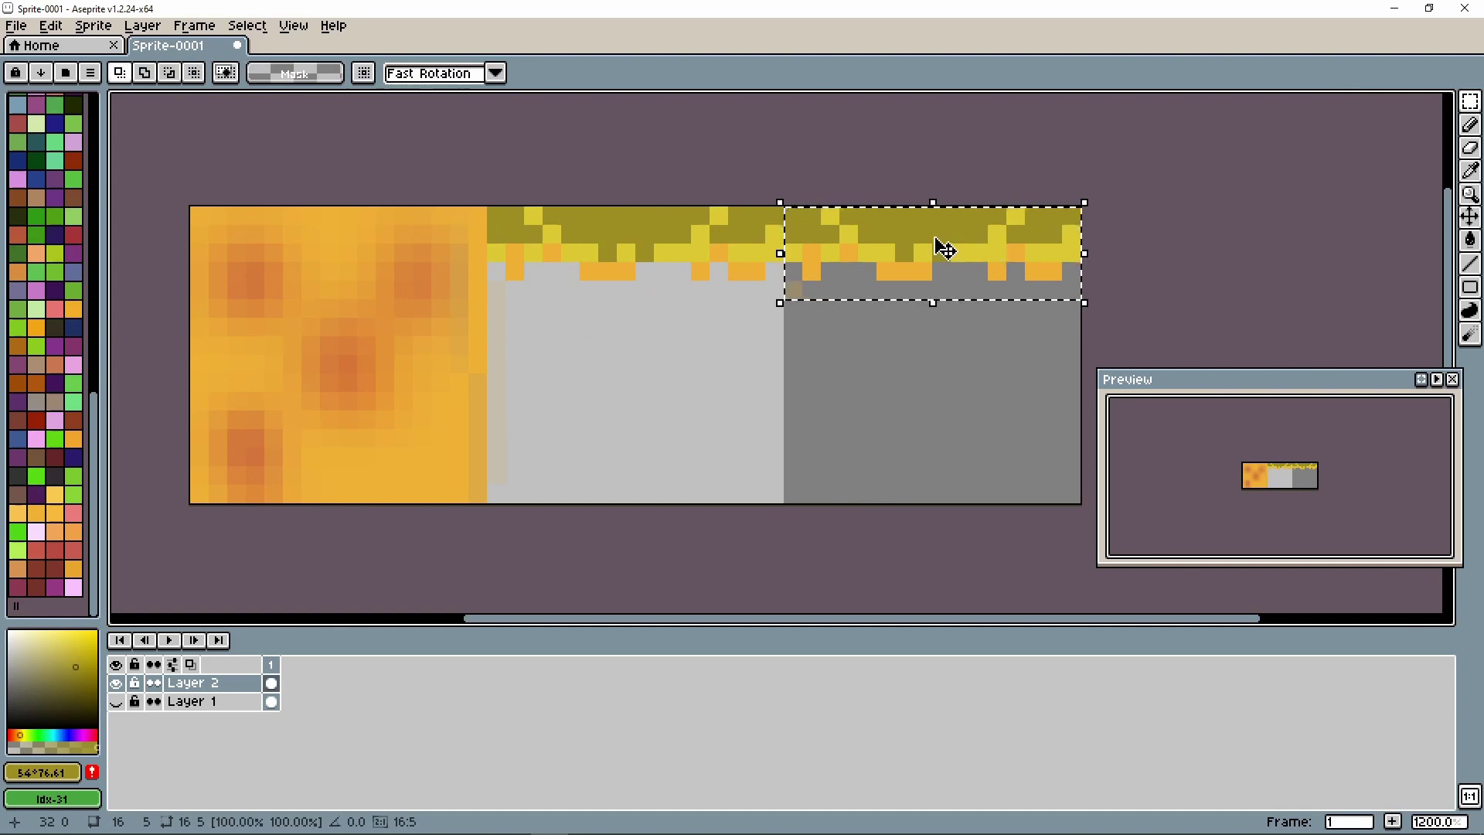
# Step: Duplicate the third tile's border strip, rotate the copy to vertical and align it with the tile's left edge
pyautogui.moveTo(944, 248); pyautogui.dragTo(943, 302)
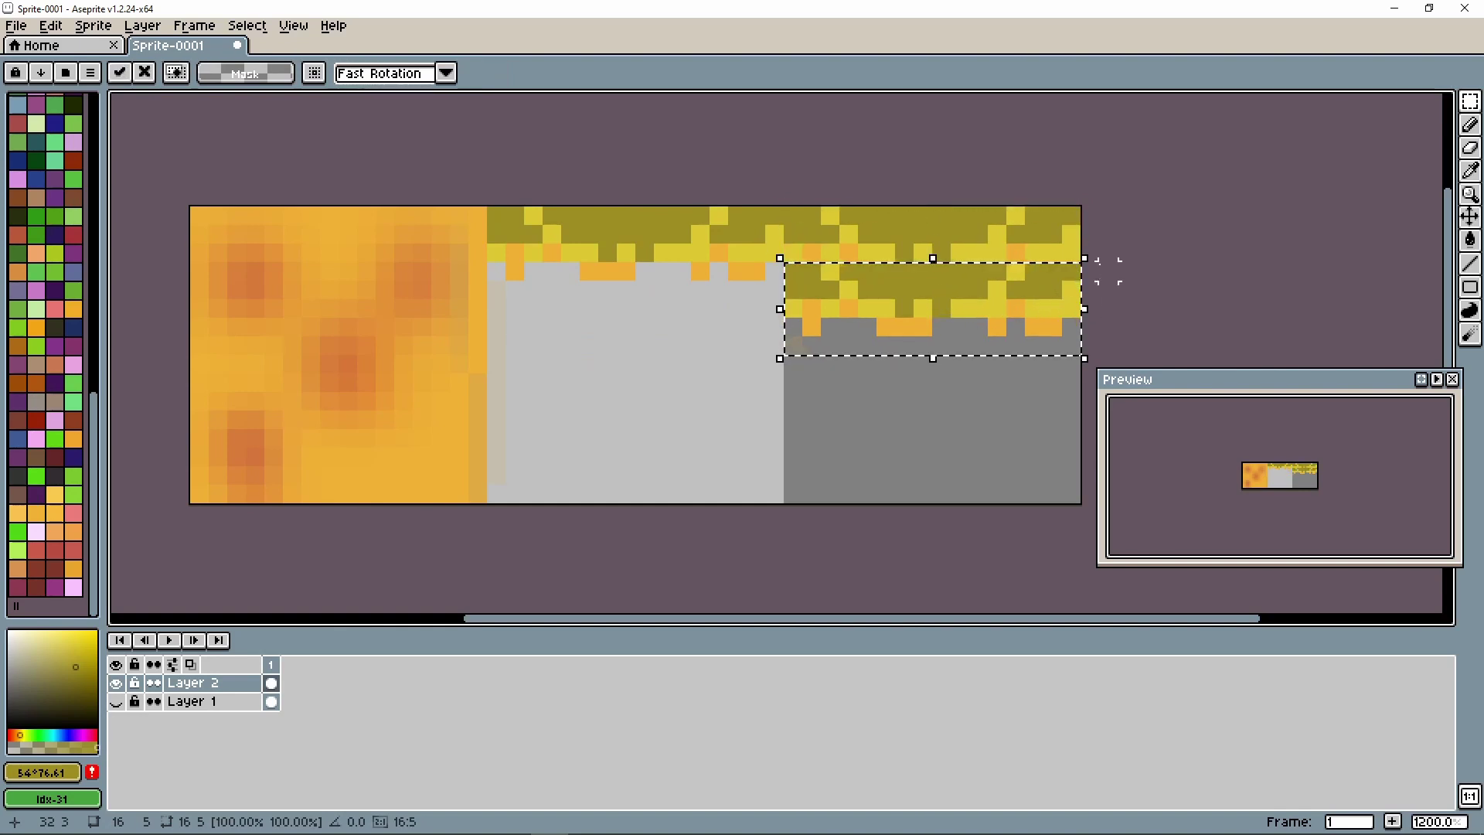
pyautogui.moveTo(1108, 271); pyautogui.dragTo(881, 182)
pyautogui.moveTo(904, 289); pyautogui.dragTo(819, 355)
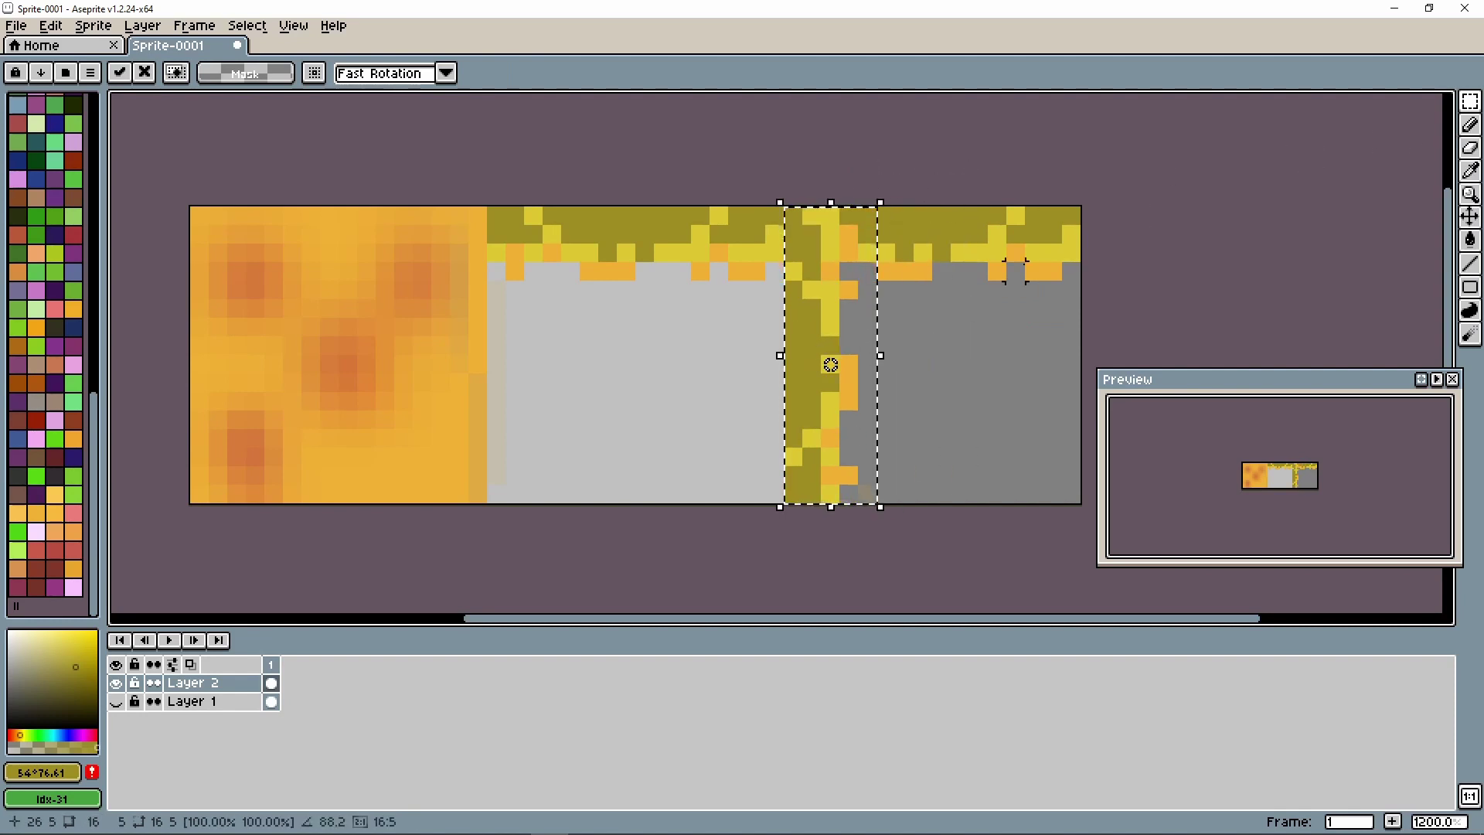
# Step: Erase the outer pixels where the third tile's two border strips meet to form a rounded top-left corner
pyautogui.scroll(5, 830, 364)
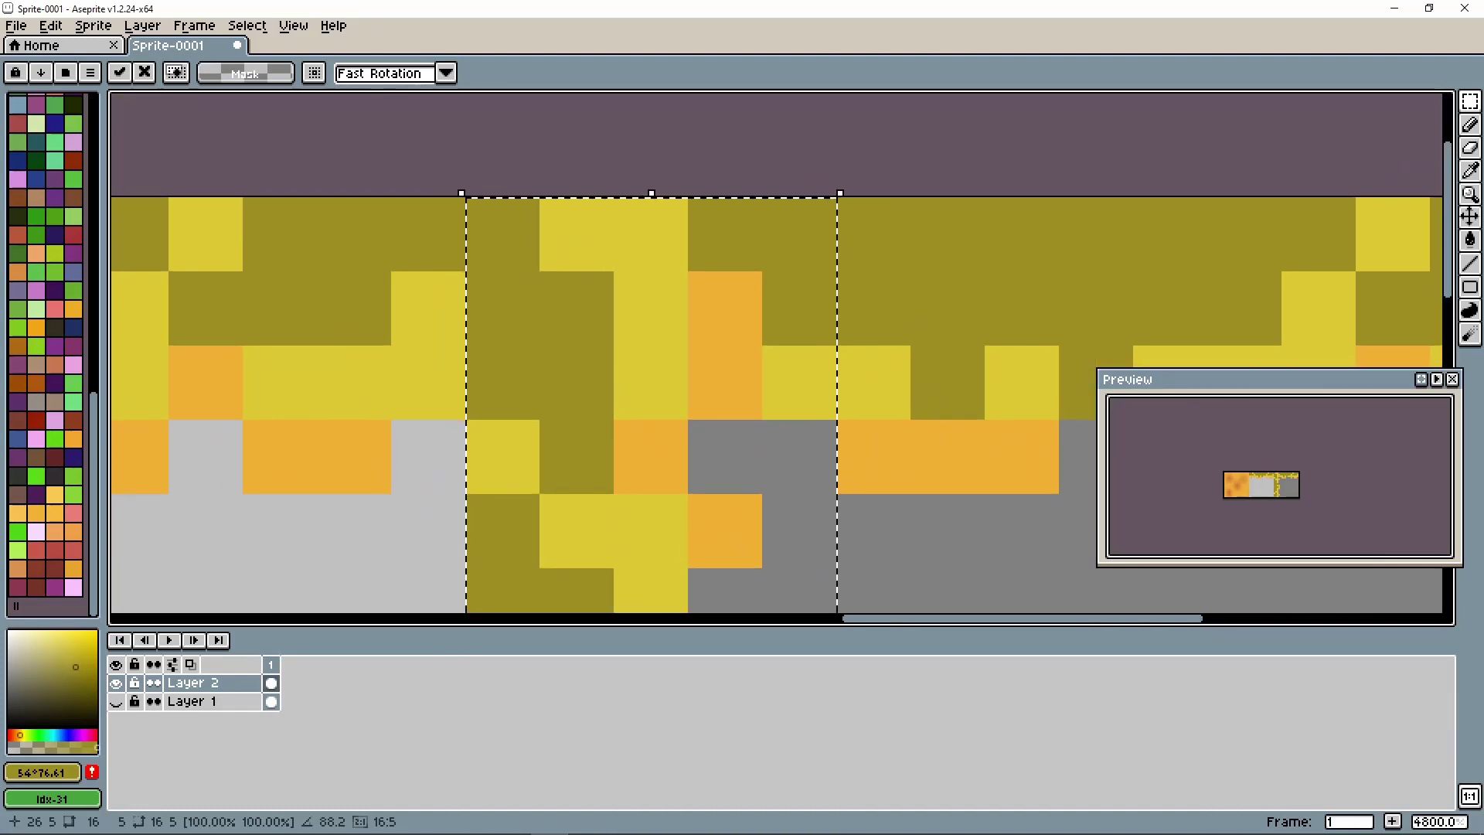
pyautogui.click(1468, 147)
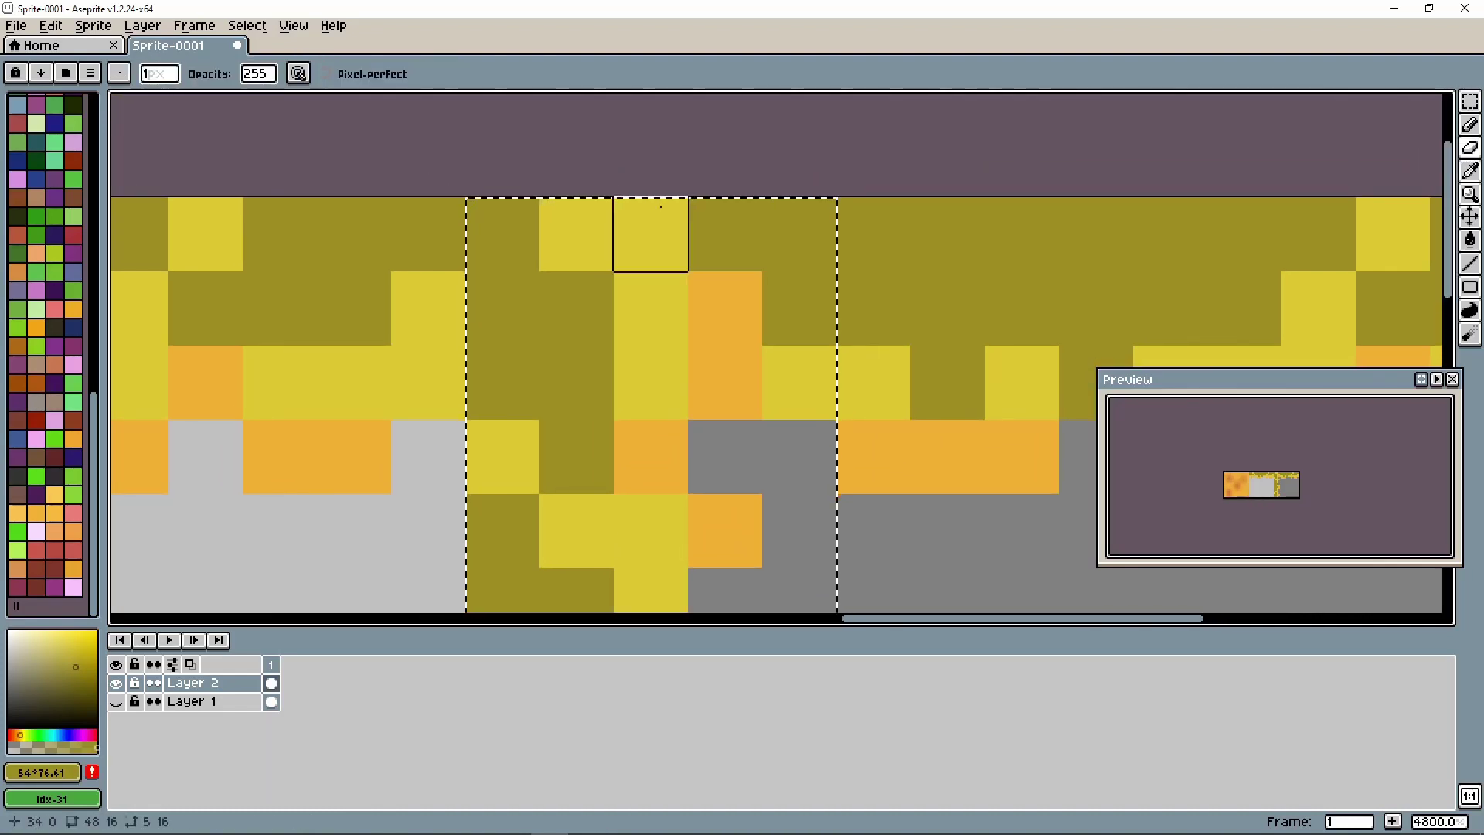
pyautogui.moveTo(649, 232)
pyautogui.mouseDown()
pyautogui.moveTo(595, 225)
pyautogui.moveTo(575, 309)
pyautogui.moveTo(502, 309)
pyautogui.moveTo(544, 369)
pyautogui.moveTo(503, 309)
pyautogui.moveTo(502, 232)
pyautogui.moveTo(649, 232)
pyautogui.moveTo(663, 258)
pyautogui.moveTo(726, 256)
pyautogui.moveTo(650, 328)
pyautogui.moveTo(503, 332)
pyautogui.moveTo(518, 405)
pyautogui.mouseUp()
pyautogui.moveTo(506, 456); pyautogui.dragTo(680, 155)
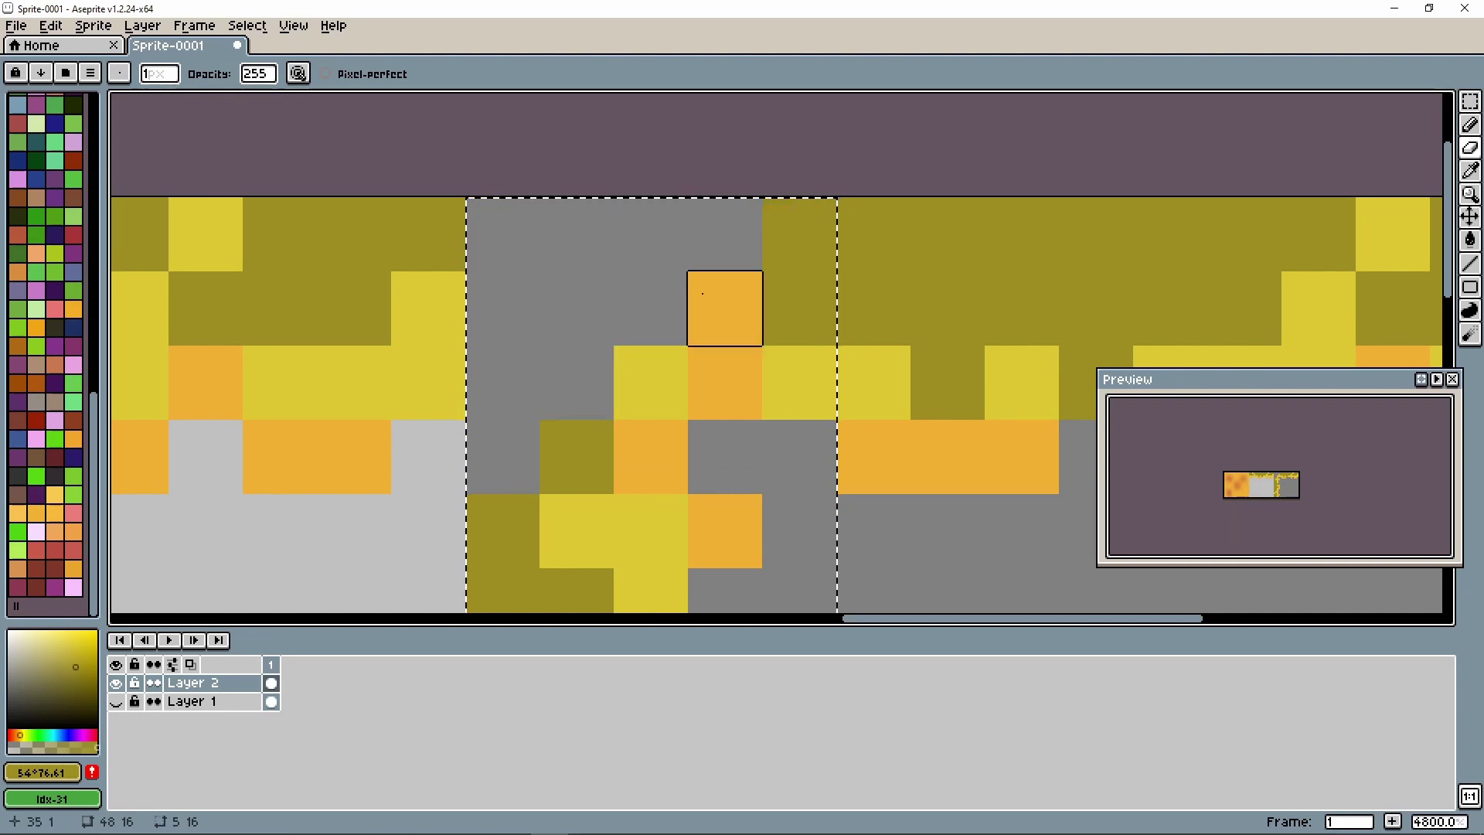
# Step: Select and copy the entire 48 × 16 px sprite, cancelling the request to quit
pyautogui.scroll(-5, 708, 300)
pyautogui.scroll(-3, 710, 297)
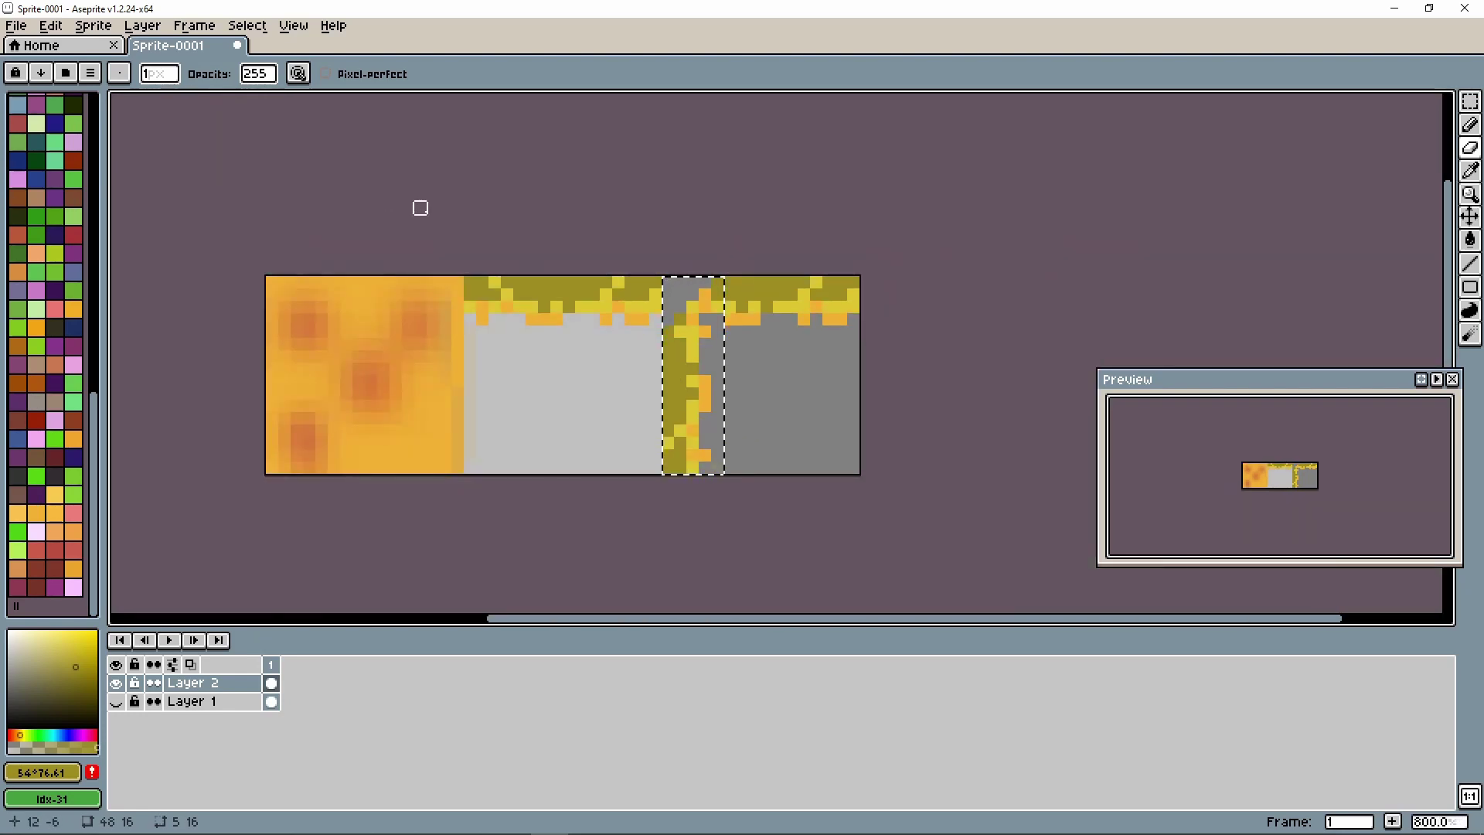
pyautogui.hotkey('ctrl', 'a')
pyautogui.hotkey('ctrl', 'q')
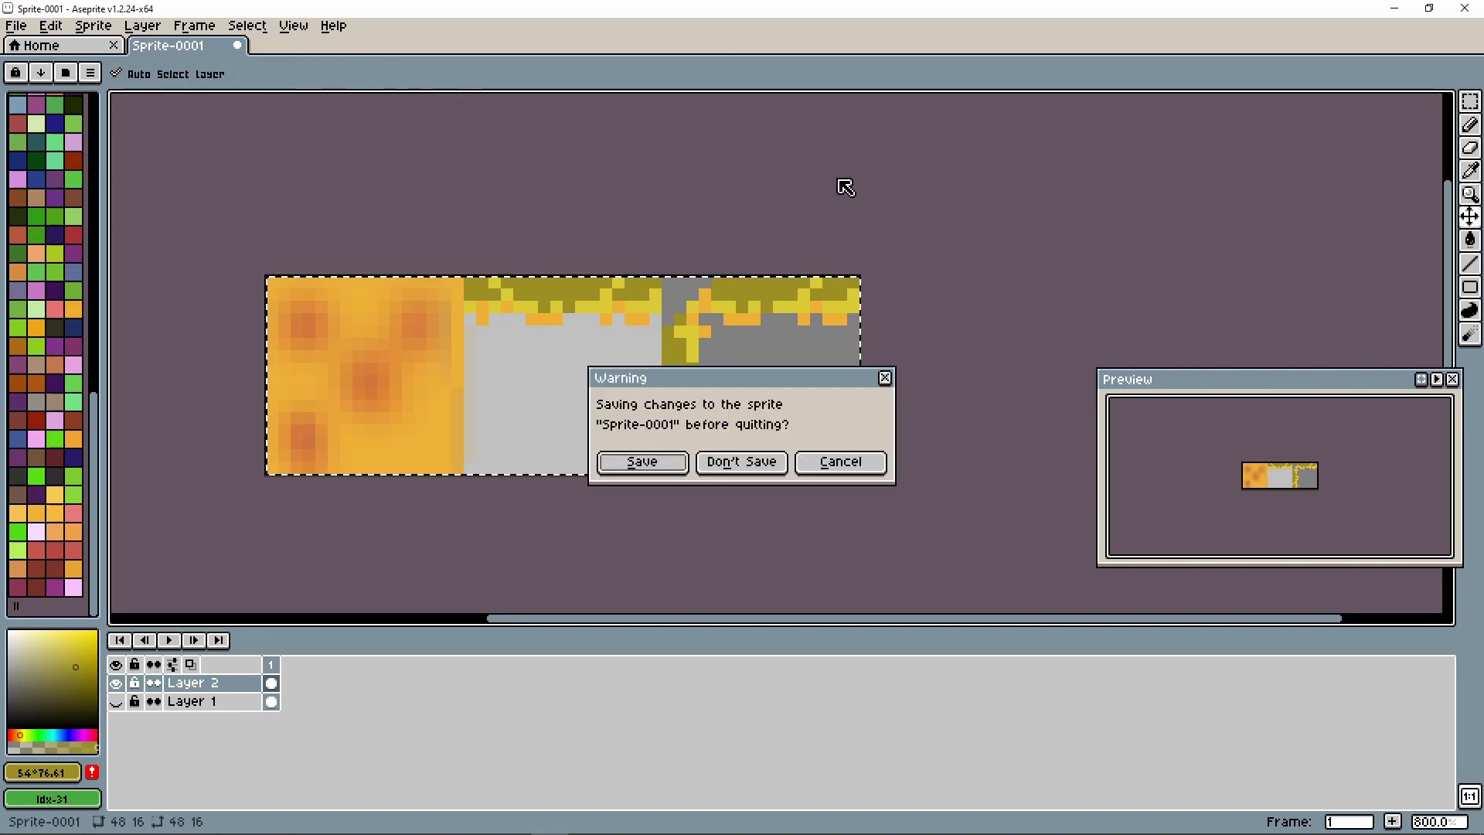
pyautogui.click(843, 462)
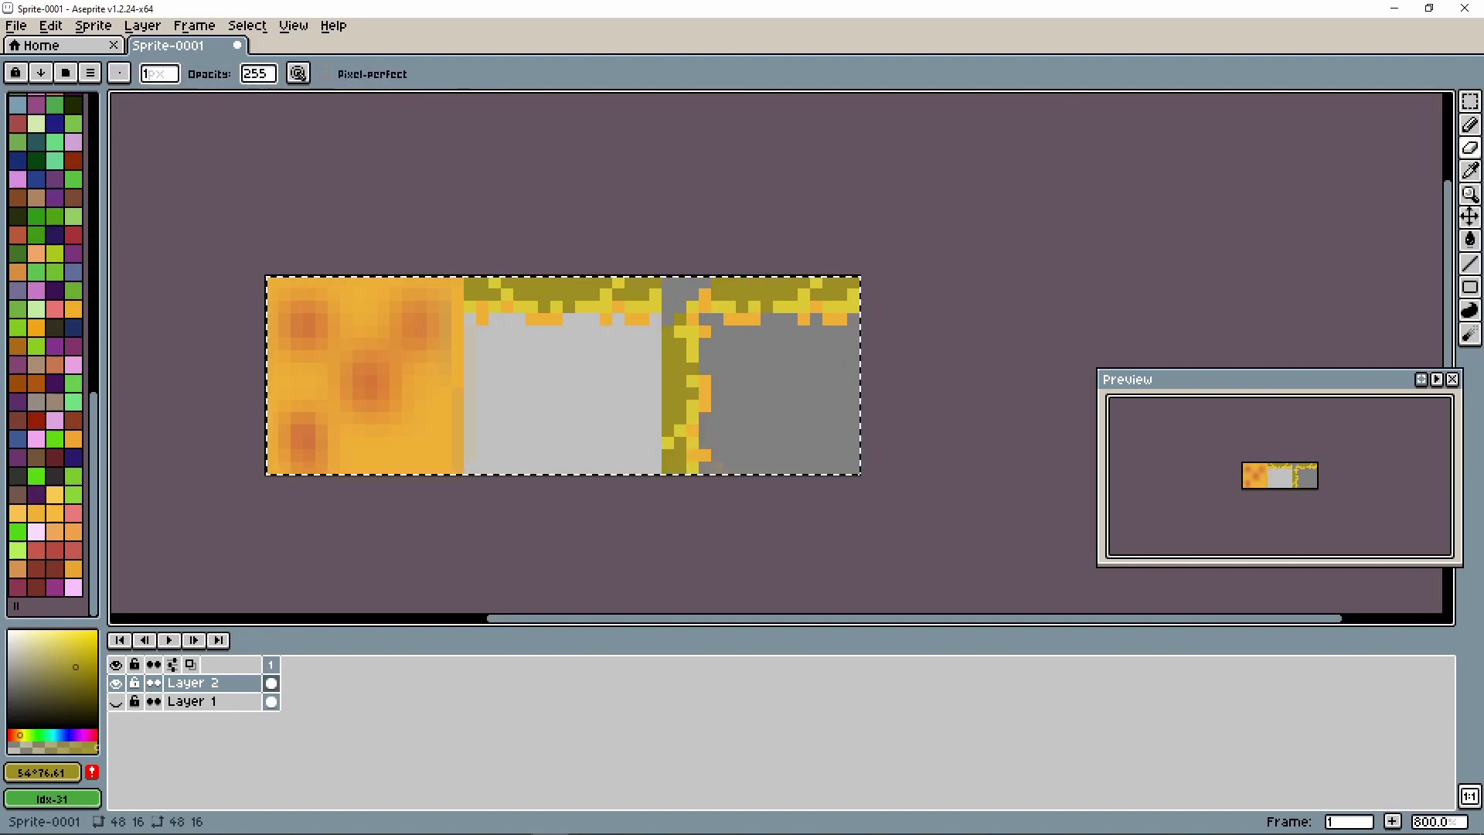
# Step: Switch to Tilesetter and paste the three copied tiles into an empty area away from the red tileset
pyautogui.moveTo(551, 812)
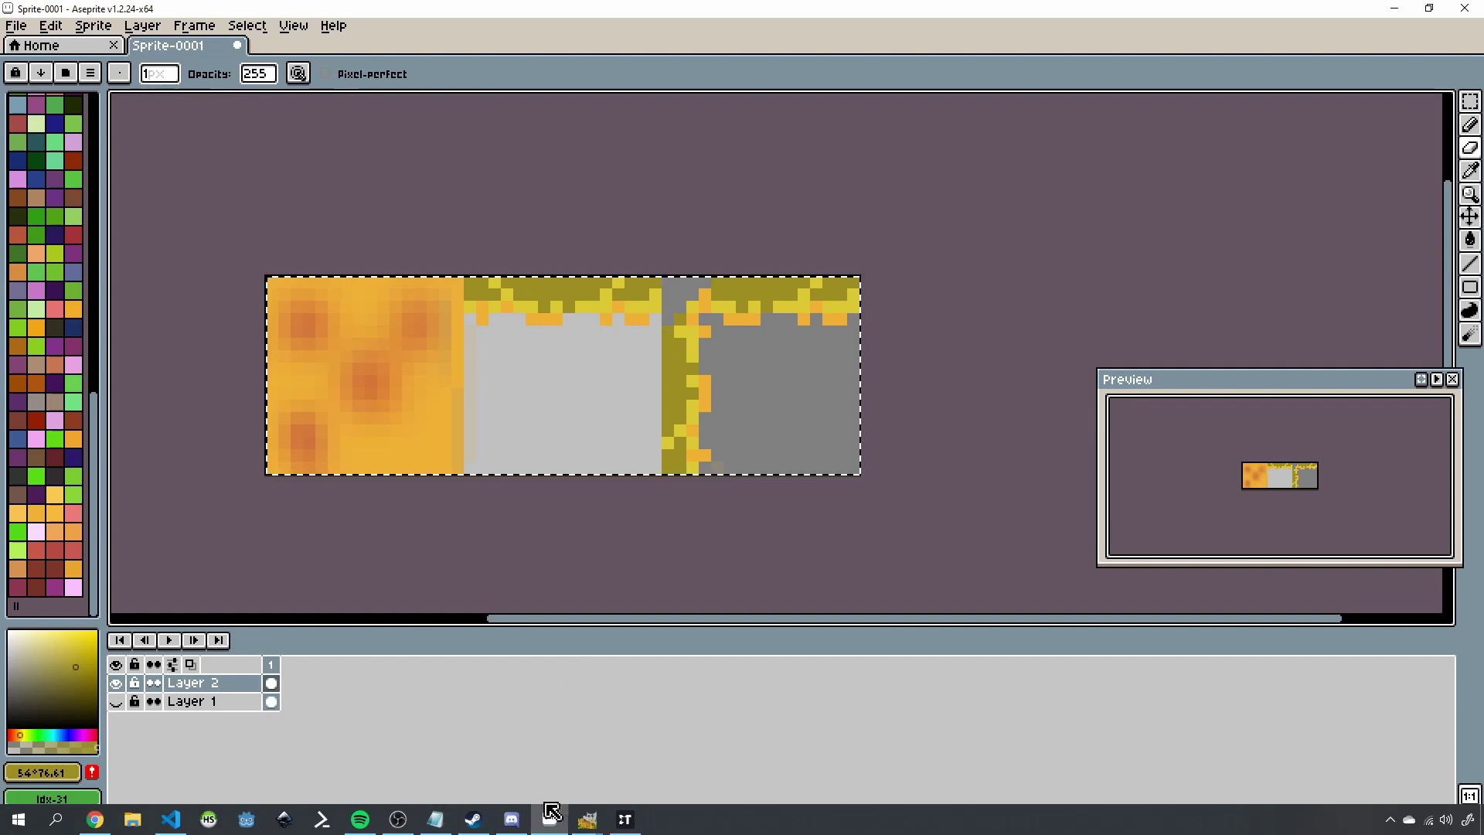
pyautogui.click(634, 827)
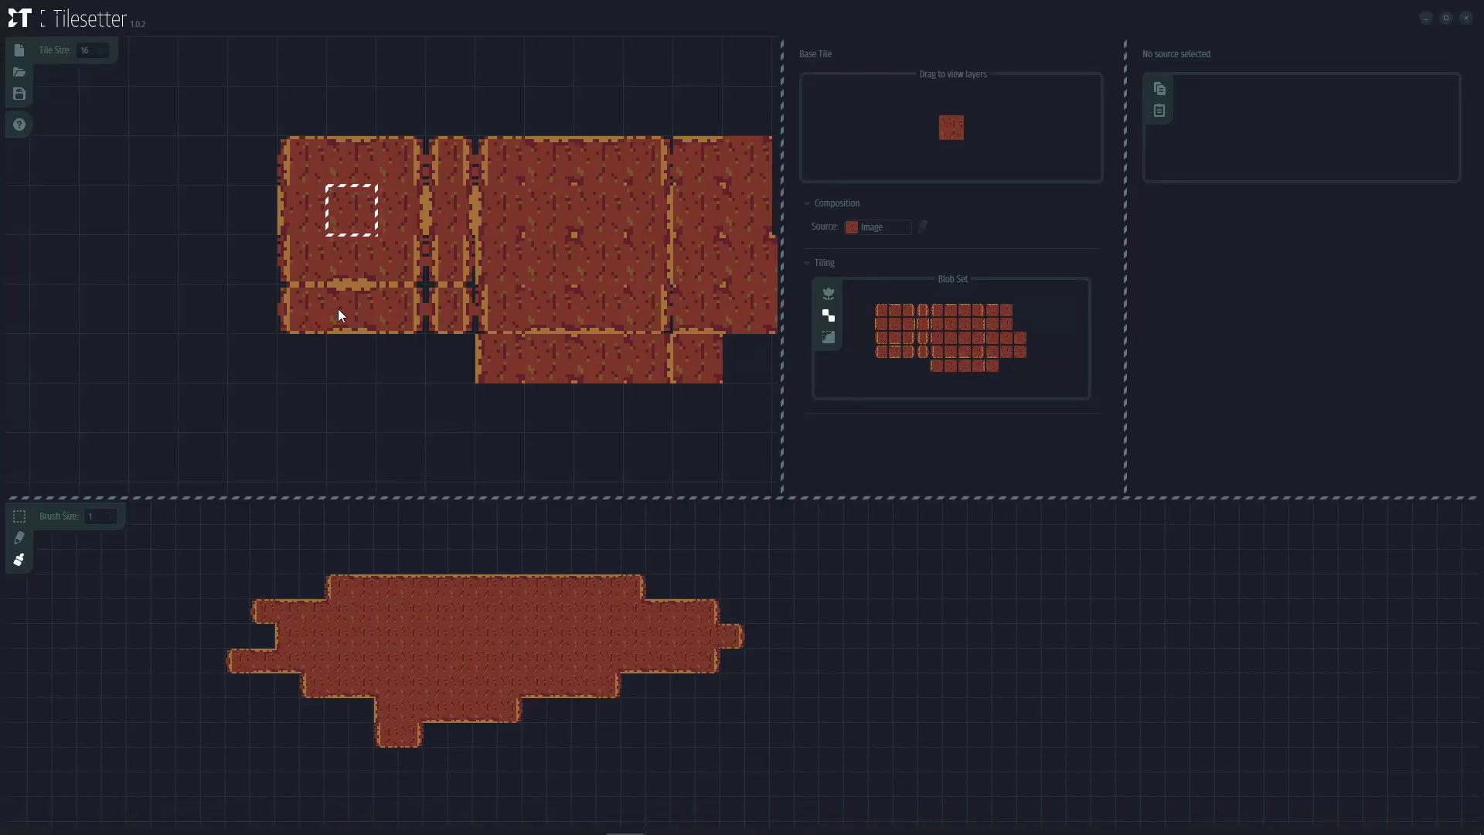
pyautogui.moveTo(338, 312); pyautogui.dragTo(662, 358)
pyautogui.scroll(-5, 108, 269)
pyautogui.moveTo(107, 265); pyautogui.dragTo(415, 272)
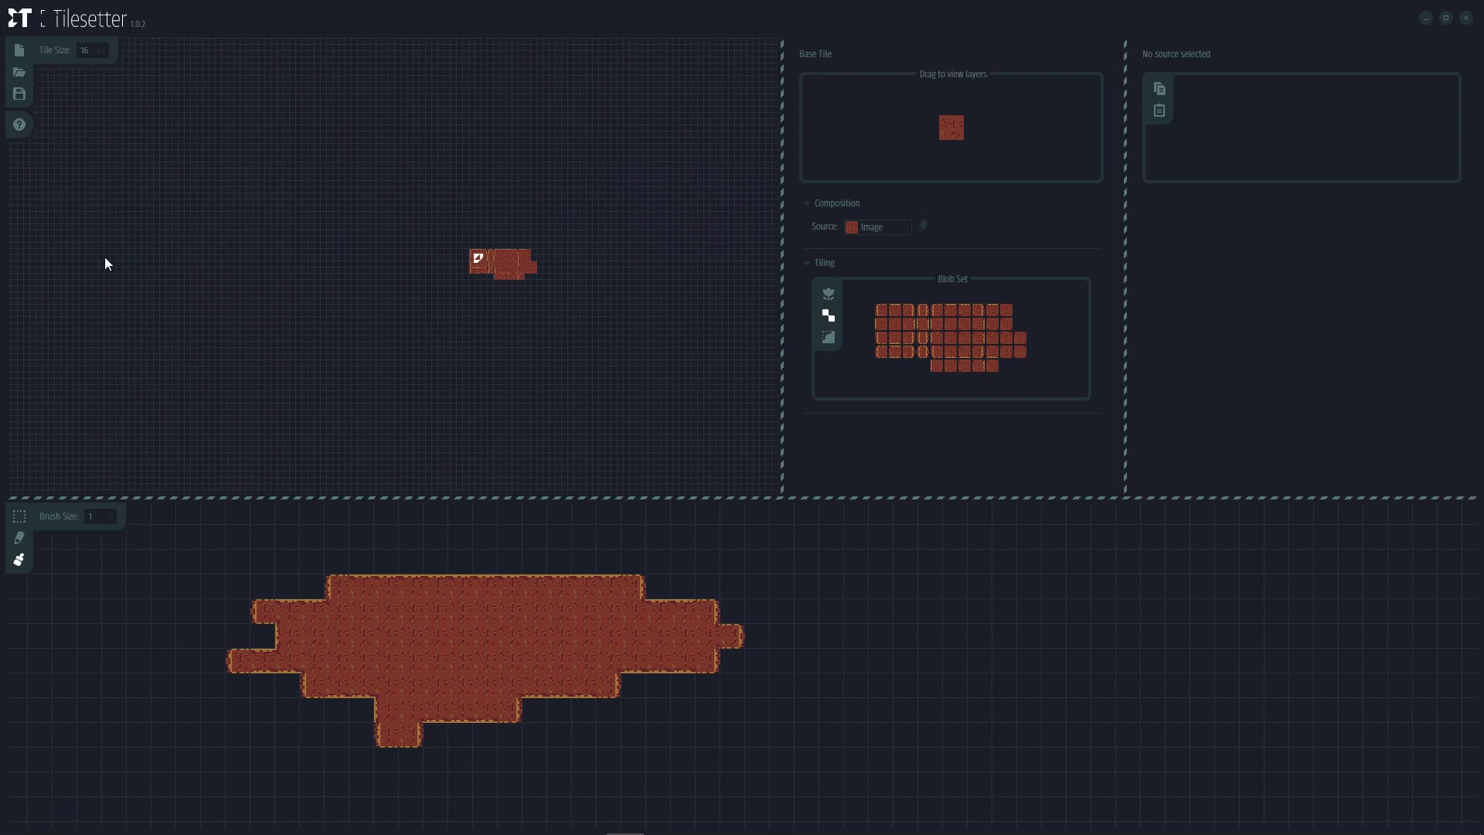
pyautogui.click(317, 264)
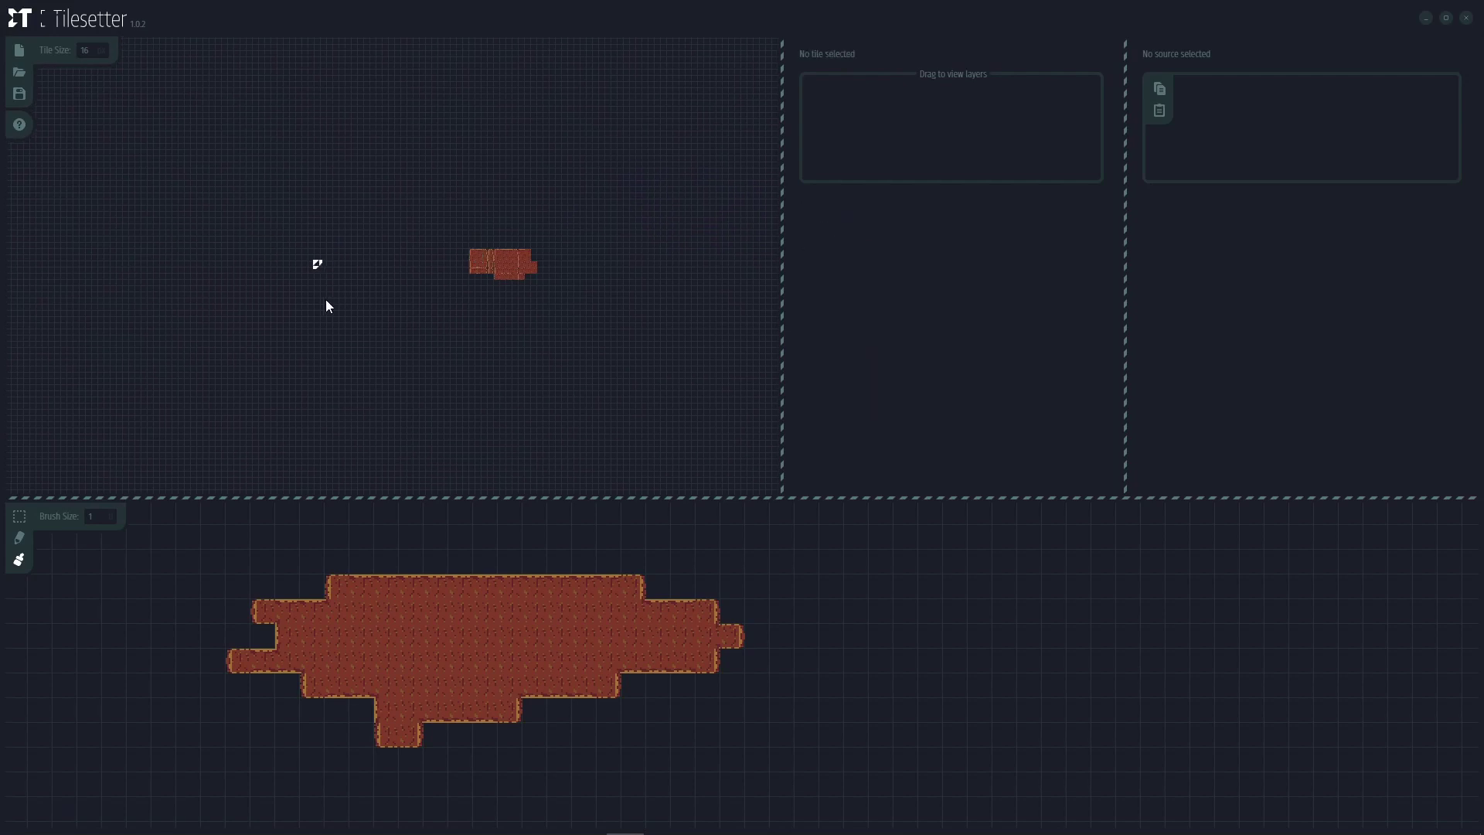
pyautogui.scroll(5, 329, 259)
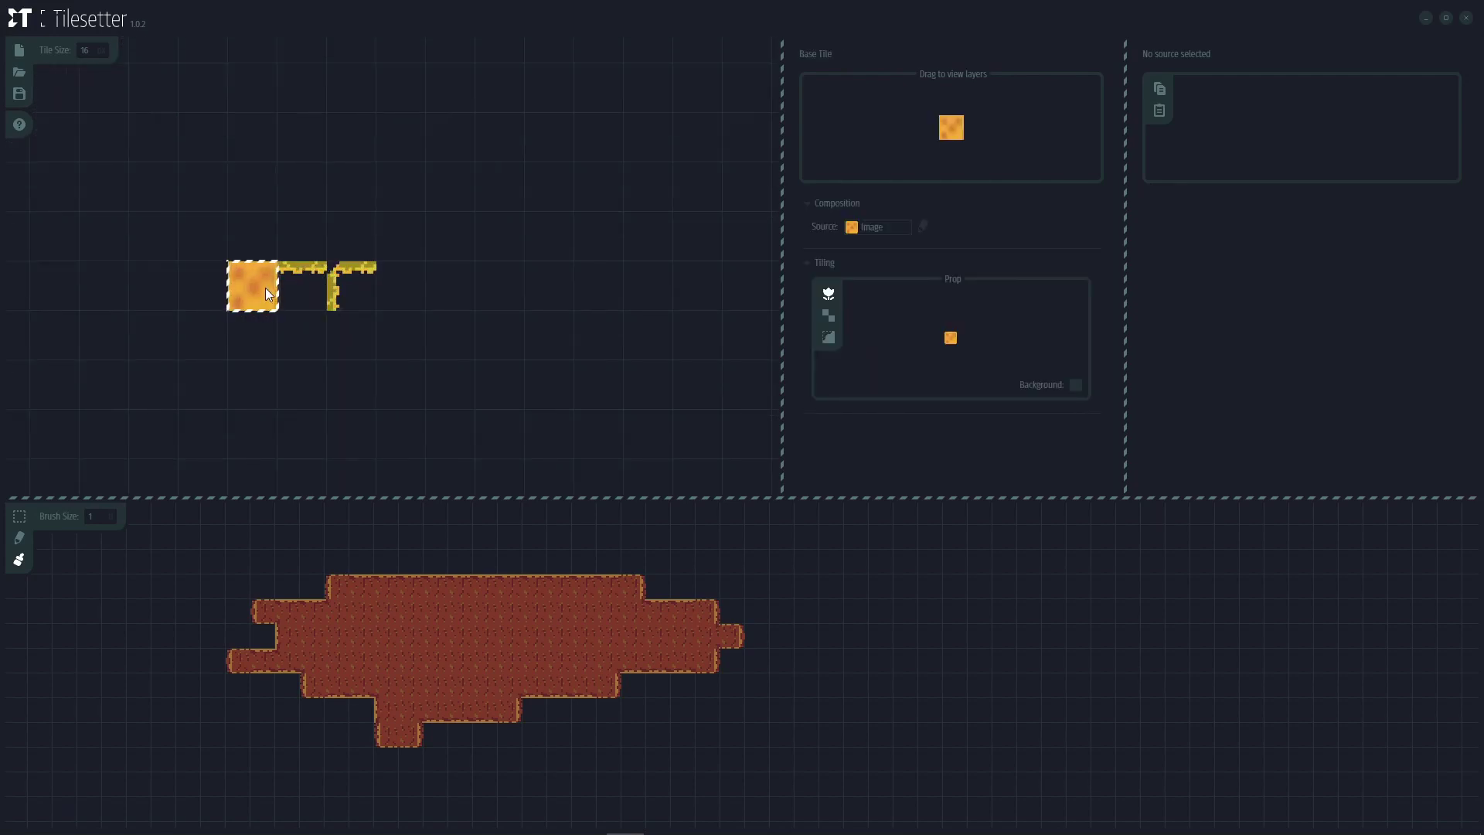
# Step: Build blob borders from the orange tile and set the top border tile's source to the olive-yellow border image
pyautogui.rightClick(267, 295)
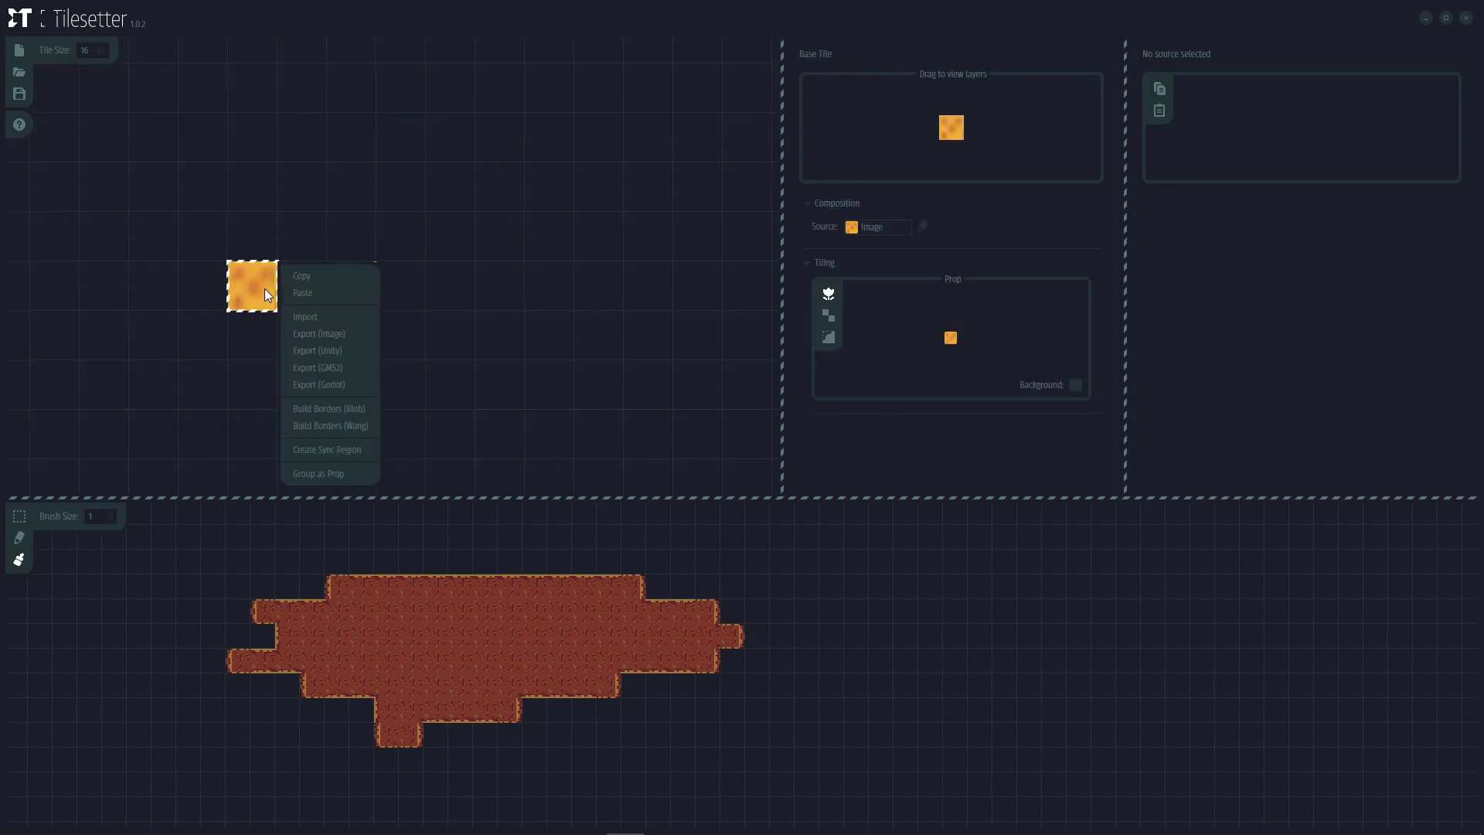
pyautogui.click(331, 409)
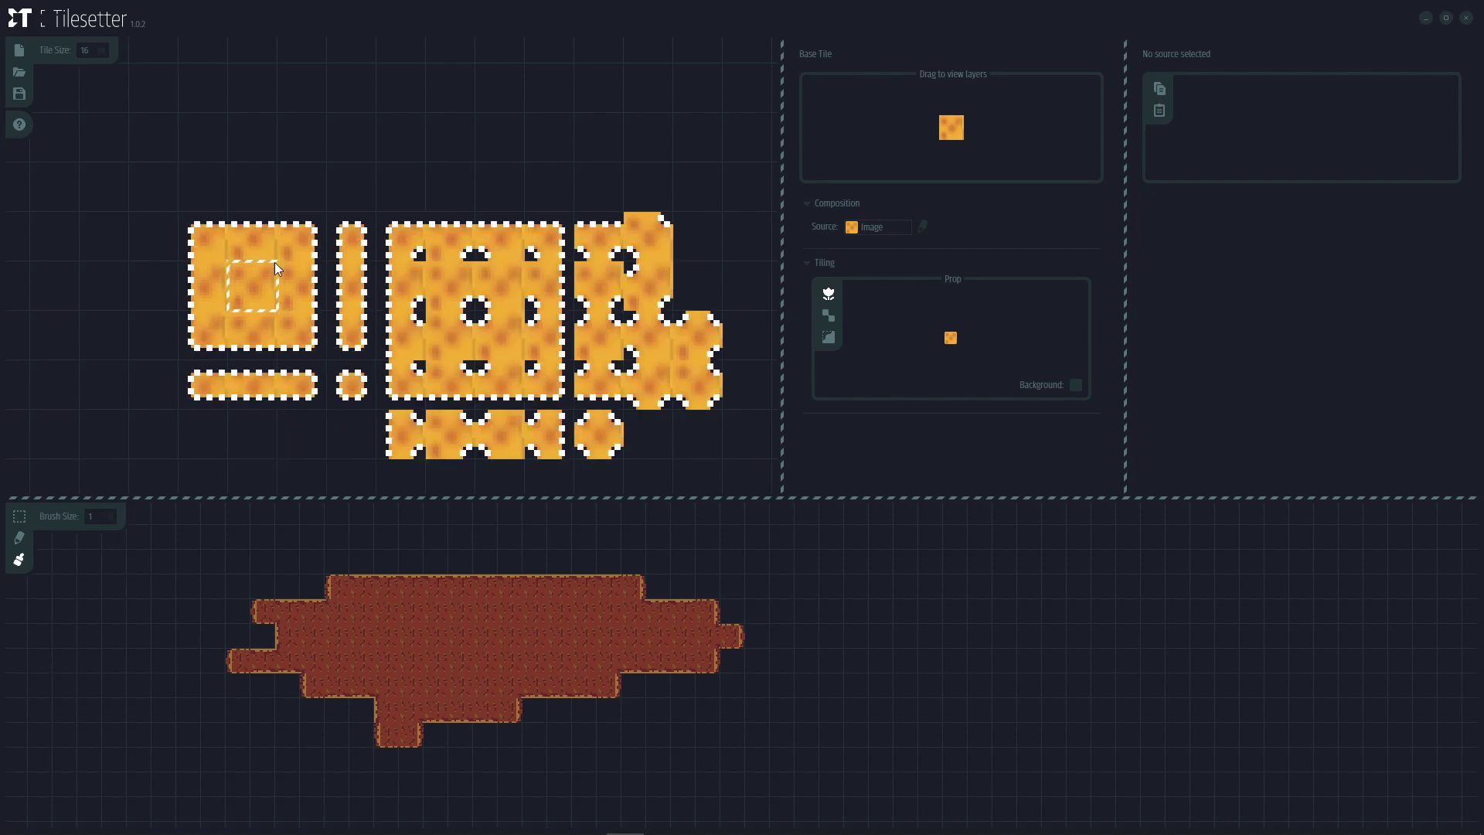
pyautogui.click(257, 228)
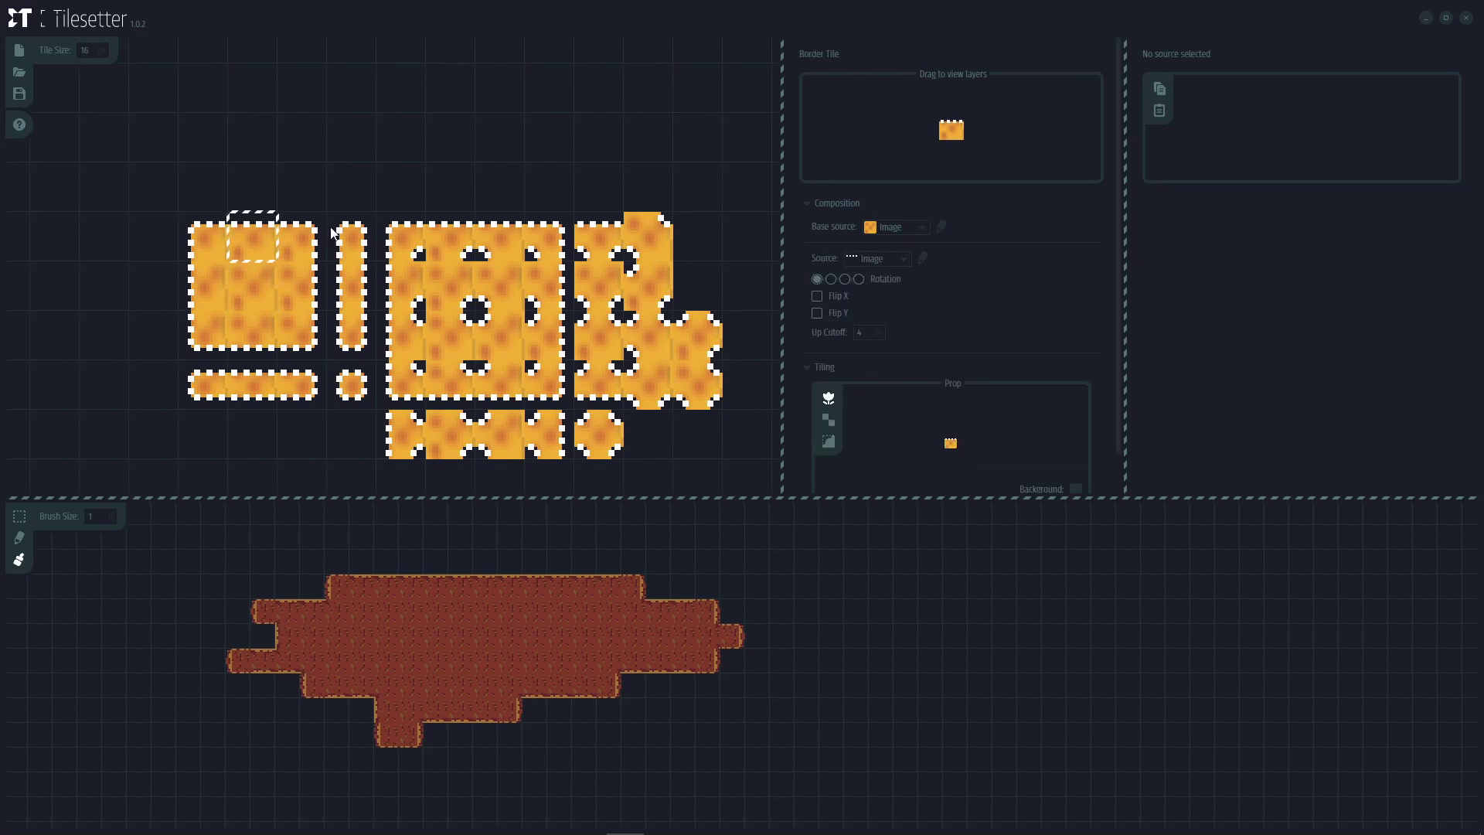
pyautogui.click(886, 255)
pyautogui.scroll(-1, 892, 341)
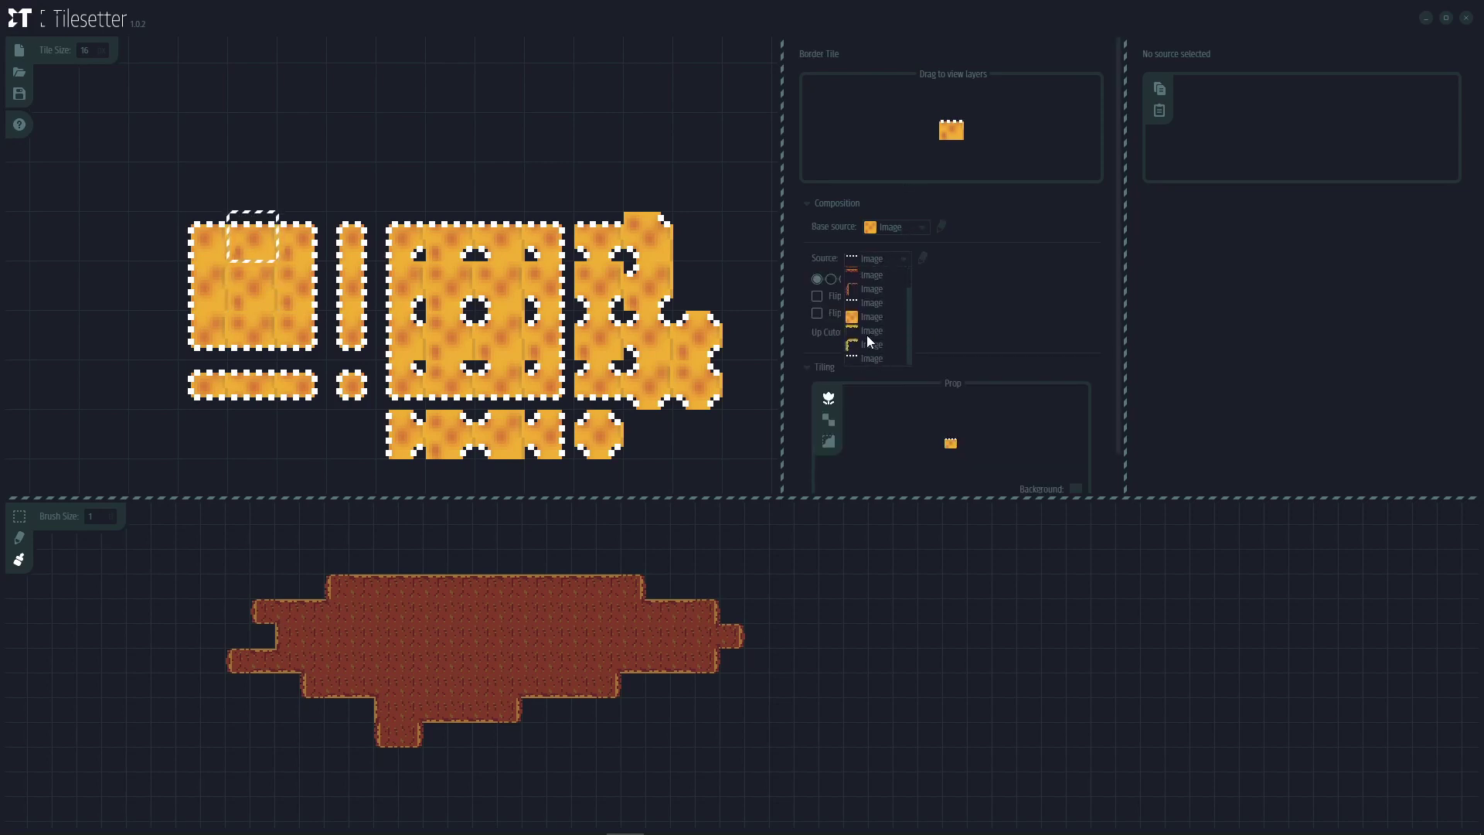
pyautogui.click(865, 331)
# Step: Set the right border tile's source to the olive-yellow border image, keeping the orange tile as its base source
pyautogui.click(314, 289)
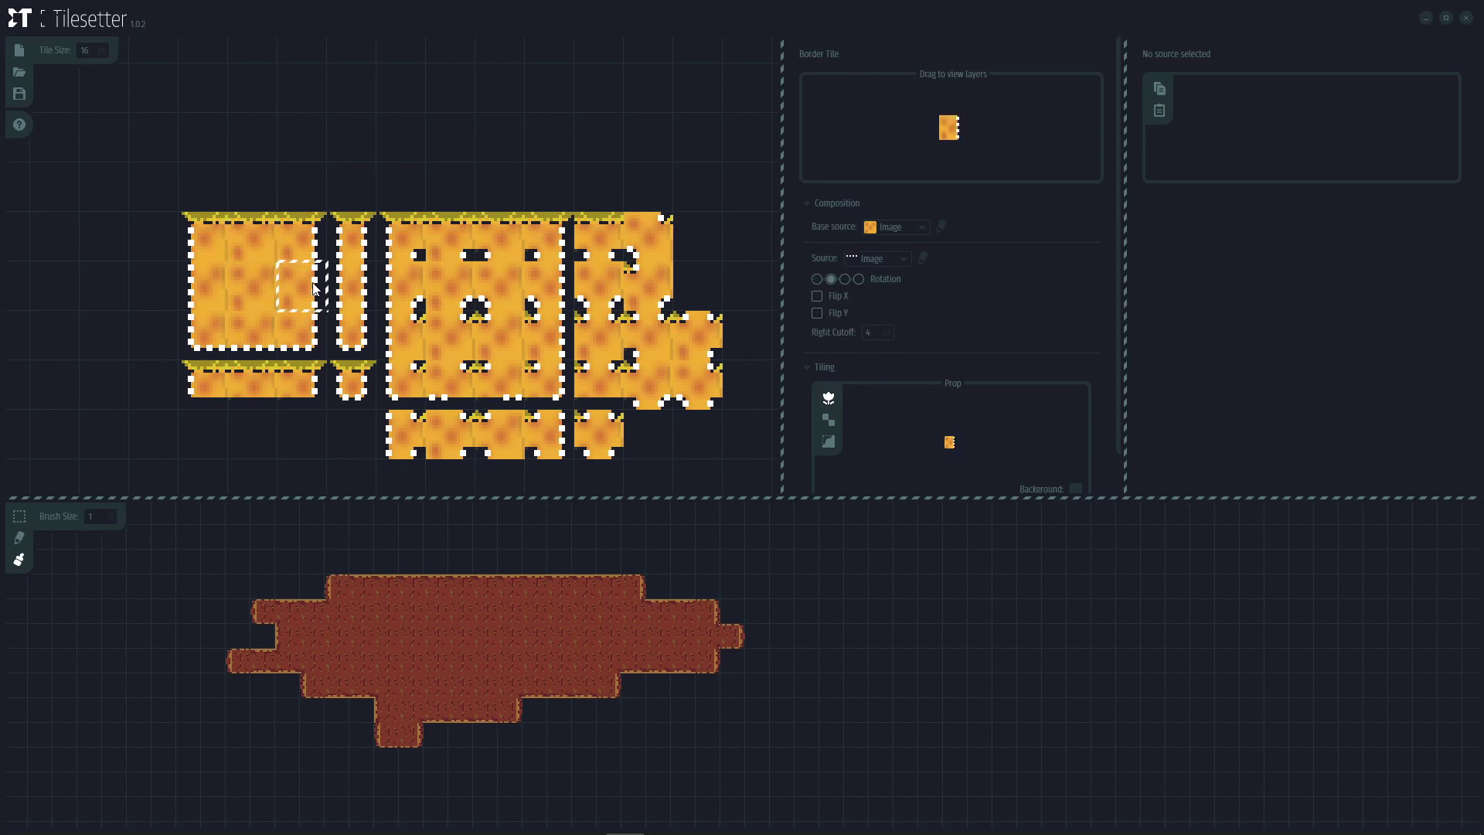
pyautogui.click(895, 227)
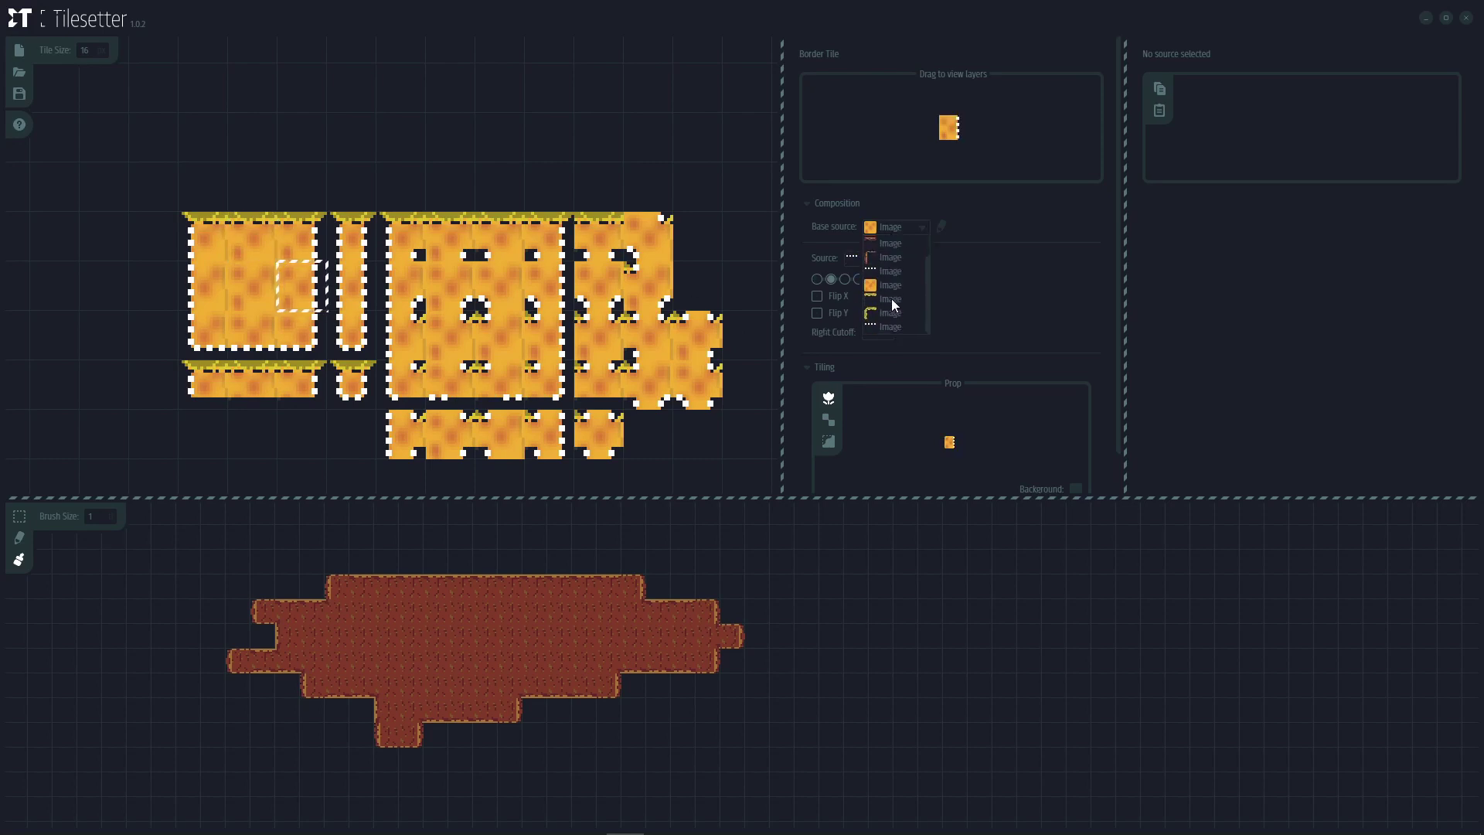
pyautogui.click(892, 298)
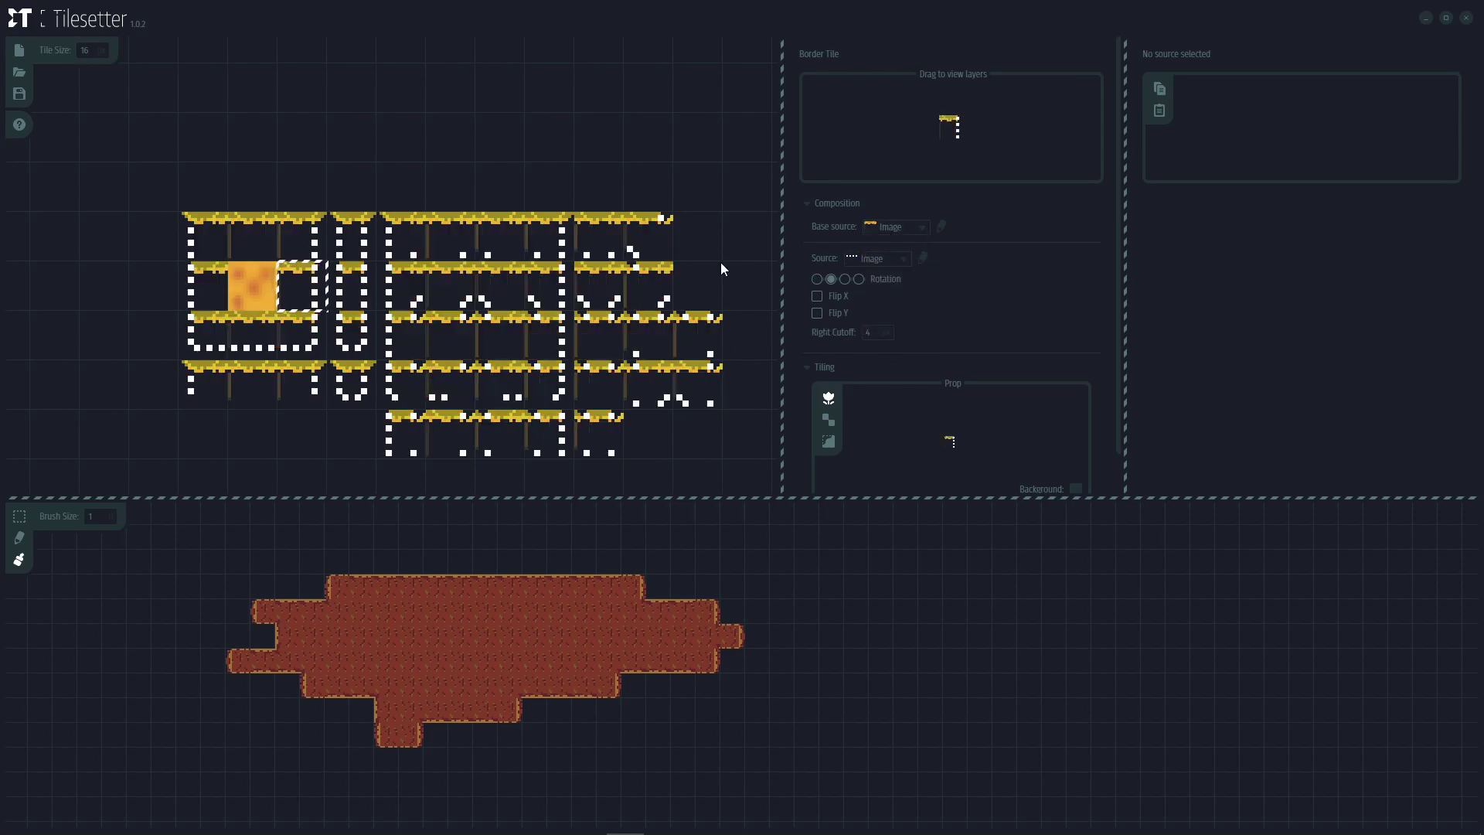
pyautogui.click(902, 259)
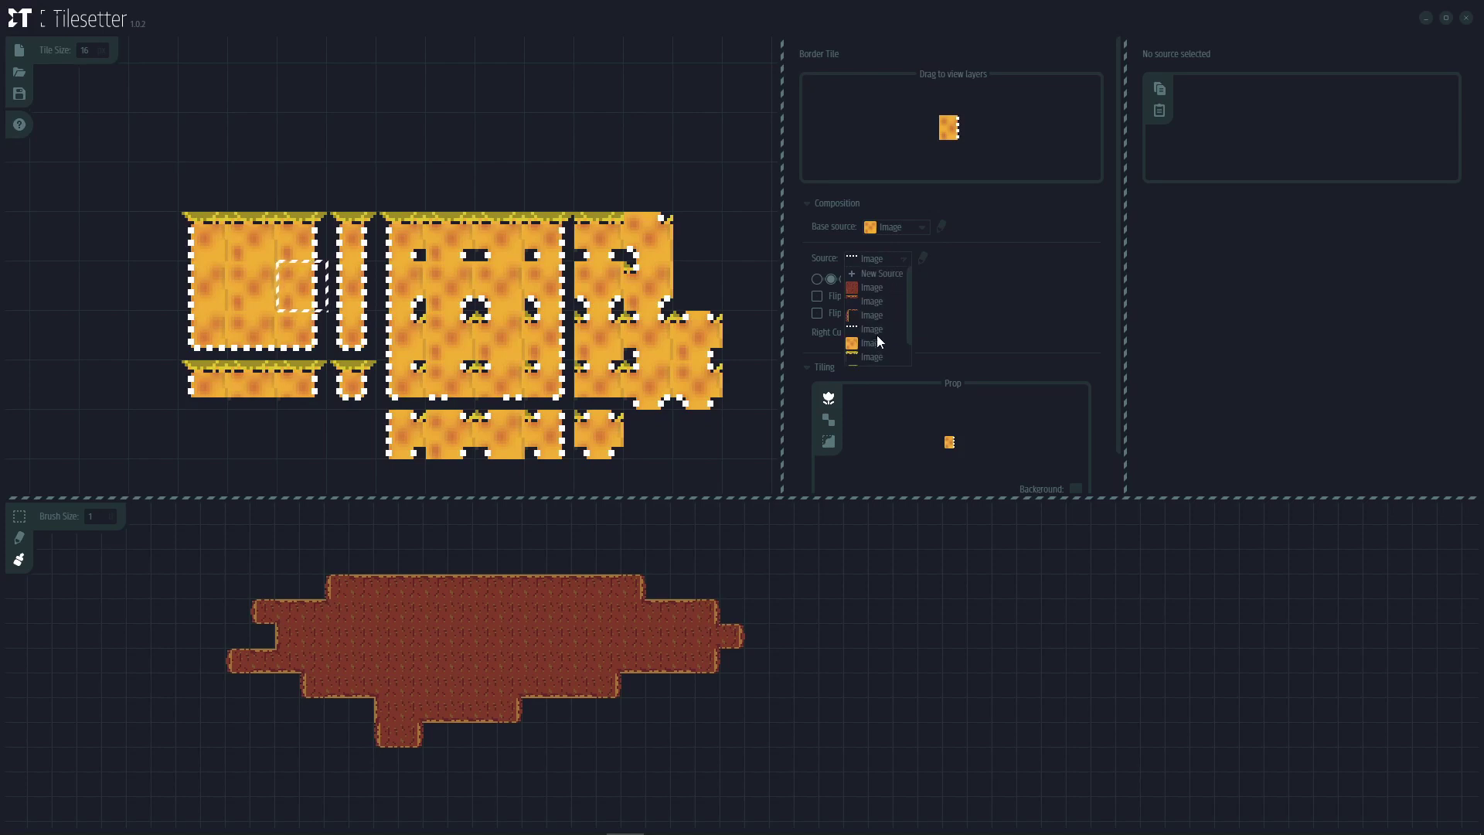
pyautogui.scroll(-1, 877, 335)
pyautogui.click(878, 331)
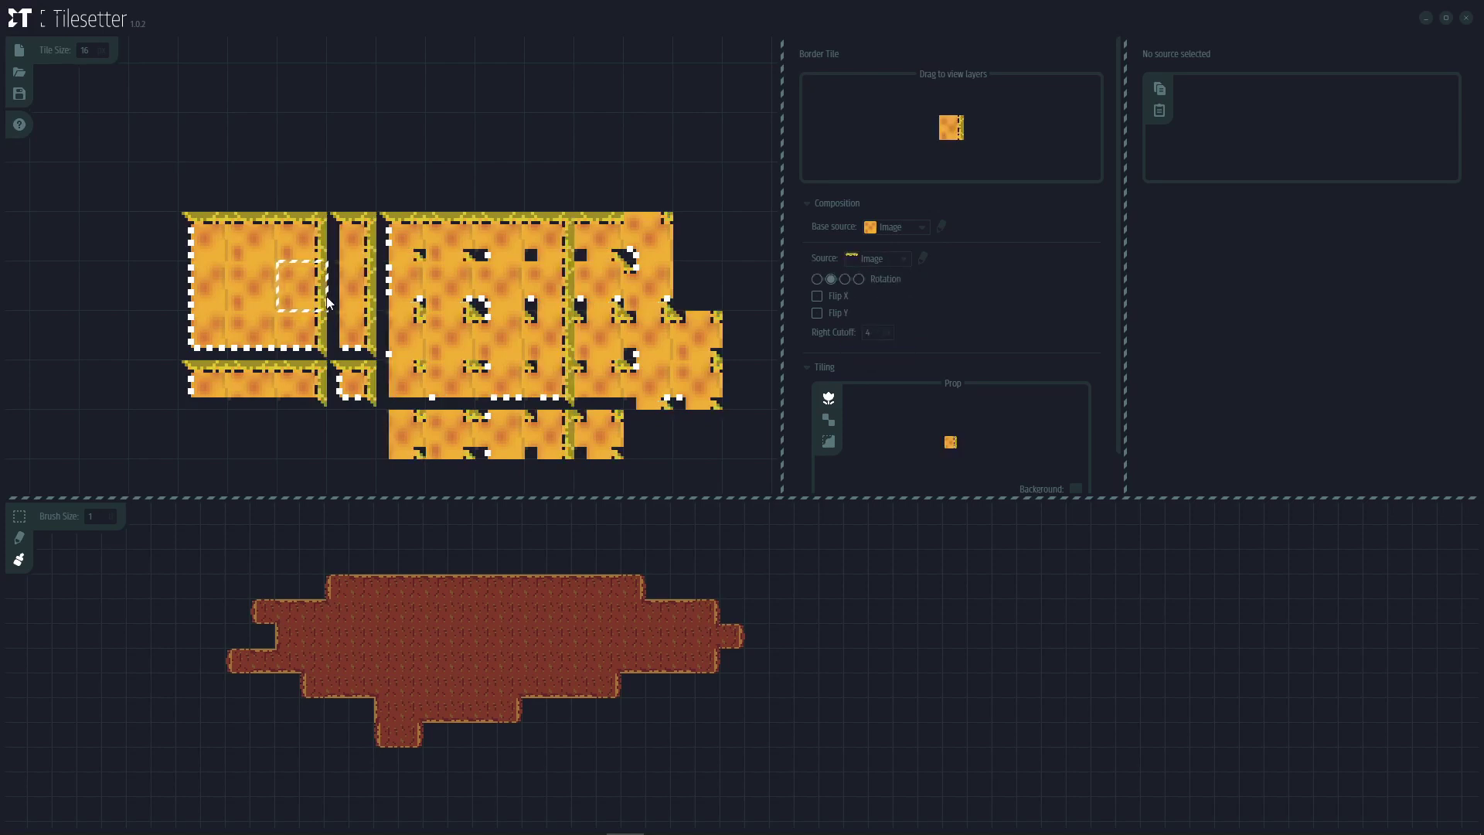
# Step: Set the left border tile's source to the olive-yellow border image
pyautogui.click(887, 232)
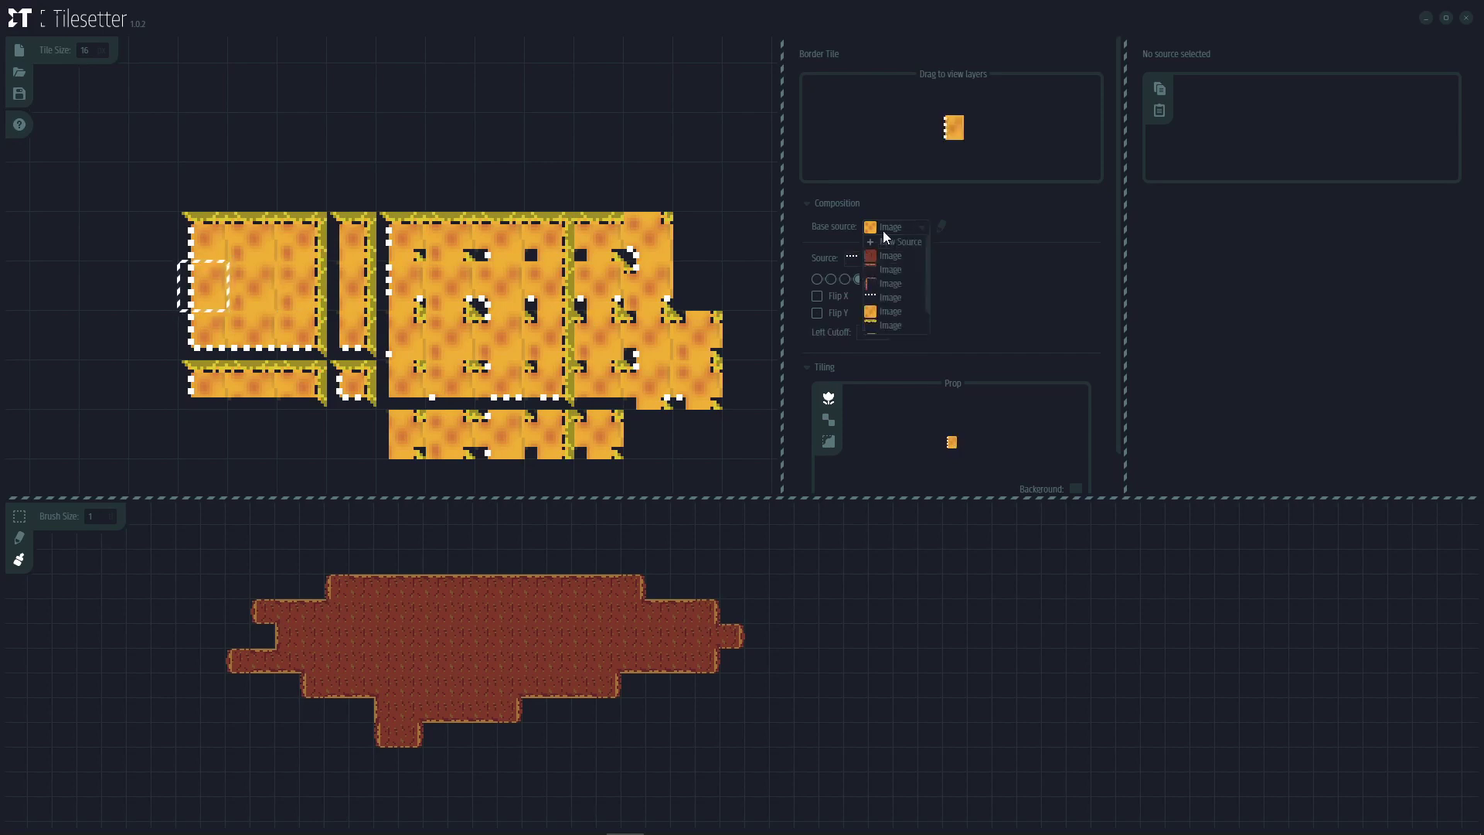
pyautogui.click(887, 247)
pyautogui.click(875, 261)
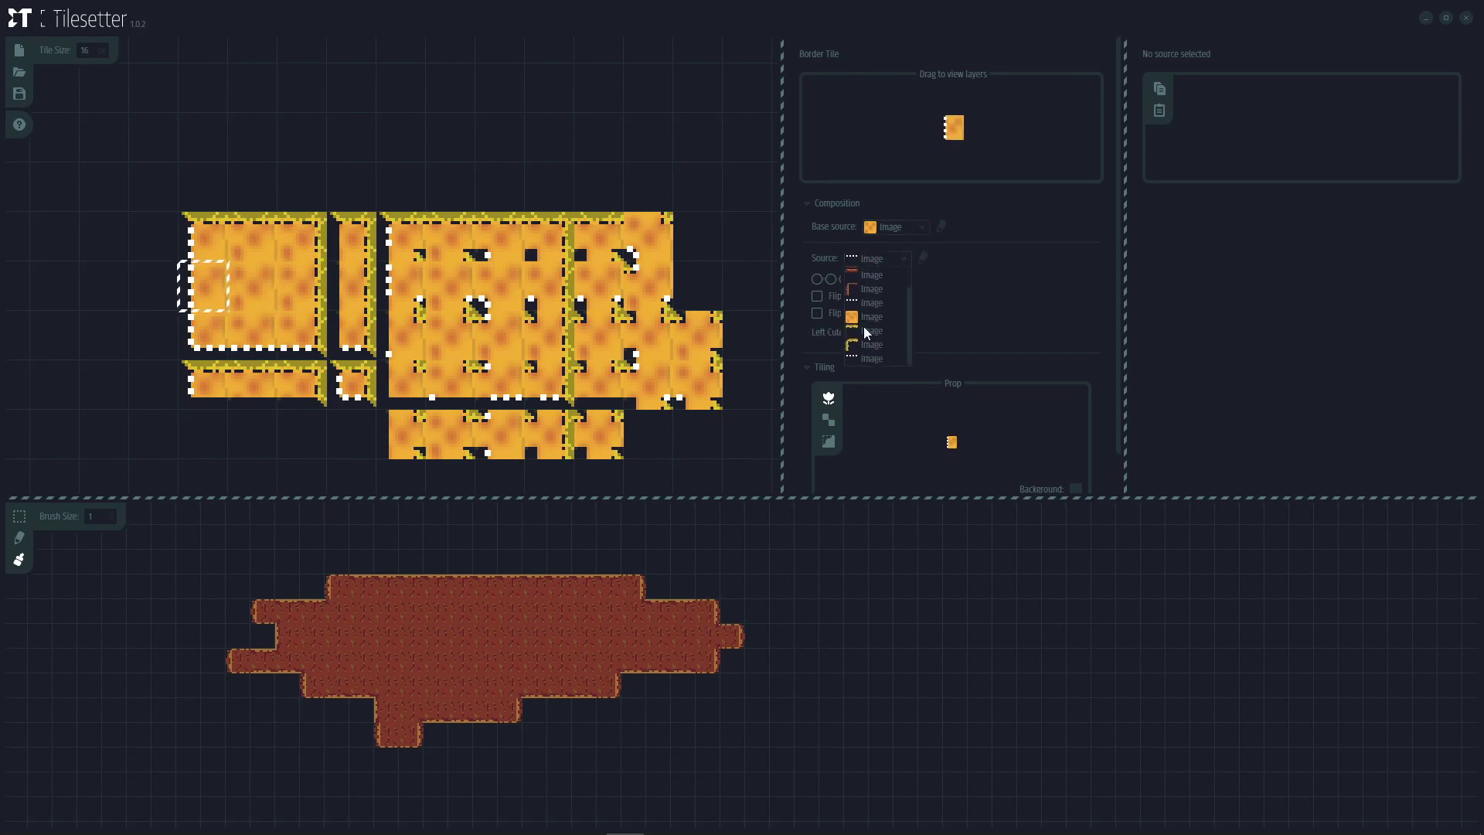
pyautogui.click(866, 329)
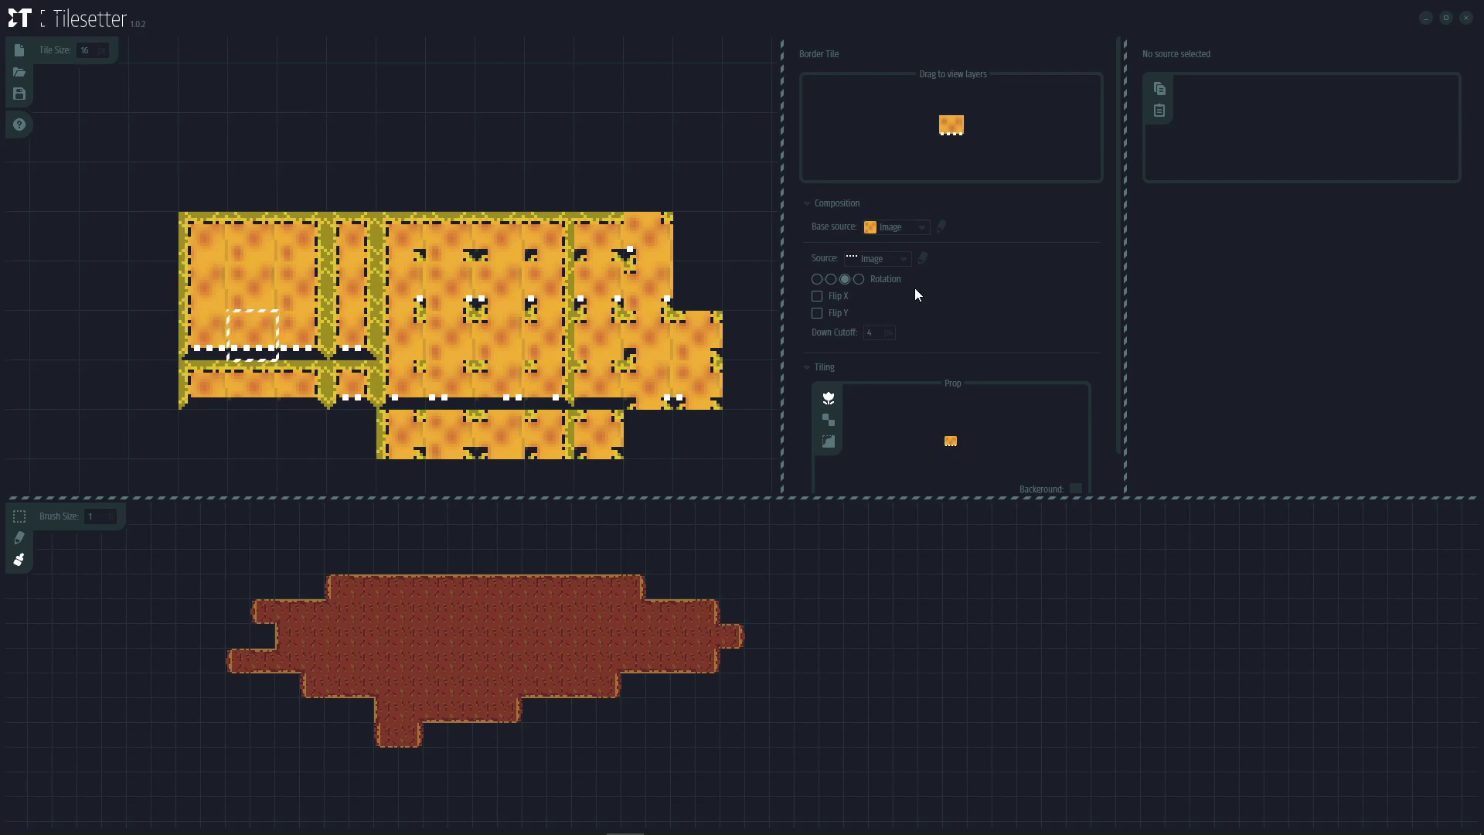
# Step: Set the bottom border tile's source to the olive-yellow border image
pyautogui.click(887, 259)
pyautogui.scroll(-1, 881, 345)
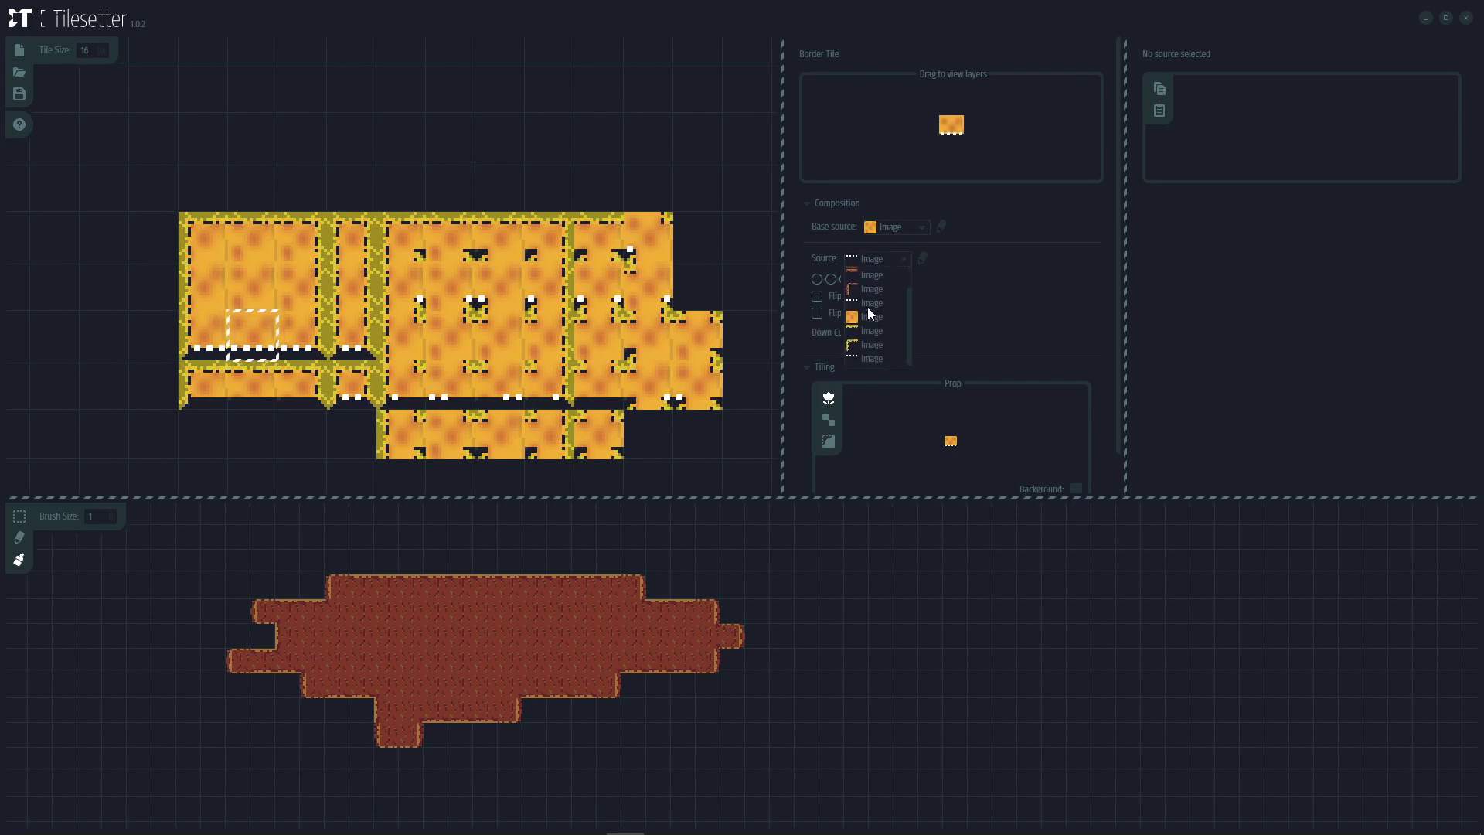
pyautogui.click(872, 331)
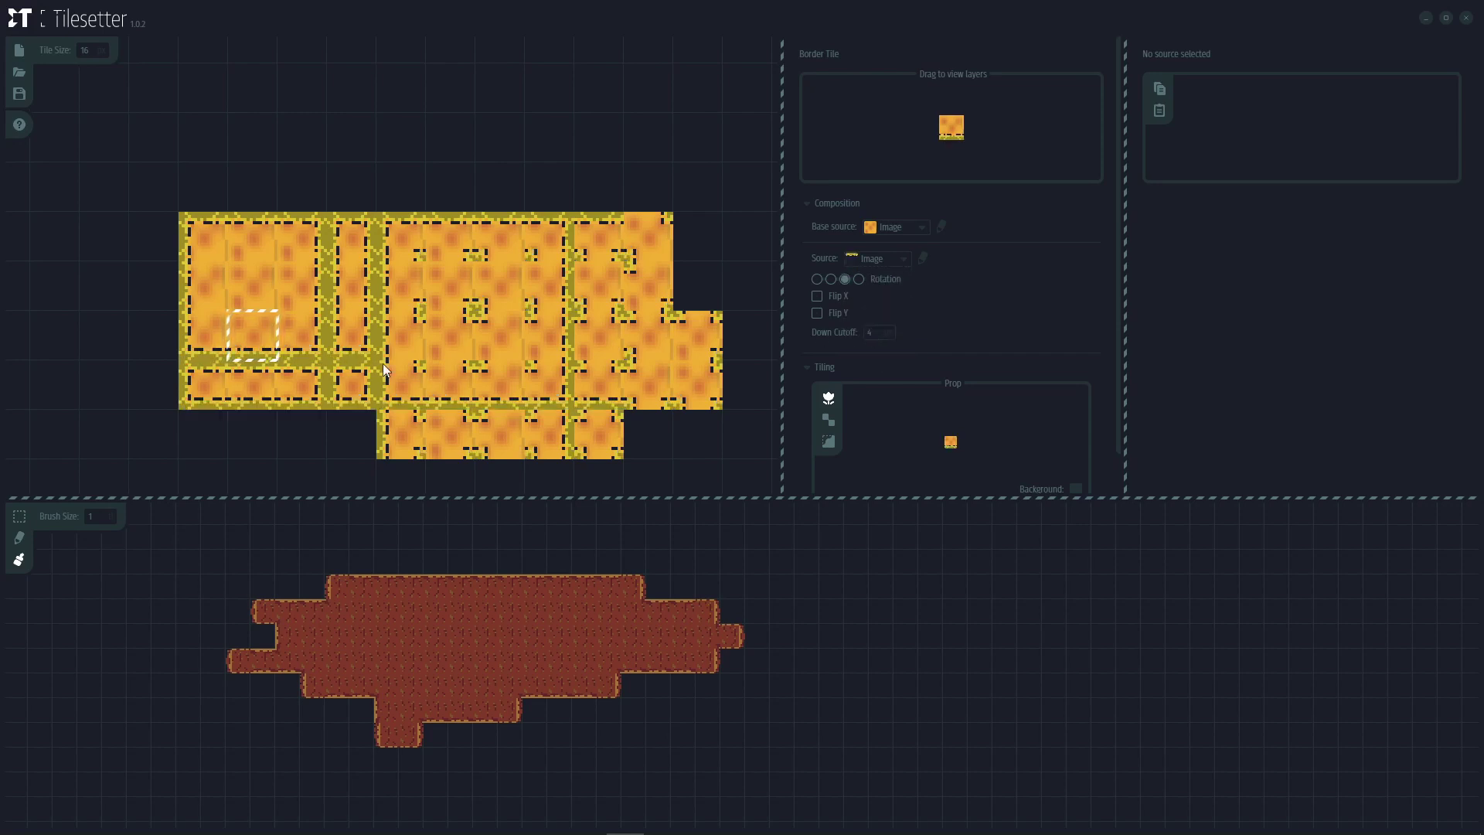
# Step: Turn off Composite for the top-left corner border tile and set its source to the olive-yellow corner image
pyautogui.click(301, 236)
pyautogui.click(223, 212)
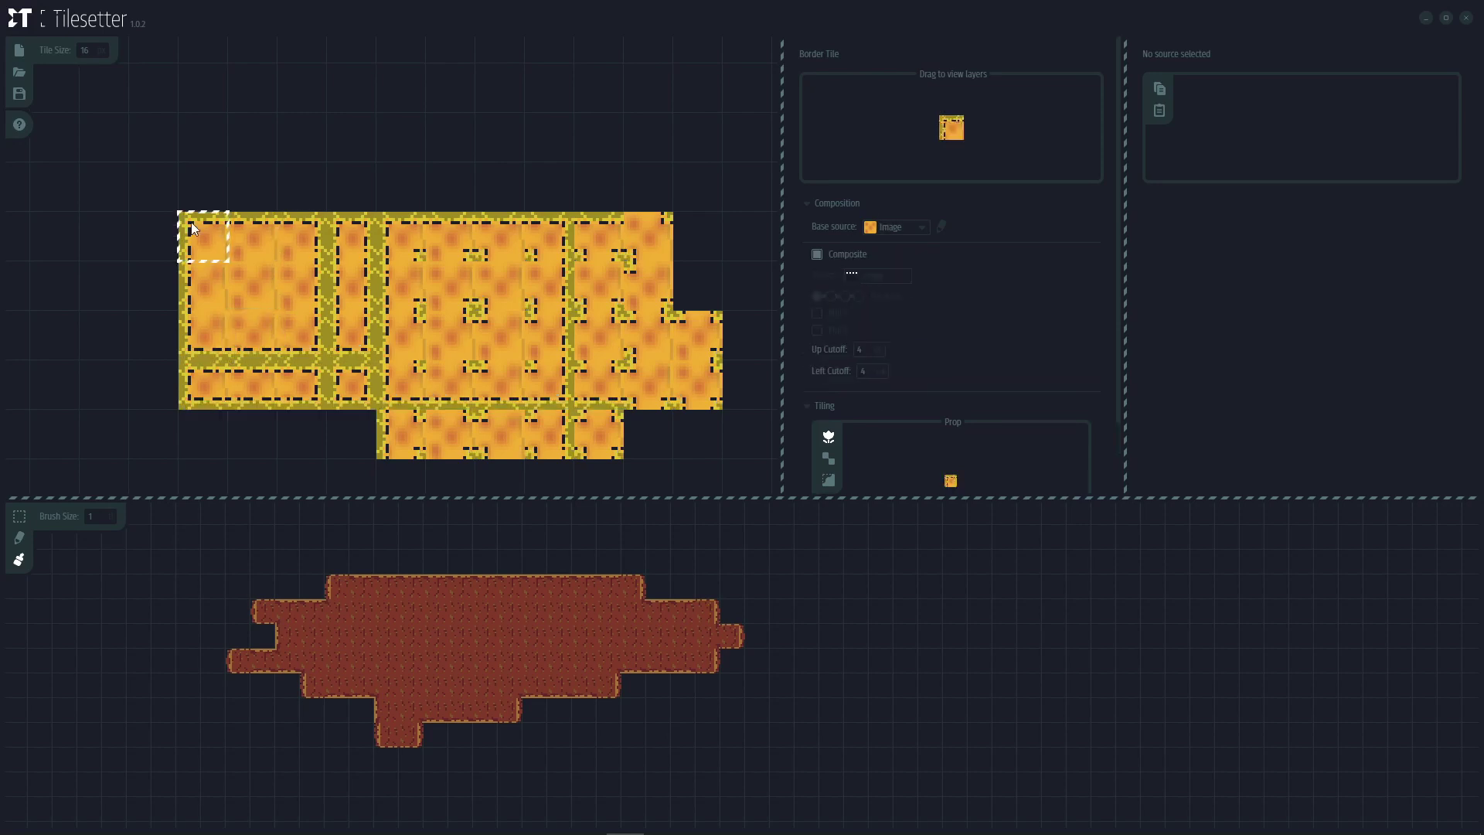
pyautogui.click(818, 255)
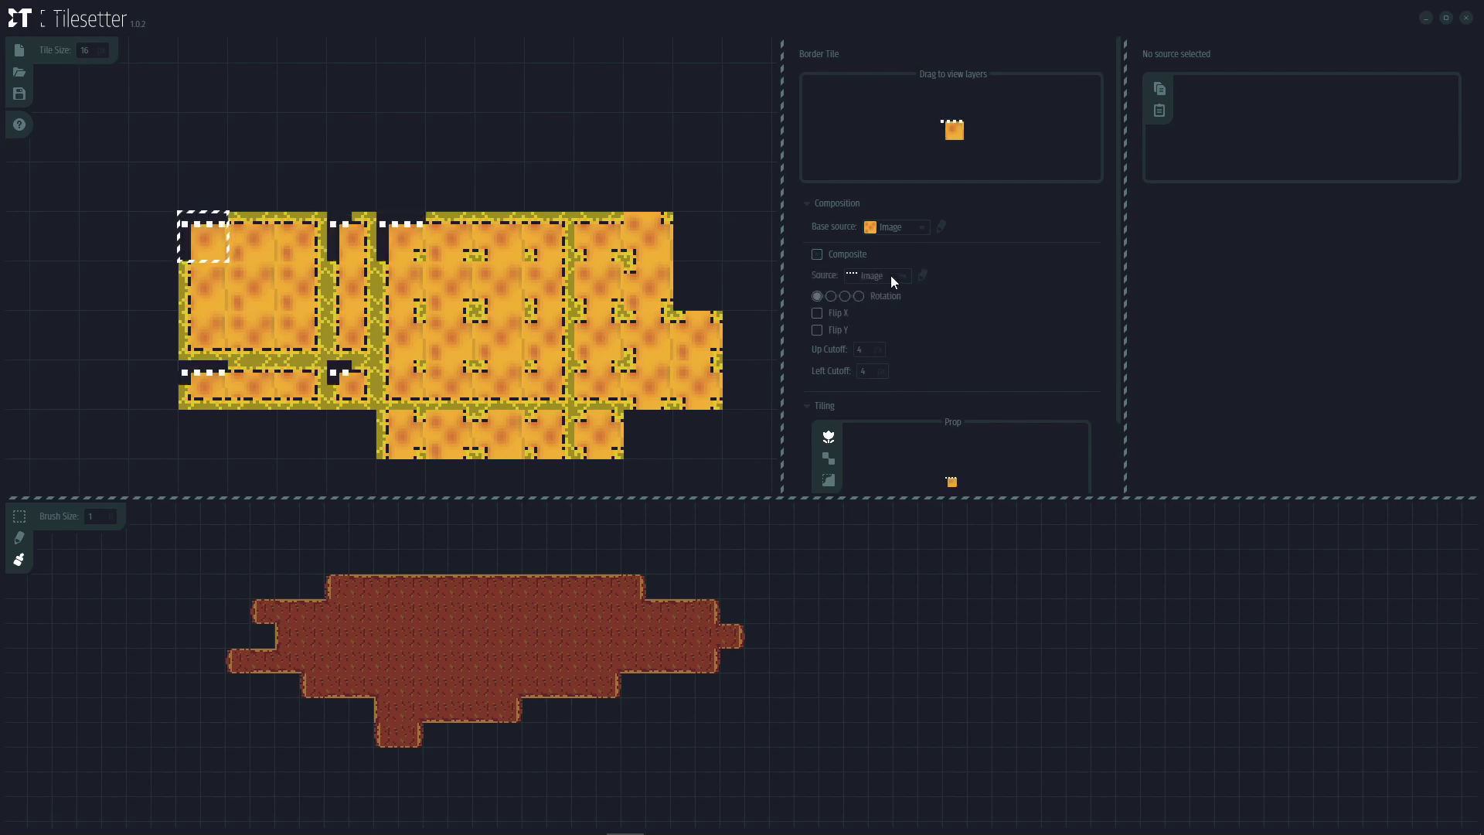
pyautogui.click(892, 276)
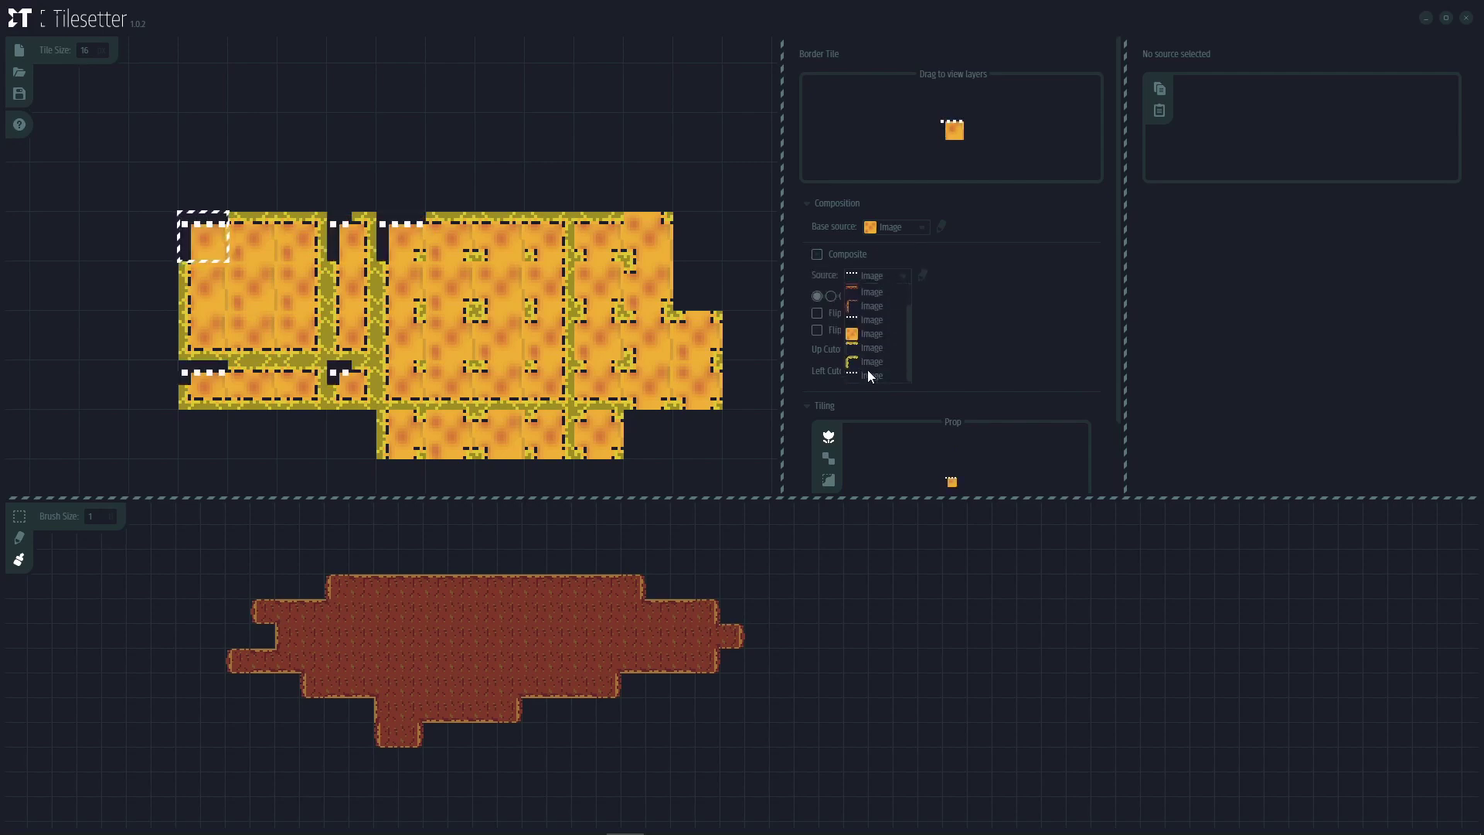
pyautogui.click(867, 362)
# Step: Replace the bottom-left corner tile's composite with the olive-yellow corner image and flip it on Y
pyautogui.click(191, 357)
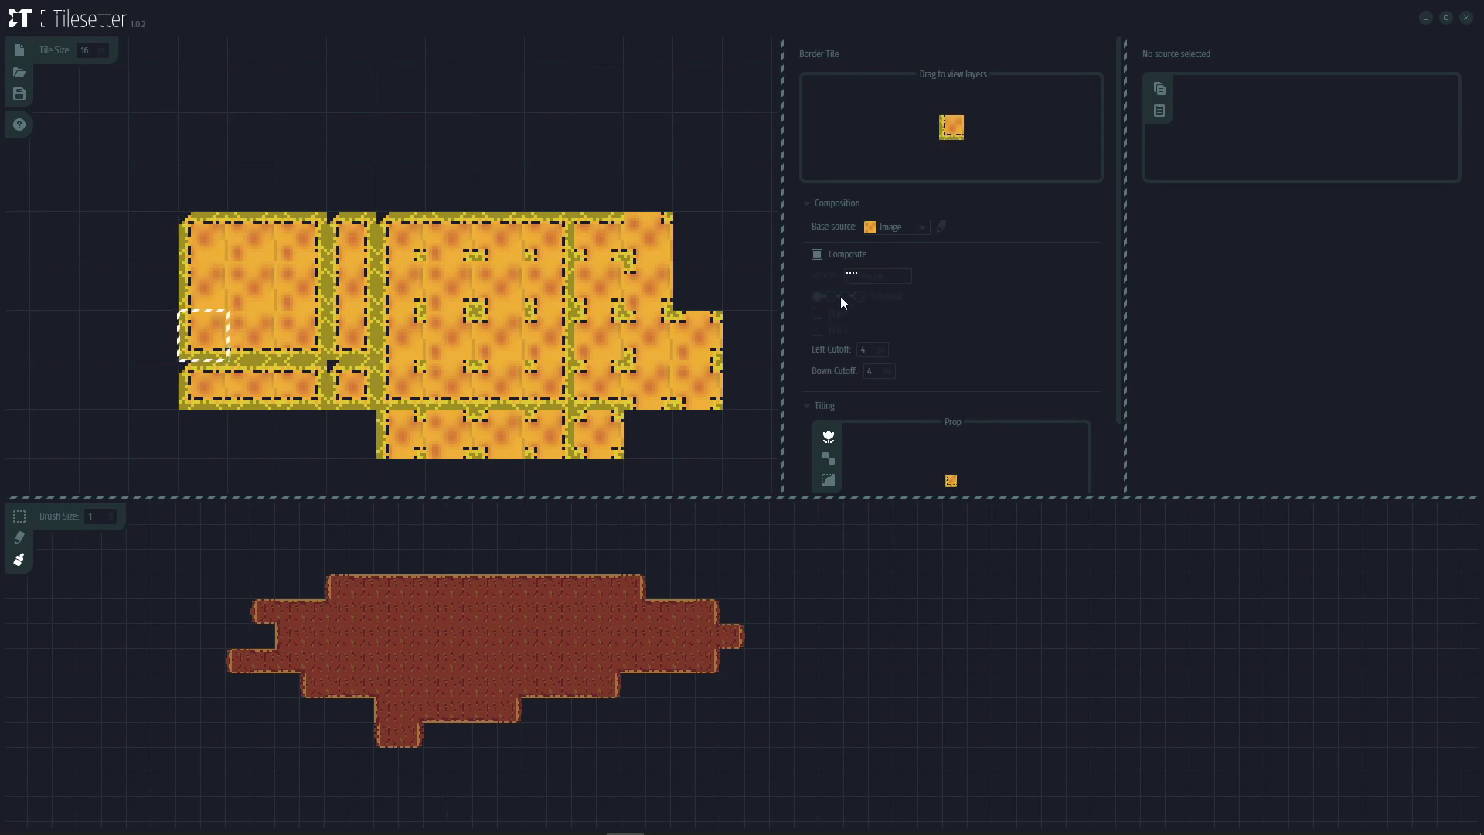
pyautogui.click(818, 255)
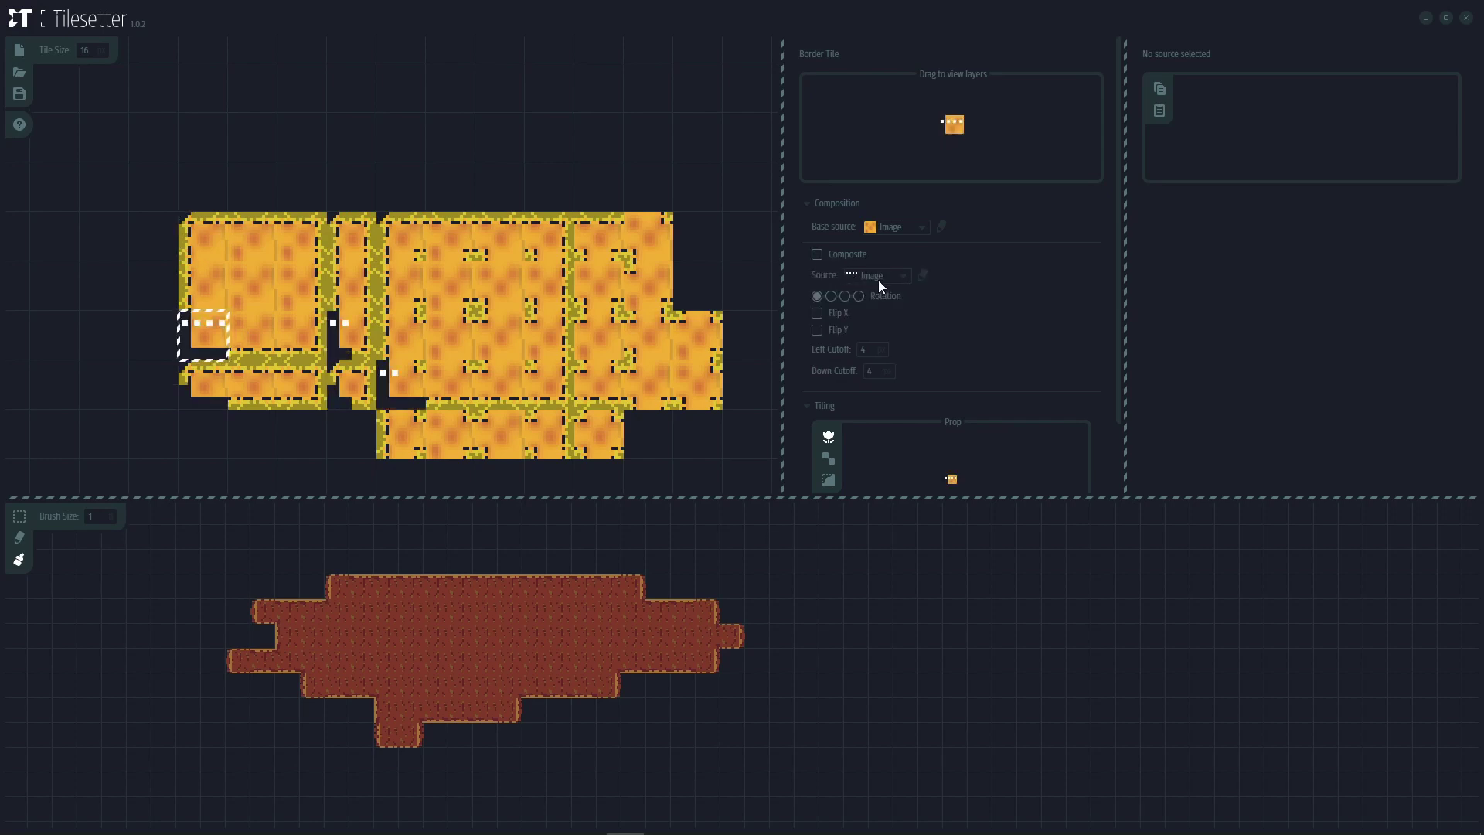
pyautogui.click(892, 276)
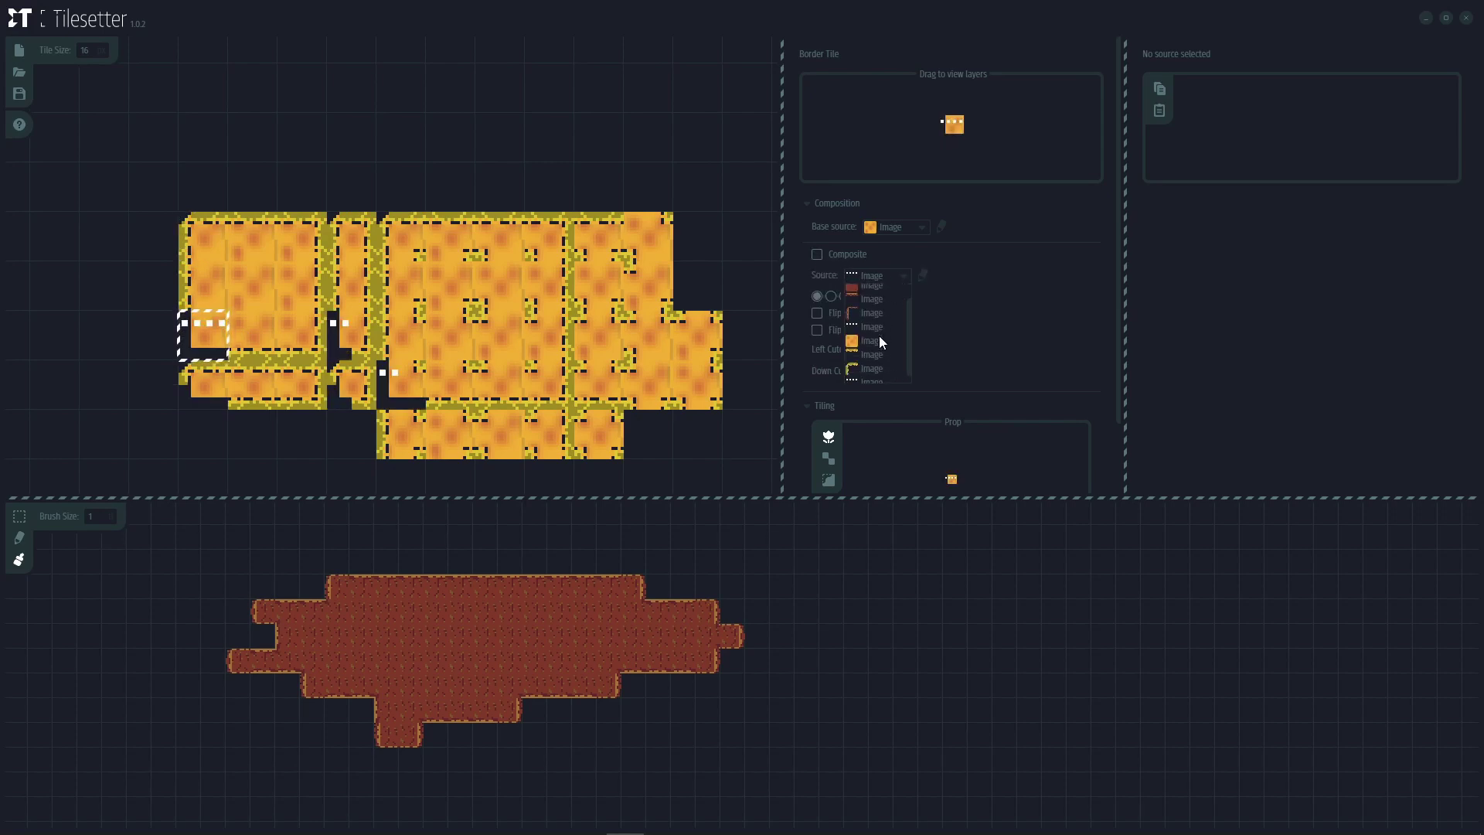
pyautogui.click(870, 363)
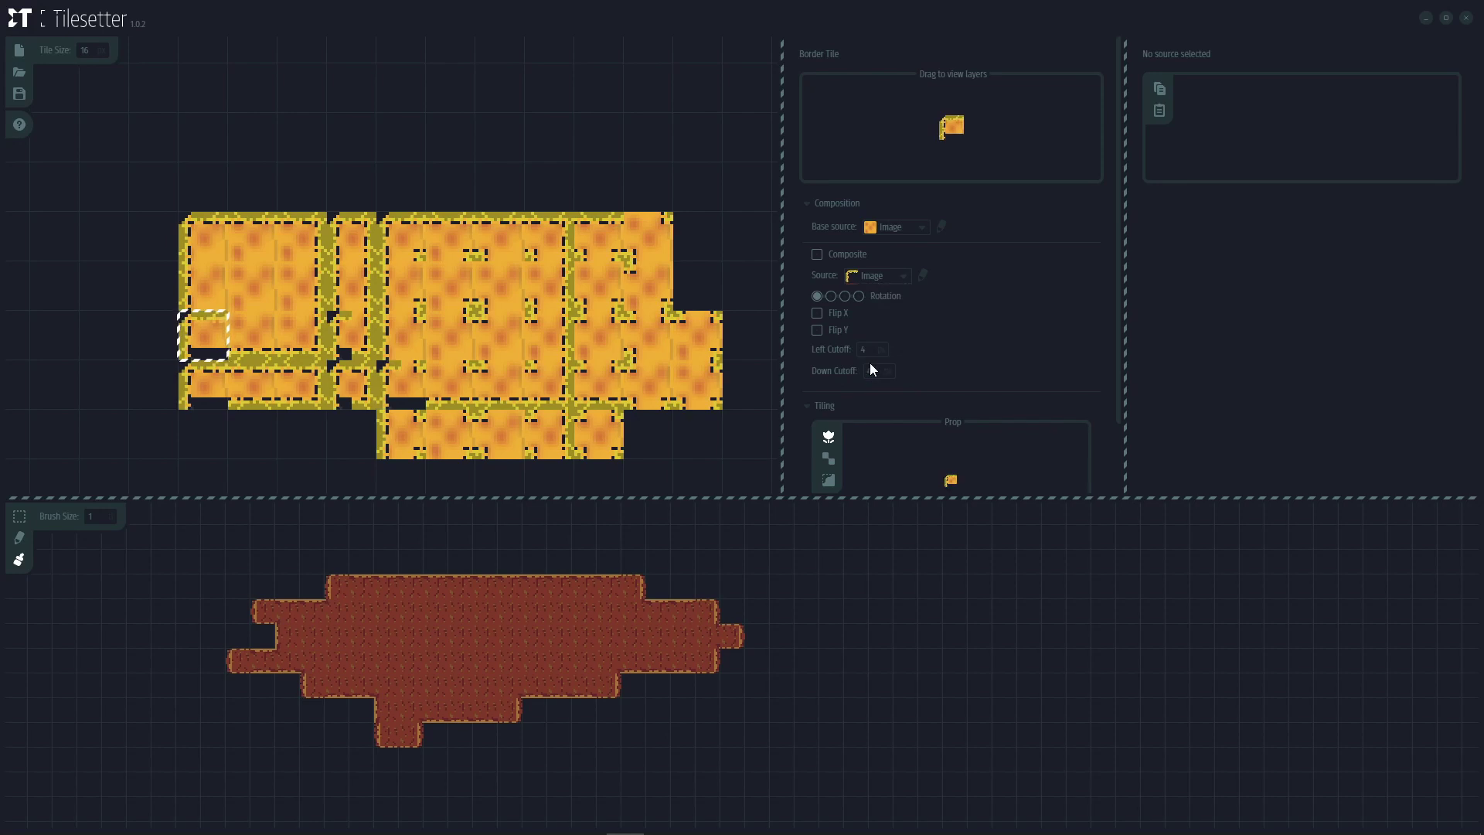
pyautogui.click(818, 313)
pyautogui.click(818, 312)
pyautogui.click(817, 330)
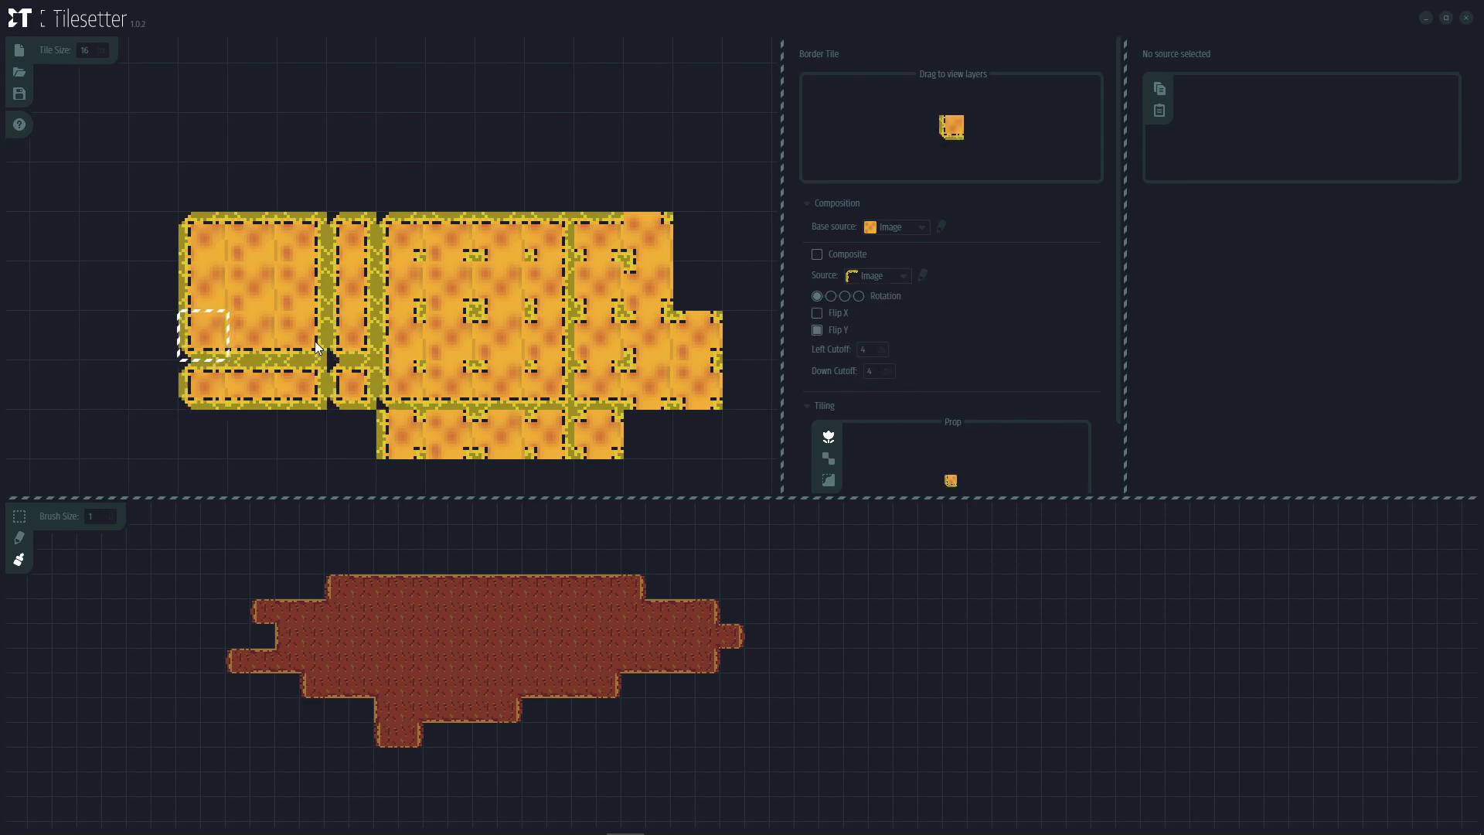
# Step: Replace the bottom-right corner tile's composite with the olive-yellow corner image, flipped on both X and Y
pyautogui.click(818, 254)
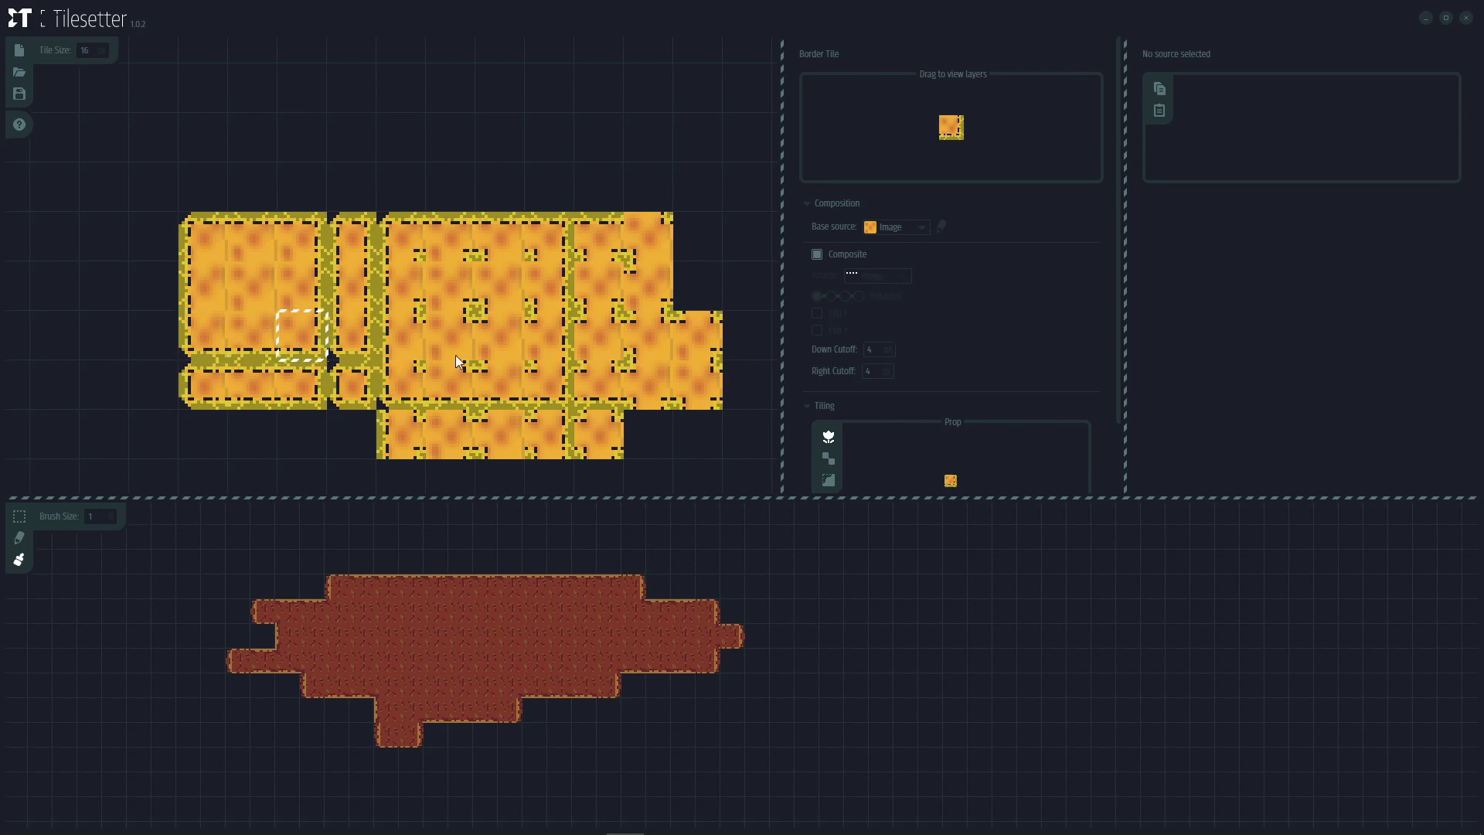
pyautogui.click(824, 259)
pyautogui.click(878, 275)
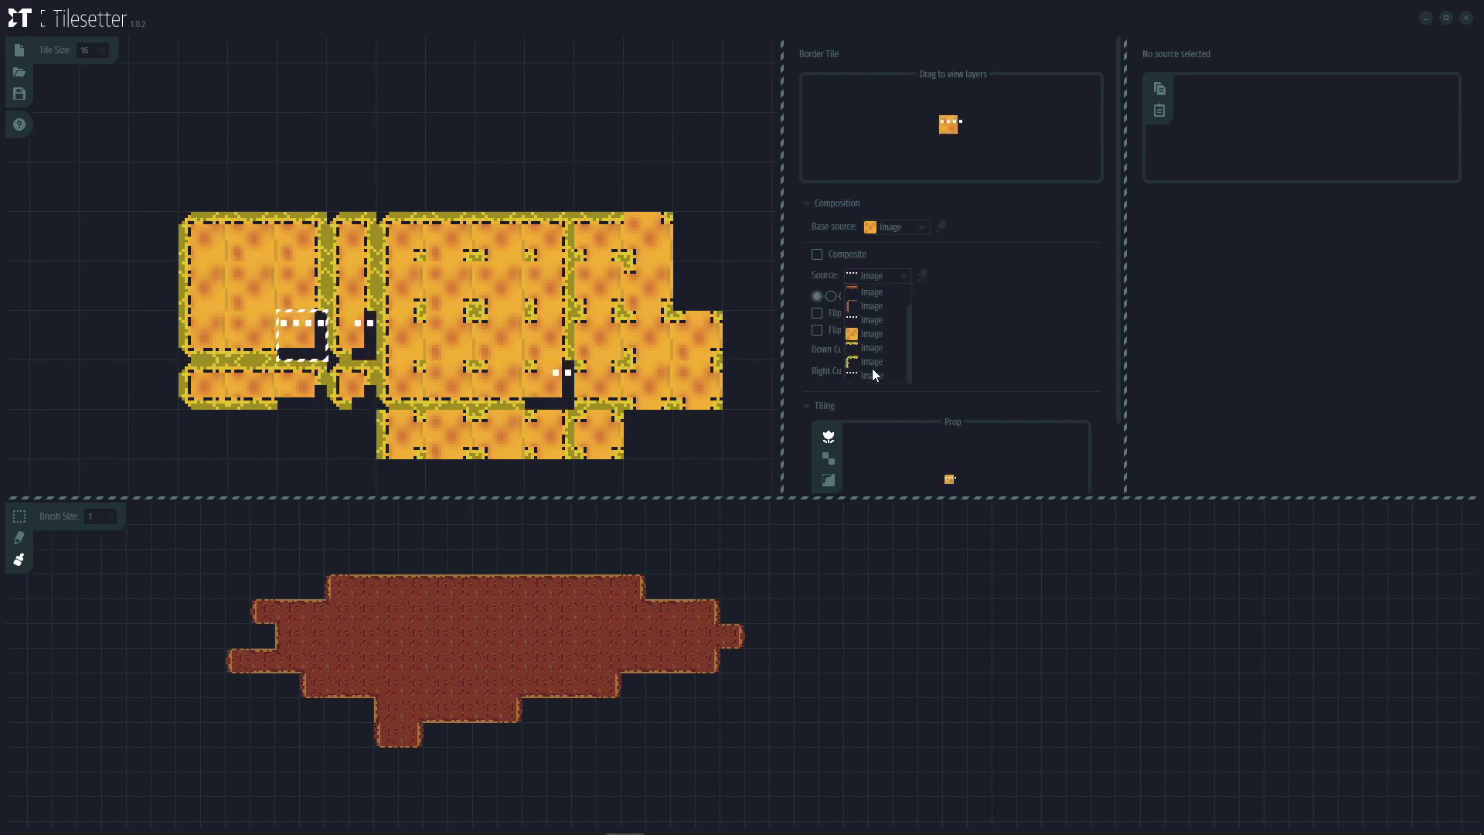
pyautogui.click(872, 369)
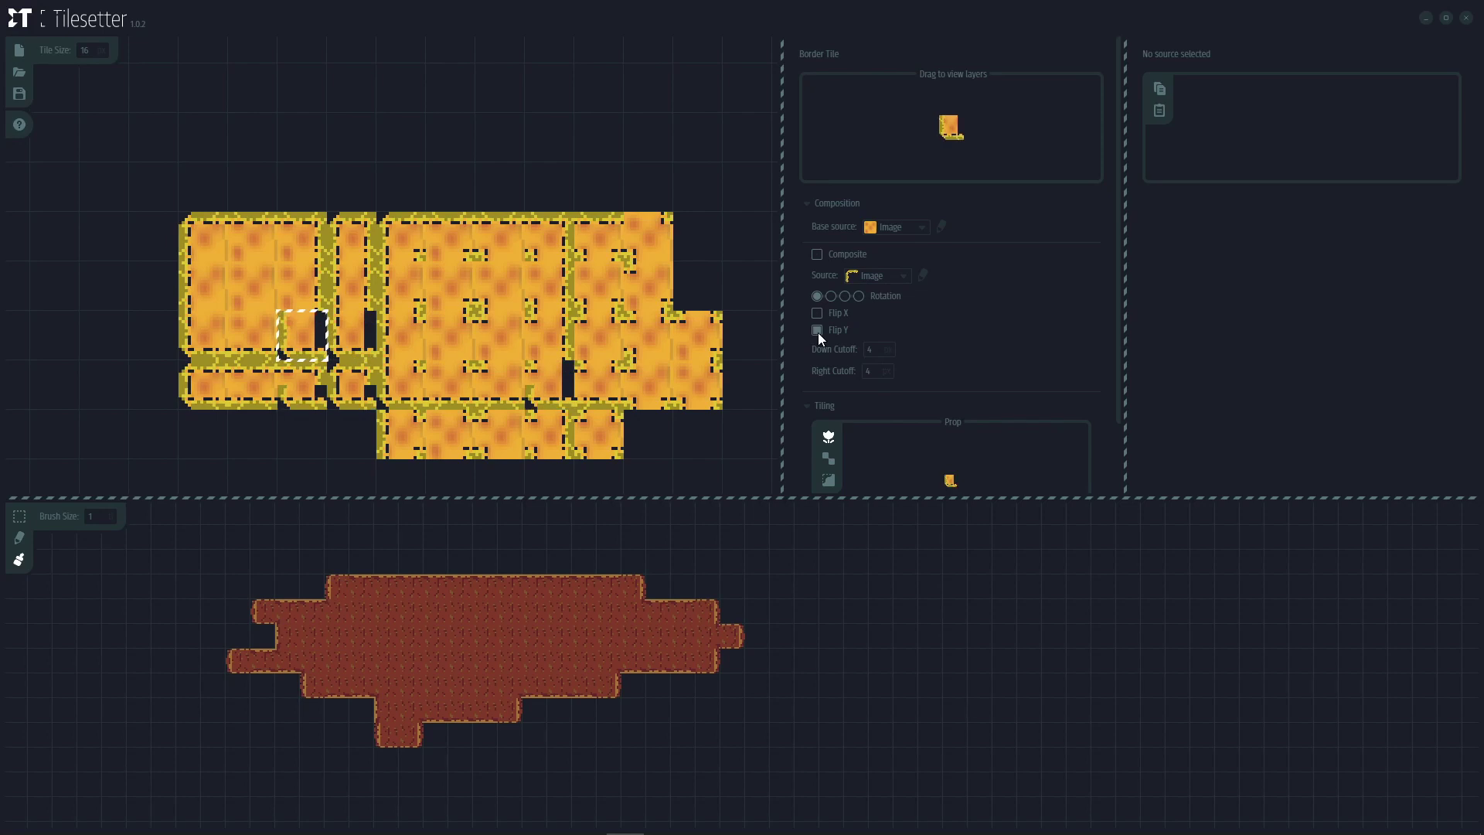
pyautogui.click(818, 314)
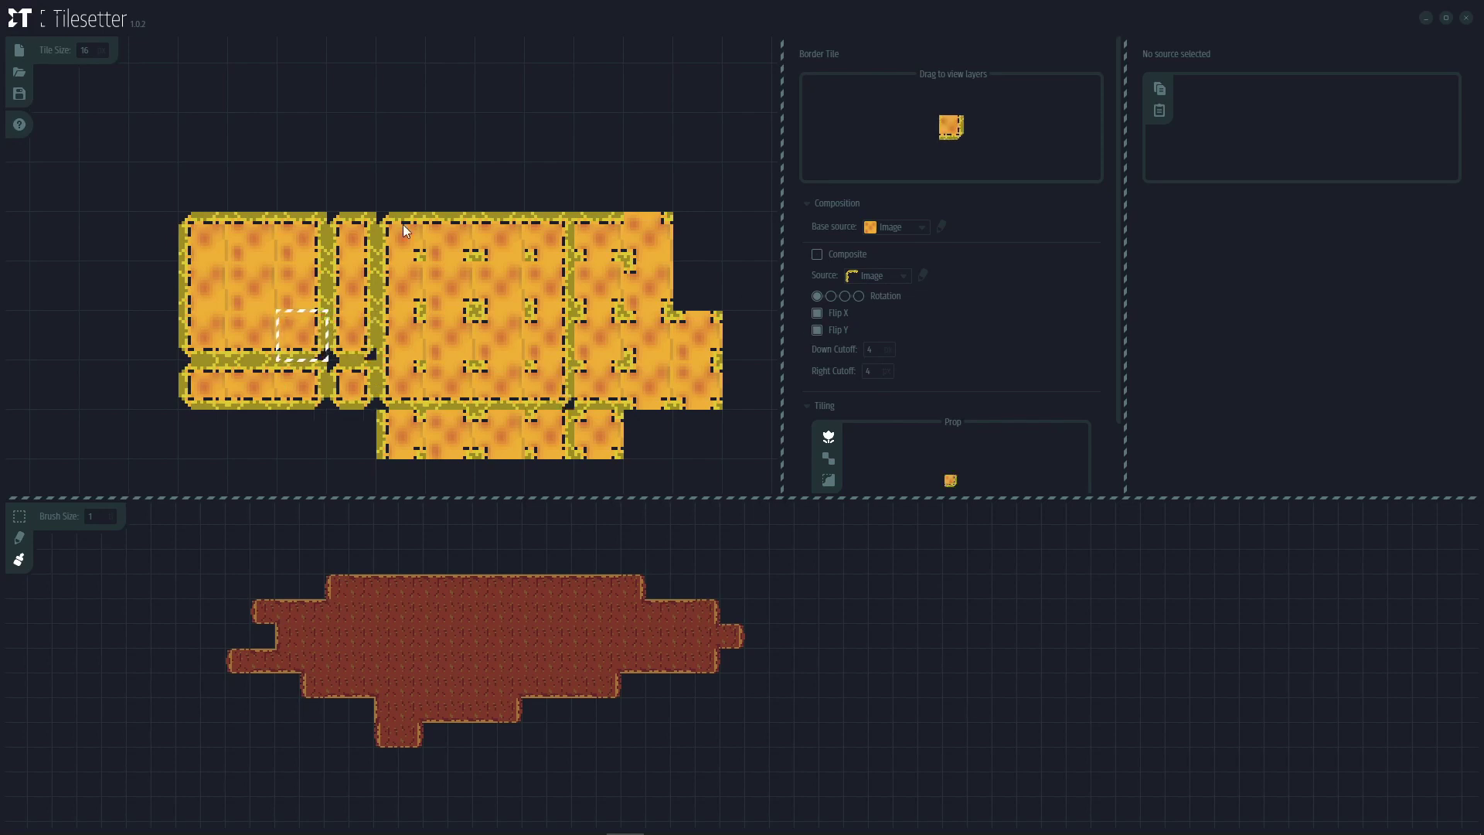
# Step: Replace the top-right corner tile's composite with the olive-yellow corner image, flipped on X only
pyautogui.click(823, 255)
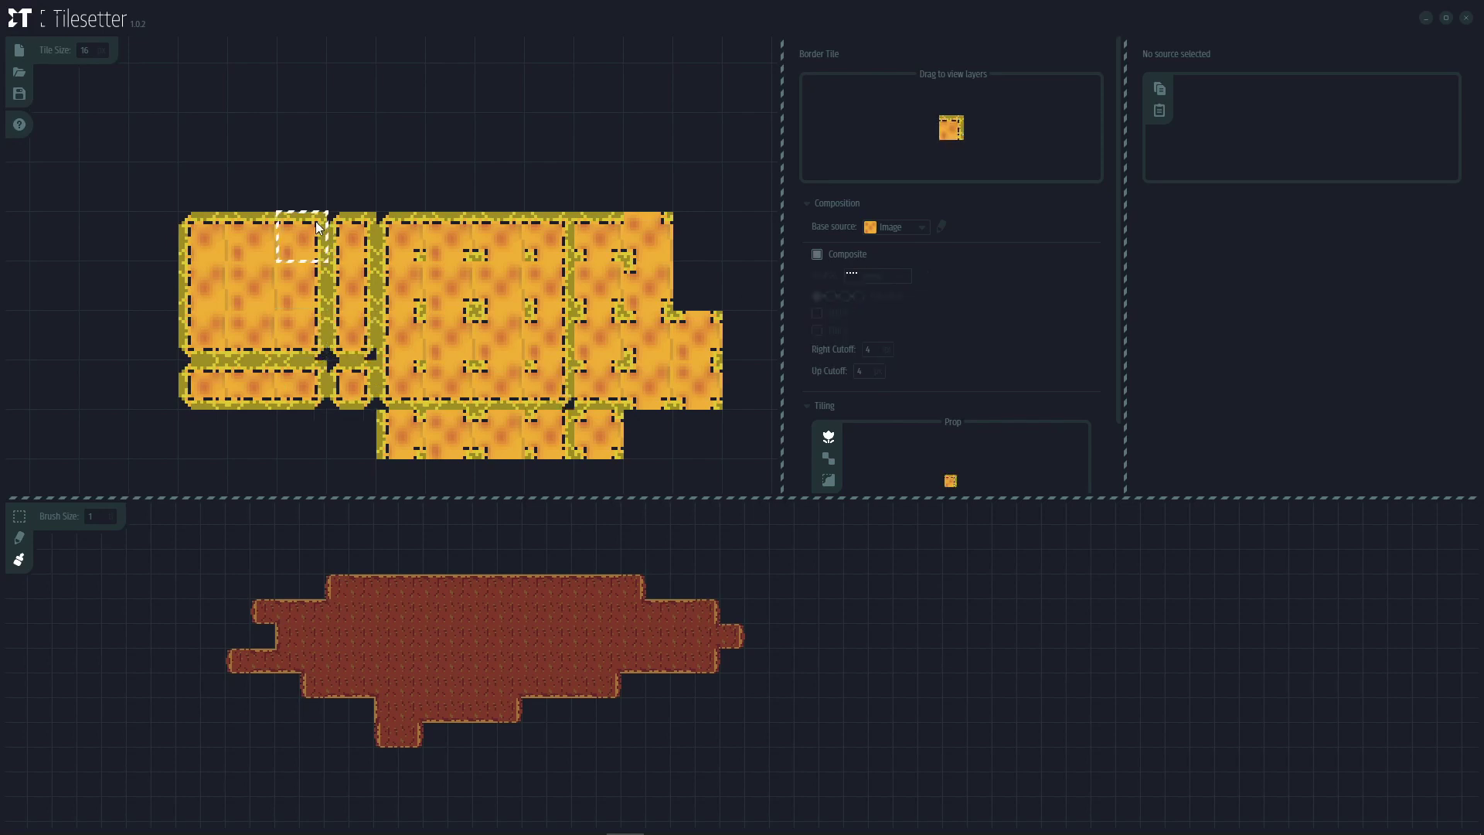
pyautogui.click(818, 255)
pyautogui.click(875, 274)
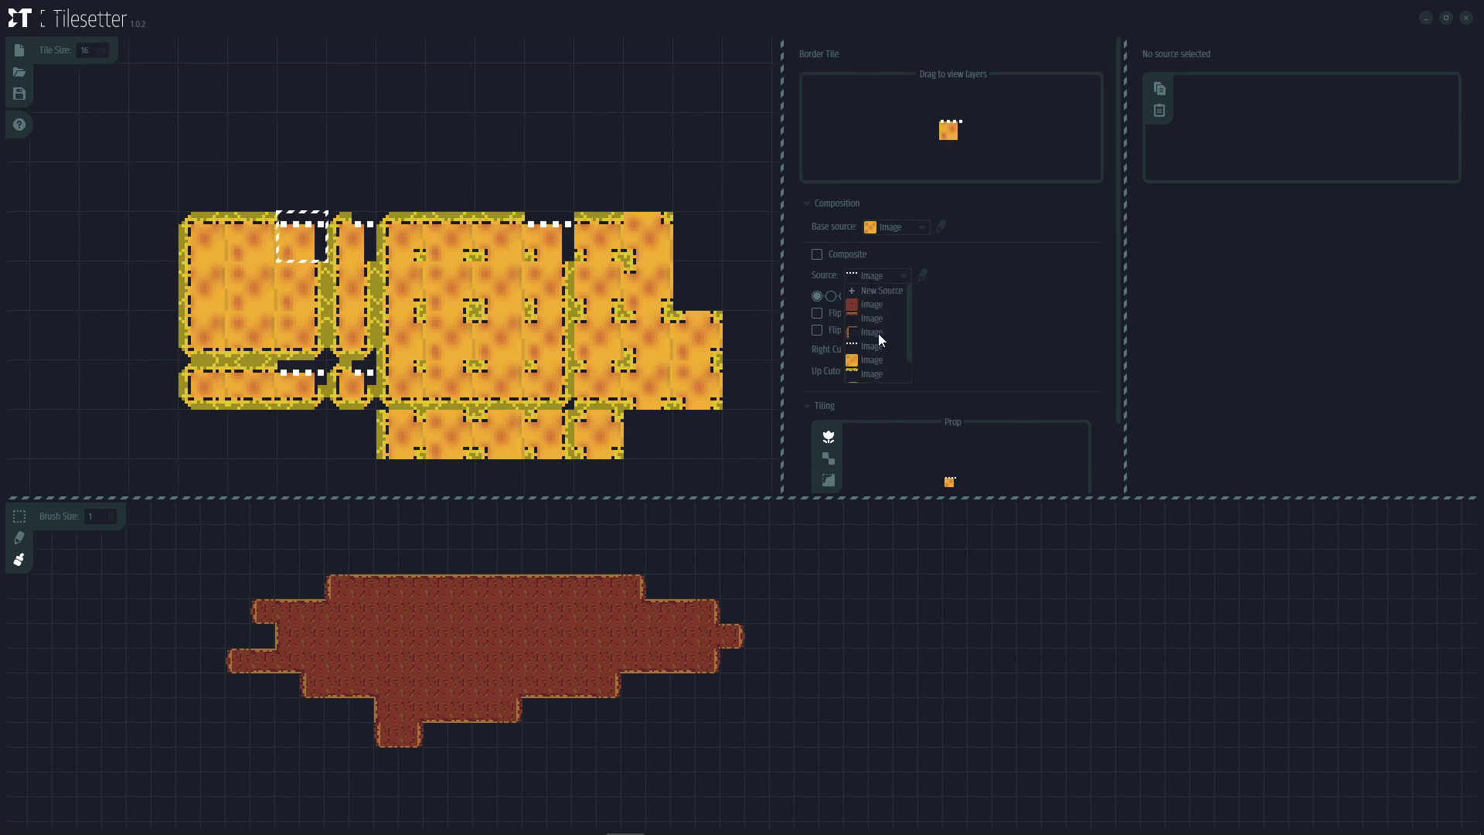
pyautogui.click(869, 363)
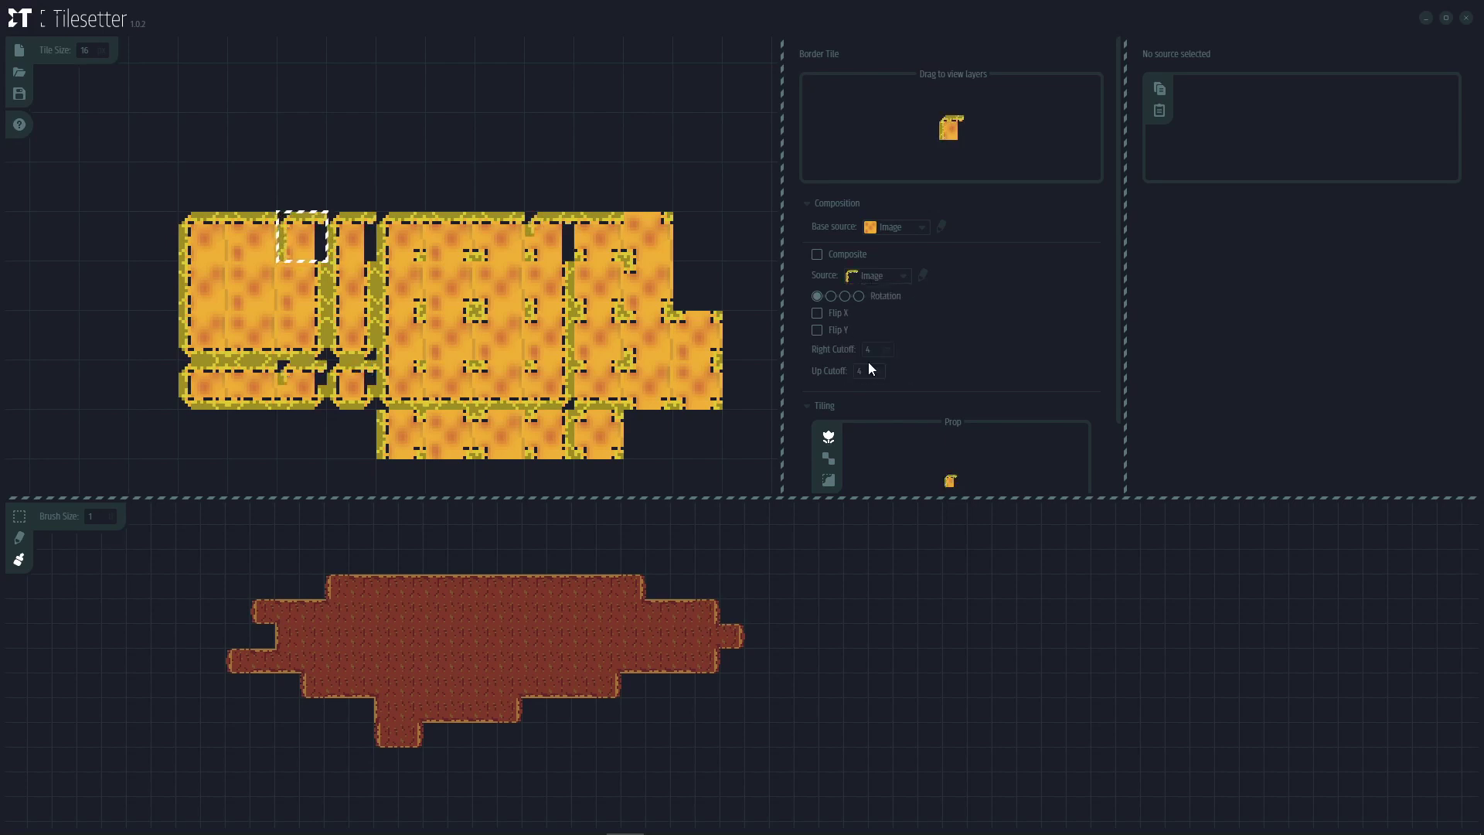
pyautogui.click(819, 330)
pyautogui.click(819, 318)
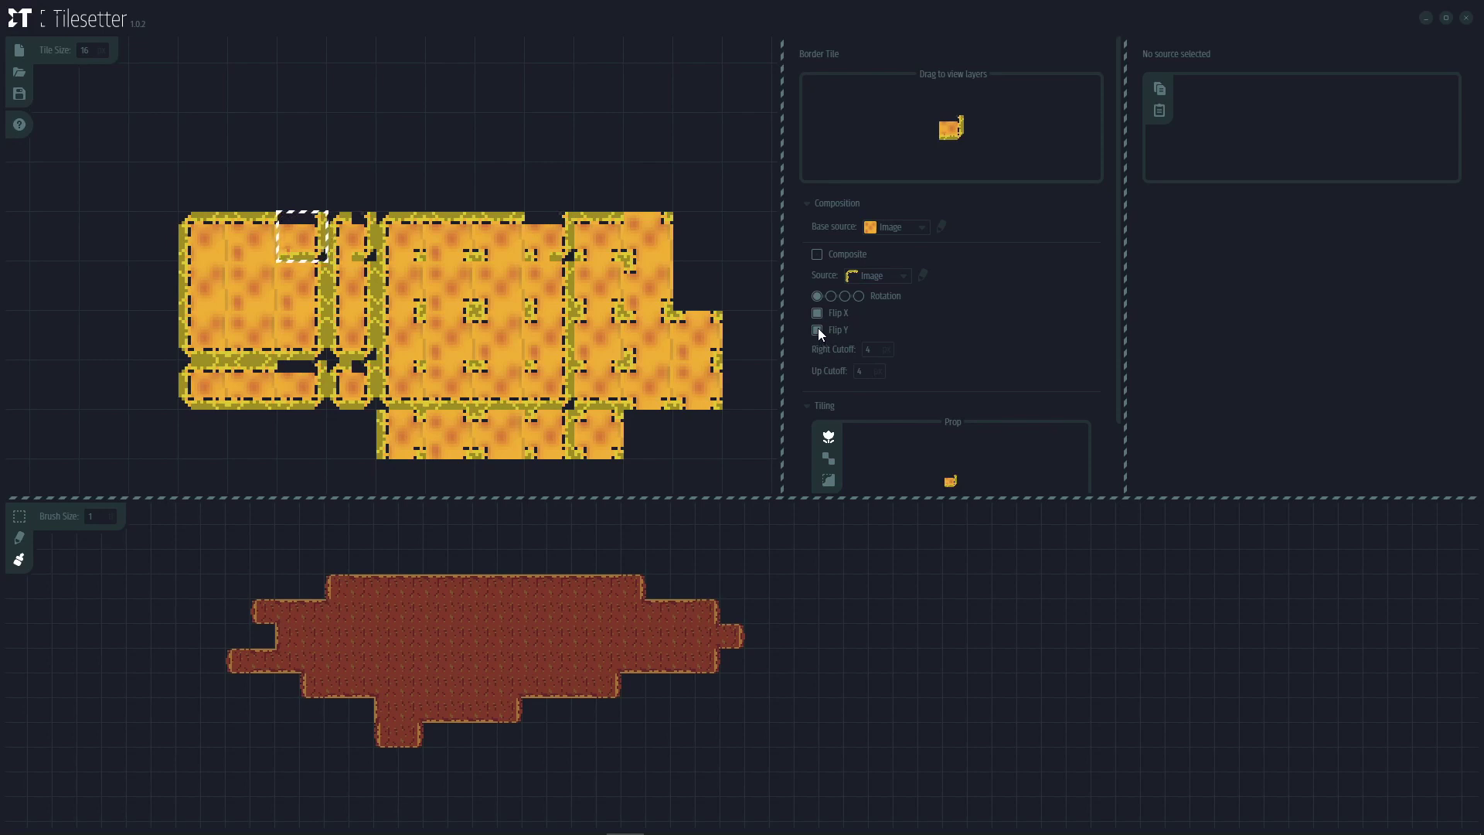
pyautogui.click(818, 329)
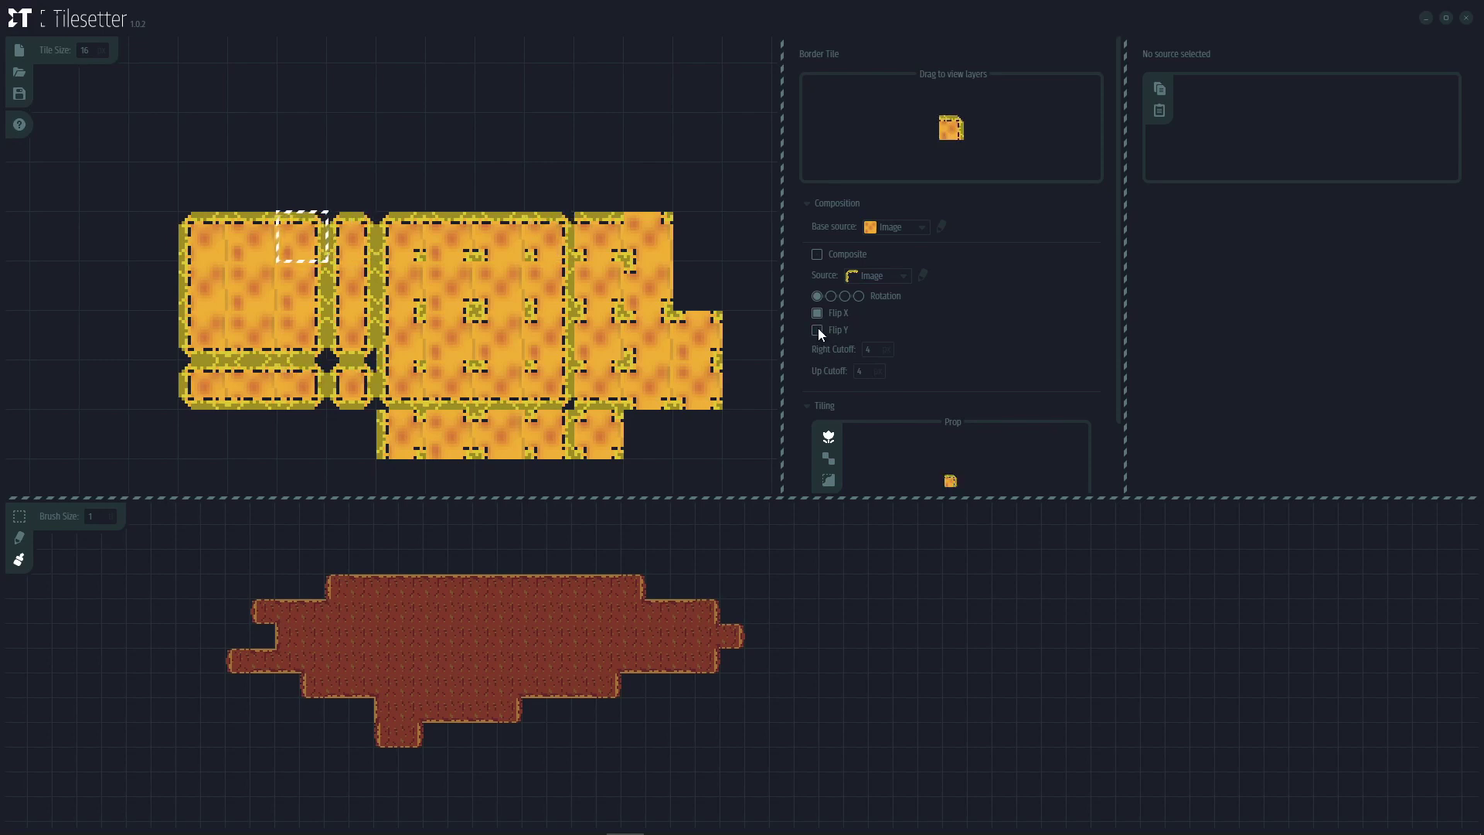
# Step: Set the orange base tile's tiling to Blob Set and paint a large orange area over the red area on the map
pyautogui.click(245, 285)
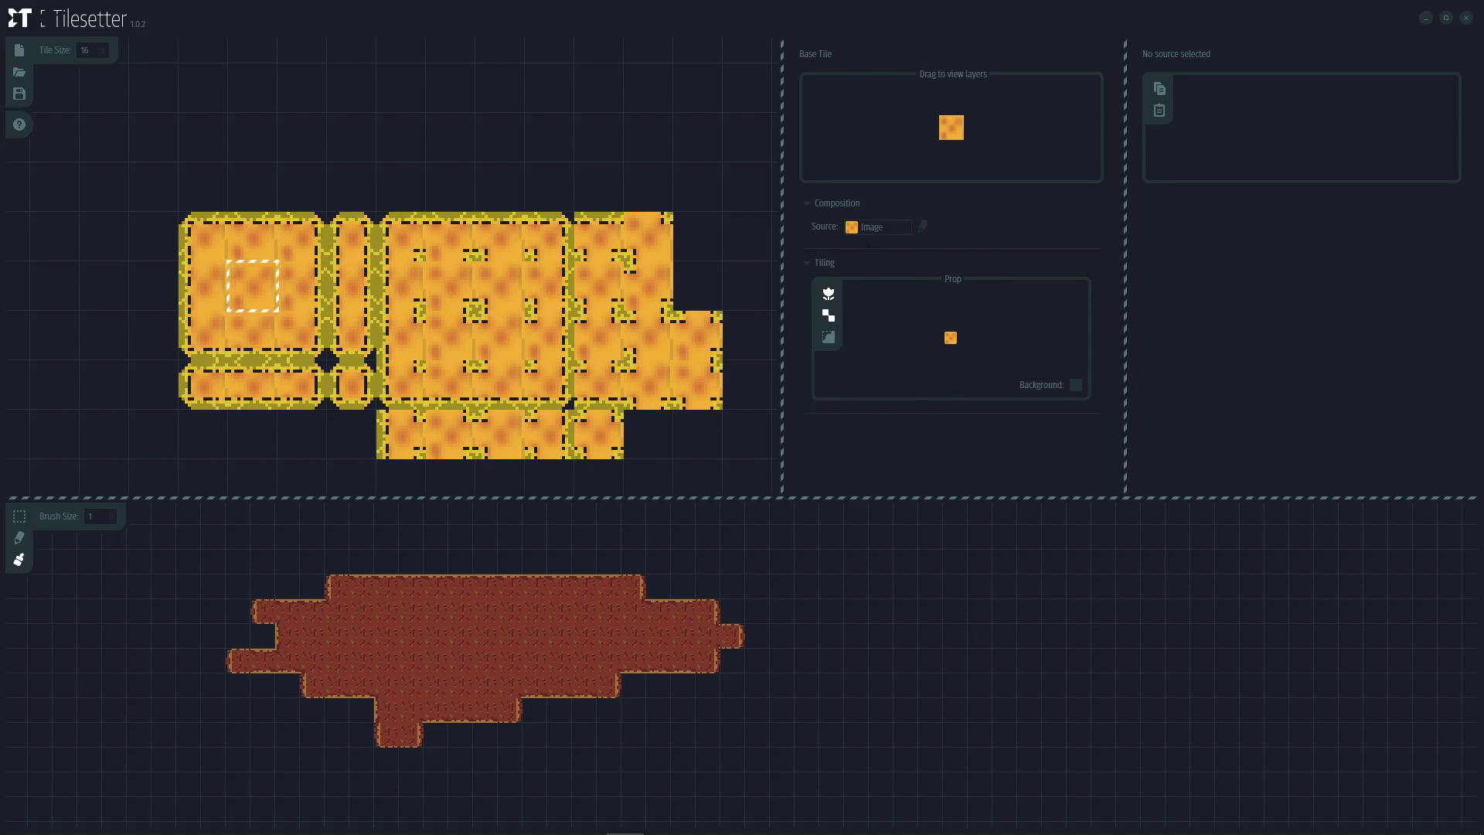
pyautogui.click(828, 315)
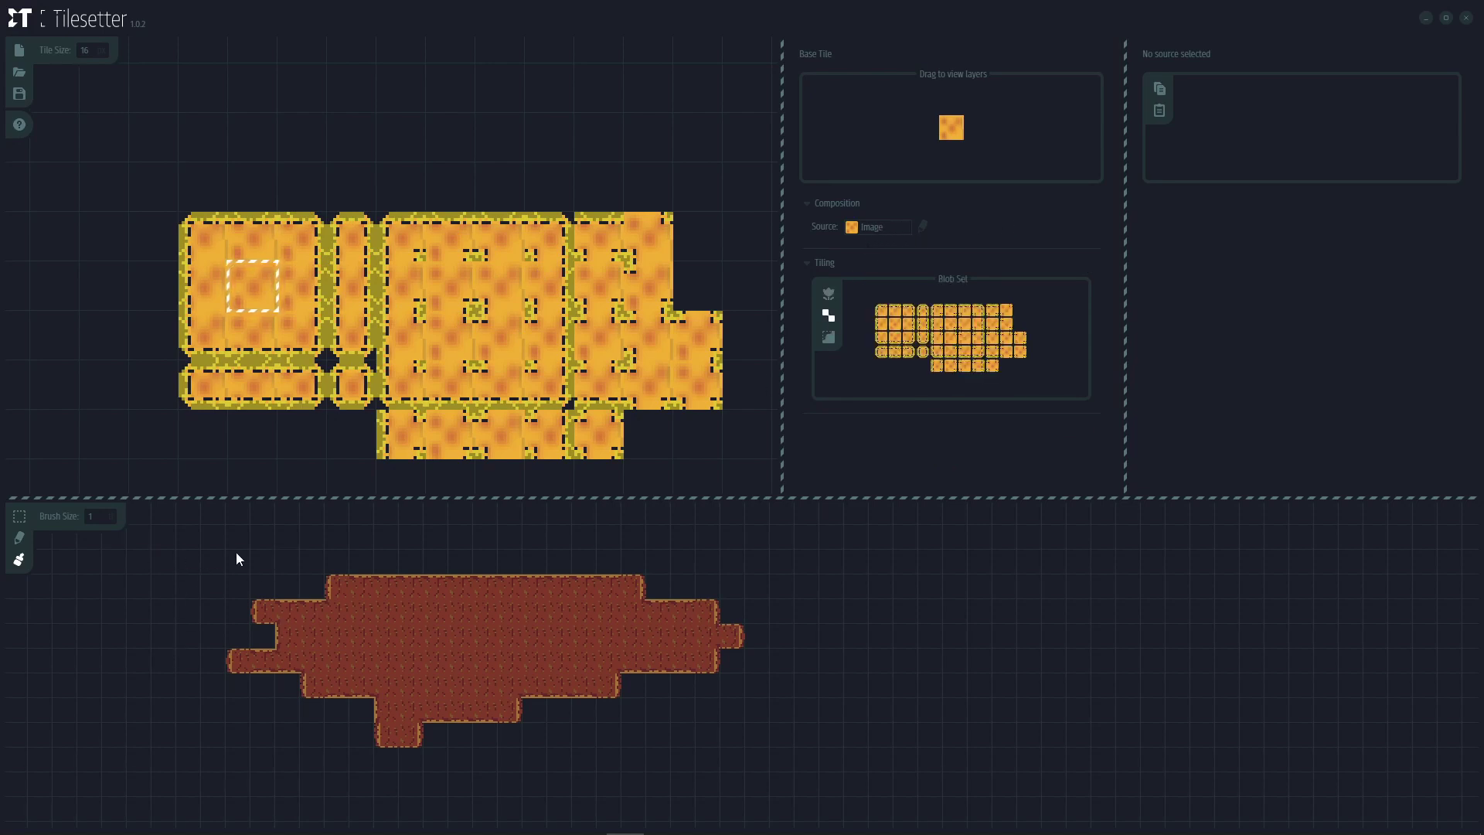
pyautogui.moveTo(285, 536)
pyautogui.mouseDown()
pyautogui.moveTo(156, 577)
pyautogui.moveTo(147, 607)
pyautogui.moveTo(309, 586)
pyautogui.moveTo(177, 585)
pyautogui.moveTo(202, 630)
pyautogui.moveTo(240, 610)
pyautogui.moveTo(239, 633)
pyautogui.moveTo(258, 637)
pyautogui.moveTo(192, 644)
pyautogui.moveTo(171, 695)
pyautogui.moveTo(258, 603)
pyautogui.moveTo(215, 580)
pyautogui.moveTo(428, 559)
pyautogui.moveTo(354, 553)
pyautogui.moveTo(609, 684)
pyautogui.moveTo(276, 636)
pyautogui.moveTo(381, 573)
pyautogui.moveTo(762, 591)
pyautogui.moveTo(245, 653)
pyautogui.moveTo(675, 651)
pyautogui.moveTo(584, 669)
pyautogui.moveTo(330, 662)
pyautogui.moveTo(653, 659)
pyautogui.moveTo(776, 630)
pyautogui.moveTo(475, 656)
pyautogui.moveTo(452, 640)
pyautogui.moveTo(339, 726)
pyautogui.moveTo(395, 746)
pyautogui.moveTo(745, 734)
pyautogui.moveTo(833, 698)
pyautogui.moveTo(798, 694)
pyautogui.moveTo(784, 661)
pyautogui.moveTo(593, 666)
pyautogui.moveTo(377, 683)
pyautogui.moveTo(441, 703)
pyautogui.moveTo(309, 719)
pyautogui.moveTo(320, 680)
pyautogui.moveTo(341, 755)
pyautogui.moveTo(362, 759)
pyautogui.moveTo(277, 734)
pyautogui.moveTo(725, 740)
pyautogui.mouseUp()
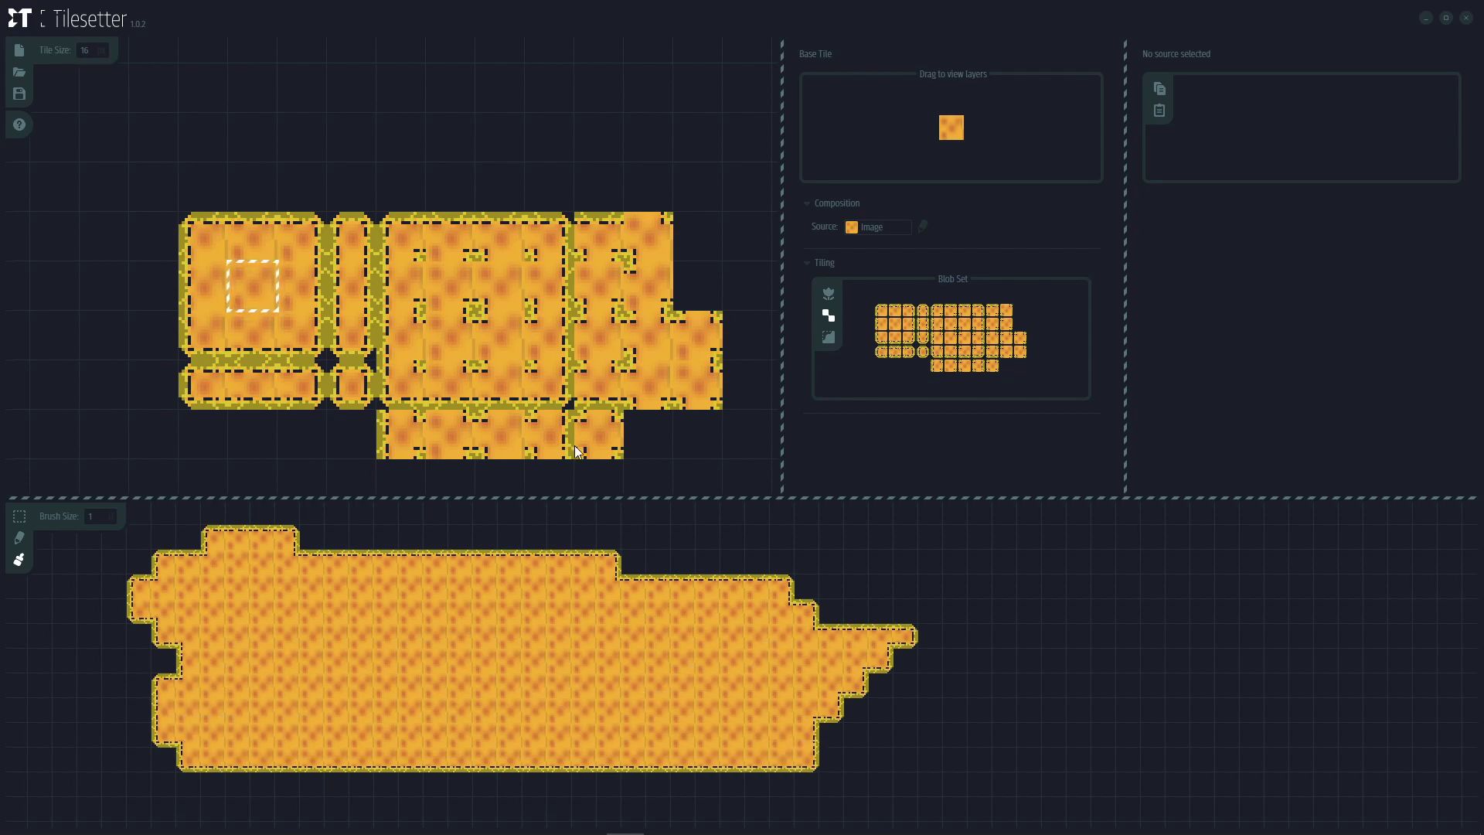
# Step: Paint a wide rectangular area of the red tileset inside the orange area on the map
pyautogui.scroll(-5, 576, 451)
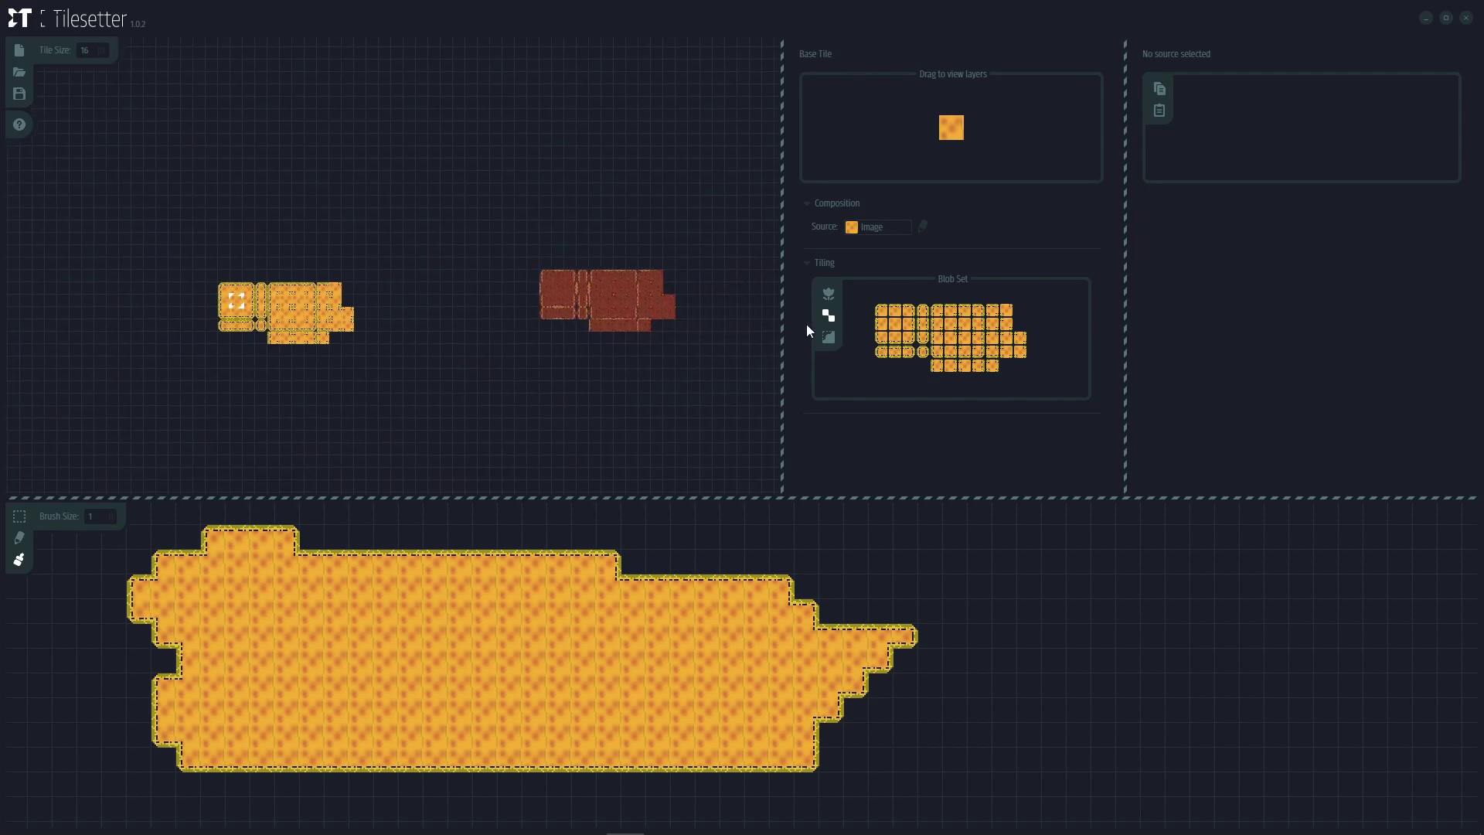
pyautogui.click(560, 294)
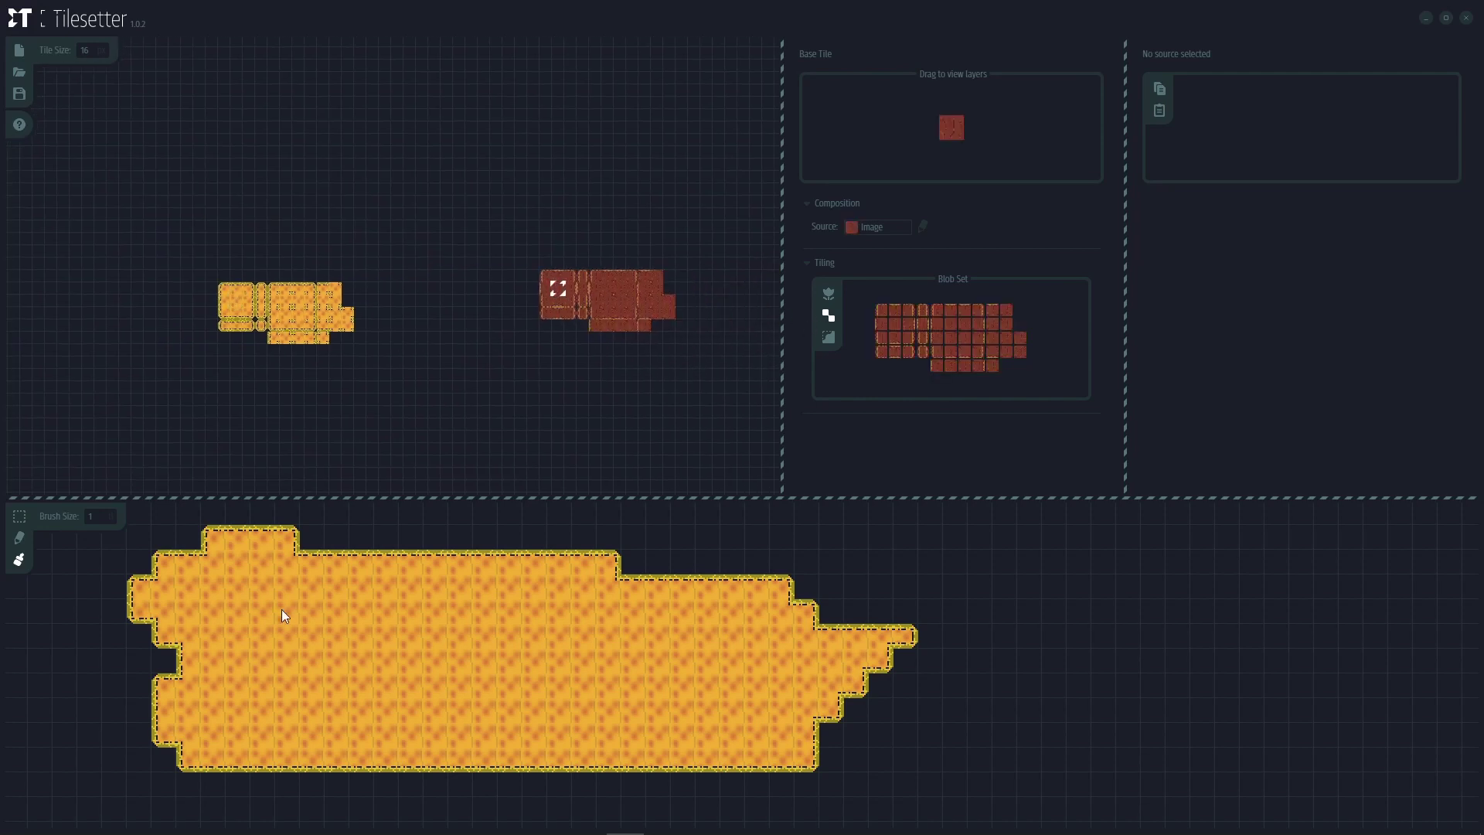
pyautogui.moveTo(272, 612)
pyautogui.mouseDown()
pyautogui.moveTo(626, 624)
pyautogui.moveTo(618, 647)
pyautogui.moveTo(304, 642)
pyautogui.moveTo(269, 669)
pyautogui.moveTo(289, 689)
pyautogui.moveTo(416, 662)
pyautogui.moveTo(644, 660)
pyautogui.moveTo(301, 662)
pyautogui.moveTo(303, 686)
pyautogui.moveTo(286, 669)
pyautogui.moveTo(341, 696)
pyautogui.moveTo(652, 693)
pyautogui.moveTo(640, 609)
pyautogui.moveTo(650, 675)
pyautogui.moveTo(663, 614)
pyautogui.mouseUp()
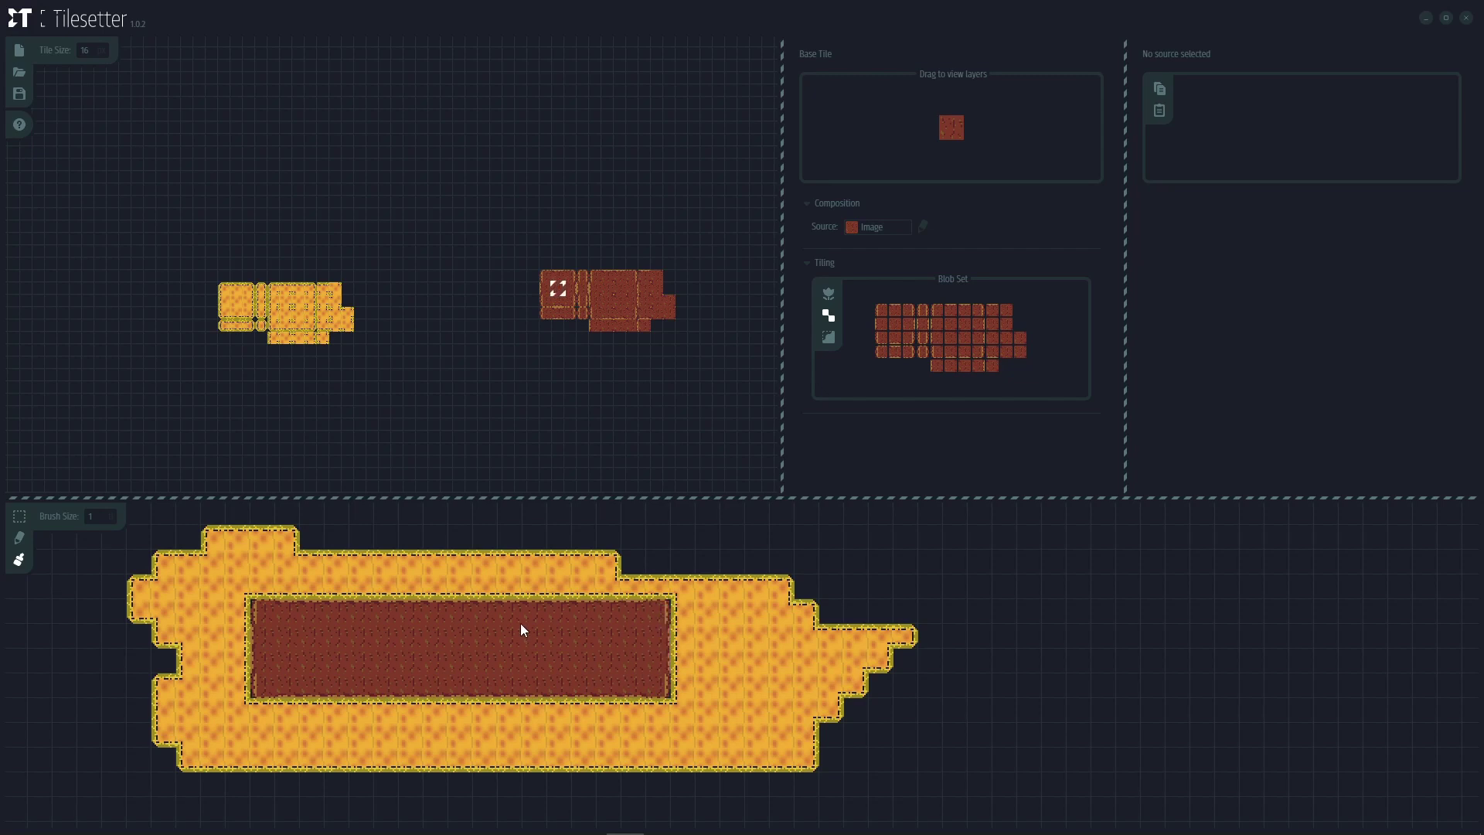